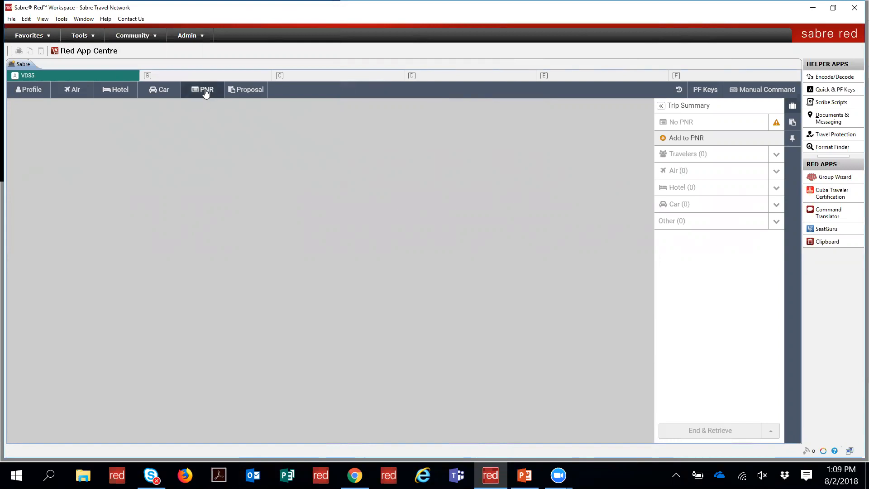
Step: Open the PNR panel, keeping the search set to Current PCC and Traveler Name
{"action": "left_click", "coordinate": [757, 91]}
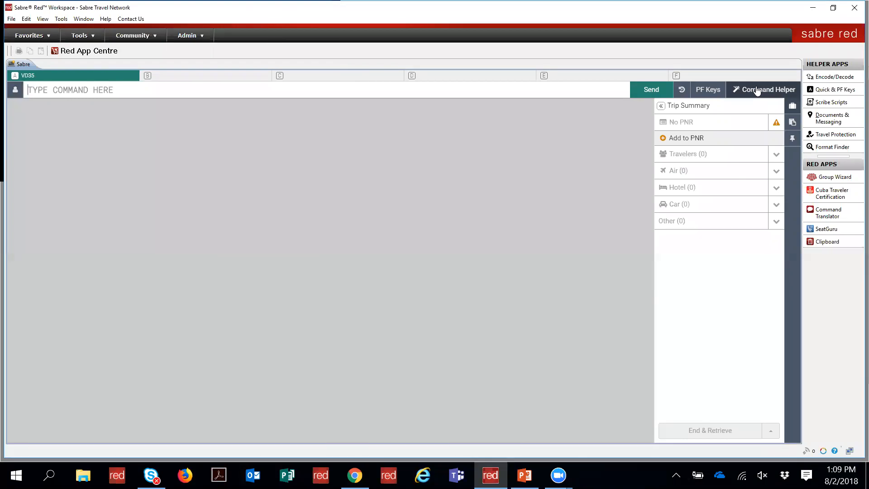
{"action": "left_click", "coordinate": [758, 90]}
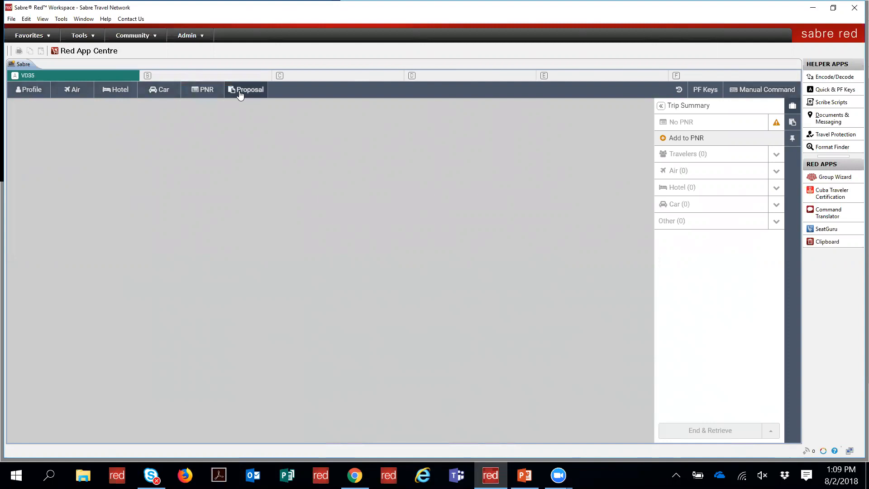
{"action": "left_click", "coordinate": [198, 93]}
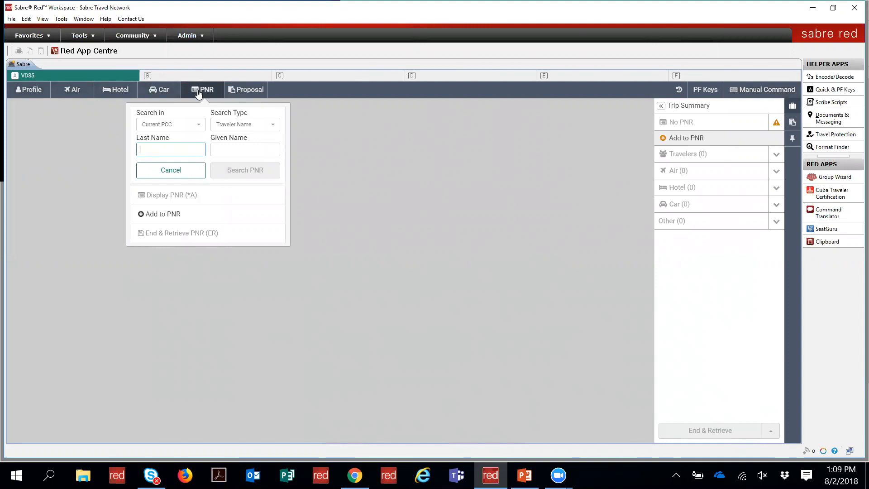
{"action": "left_click", "coordinate": [183, 131]}
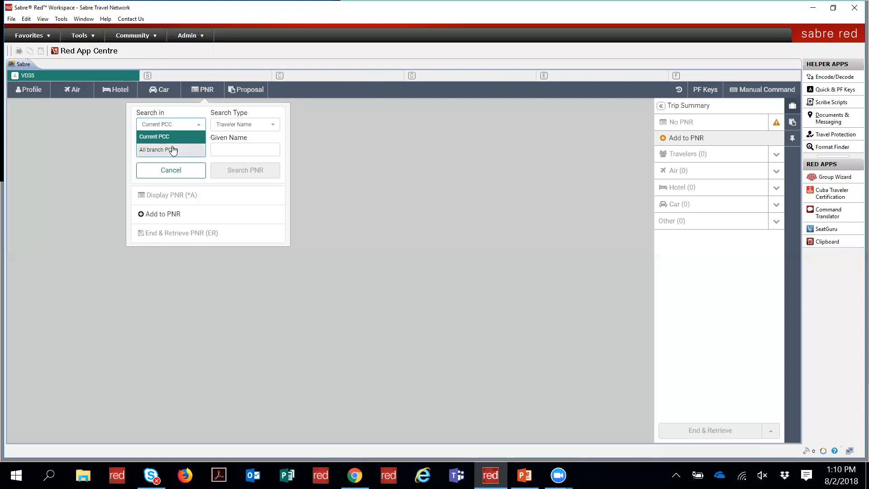
{"action": "left_click", "coordinate": [194, 127]}
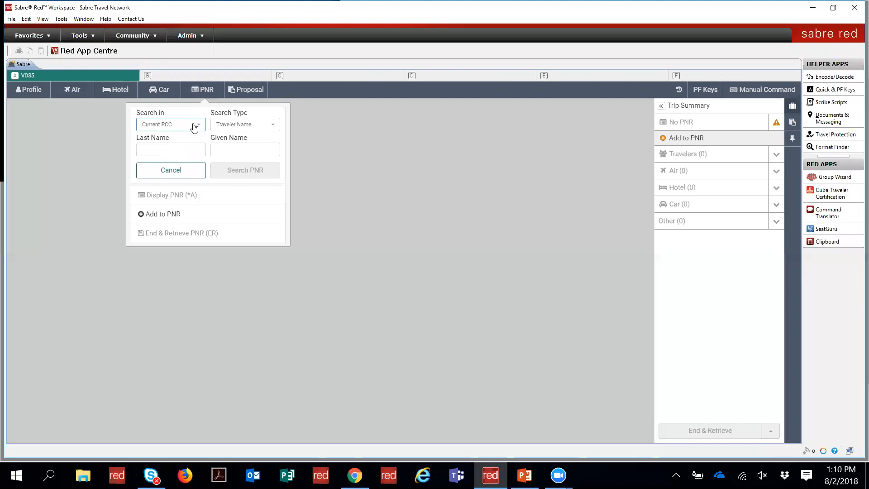
{"action": "left_click", "coordinate": [225, 131]}
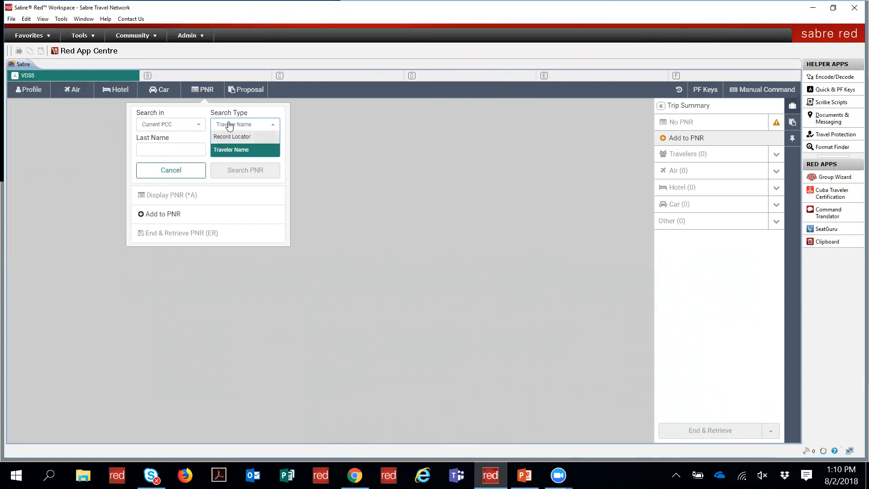
{"action": "left_click", "coordinate": [230, 123]}
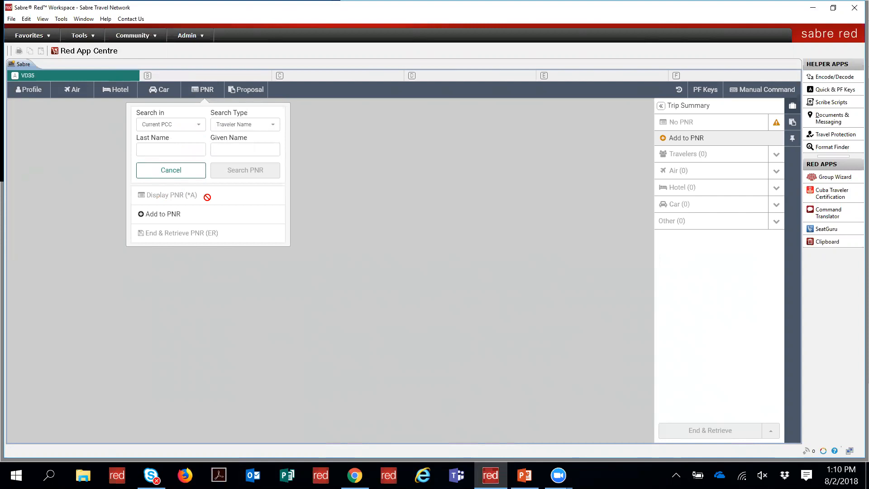
{"action": "left_click", "coordinate": [174, 215]}
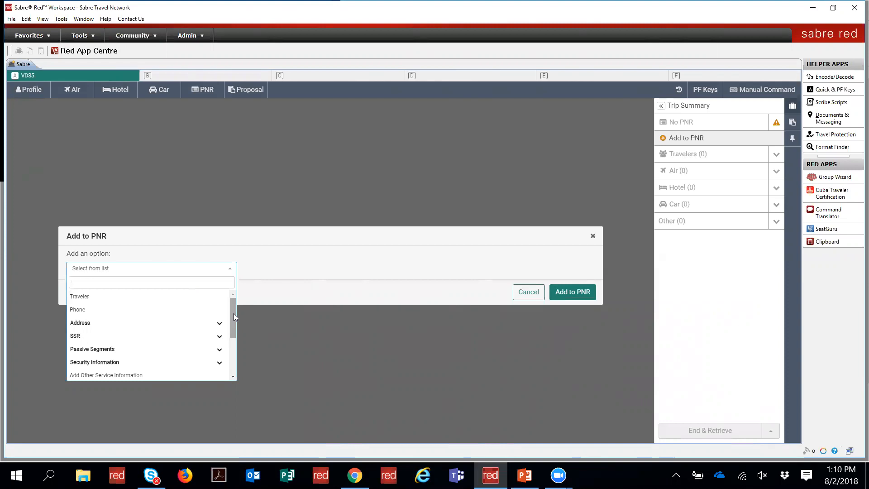
Step: Add a Traveler name section to the Add to PNR form
{"action": "mouse_move", "coordinate": [233, 313]}
{"action": "left_mouse_down"}
{"action": "mouse_move", "coordinate": [231, 332]}
{"action": "mouse_move", "coordinate": [237, 299]}
{"action": "left_mouse_up"}
{"action": "left_click", "coordinate": [142, 301]}
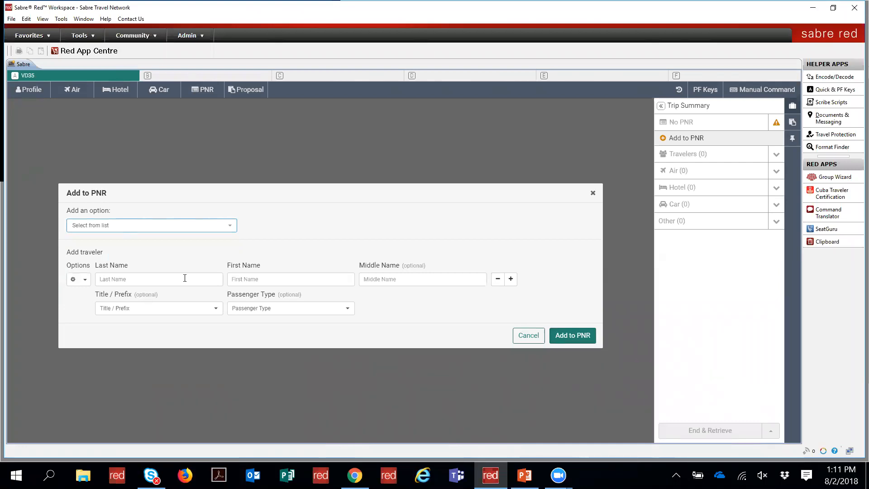
Step: Add an Other Service Request section from the SSR options
{"action": "left_click", "coordinate": [198, 222]}
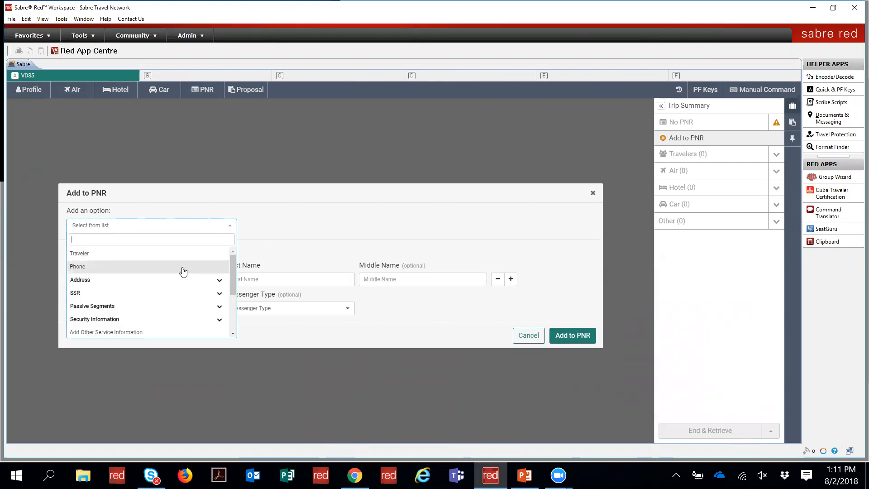
{"action": "left_click", "coordinate": [219, 281]}
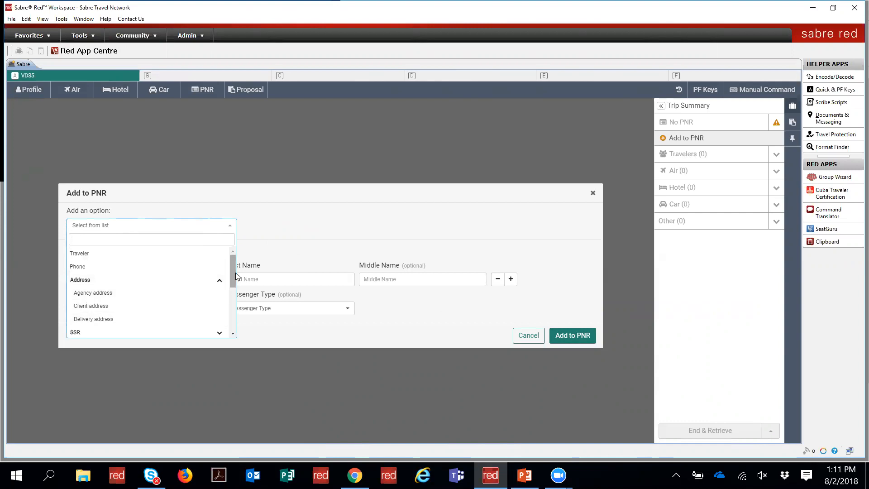
{"action": "left_click", "coordinate": [220, 281]}
{"action": "left_click", "coordinate": [219, 295]}
{"action": "left_click_drag", "start_coordinate": [233, 278], "coordinate": [230, 289]}
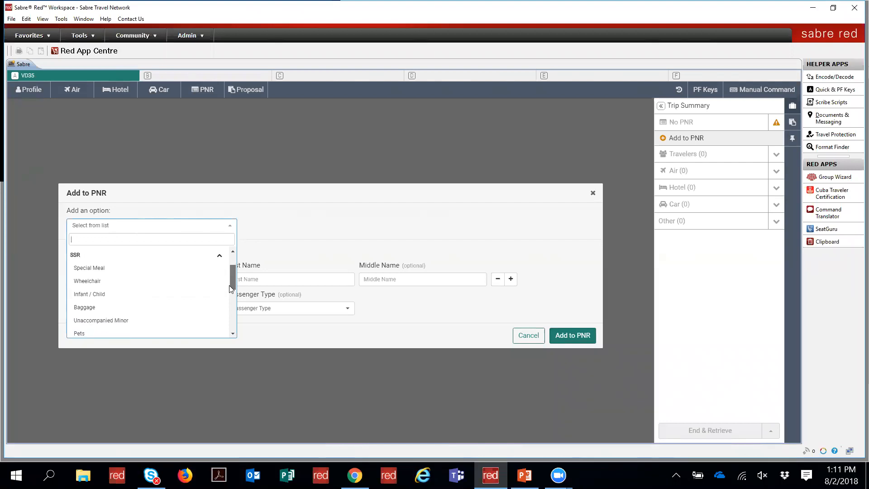
{"action": "left_click_drag", "start_coordinate": [230, 286], "coordinate": [226, 290]}
{"action": "scroll", "coordinate": [226, 297], "scroll_direction": "down", "scroll_amount": 2}
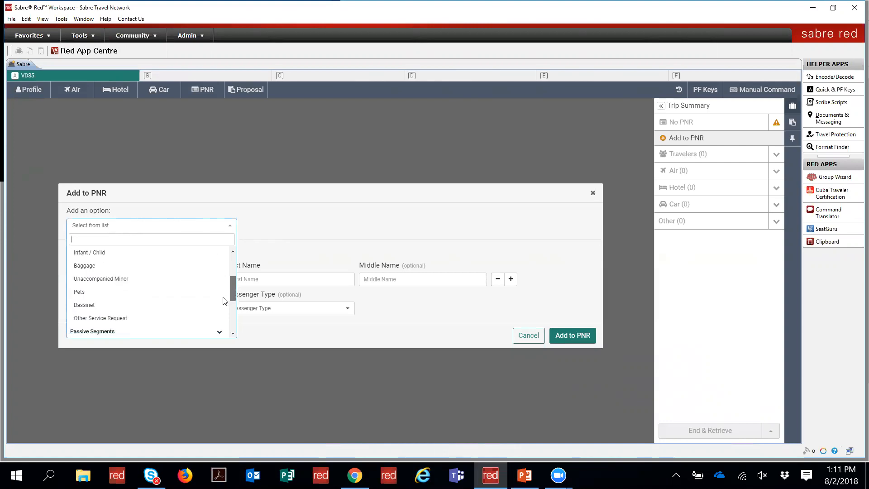
{"action": "left_click", "coordinate": [176, 319]}
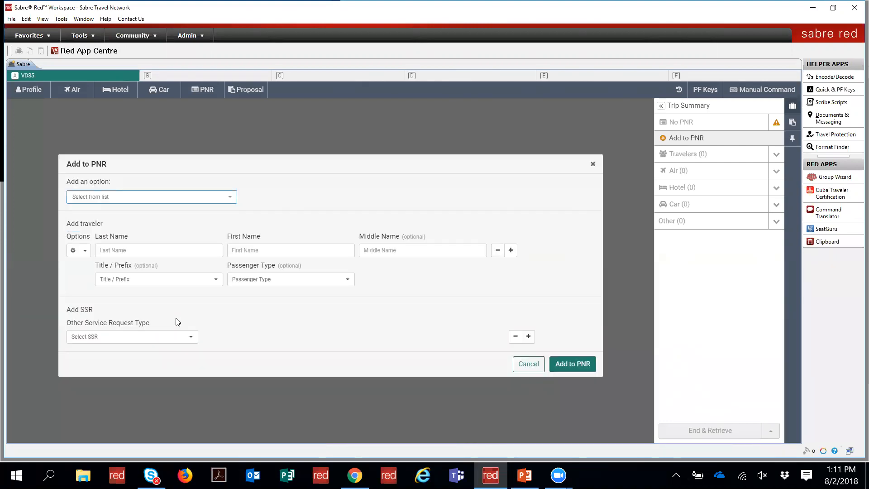
Step: Add Email and Form of Payment sections to the form
{"action": "left_click", "coordinate": [231, 199]}
{"action": "scroll", "coordinate": [229, 271], "scroll_direction": "down", "scroll_amount": 2}
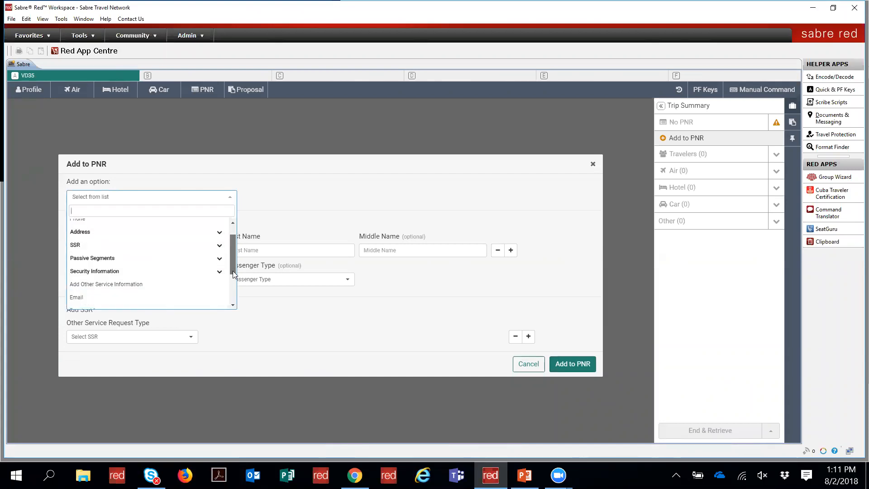
{"action": "scroll", "coordinate": [231, 284], "scroll_direction": "down", "scroll_amount": 1}
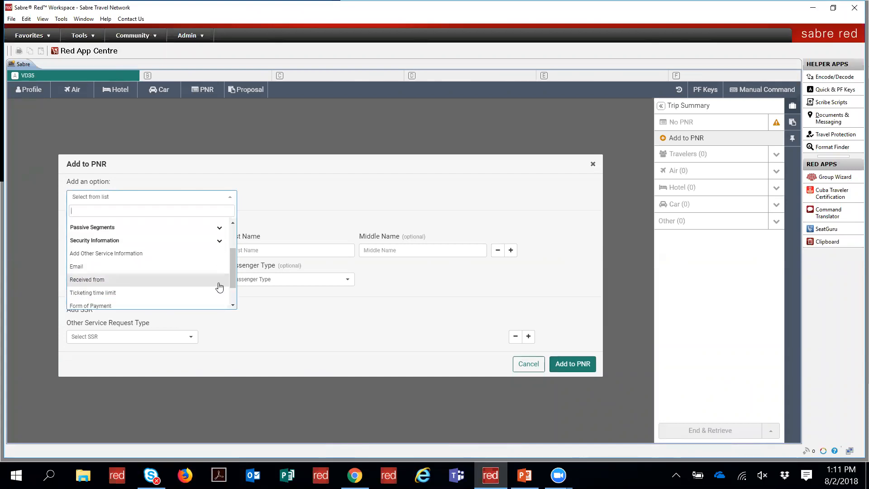
{"action": "left_click", "coordinate": [195, 268]}
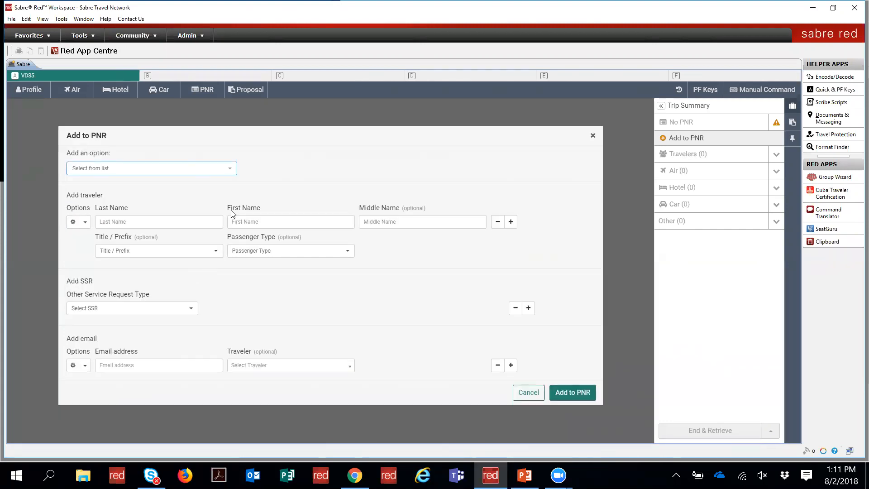
{"action": "left_click", "coordinate": [228, 170]}
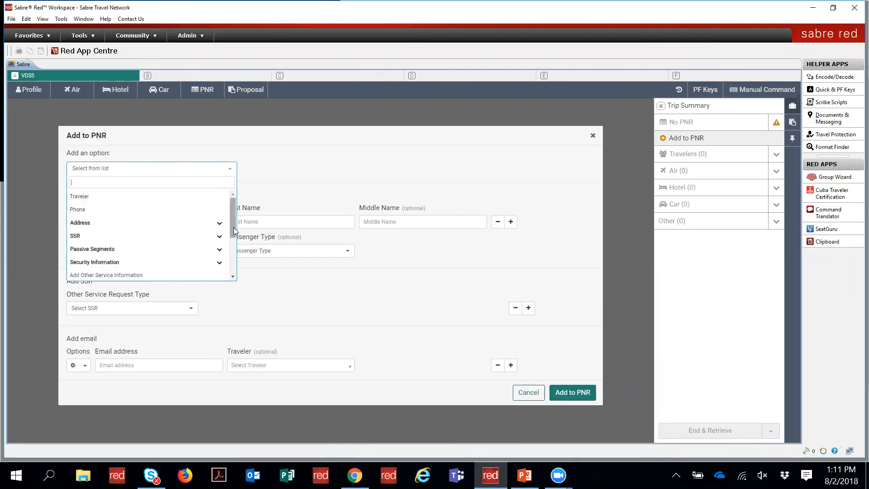
{"action": "left_click_drag", "start_coordinate": [234, 227], "coordinate": [230, 256]}
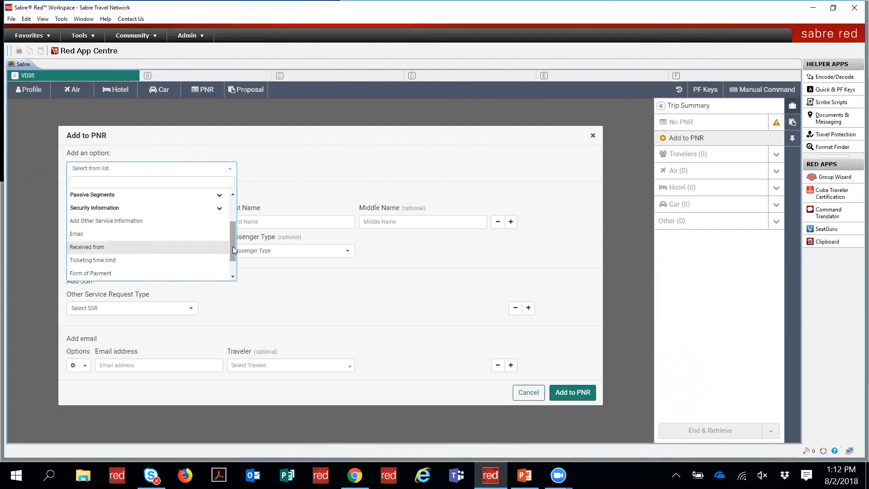
{"action": "left_click_drag", "start_coordinate": [233, 250], "coordinate": [230, 262]}
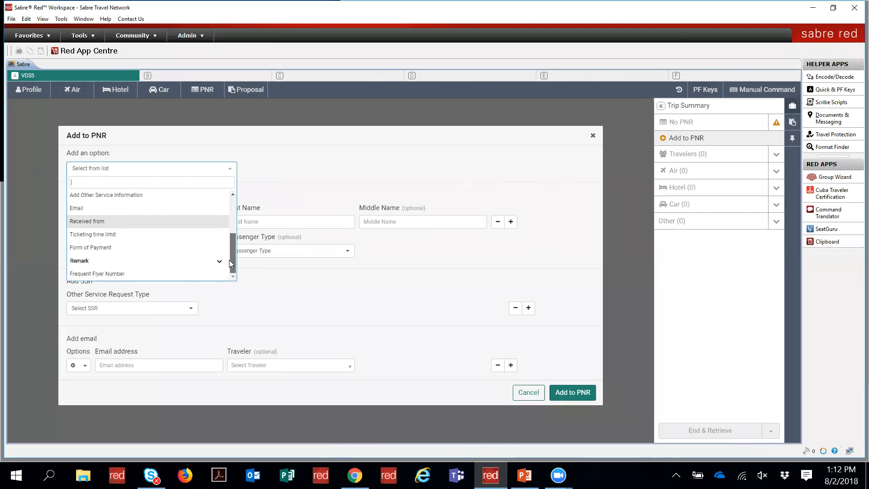
{"action": "left_click", "coordinate": [209, 247]}
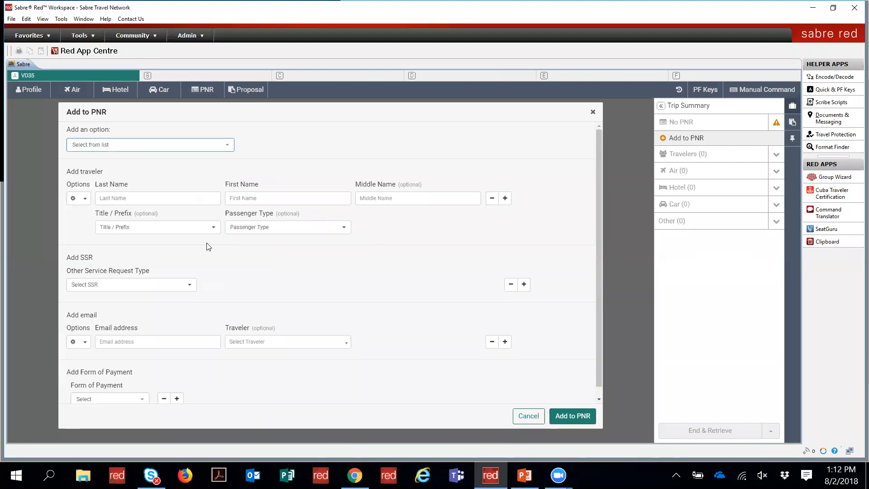
Step: Check the payment types without choosing one, then add a Received from section
{"action": "left_click", "coordinate": [139, 401]}
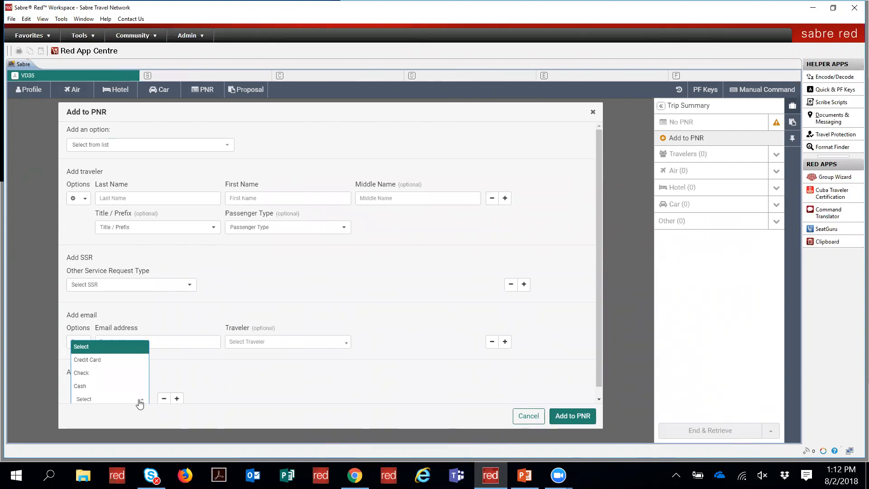
{"action": "left_click", "coordinate": [140, 401]}
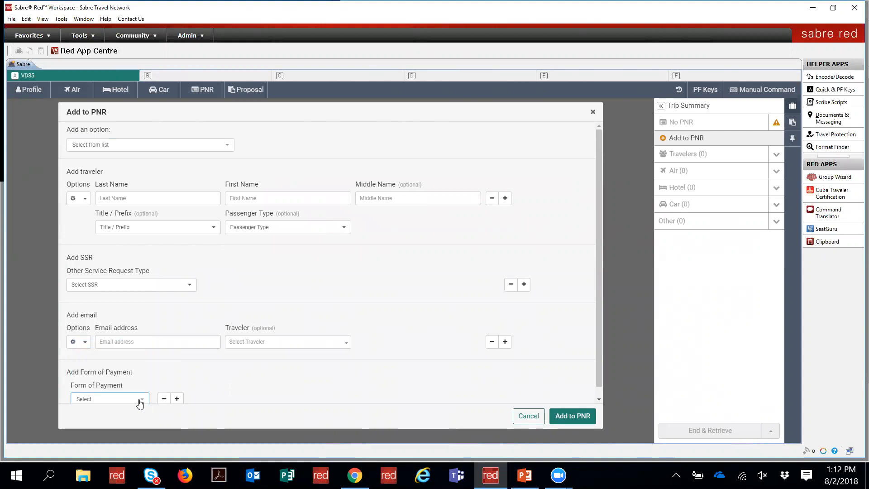
{"action": "left_click", "coordinate": [191, 145]}
{"action": "scroll", "coordinate": [231, 222], "scroll_direction": "down", "scroll_amount": 1}
{"action": "scroll", "coordinate": [230, 221], "scroll_direction": "down", "scroll_amount": 3}
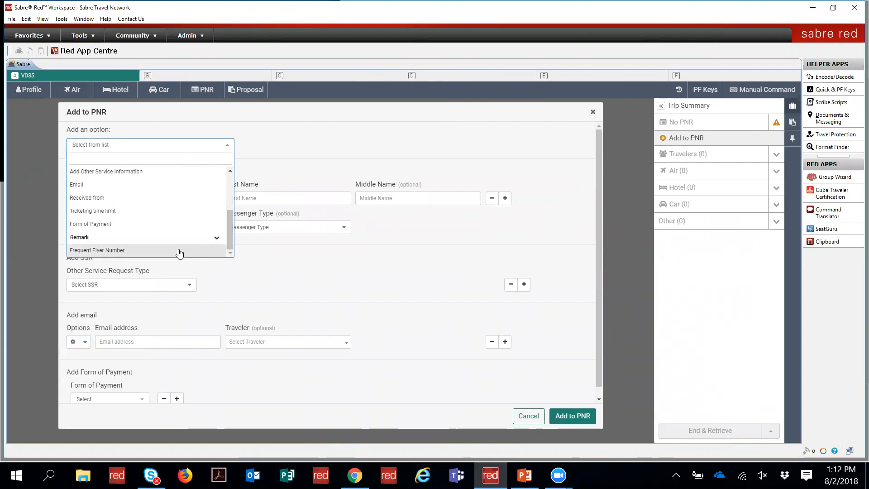
{"action": "left_click", "coordinate": [170, 200]}
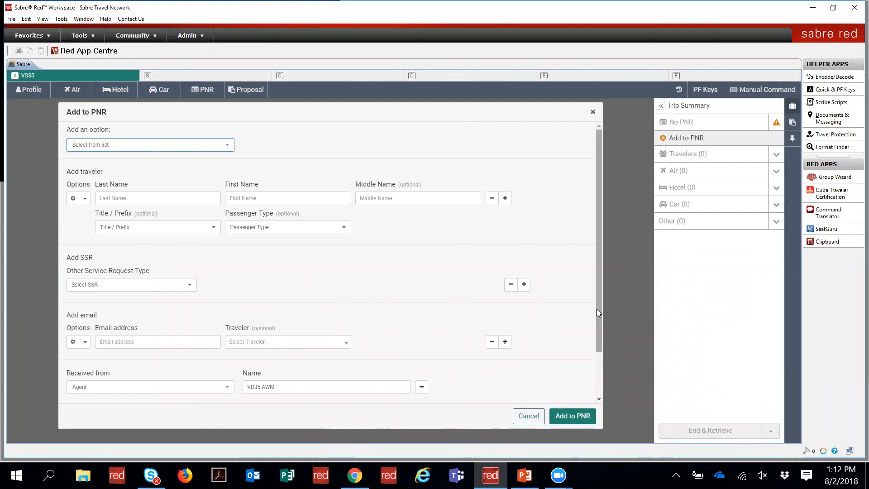
{"action": "scroll", "coordinate": [596, 309], "scroll_direction": "down", "scroll_amount": 2}
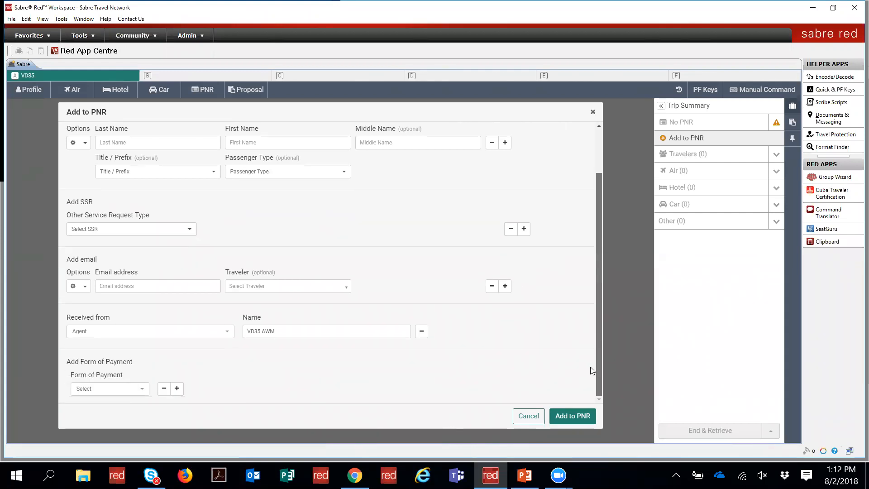
{"action": "scroll", "coordinate": [591, 335], "scroll_direction": "up", "scroll_amount": 2}
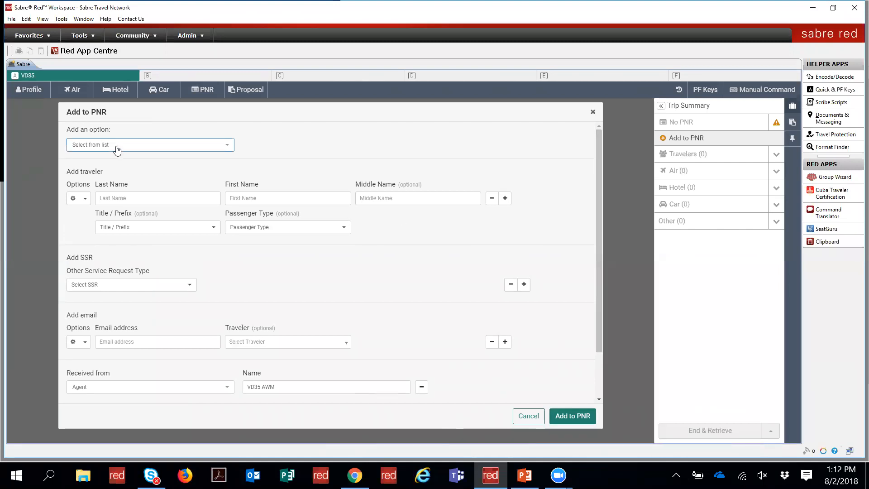
{"action": "left_click", "coordinate": [130, 199]}
Step: Enter the traveler's last and first name
{"action": "key", "text": "Tab"}
{"action": "key", "text": "Tab"}
{"action": "key", "text": "Tab"}
{"action": "key", "text": "Tab"}
{"action": "key", "text": "Tab"}
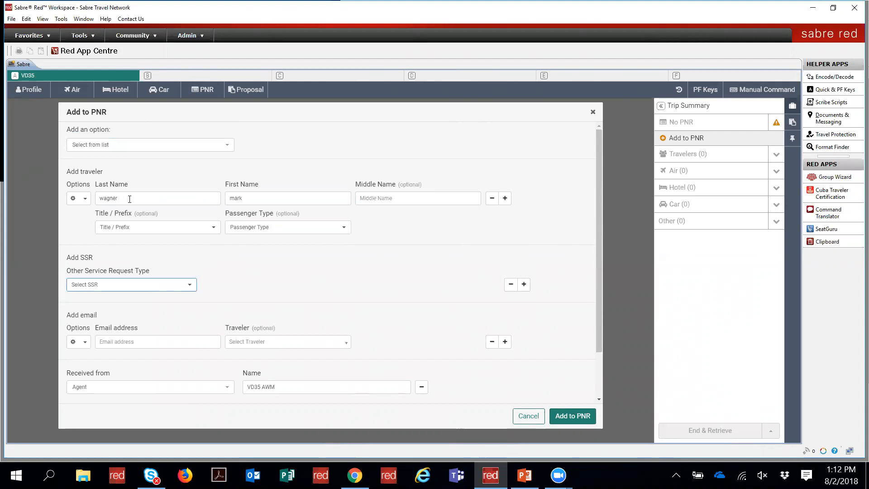
Step: Add a Free Text service request reading 'speaks english'
{"action": "scroll", "coordinate": [130, 200], "scroll_direction": "down", "scroll_amount": 1}
{"action": "left_click", "coordinate": [143, 248]}
{"action": "left_click", "coordinate": [128, 285]}
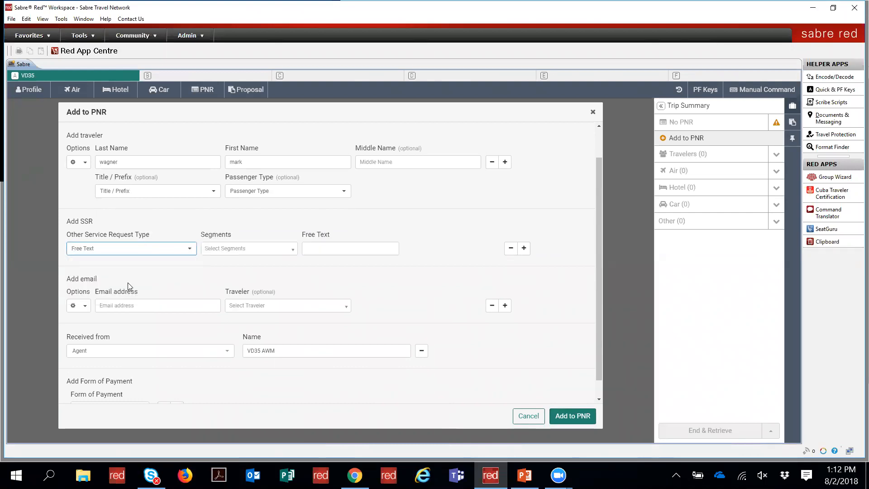
{"action": "left_click", "coordinate": [318, 249]}
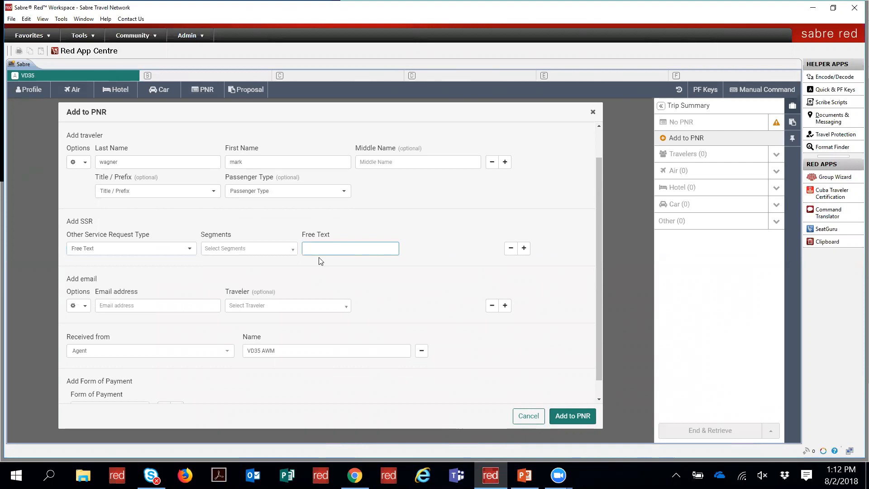
{"action": "type", "text": "speaks english"}
Step: Fill in the traveler's email address and the received-from name
{"action": "key", "text": "Tab"}
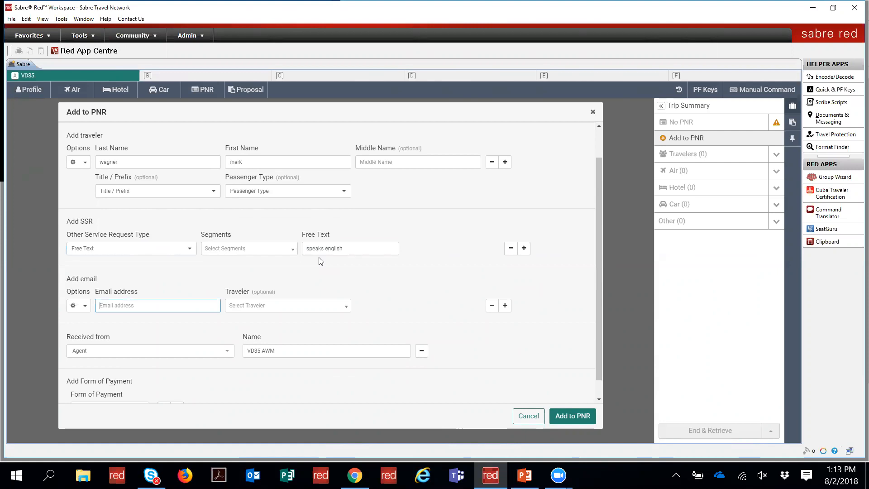
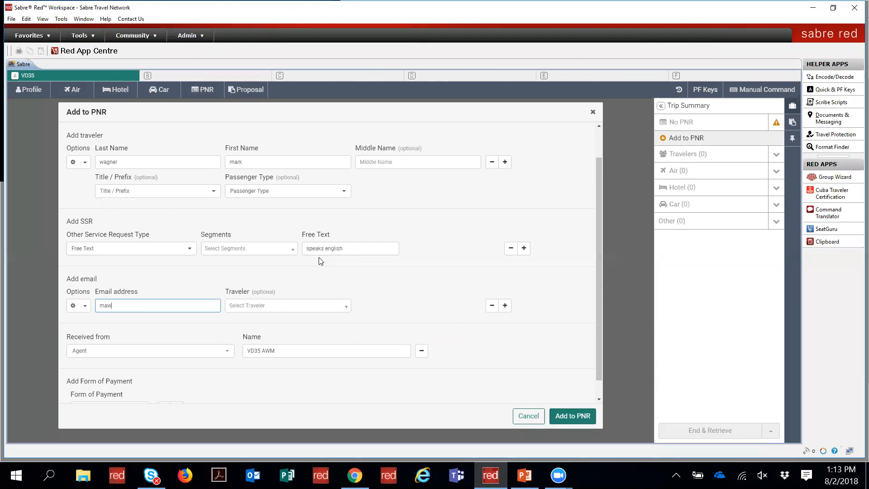
{"action": "key", "text": "Tab"}
{"action": "key", "text": "Tab"}
{"action": "key", "text": "Tab"}
{"action": "type", "text": "mark"}
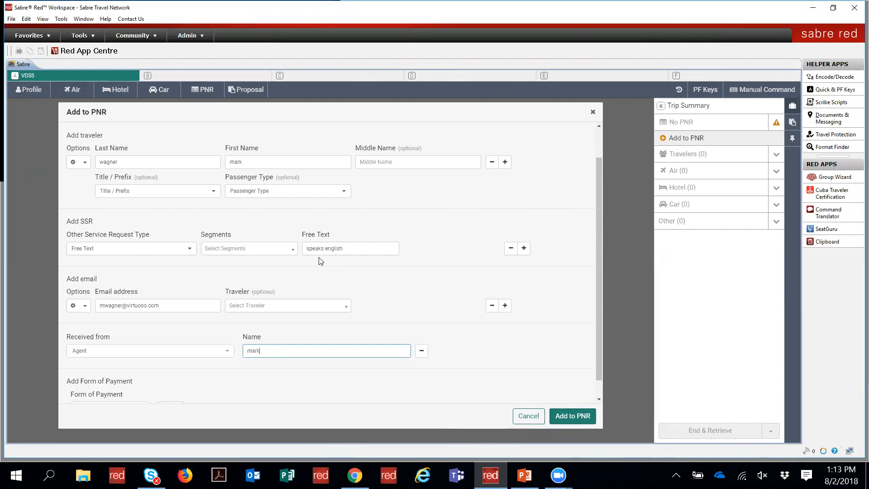
{"action": "key", "text": "Tab"}
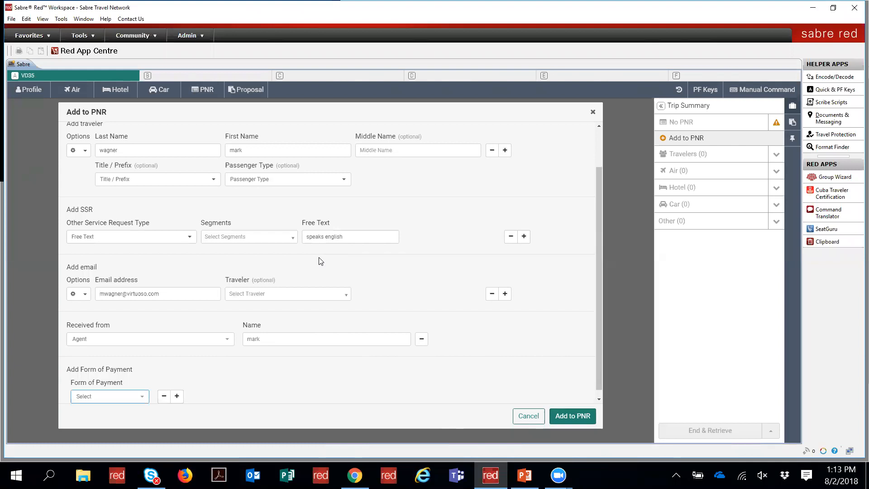
Step: Choose Cash as the form of payment and submit the details
{"action": "scroll", "coordinate": [321, 262], "scroll_direction": "down", "scroll_amount": 1}
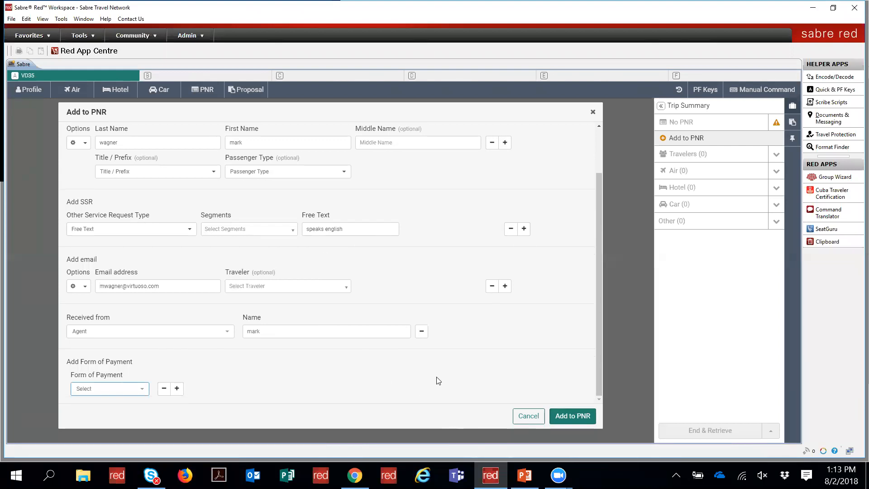
{"action": "left_click", "coordinate": [137, 390]}
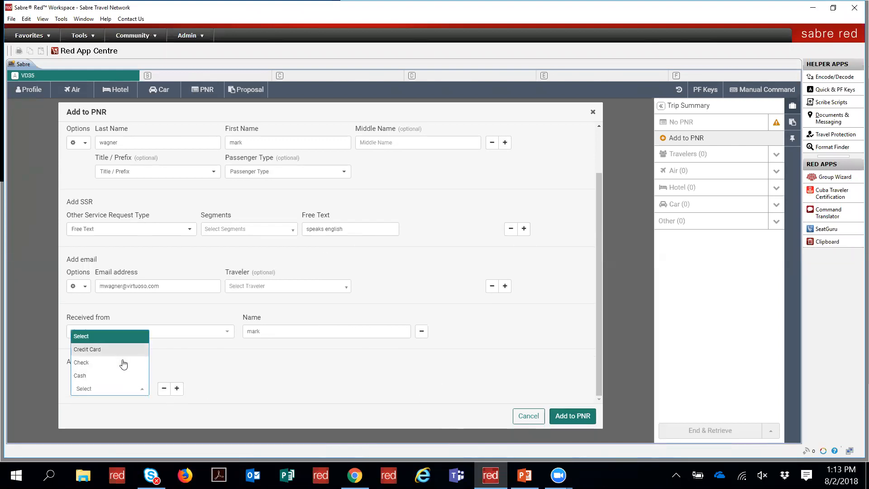
{"action": "left_click", "coordinate": [117, 376]}
{"action": "left_click", "coordinate": [575, 416]}
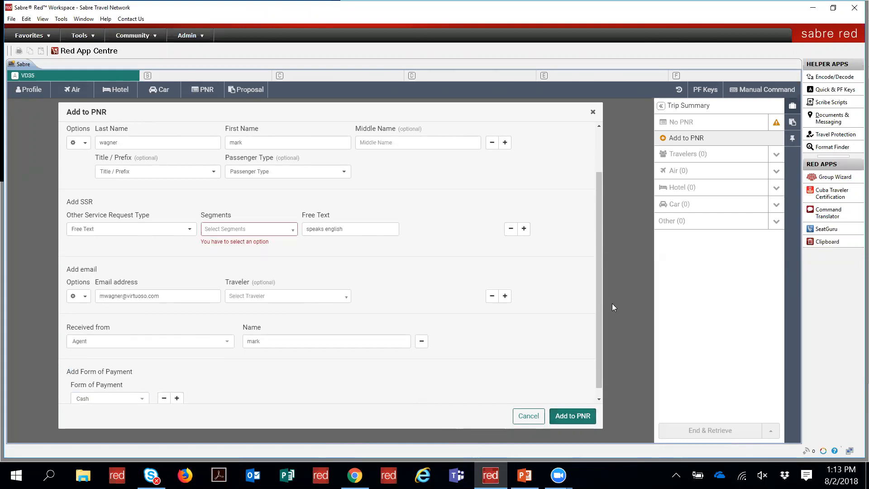
Step: Remove the SSR row, add the details to the PNR, and dismiss the success message
{"action": "scroll", "coordinate": [597, 302], "scroll_direction": "down", "scroll_amount": 1}
{"action": "left_click_drag", "start_coordinate": [603, 257], "coordinate": [607, 205]}
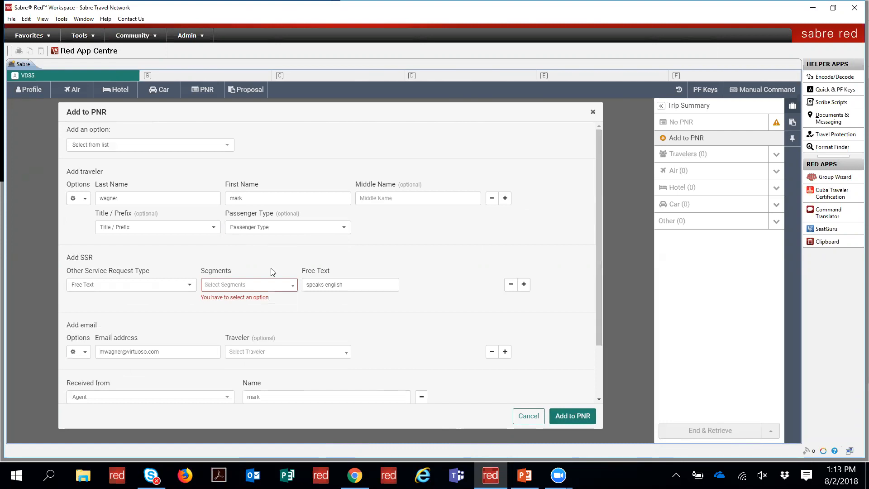
{"action": "left_click_drag", "start_coordinate": [256, 297], "coordinate": [256, 274]}
{"action": "left_click", "coordinate": [254, 275]}
{"action": "left_click", "coordinate": [252, 284]}
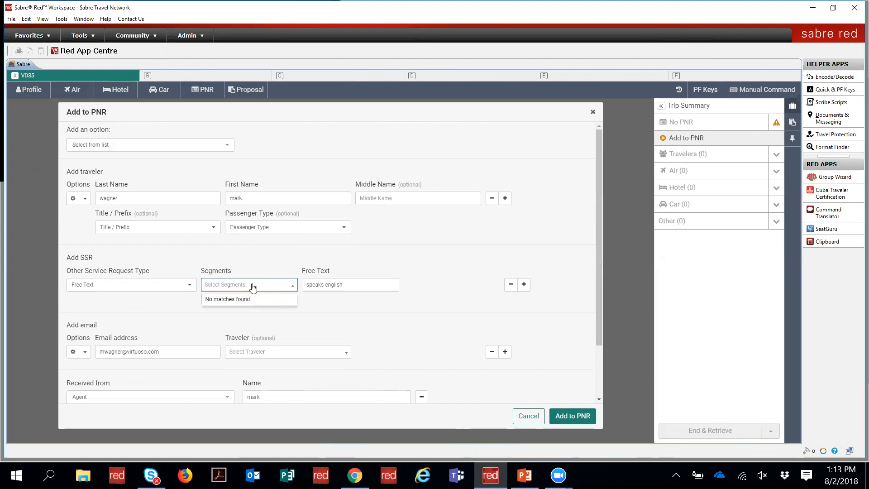
{"action": "left_click", "coordinate": [173, 284]}
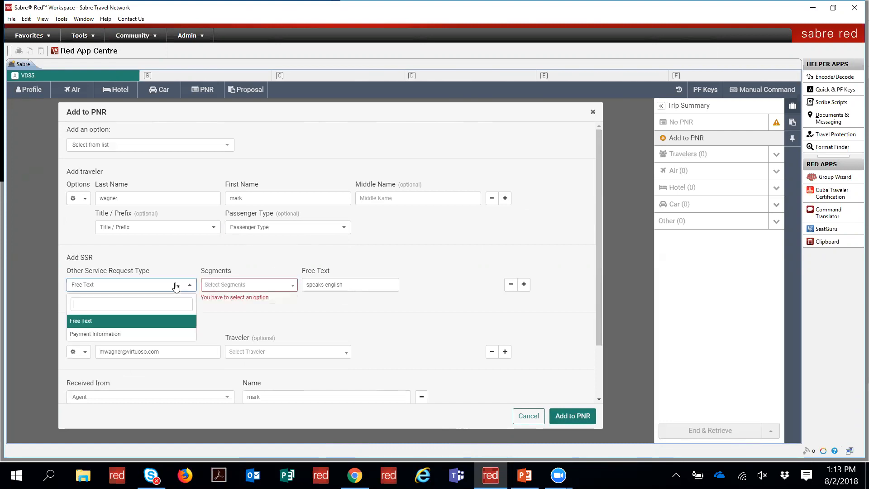
{"action": "left_click", "coordinate": [115, 285]}
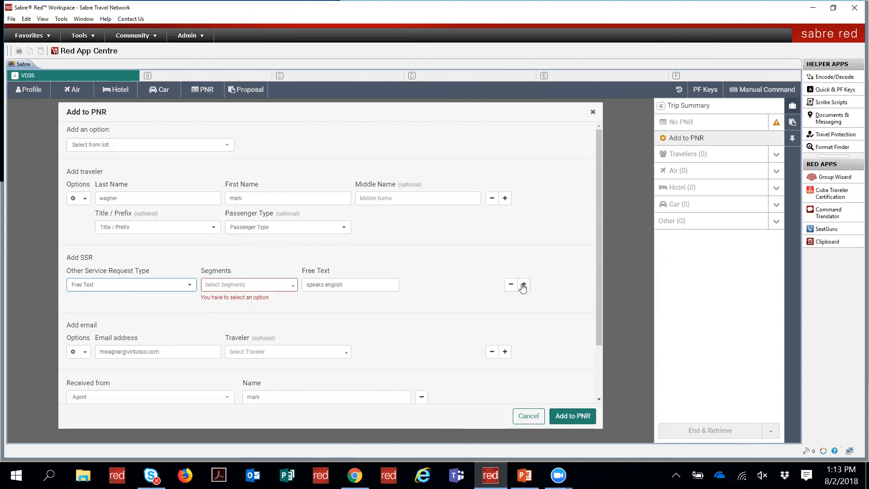
{"action": "left_click", "coordinate": [508, 285]}
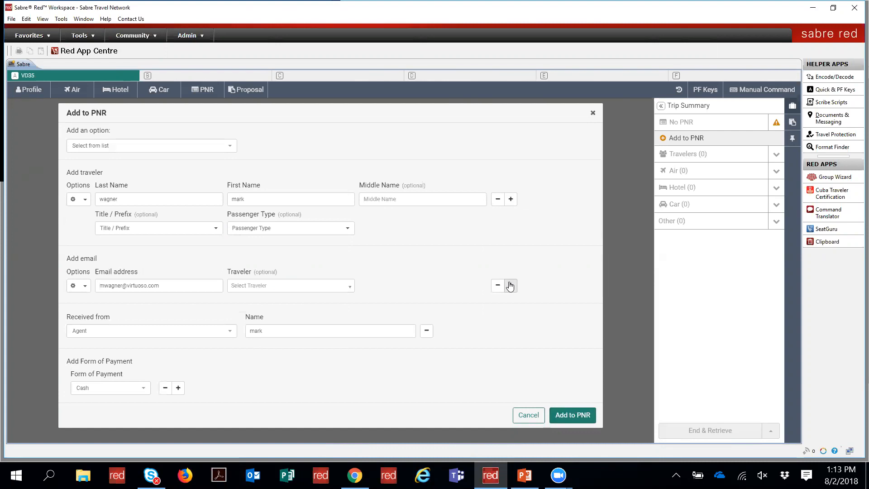
{"action": "left_click", "coordinate": [574, 415]}
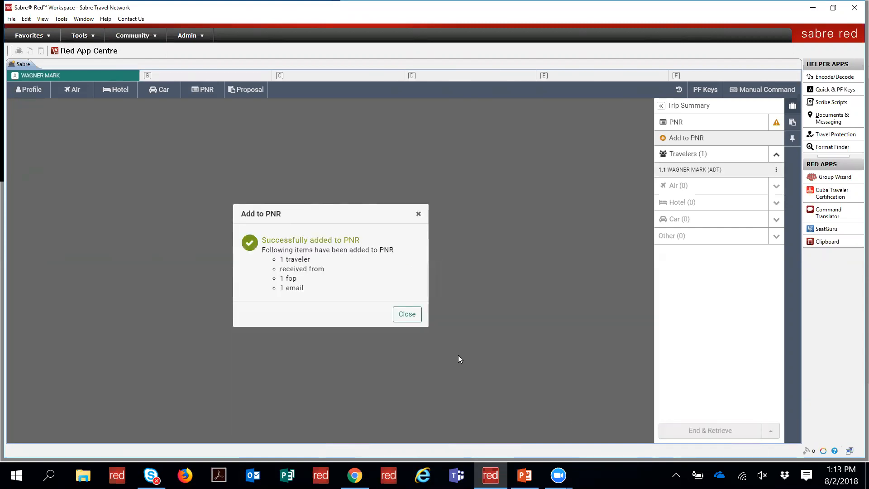
{"action": "left_click", "coordinate": [407, 314]}
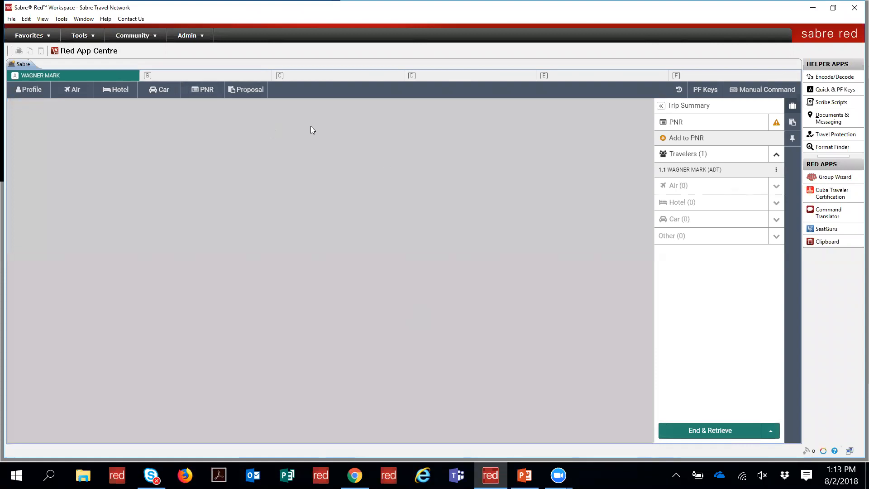
Step: Display the PNR and discard it with End & Retrieve > Ignore PNR
{"action": "left_click", "coordinate": [195, 90]}
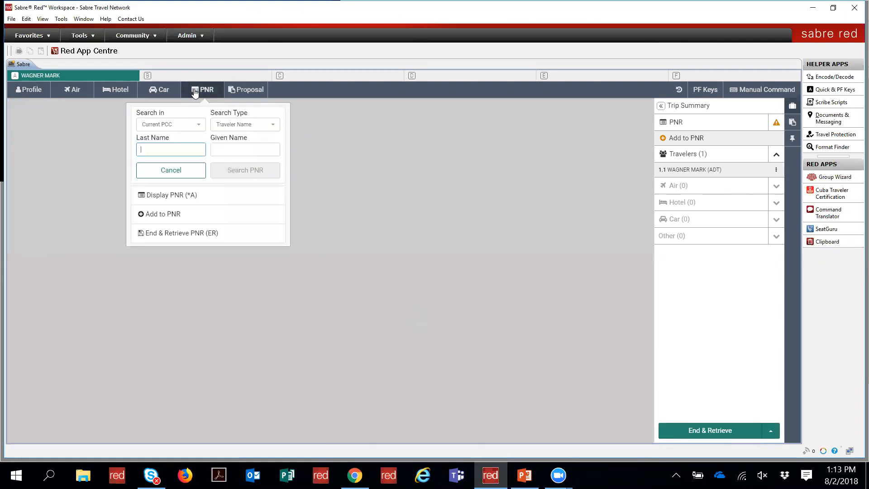
{"action": "left_click", "coordinate": [151, 199]}
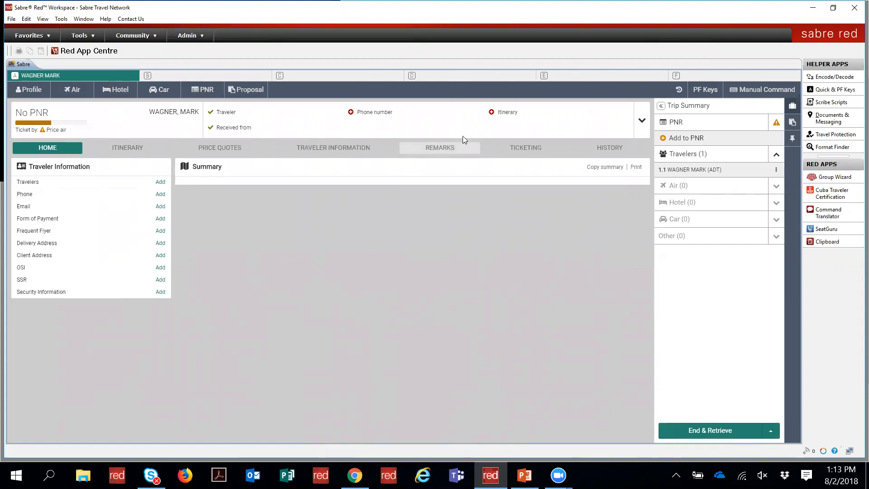
{"action": "left_click", "coordinate": [770, 435]}
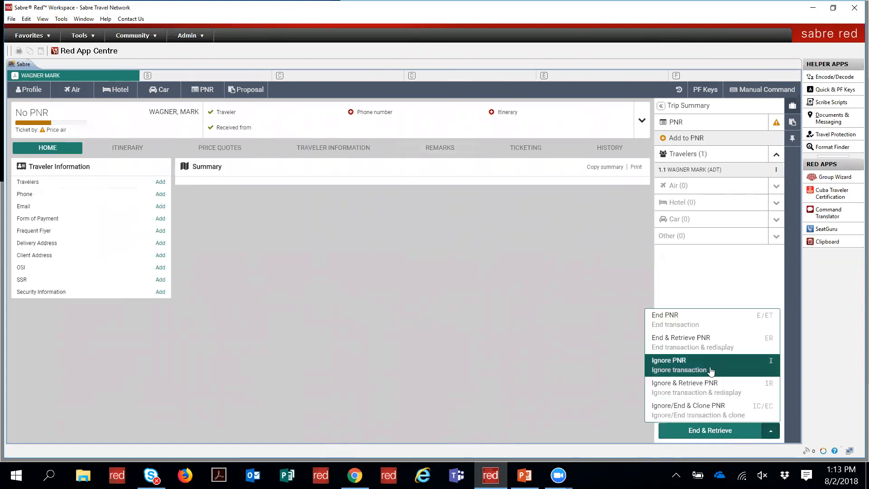
{"action": "left_click", "coordinate": [709, 366]}
{"action": "left_click", "coordinate": [361, 284]}
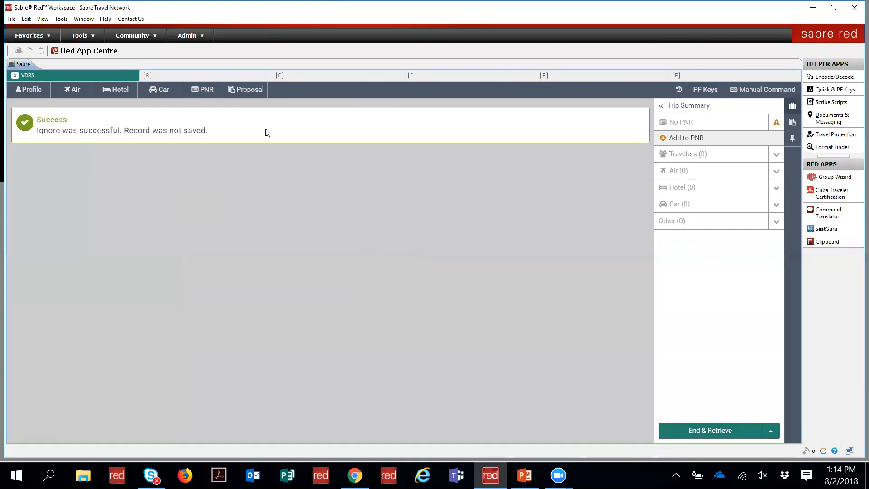
{"action": "left_click", "coordinate": [209, 90]}
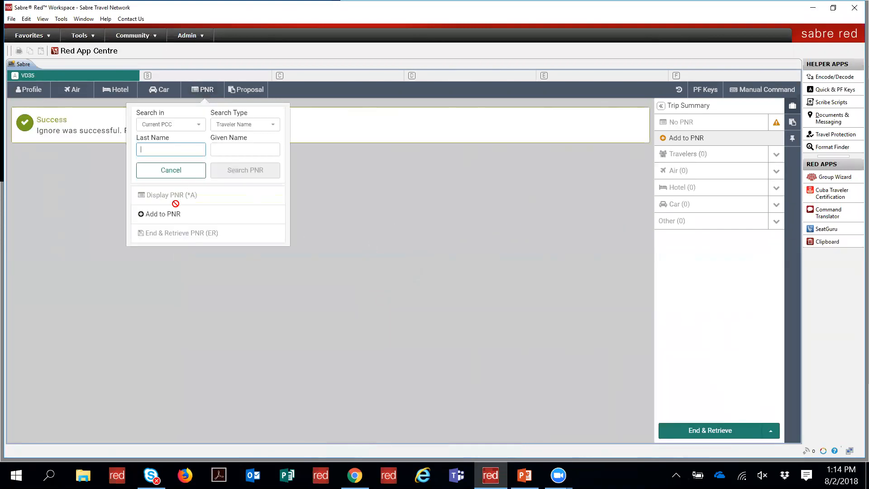
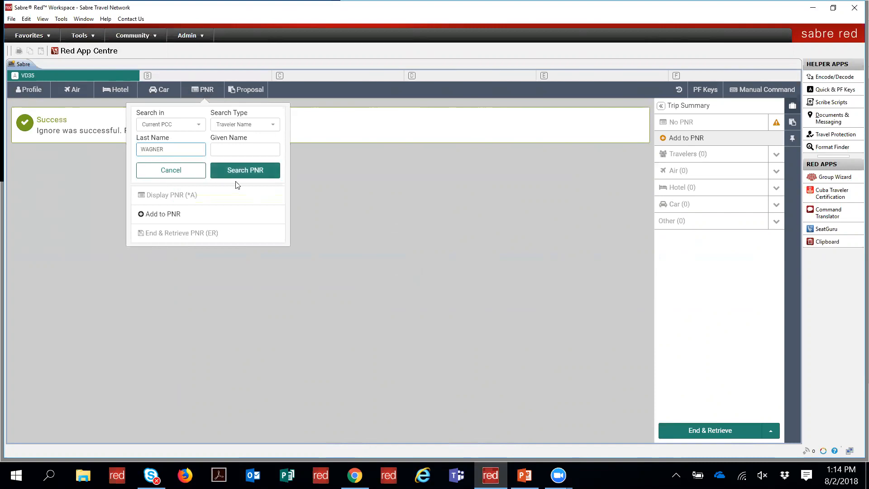
{"action": "left_click", "coordinate": [227, 148]}
{"action": "type", "text": "MAR"}
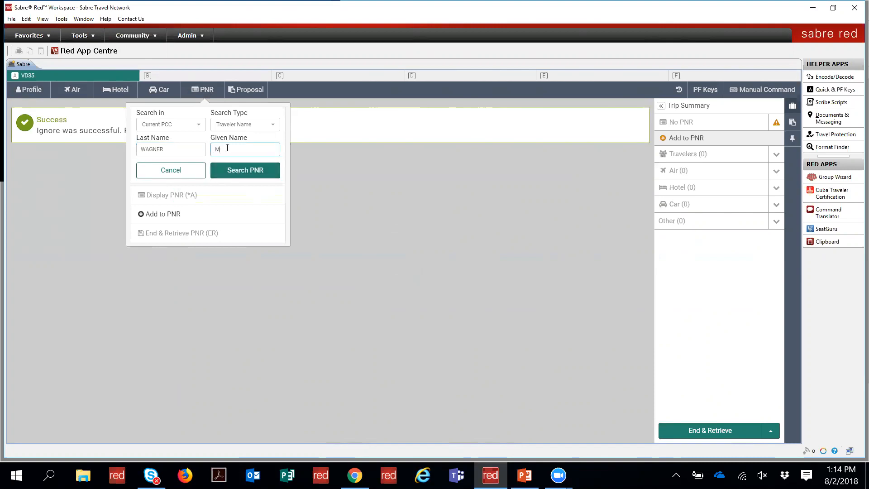
{"action": "key", "text": "BackSpace"}
{"action": "key", "text": "BackSpace"}
{"action": "type", "text": "ARK"}
{"action": "left_click", "coordinate": [228, 171]}
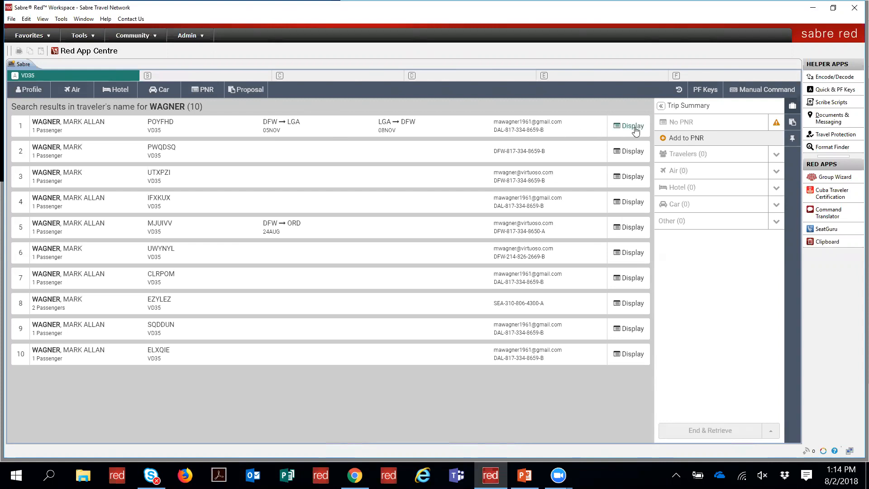
{"action": "left_click", "coordinate": [633, 126]}
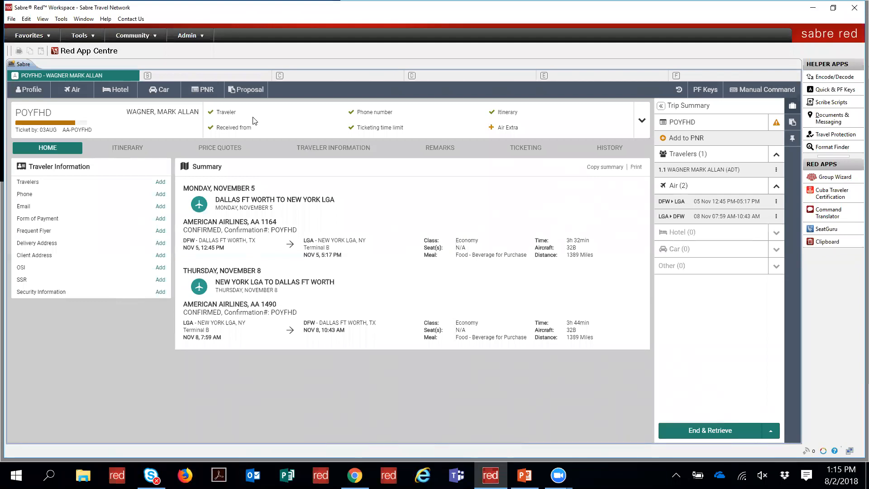
{"action": "left_click", "coordinate": [641, 123]}
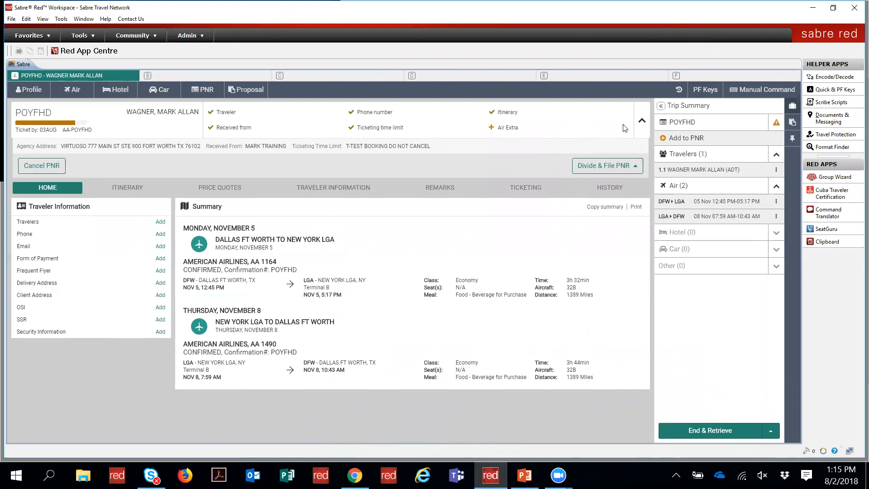
{"action": "left_click", "coordinate": [642, 121]}
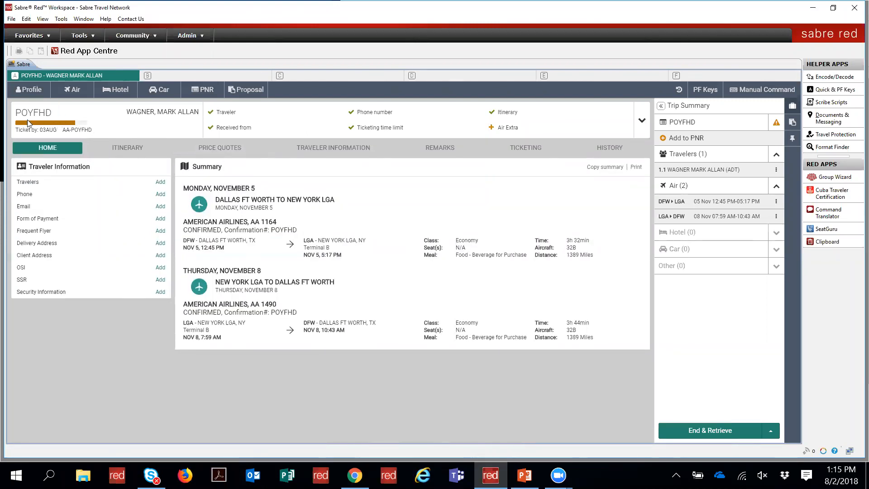
{"action": "mouse_move", "coordinate": [80, 122]}
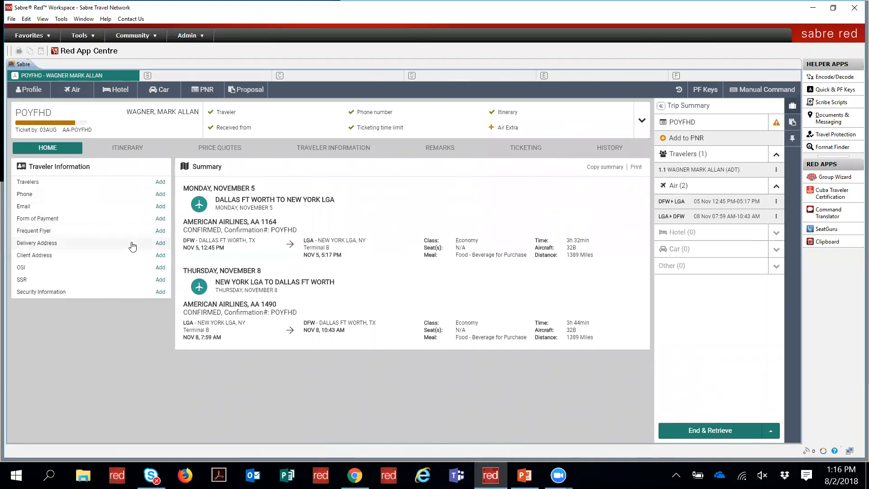
{"action": "left_click", "coordinate": [136, 150]}
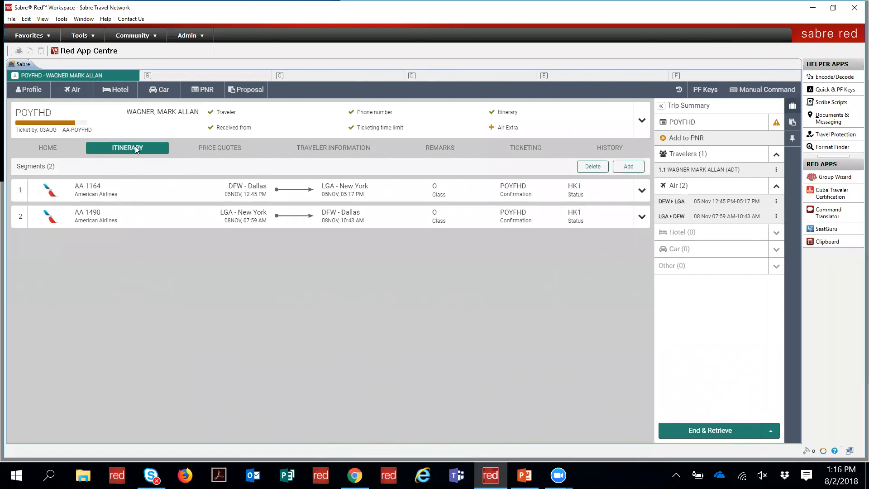
{"action": "left_click", "coordinate": [641, 191]}
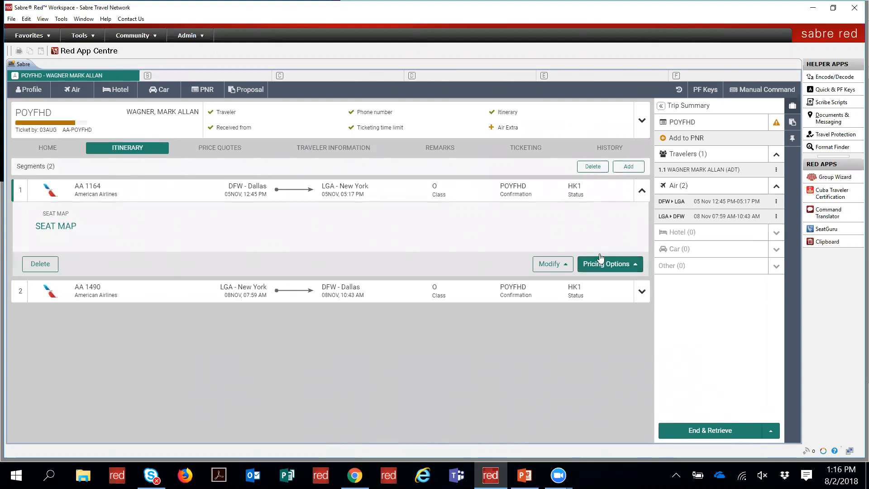
{"action": "left_click", "coordinate": [558, 266]}
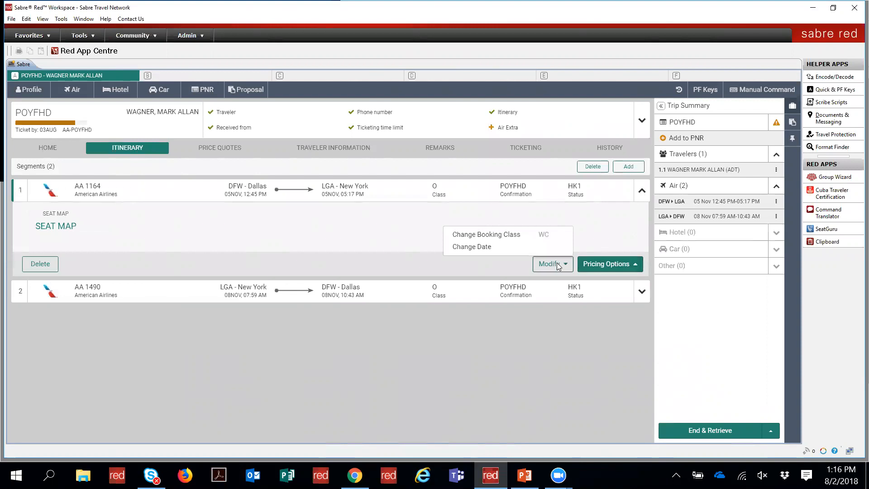
{"action": "left_click", "coordinate": [559, 267]}
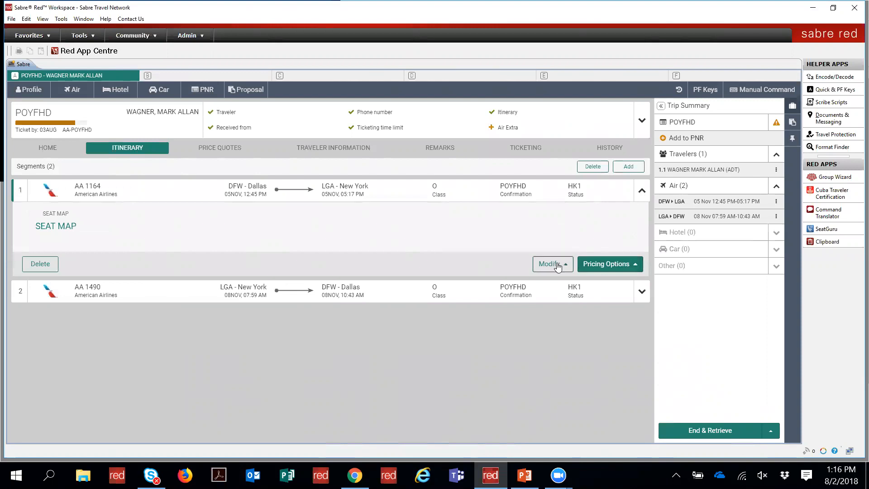
{"action": "left_click", "coordinate": [642, 192]}
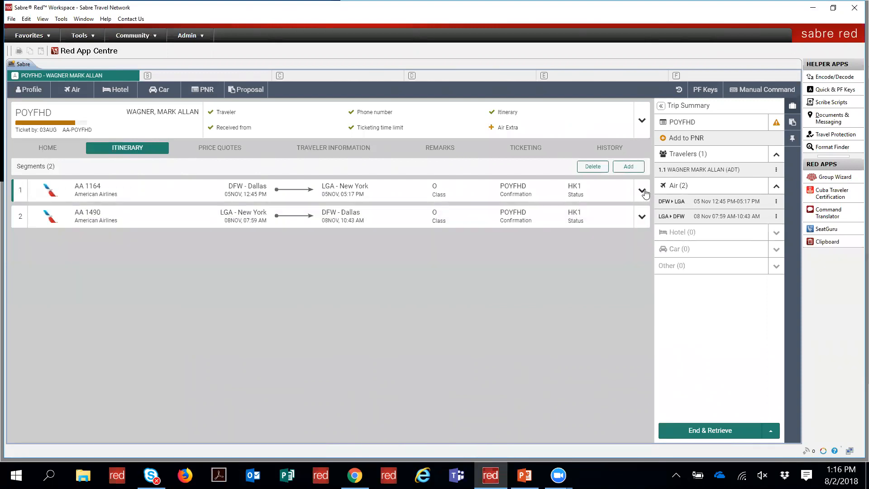
{"action": "left_click", "coordinate": [594, 167]}
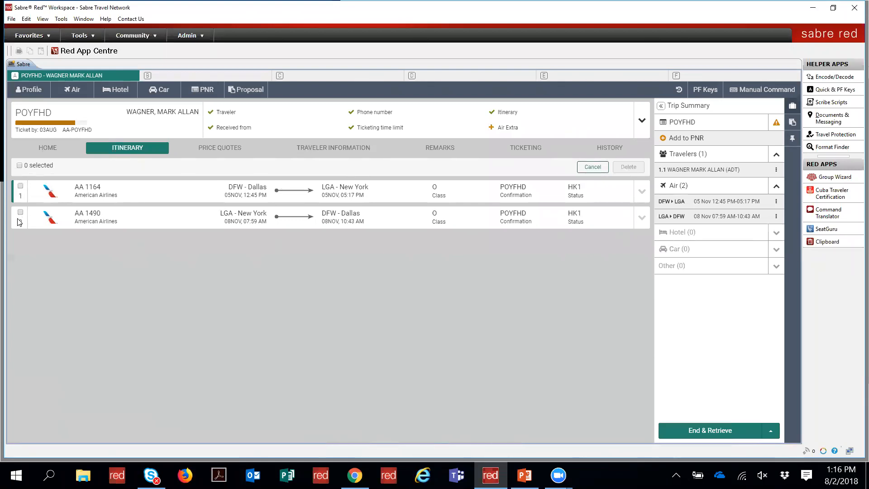
{"action": "left_click", "coordinate": [19, 166]}
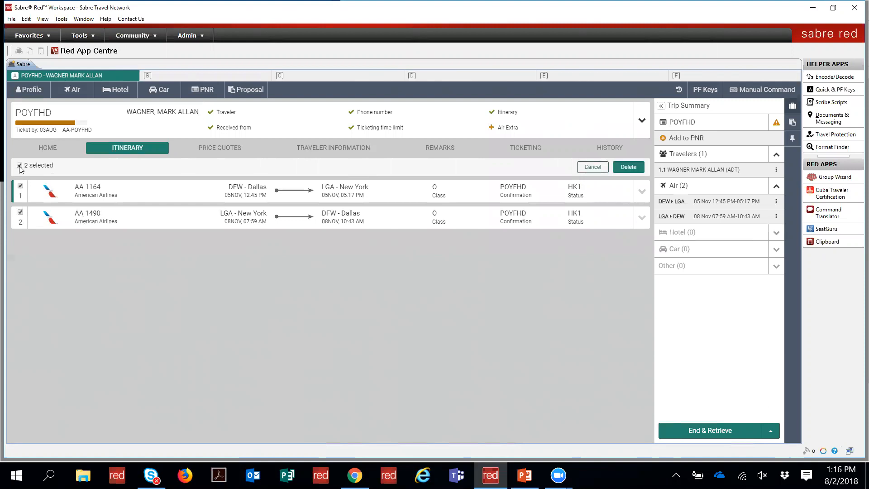
{"action": "left_click", "coordinate": [19, 166]}
{"action": "left_click", "coordinate": [592, 167]}
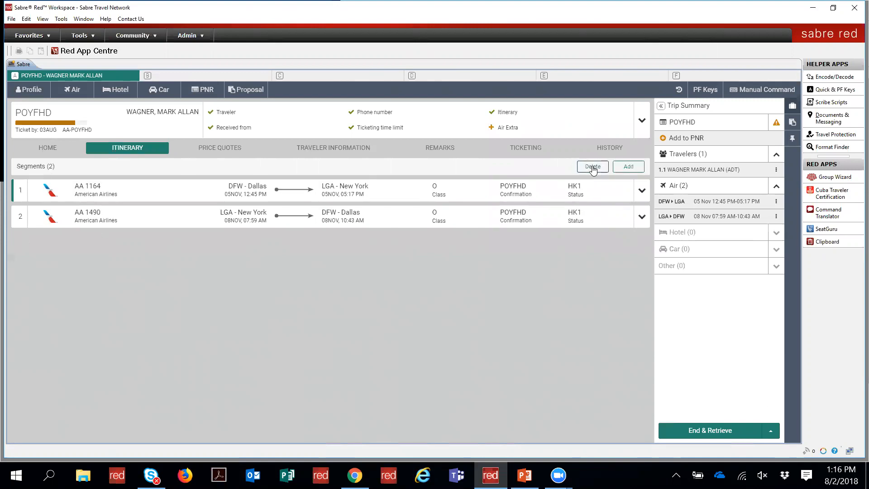
{"action": "left_click", "coordinate": [630, 167]}
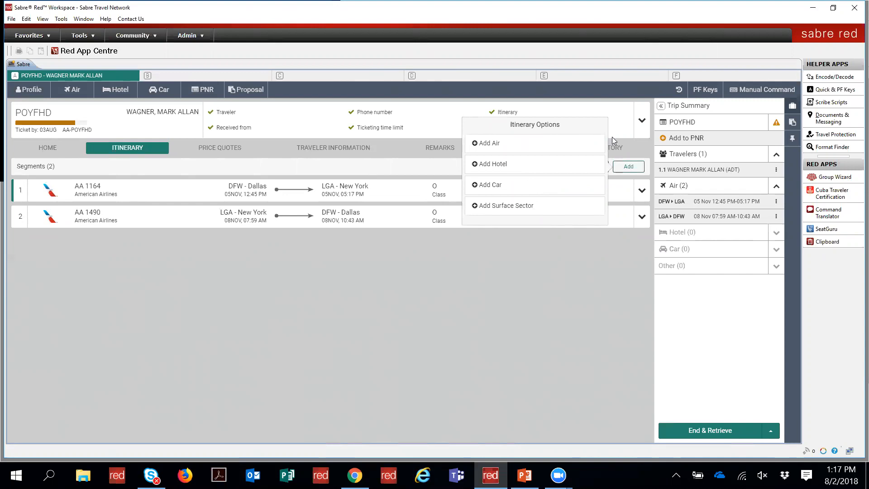
{"action": "left_click", "coordinate": [628, 167]}
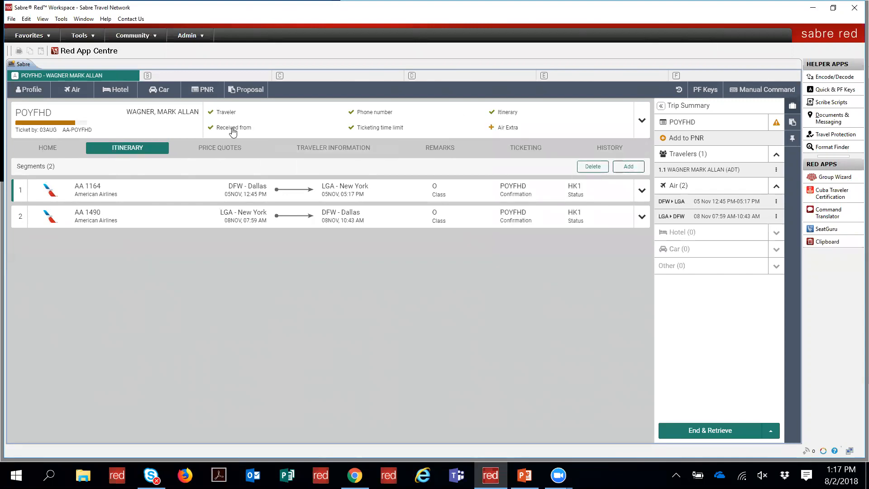
Step: Inspect the USD 234.39 price quote's fare breakdown, then open Traveler Information
{"action": "left_click", "coordinate": [220, 148]}
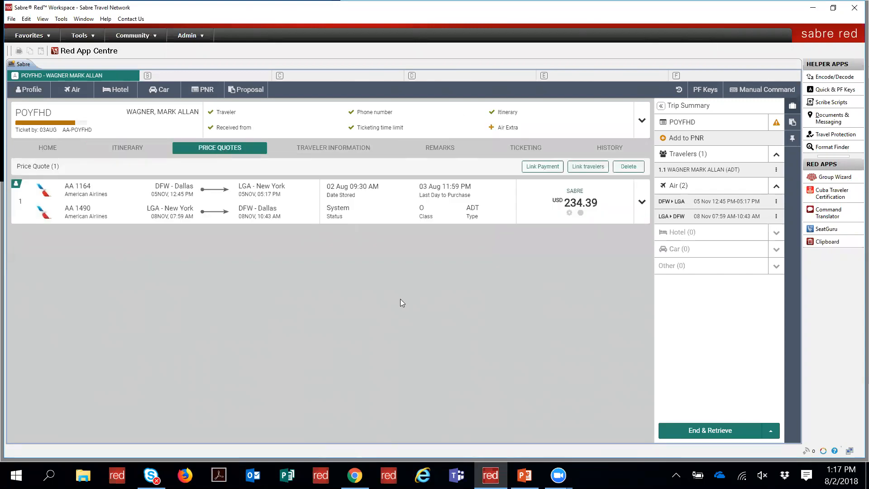
{"action": "left_click", "coordinate": [642, 202]}
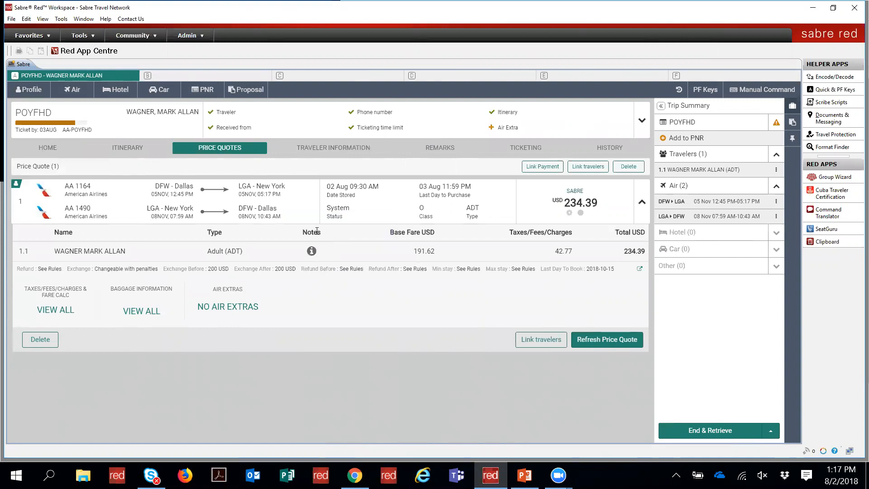
{"action": "mouse_move", "coordinate": [312, 255]}
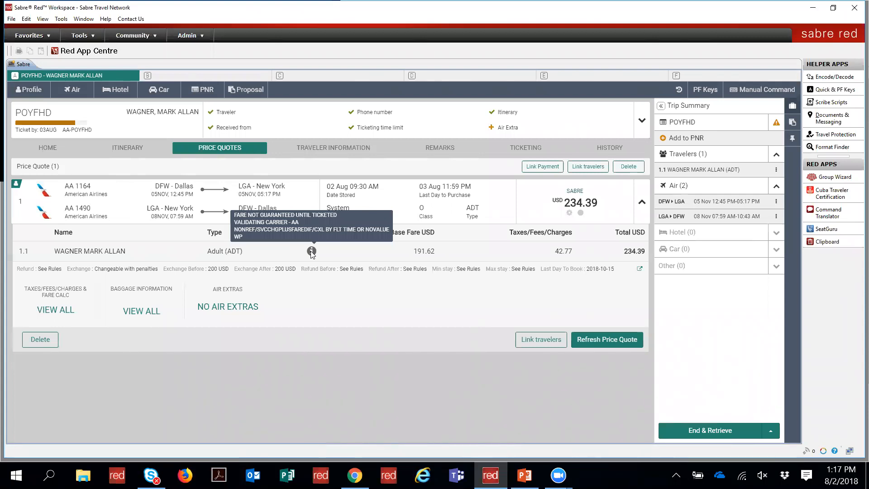
{"action": "left_click", "coordinate": [642, 202]}
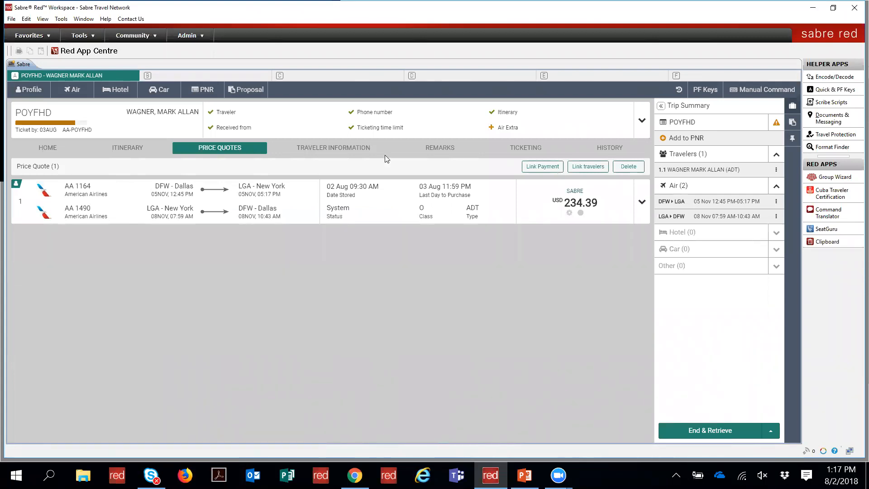
{"action": "left_click", "coordinate": [355, 150]}
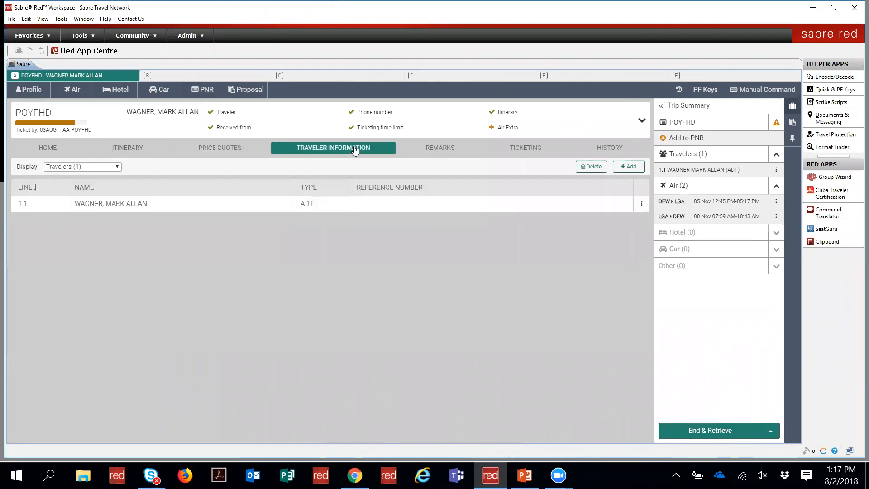
Step: Show the traveler's Security Information passport entries, then open the 18 PNR remarks
{"action": "left_click", "coordinate": [109, 166]}
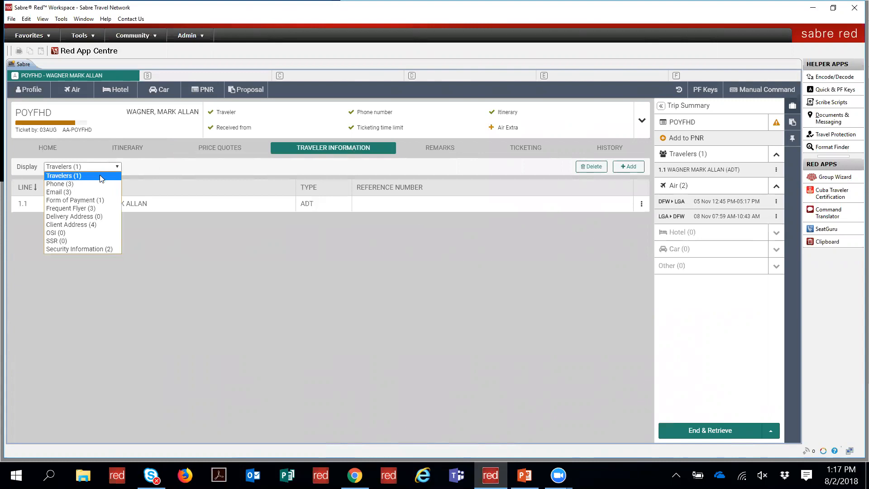
{"action": "left_click", "coordinate": [96, 249]}
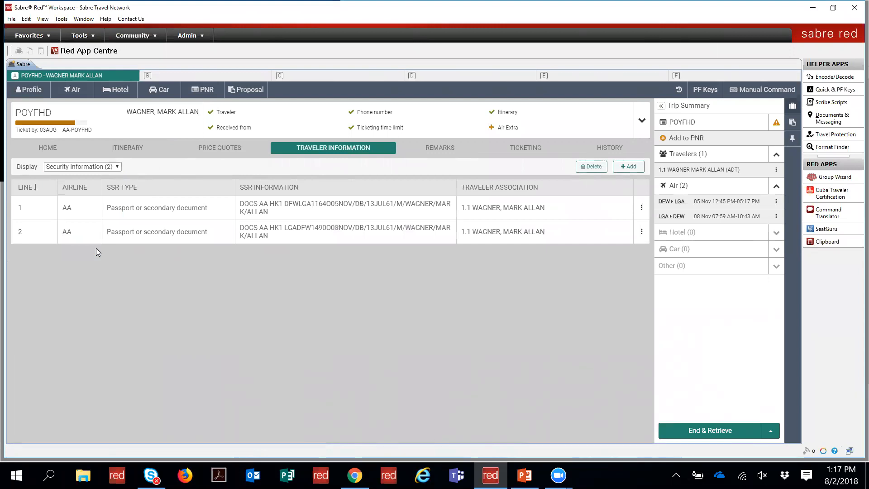
{"action": "left_click", "coordinate": [638, 231]}
{"action": "left_click", "coordinate": [638, 230]}
{"action": "left_click", "coordinate": [438, 150]}
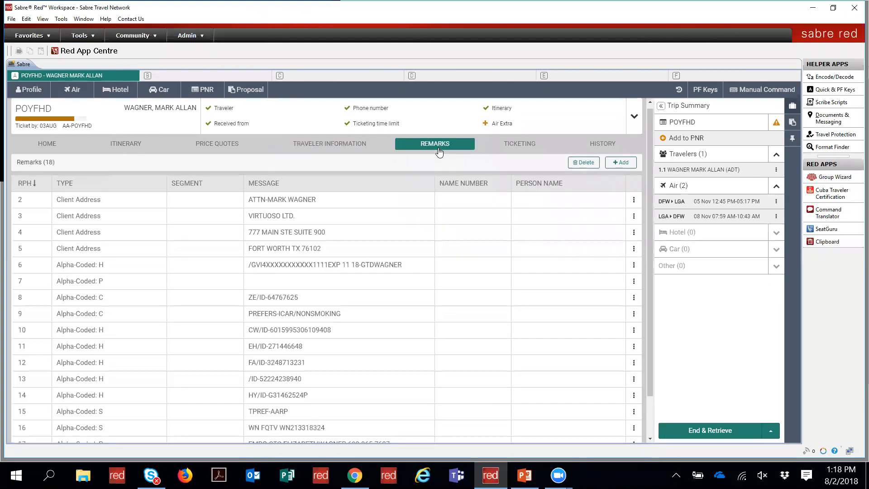
Step: Review the client address remarks, then bring up the ticketing view showing 0 tickets or EMDs
{"action": "left_click_drag", "start_coordinate": [647, 319], "coordinate": [647, 414]}
{"action": "scroll", "coordinate": [639, 289], "scroll_direction": "up", "scroll_amount": 2}
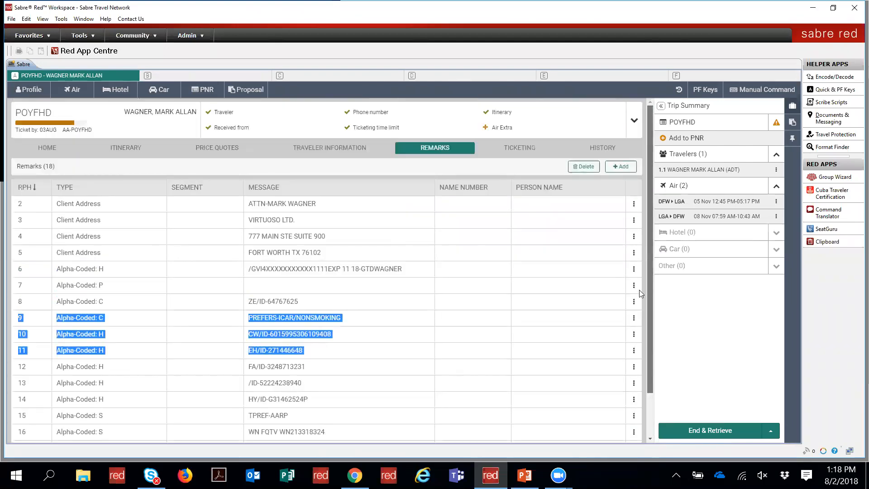
{"action": "left_click", "coordinate": [631, 208]}
{"action": "left_click", "coordinate": [634, 221]}
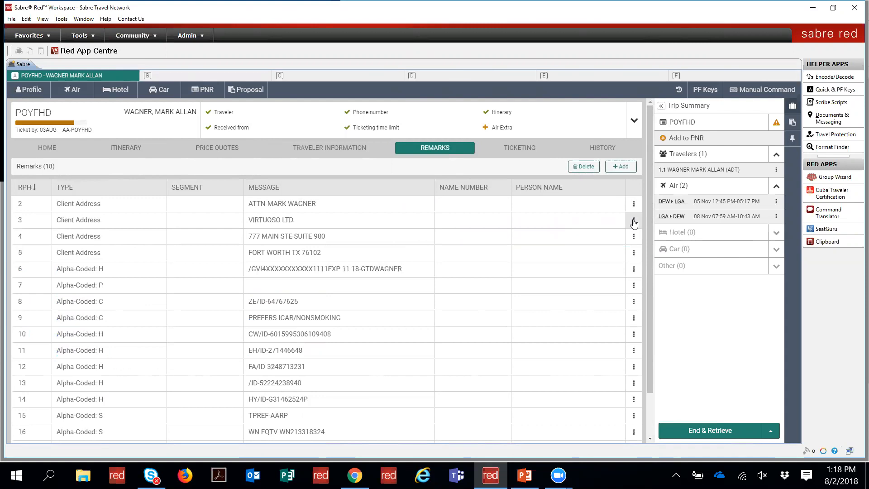
{"action": "left_click", "coordinate": [517, 153]}
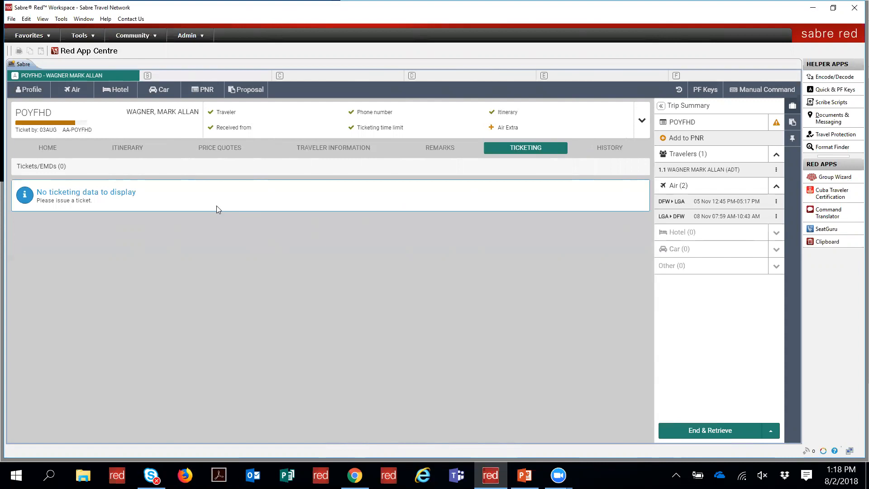
Step: Scroll through the PNR history log, then return to the home summary listing AA 1164 and AA 1490
{"action": "left_click", "coordinate": [607, 149]}
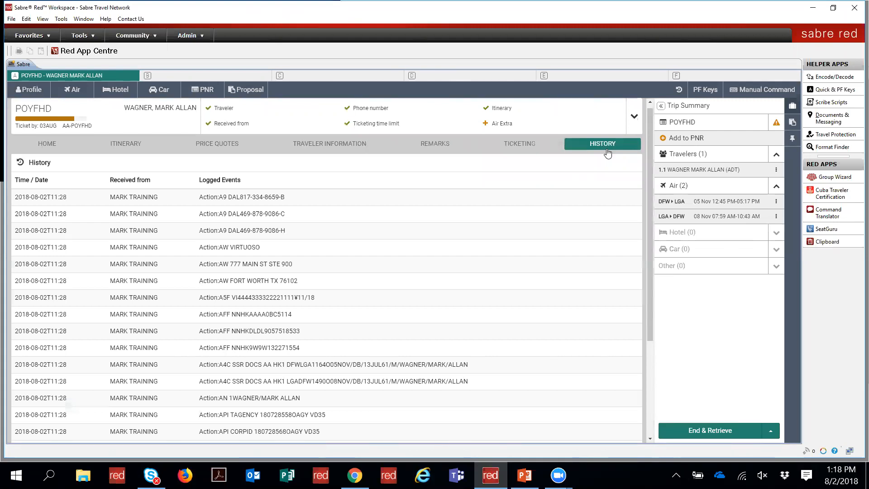
{"action": "scroll", "coordinate": [652, 304], "scroll_direction": "down", "scroll_amount": 2}
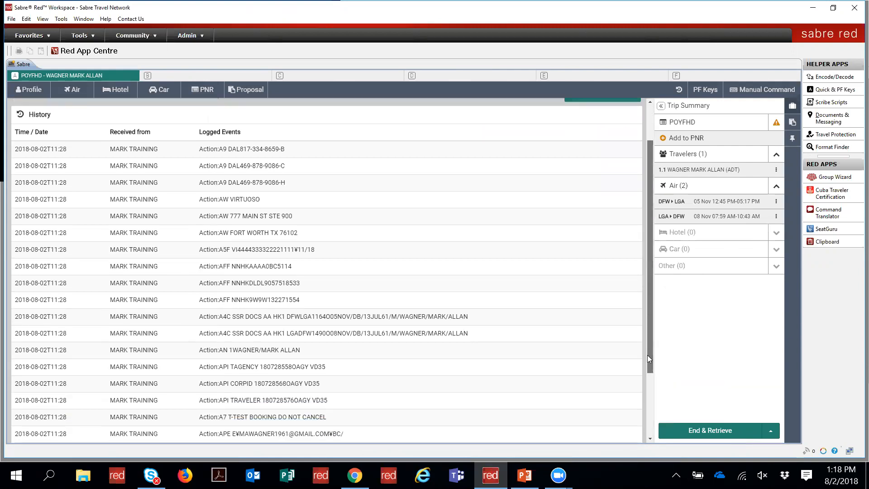
{"action": "scroll", "coordinate": [647, 359], "scroll_direction": "down", "scroll_amount": 4}
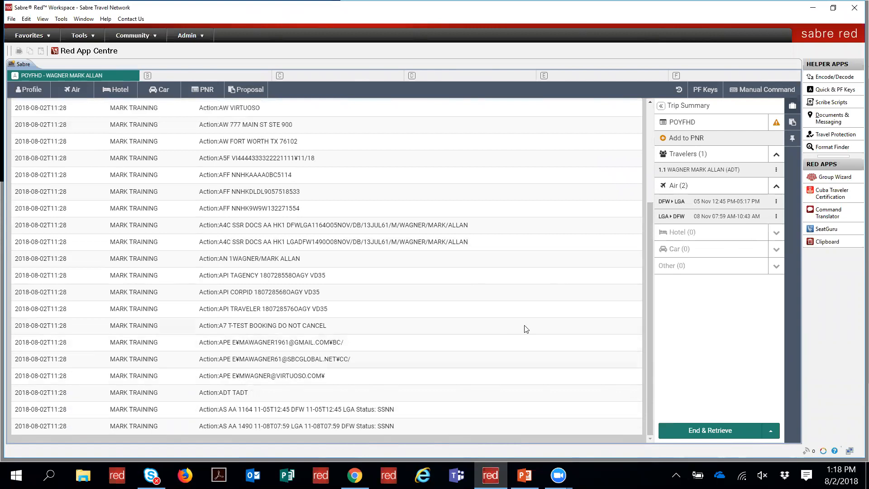
{"action": "left_click_drag", "start_coordinate": [650, 375], "coordinate": [640, 241]}
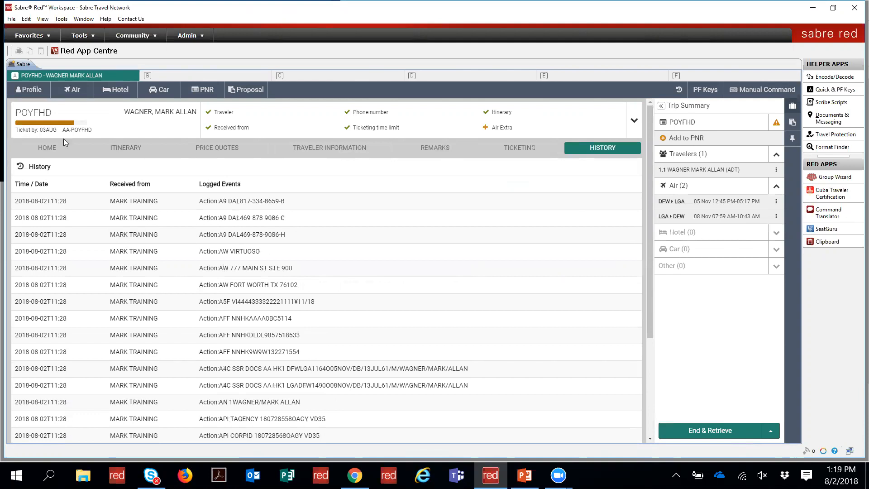
{"action": "left_click", "coordinate": [40, 150]}
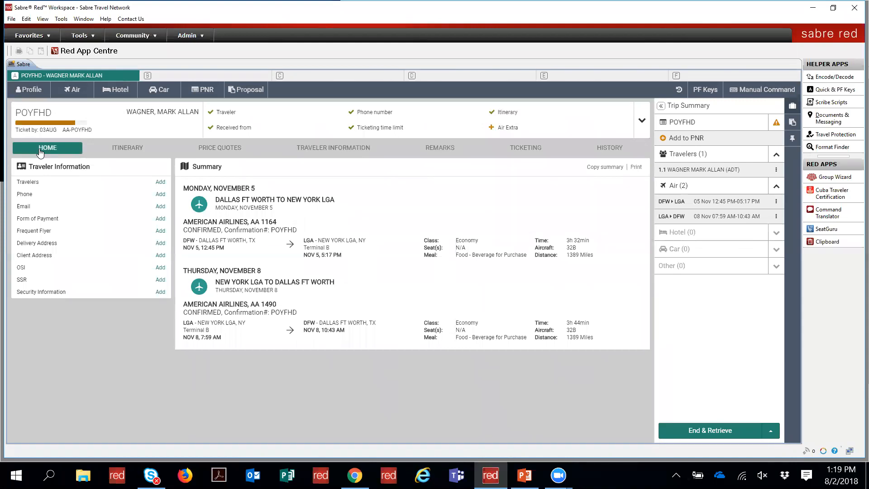
{"action": "left_click", "coordinate": [208, 91]}
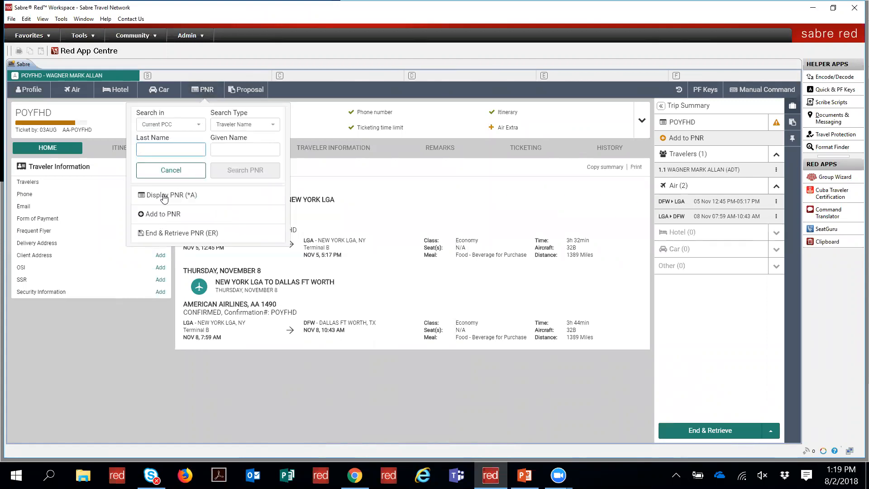
{"action": "left_click", "coordinate": [206, 87]}
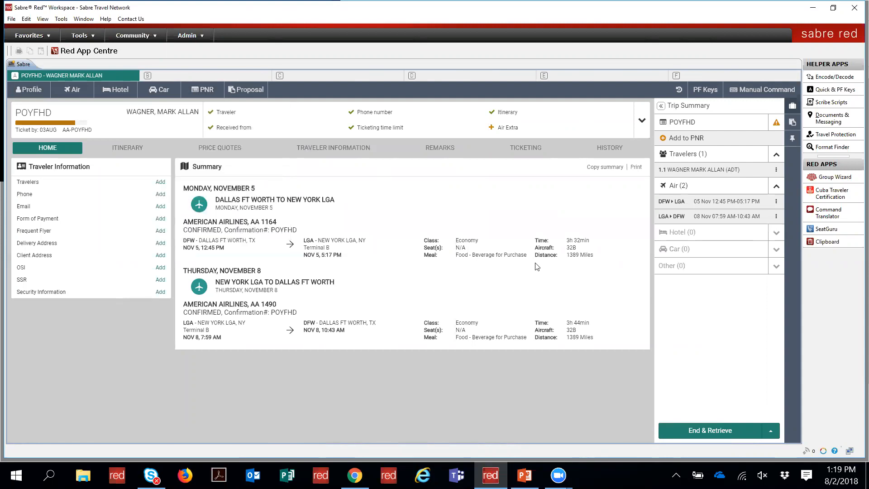
{"action": "left_click", "coordinate": [789, 109]}
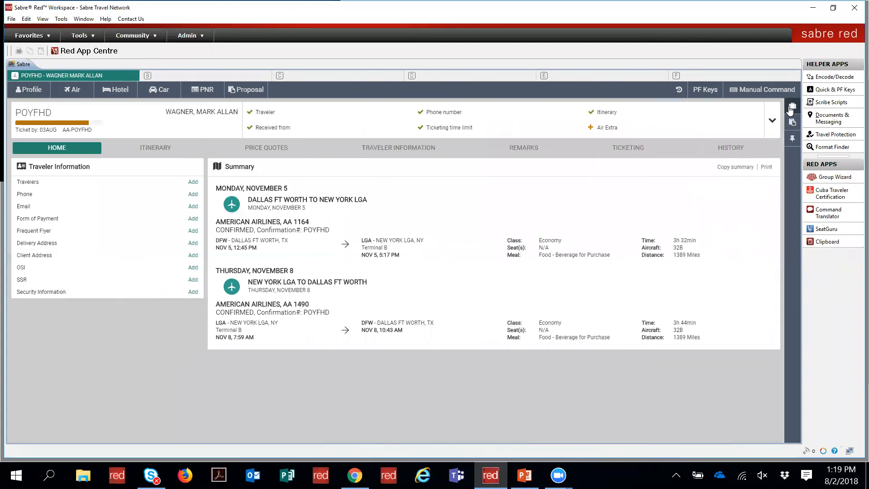
{"action": "left_click", "coordinate": [790, 108]}
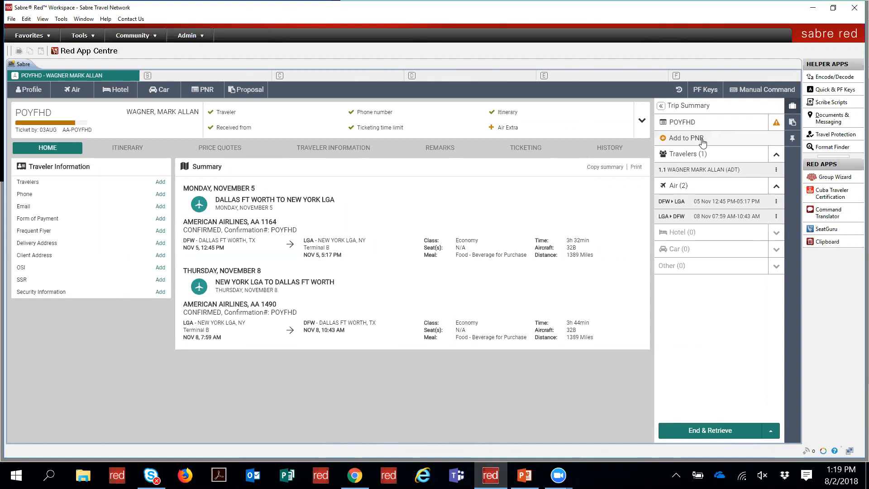
{"action": "left_click", "coordinate": [687, 138]}
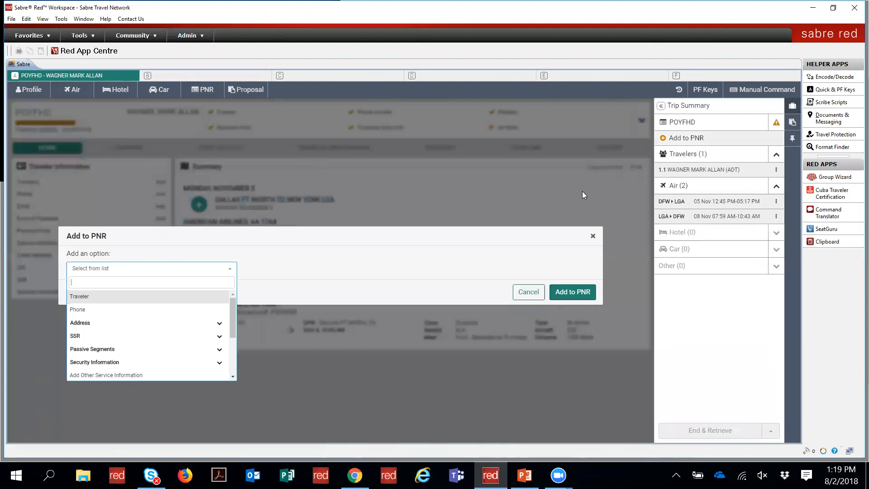
{"action": "left_click", "coordinate": [522, 294]}
{"action": "left_click", "coordinate": [521, 295]}
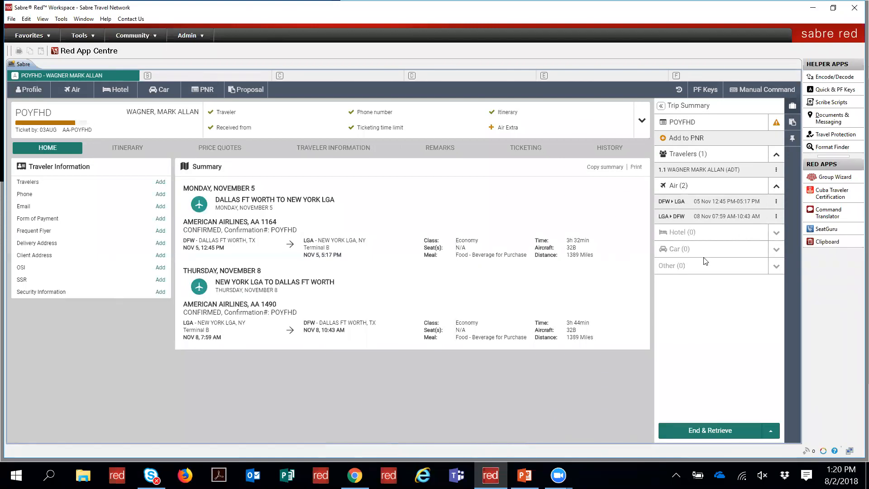
{"action": "left_click", "coordinate": [775, 203]}
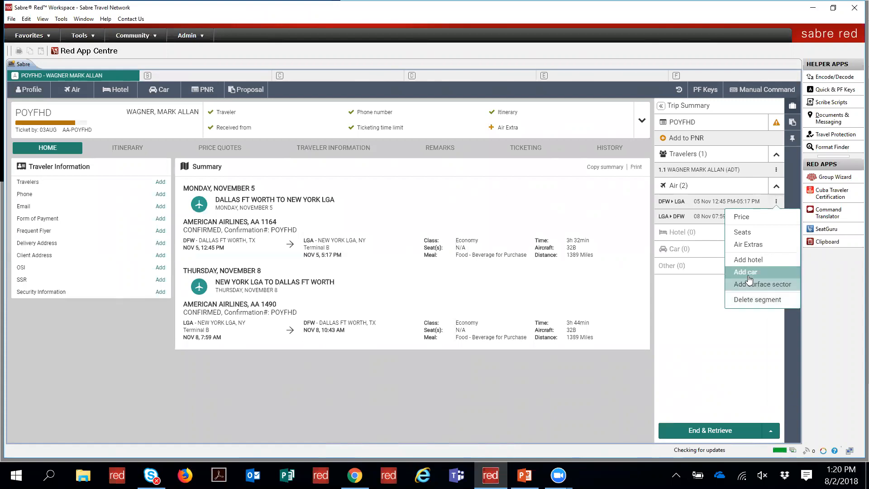
{"action": "left_click", "coordinate": [775, 203]}
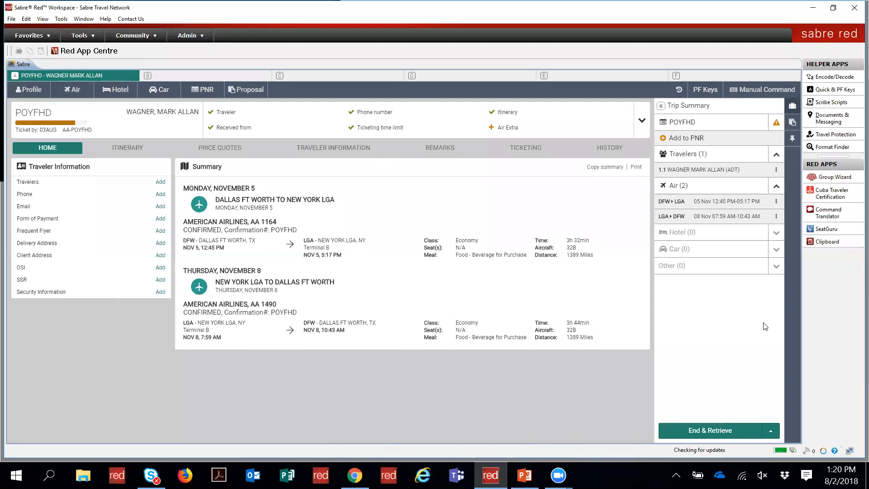
{"action": "left_click", "coordinate": [771, 431]}
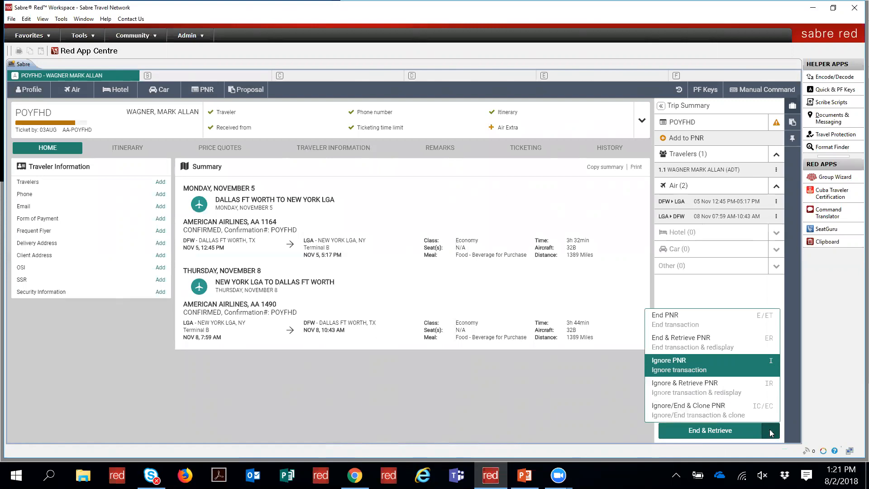
{"action": "left_click", "coordinate": [771, 433]}
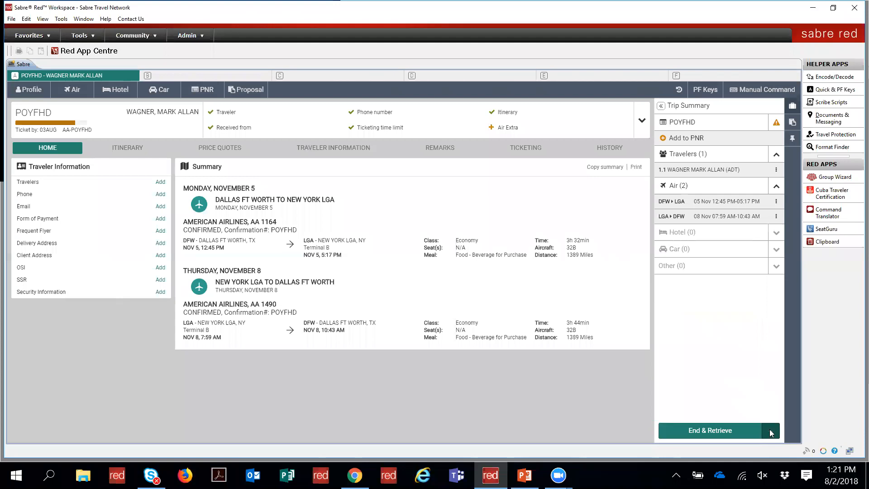
{"action": "left_click", "coordinate": [158, 92]}
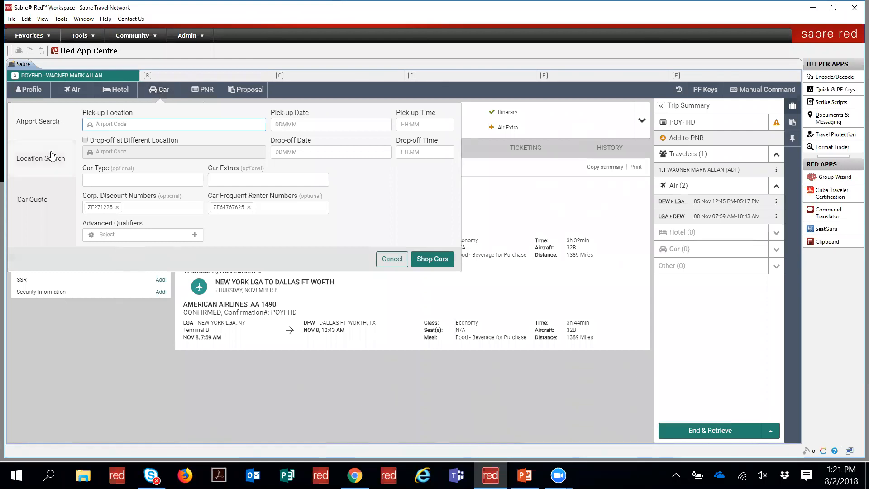
{"action": "left_click", "coordinate": [36, 204]}
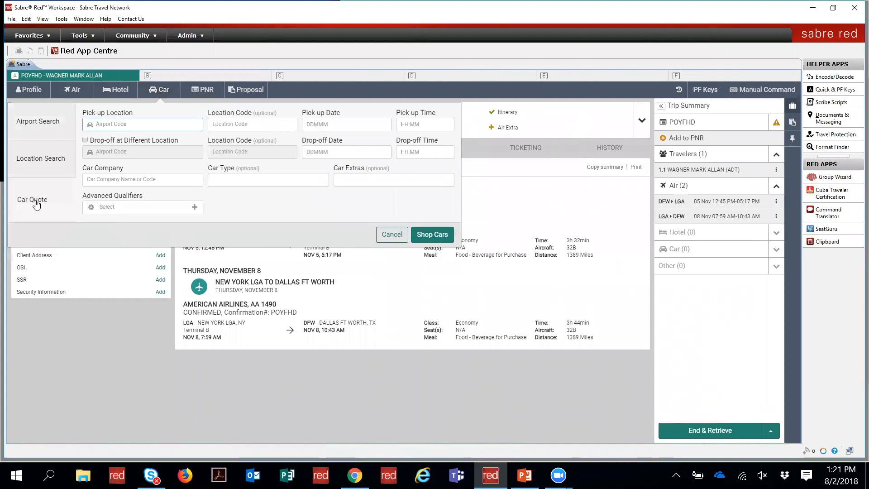
{"action": "left_click", "coordinate": [41, 164]}
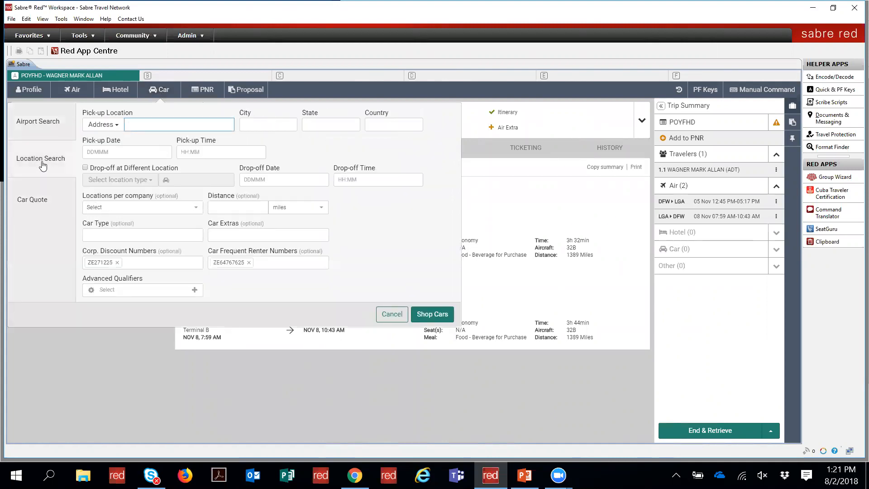
{"action": "left_click", "coordinate": [40, 124]}
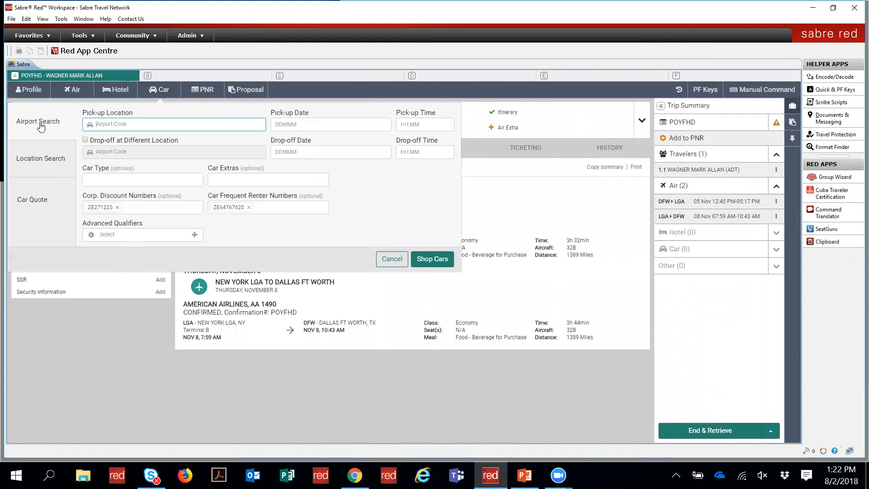
{"action": "left_click", "coordinate": [40, 158]}
{"action": "left_click", "coordinate": [35, 201]}
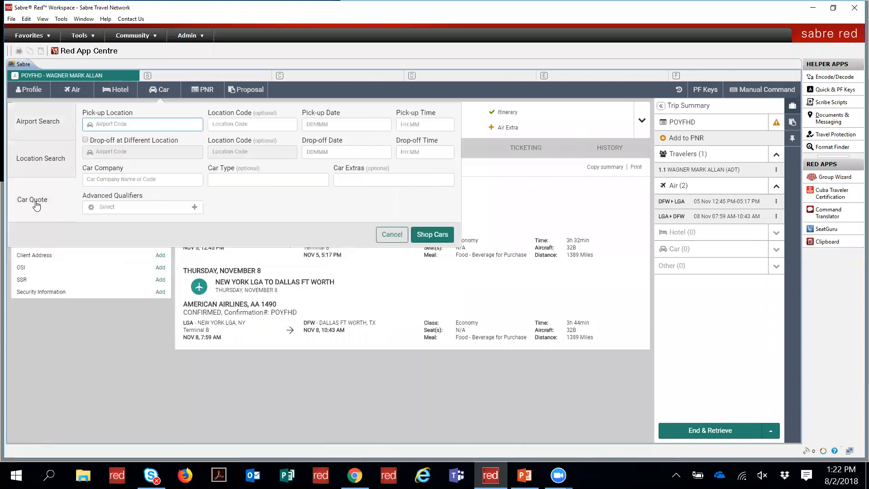
{"action": "left_click", "coordinate": [50, 121]}
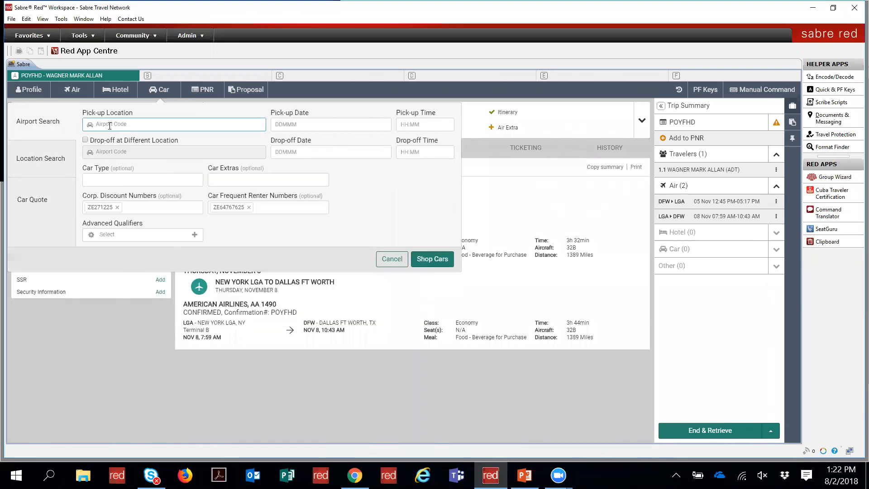
Step: Enter LGA as the pick-up airport, pick-up 5NOV2018 10:00 and drop-off 8NOV2018 10:00
{"action": "type", "text": "lga"}
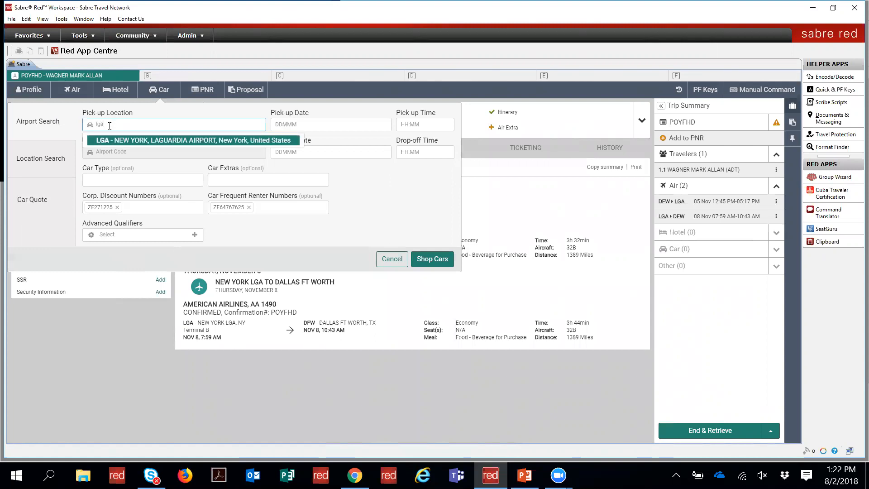
{"action": "key", "text": "Tab"}
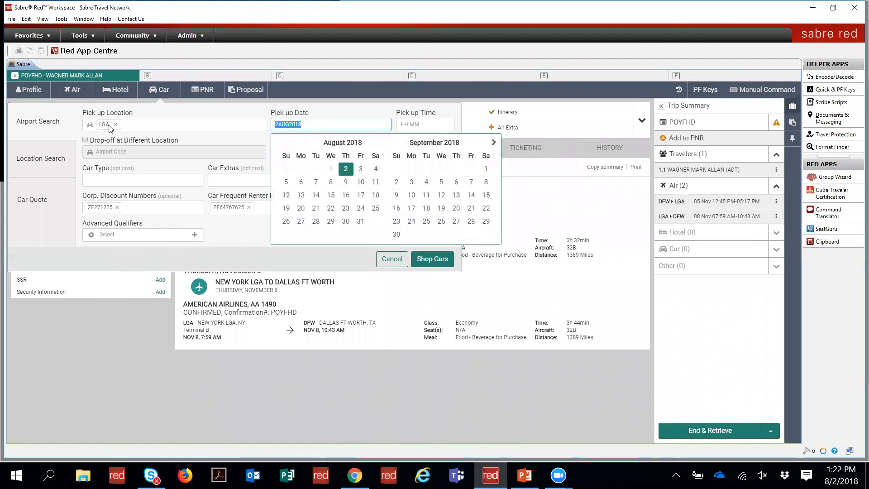
{"action": "left_click", "coordinate": [209, 125]}
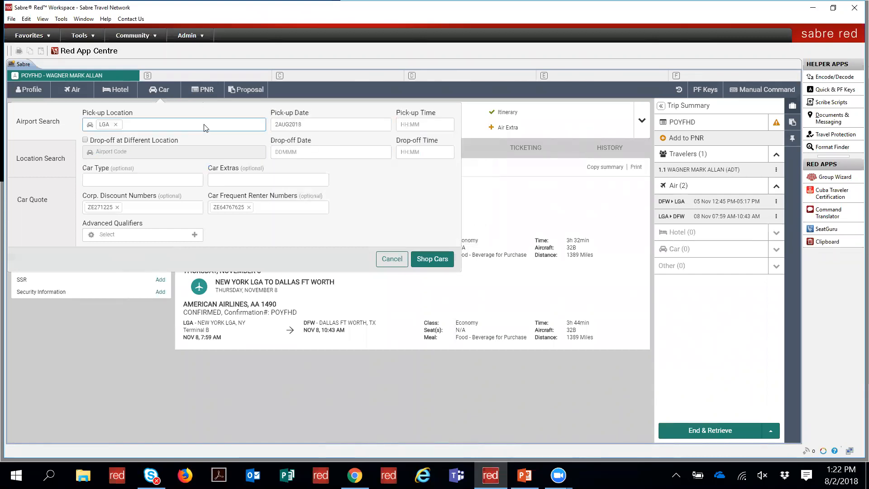
{"action": "left_click", "coordinate": [309, 124]}
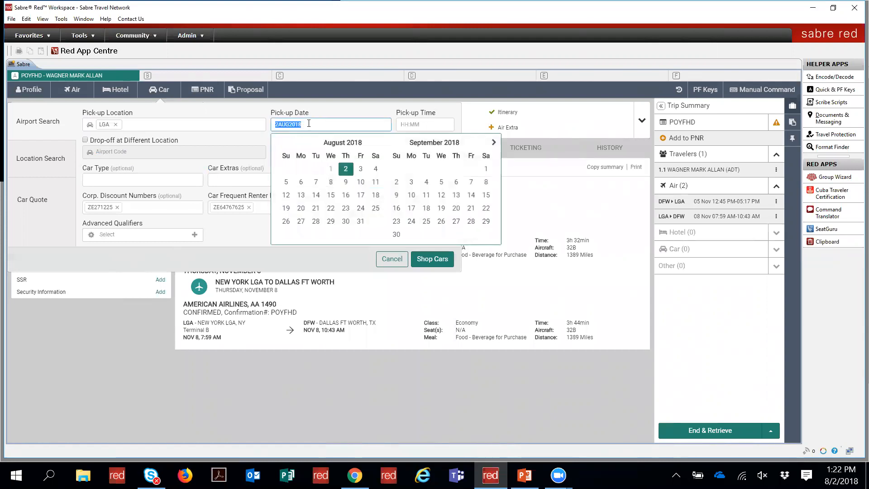
{"action": "type", "text": "5NOV"}
{"action": "key", "text": "Tab"}
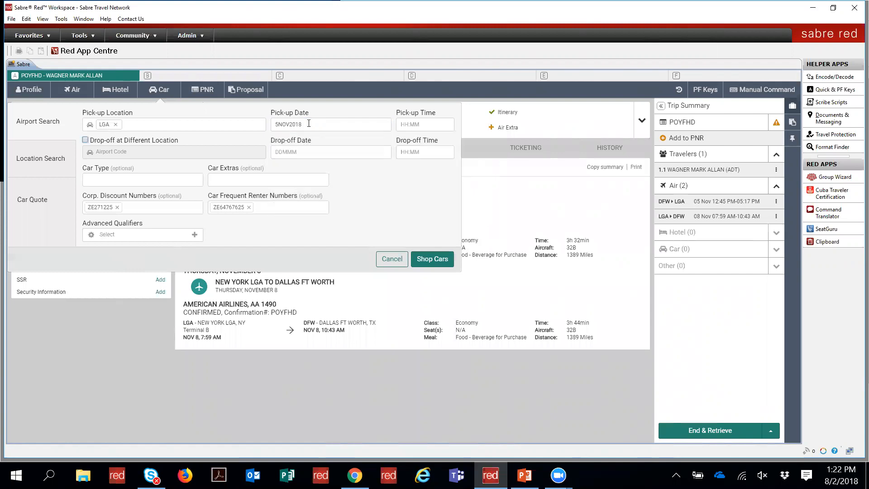
{"action": "type", "text": "1000"}
{"action": "key", "text": "Tab"}
{"action": "key", "text": "Tab"}
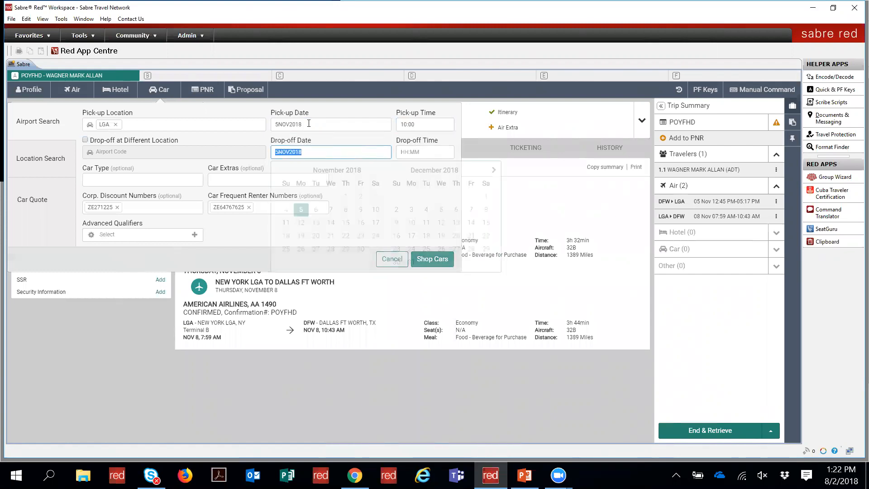
{"action": "type", "text": "8NOV"}
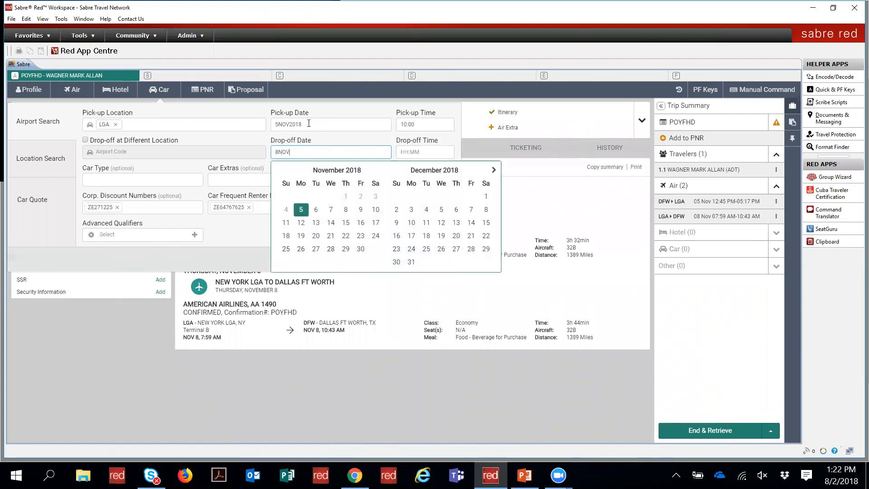
{"action": "type", "text": "2018"}
{"action": "key", "text": "Tab"}
{"action": "type", "text": "10:00"}
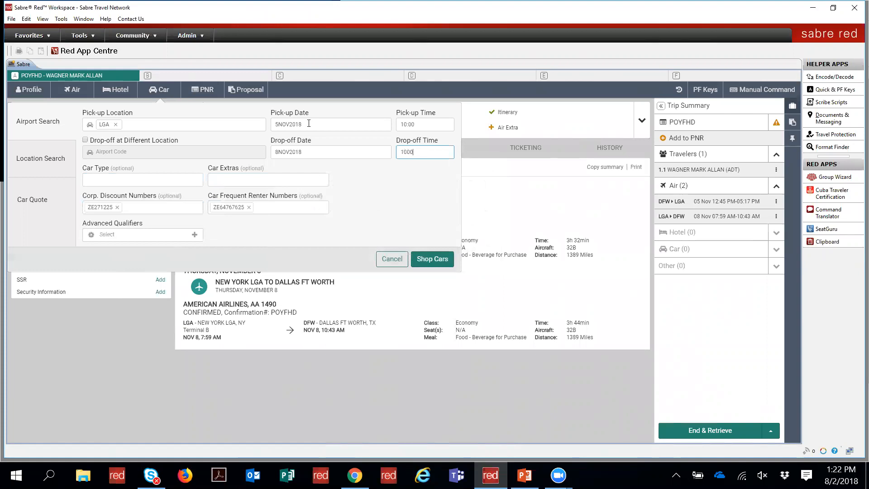
{"action": "key", "text": "Tab"}
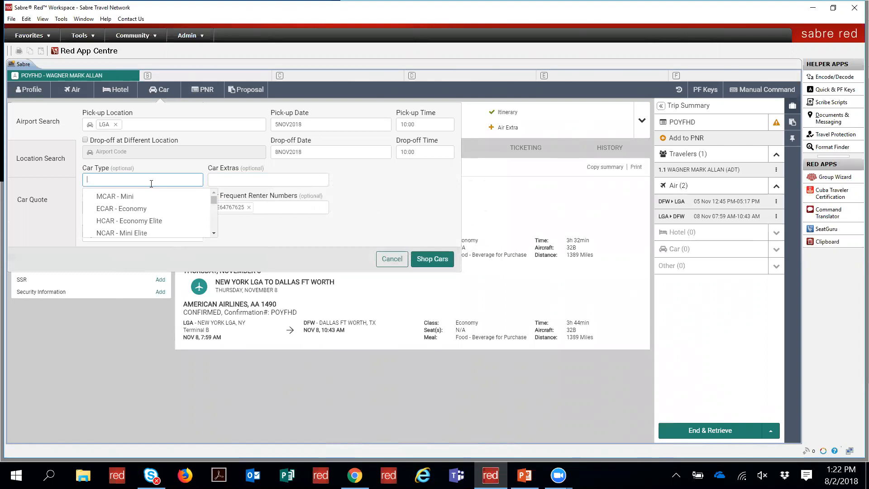
Step: Choose ICAR intermediate as the car type and leave car extras empty
{"action": "left_click_drag", "start_coordinate": [216, 202], "coordinate": [202, 190]}
{"action": "type", "text": "ic"}
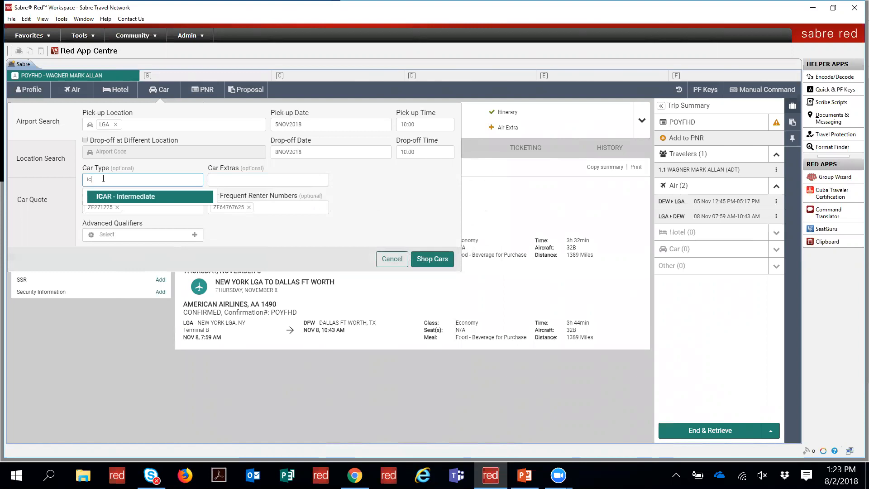
{"action": "key", "text": "Return"}
{"action": "key", "text": "Tab"}
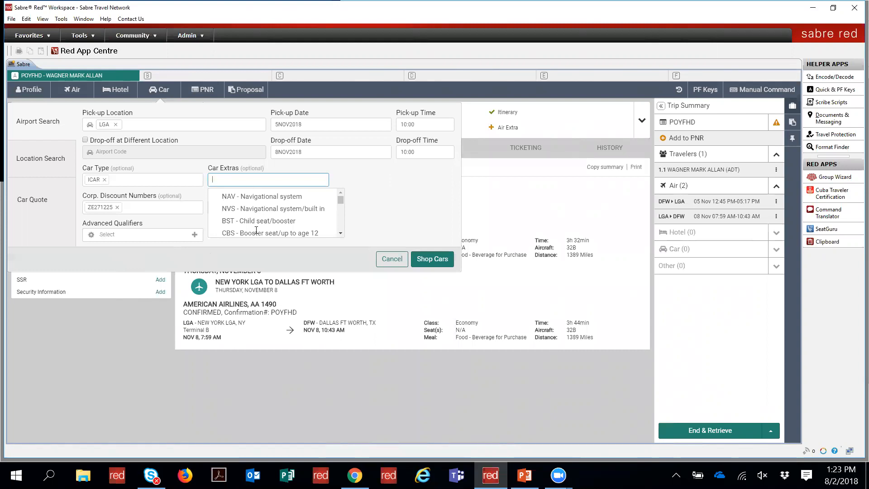
{"action": "left_click", "coordinate": [385, 188]}
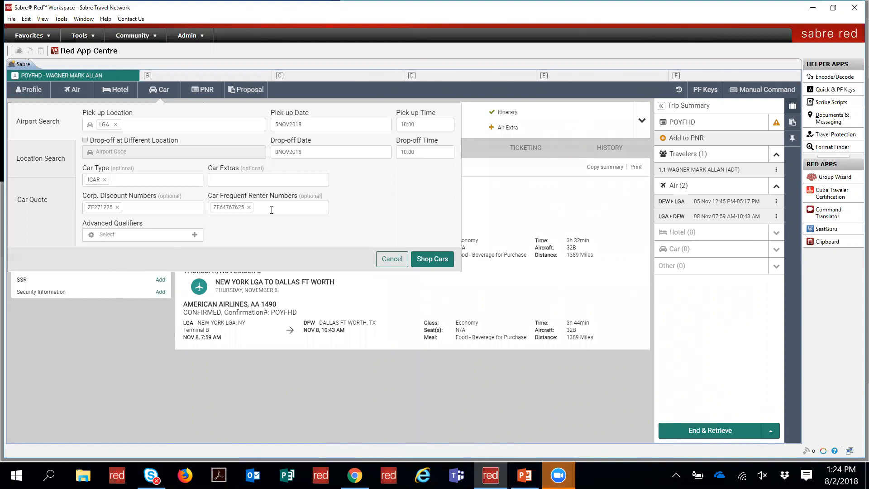
Step: Remove the frequent renter and corporate discount numbers, leave qualifiers unchanged, and search for cars
{"action": "left_click", "coordinate": [248, 207]}
{"action": "left_click", "coordinate": [117, 207]}
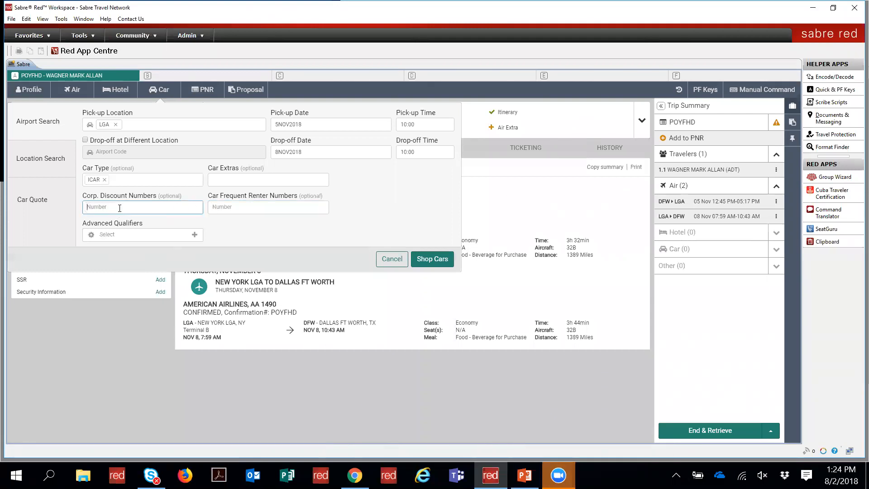
{"action": "left_click", "coordinate": [182, 236]}
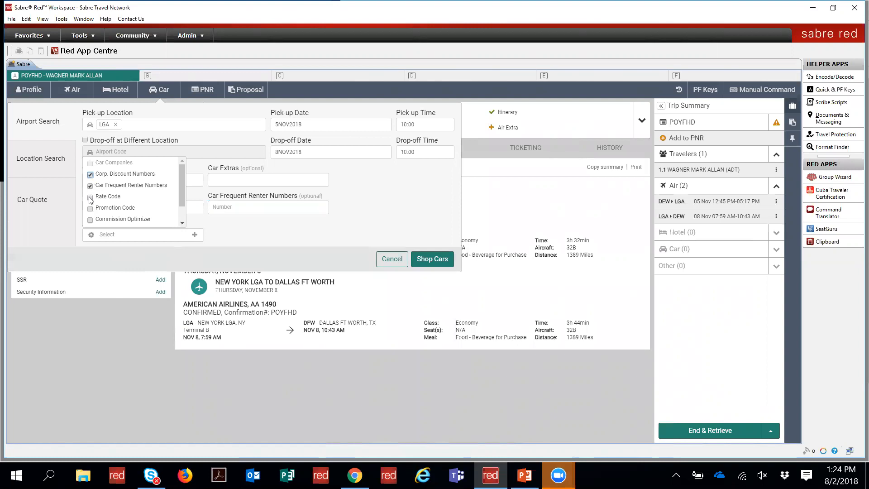
{"action": "left_click_drag", "start_coordinate": [183, 198], "coordinate": [181, 174]}
{"action": "left_click", "coordinate": [262, 240]}
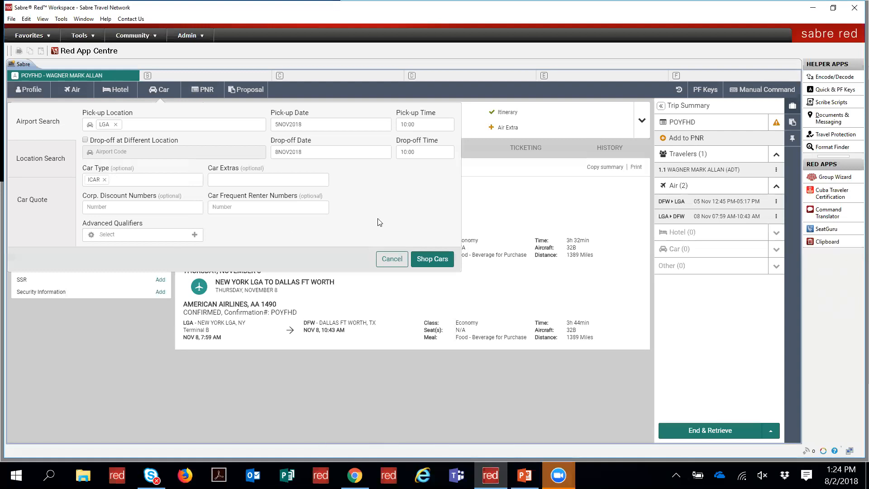
{"action": "left_click", "coordinate": [426, 262]}
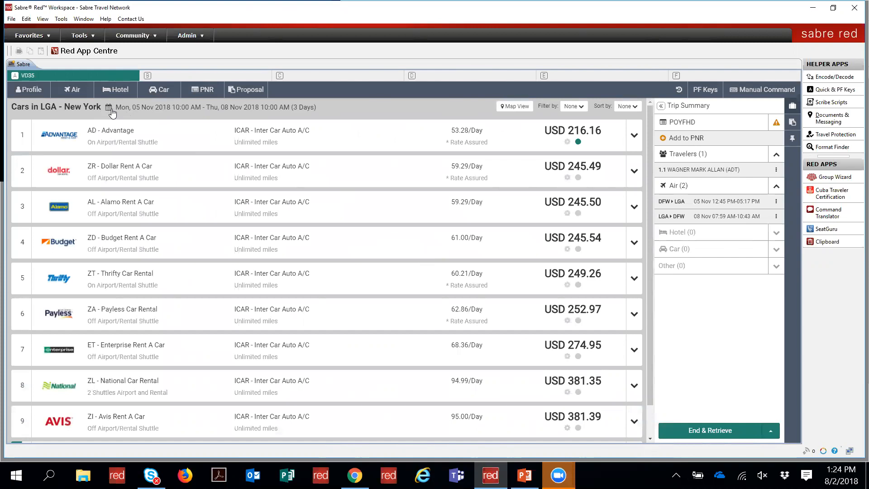
Step: Reopen and dismiss the car search criteria with ICAR results still listed, then show command history
{"action": "left_click", "coordinate": [186, 109]}
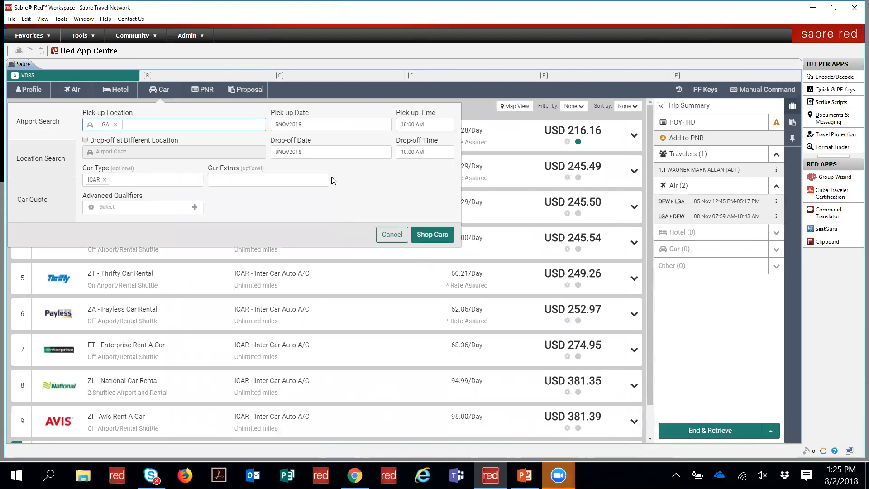
{"action": "left_click", "coordinate": [394, 235]}
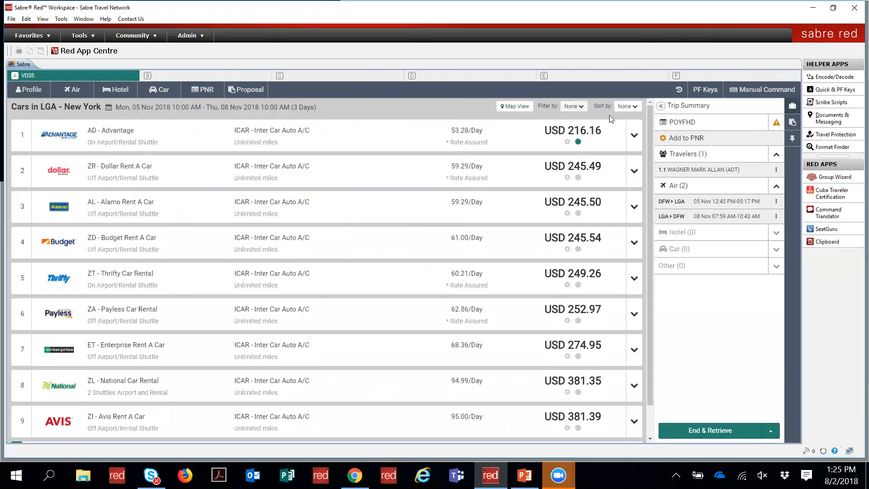
{"action": "left_click", "coordinate": [679, 90]}
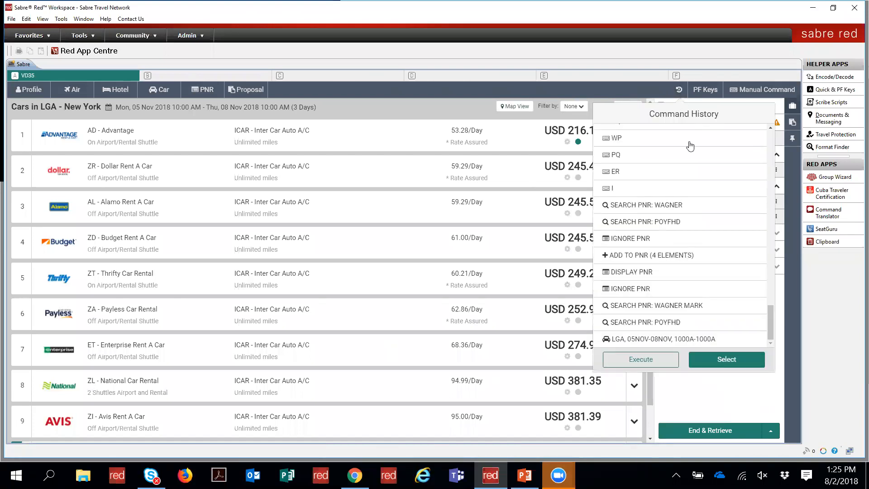
{"action": "left_click", "coordinate": [681, 338]}
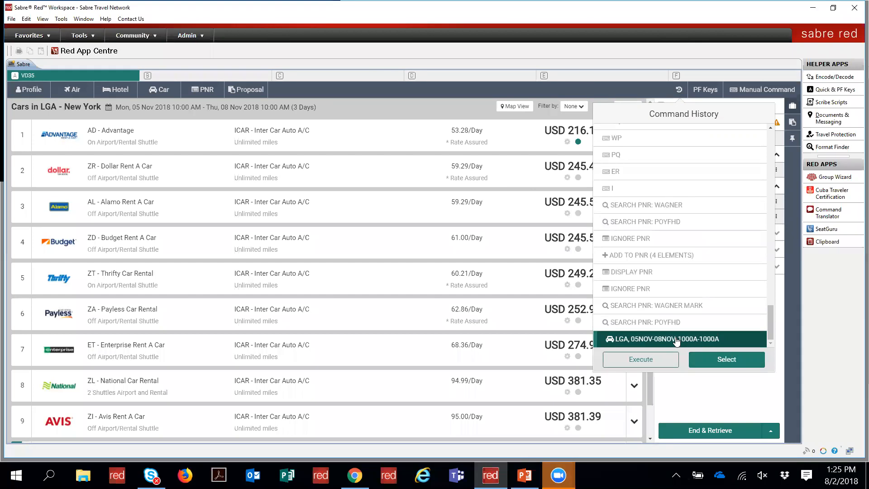
{"action": "left_click", "coordinate": [706, 363]}
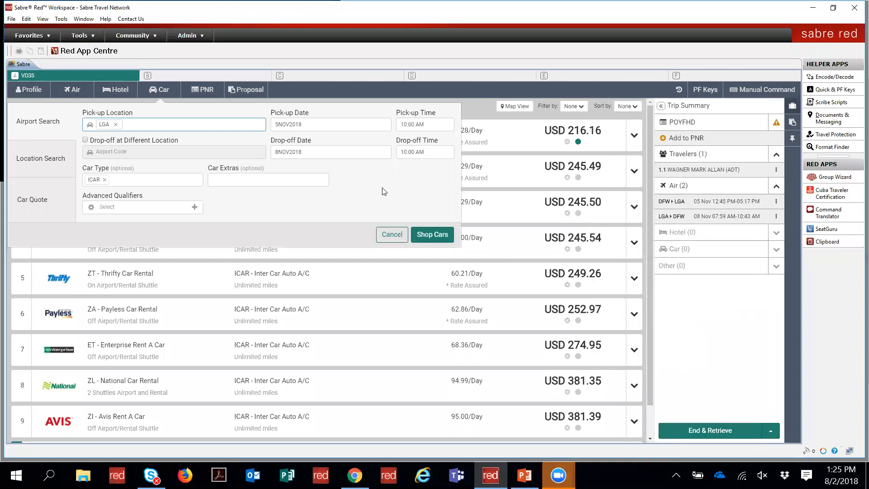
{"action": "left_click", "coordinate": [390, 234]}
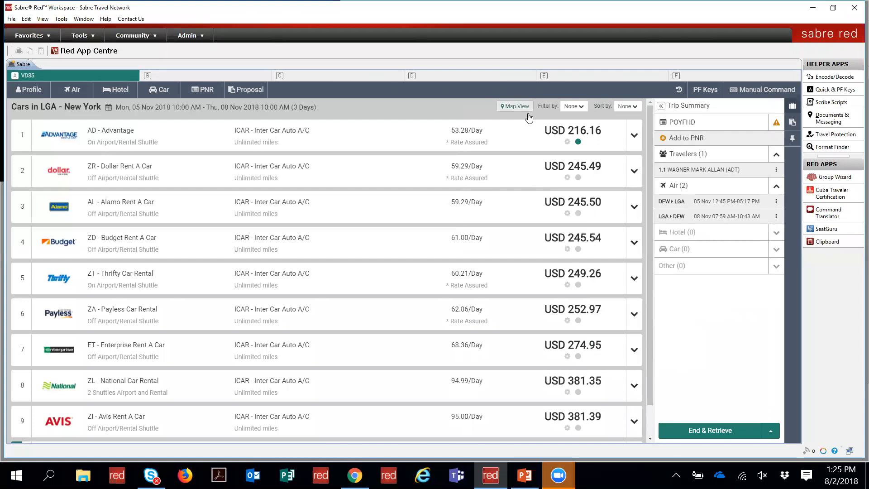
Step: Rerun the LGA 05NOV-08NOV car search from history and expand the Advantage rate details
{"action": "left_click", "coordinate": [679, 90]}
{"action": "scroll", "coordinate": [645, 317], "scroll_direction": "down", "scroll_amount": 10}
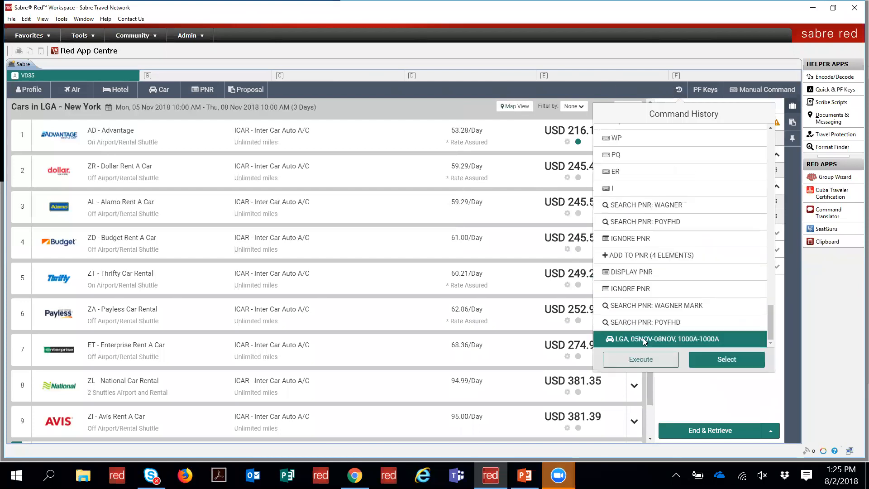
{"action": "left_click", "coordinate": [658, 339]}
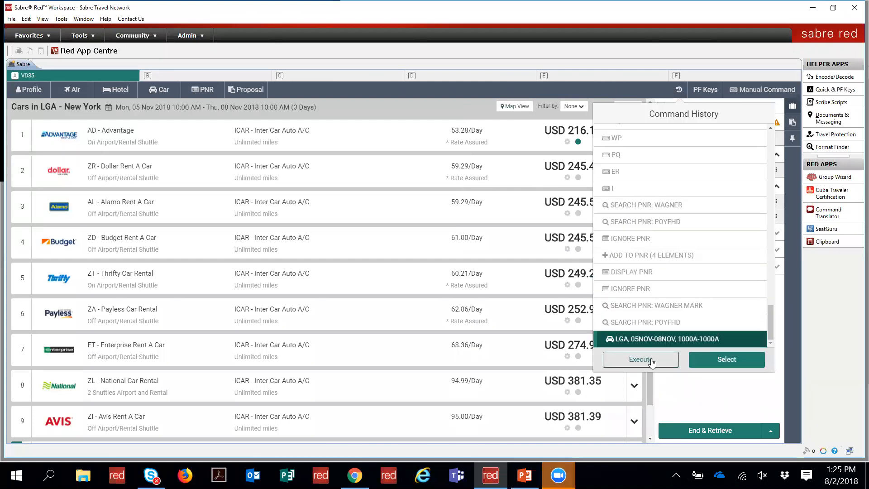
{"action": "left_click", "coordinate": [651, 360]}
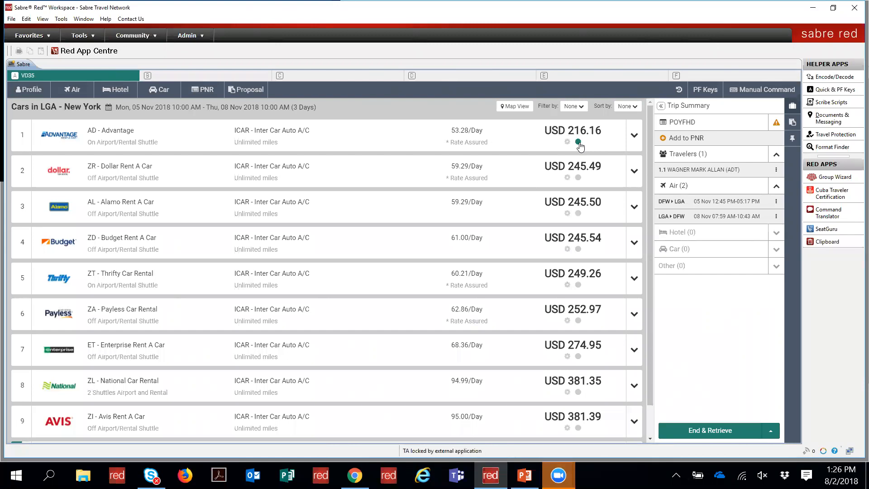
{"action": "left_click", "coordinate": [634, 136]}
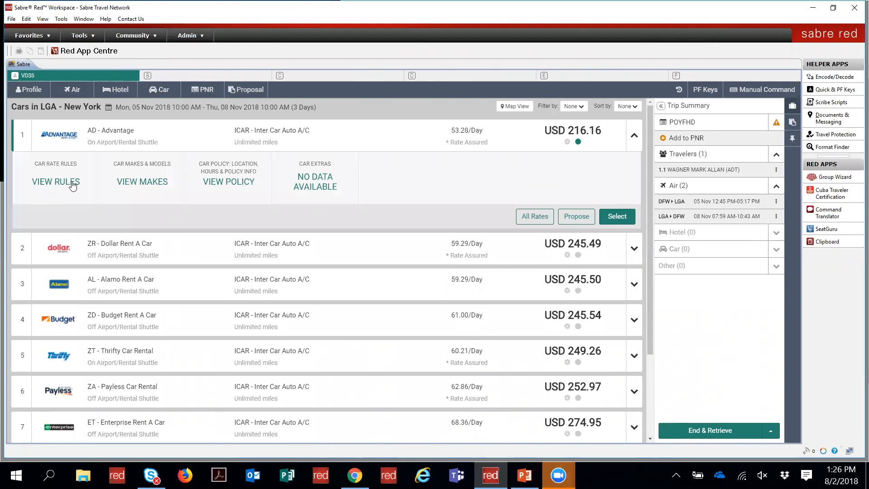
{"action": "left_click", "coordinate": [136, 183]}
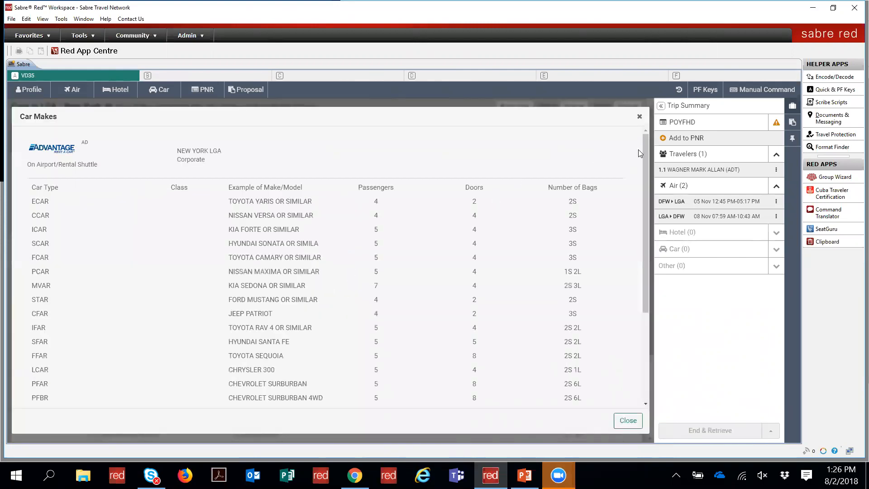
{"action": "left_click", "coordinate": [640, 117]}
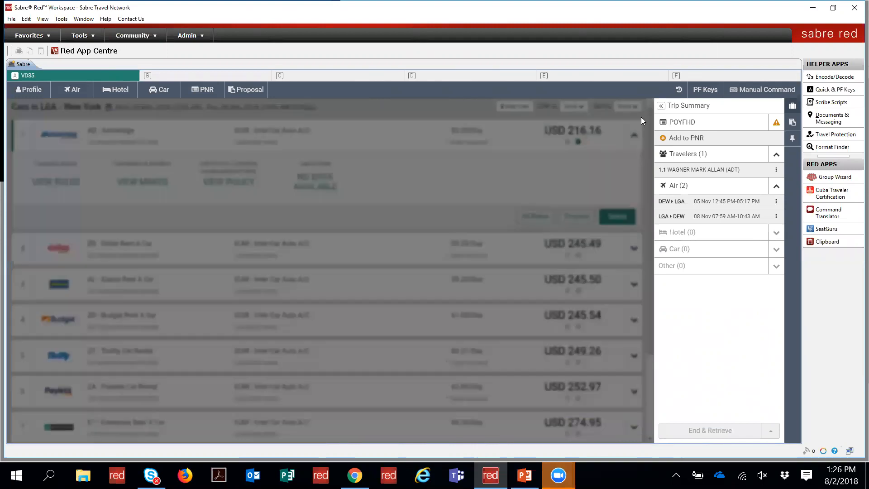
{"action": "left_click", "coordinate": [228, 180]}
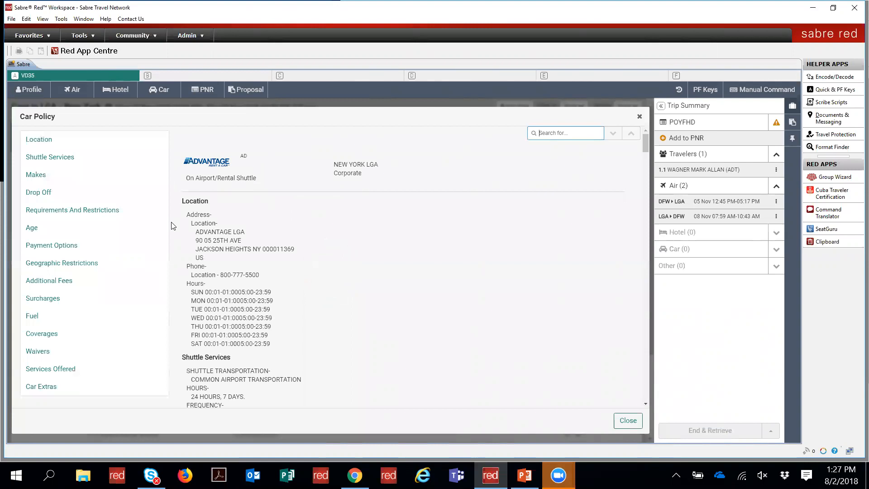
{"action": "left_click", "coordinate": [45, 176]}
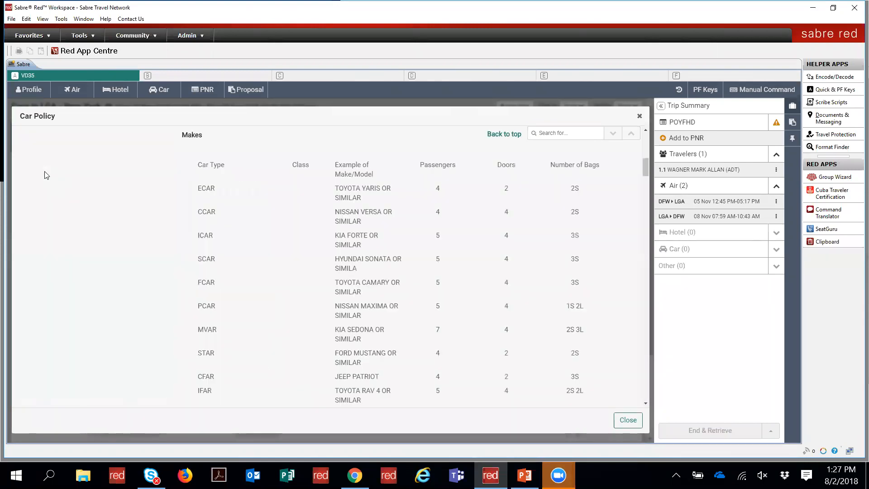
{"action": "scroll", "coordinate": [643, 139], "scroll_direction": "up", "scroll_amount": 2}
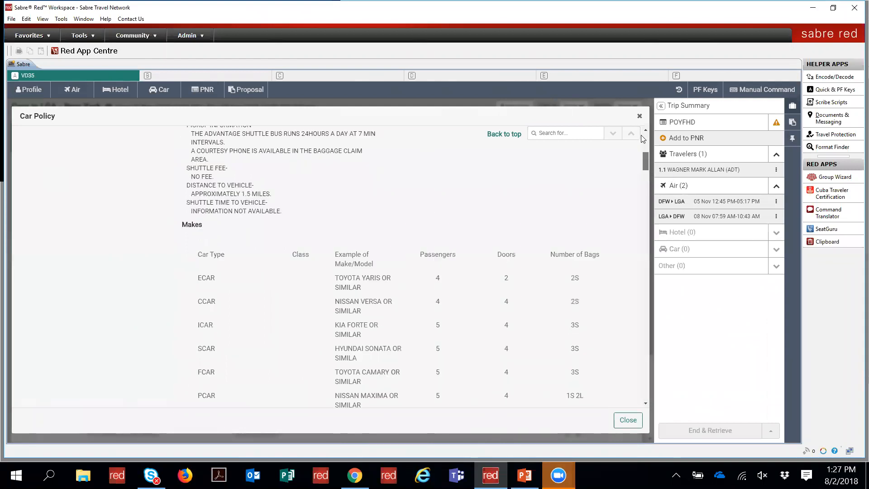
{"action": "scroll", "coordinate": [643, 139], "scroll_direction": "up", "scroll_amount": 5}
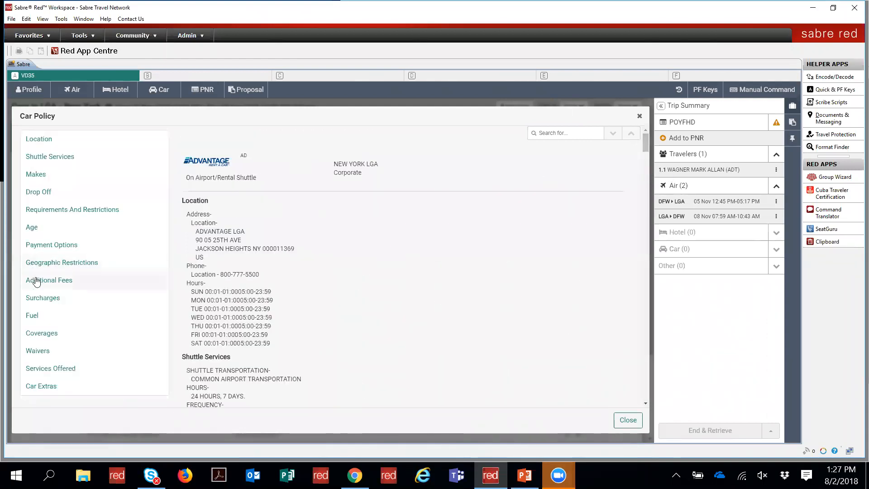
{"action": "left_click", "coordinate": [33, 335]}
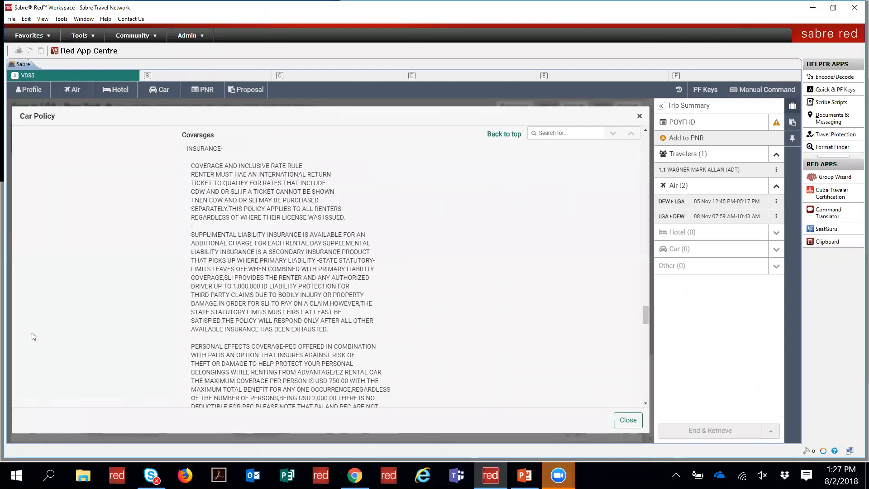
{"action": "left_click", "coordinate": [640, 116]}
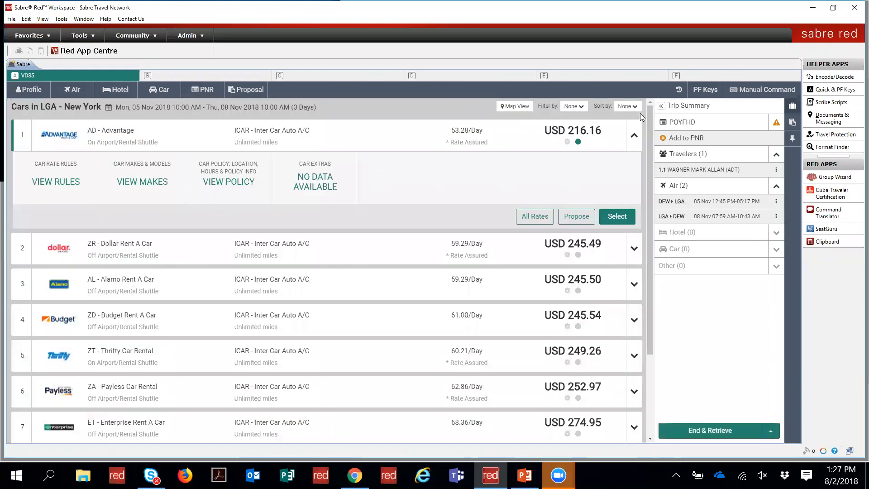
Step: List all Advantage rates at LGA and choose the USD 216.16 ICAR rate to book
{"action": "left_click", "coordinate": [534, 218]}
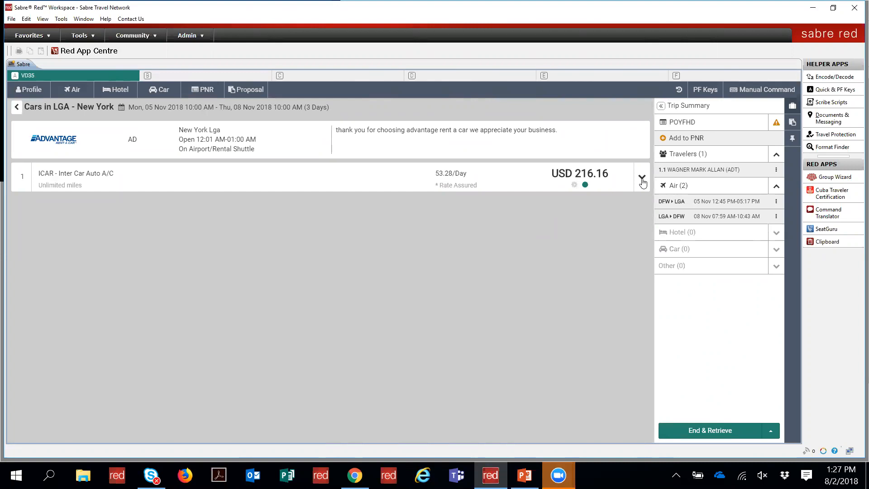
{"action": "left_click", "coordinate": [641, 179]}
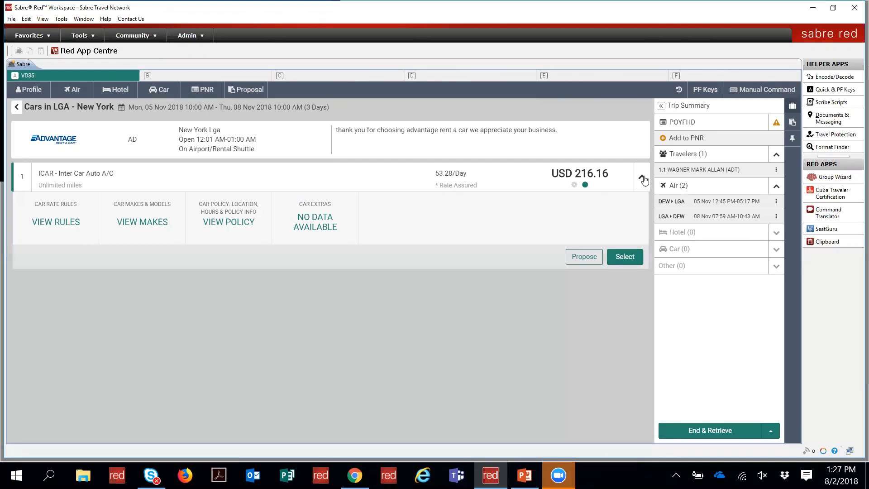
{"action": "left_click", "coordinate": [620, 257]}
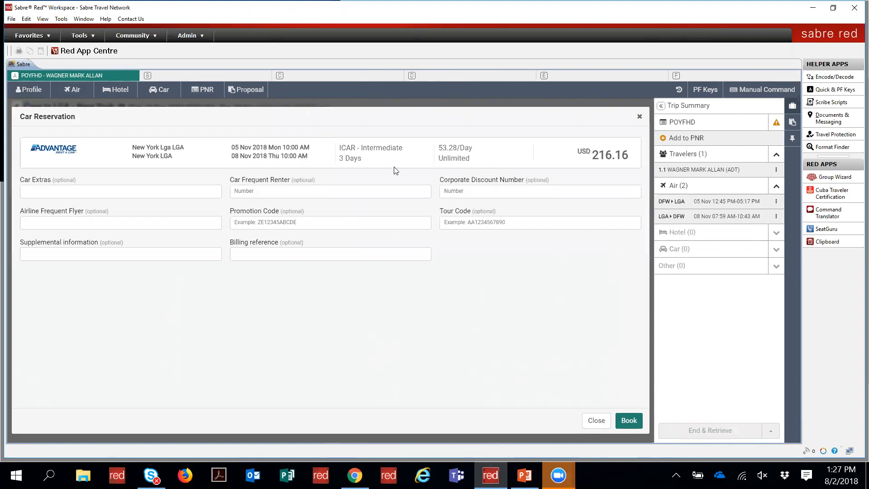
Step: Book the Advantage ICAR rental with supplemental information 'no white car', other optional fields left empty
{"action": "left_click", "coordinate": [110, 192]}
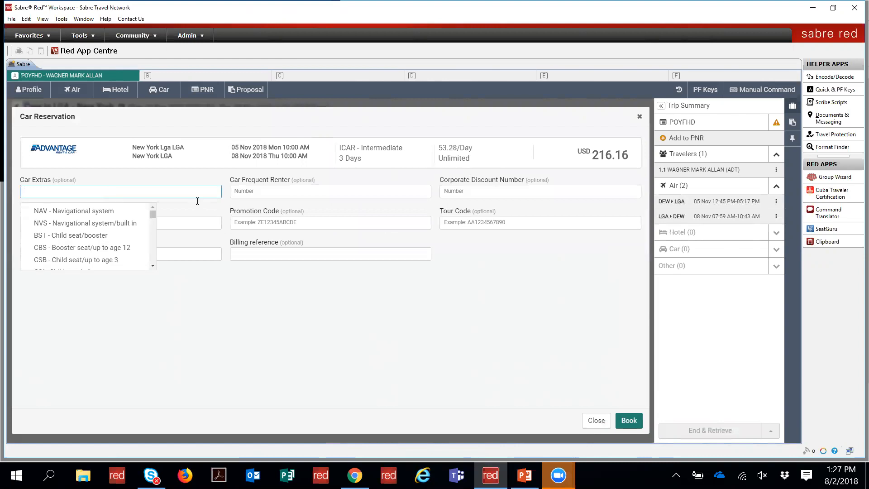
{"action": "left_click", "coordinate": [248, 193]}
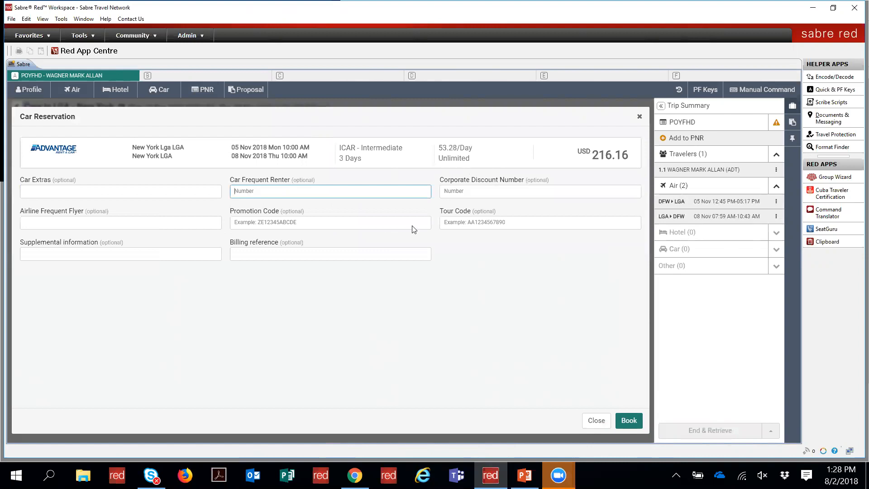
{"action": "left_click", "coordinate": [458, 190]}
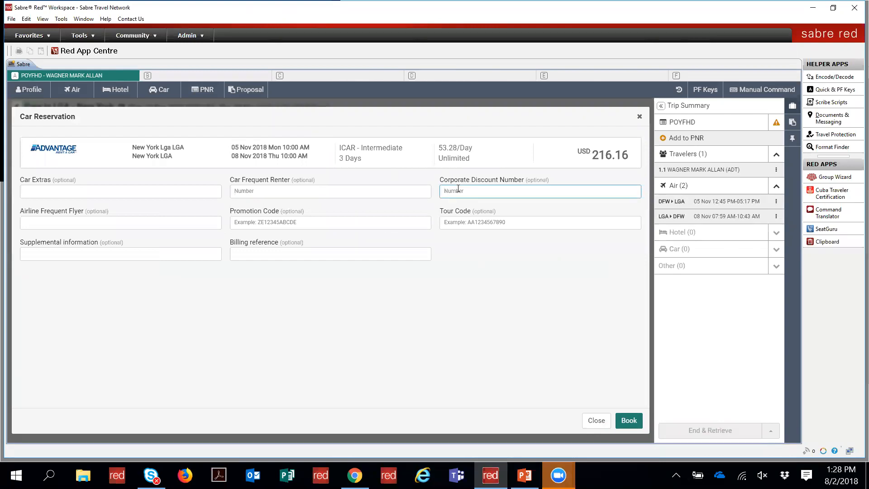
{"action": "left_click", "coordinate": [151, 227]}
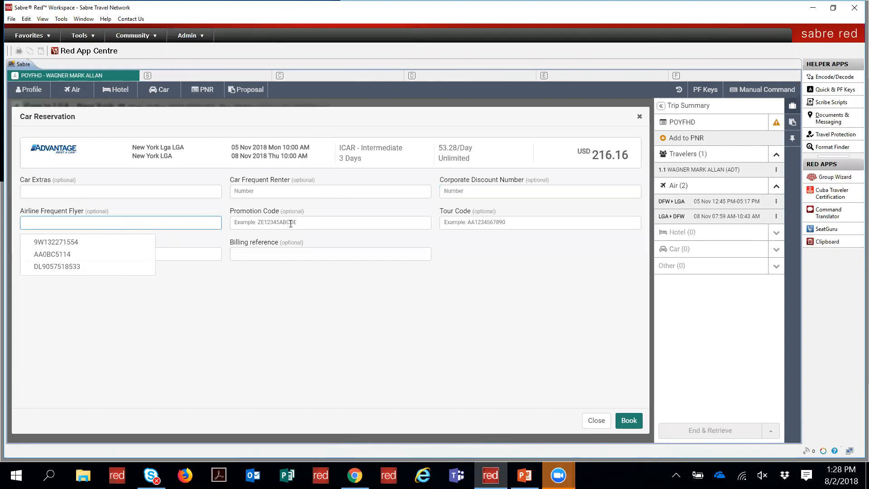
{"action": "left_click", "coordinate": [292, 223]}
{"action": "left_click", "coordinate": [465, 221]}
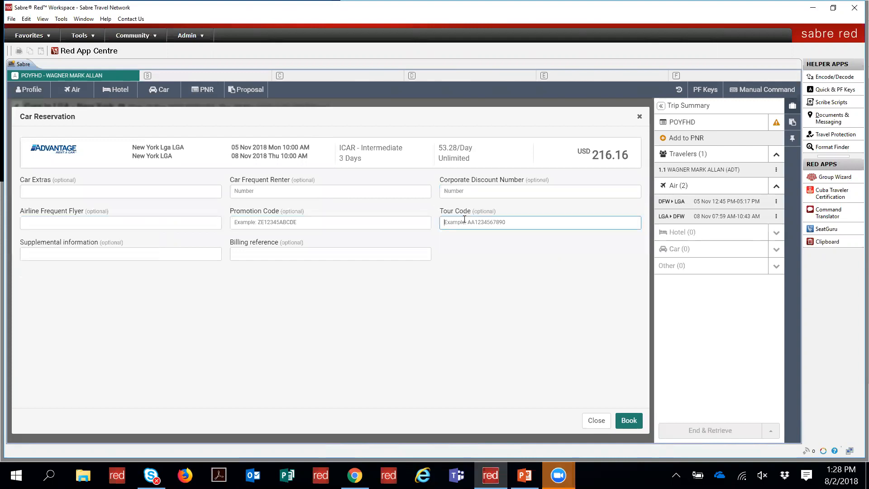
{"action": "left_click", "coordinate": [128, 253]}
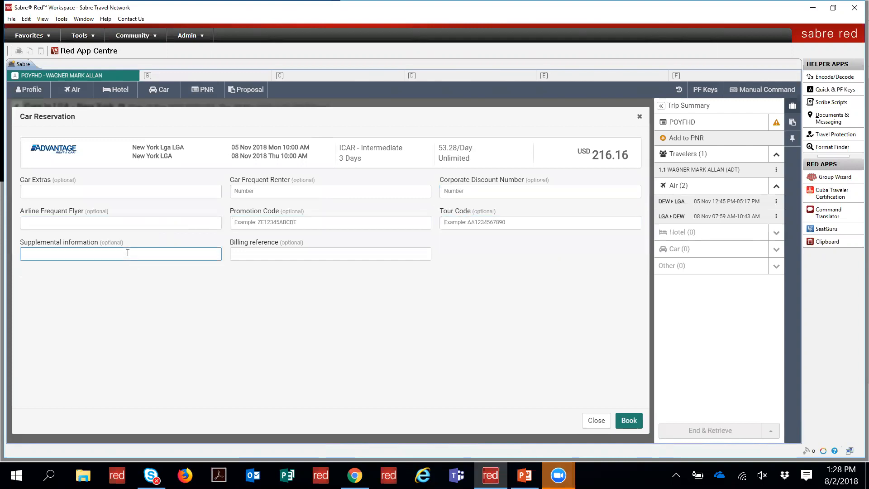
{"action": "type", "text": "no white car"}
{"action": "left_click", "coordinate": [629, 420]}
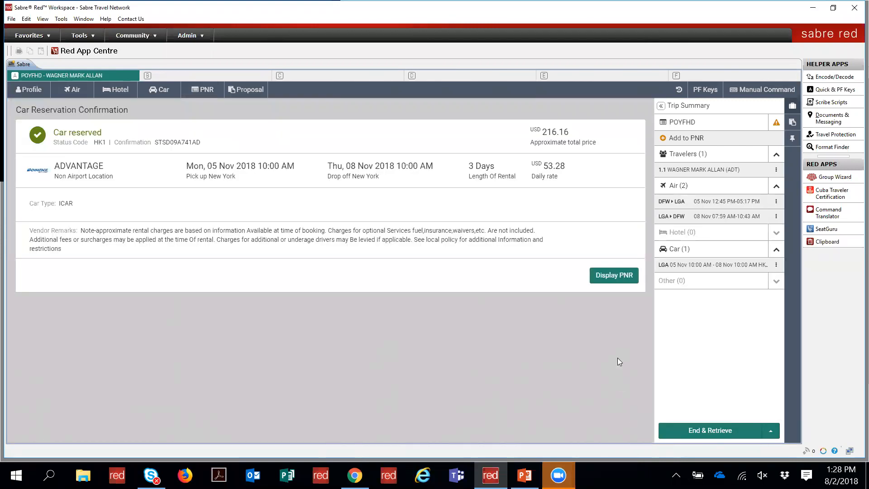
Step: Display the updated PNR and check the car segment's modify options without changing anything
{"action": "left_click", "coordinate": [613, 276]}
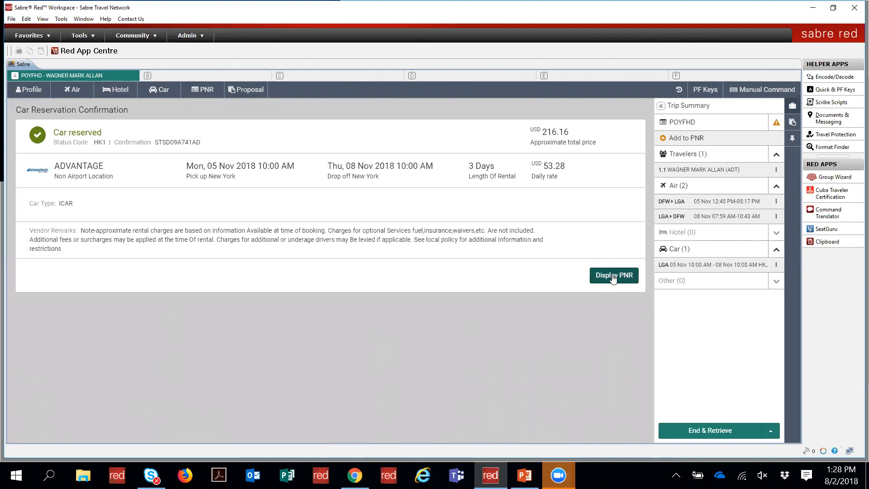
{"action": "left_click", "coordinate": [613, 276]}
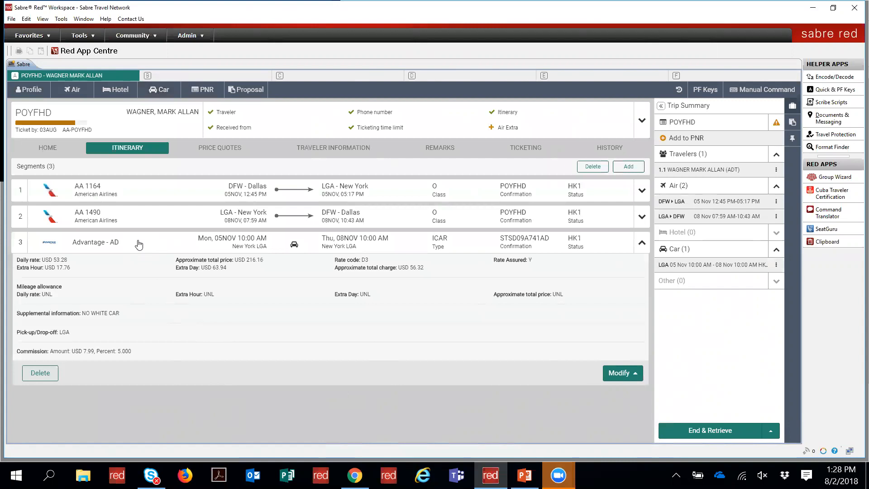
{"action": "left_click", "coordinate": [622, 378]}
{"action": "left_click", "coordinate": [534, 343]}
Step: Move the Advantage car segment after segment 1 with the manual entry /1/3
{"action": "left_click", "coordinate": [741, 93]}
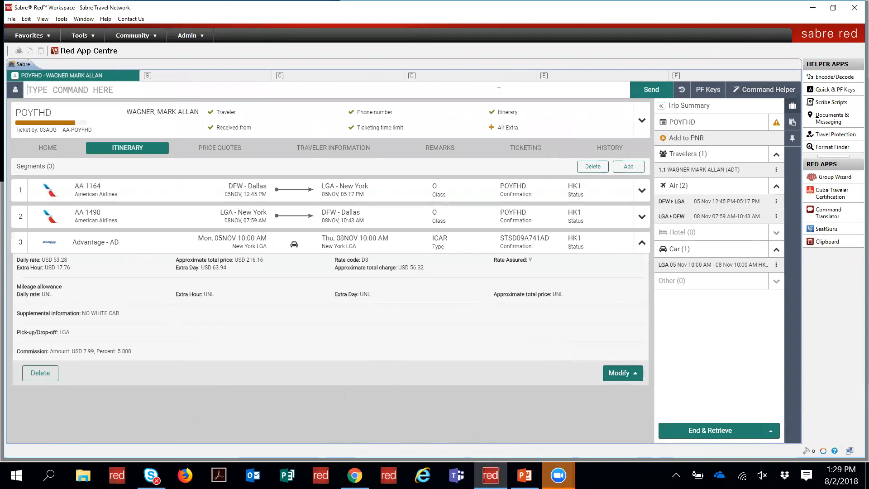
{"action": "type", "text": "/1/3"}
{"action": "key", "text": "Return"}
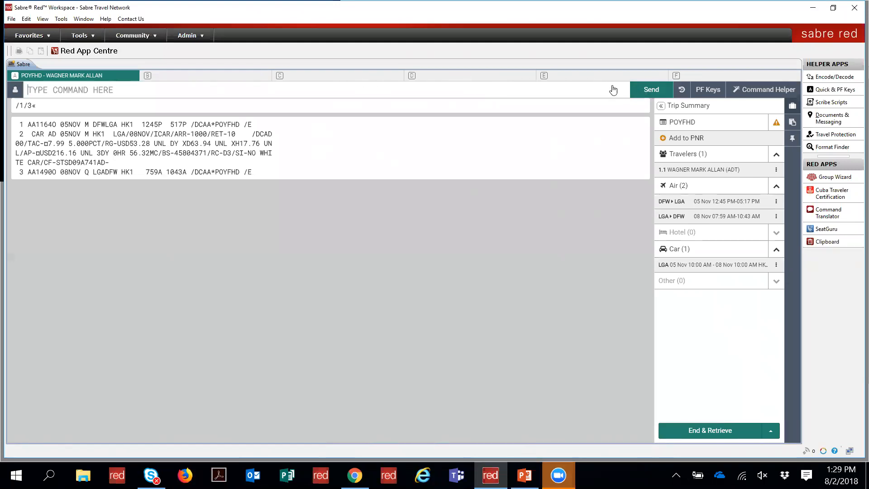
{"action": "left_click", "coordinate": [764, 89]}
{"action": "left_click", "coordinate": [216, 90]}
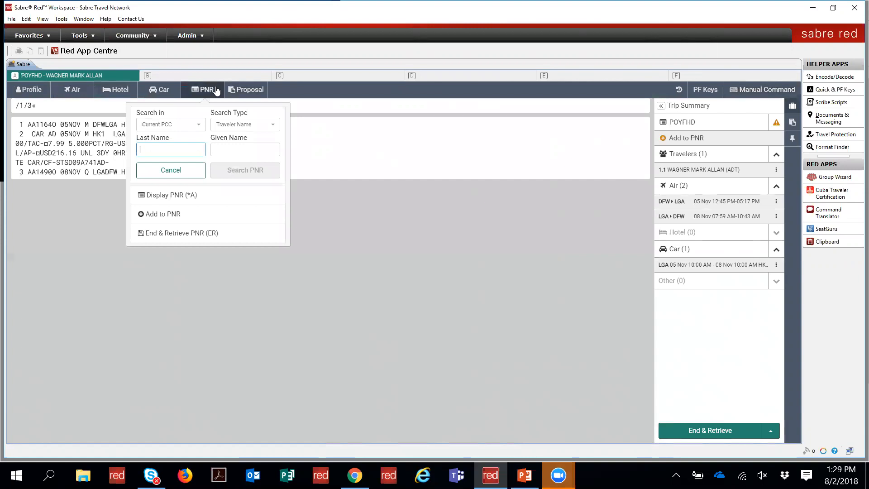
{"action": "left_click", "coordinate": [168, 215]}
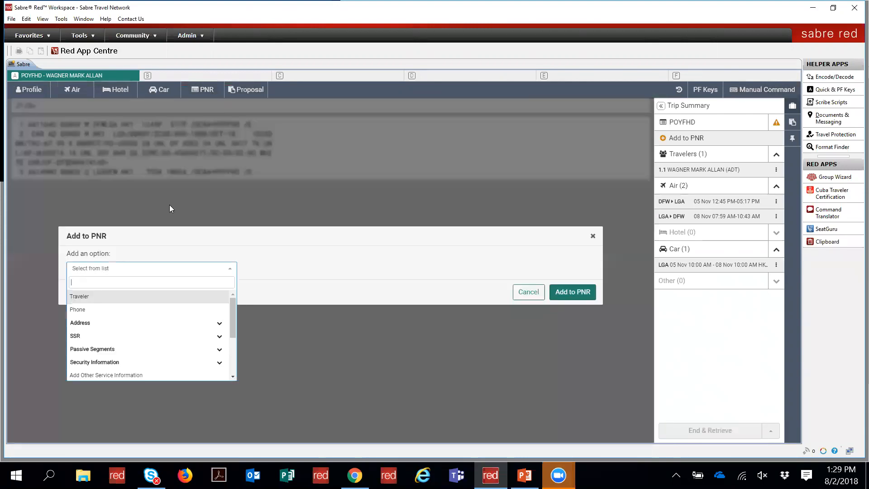
{"action": "left_click", "coordinate": [528, 292]}
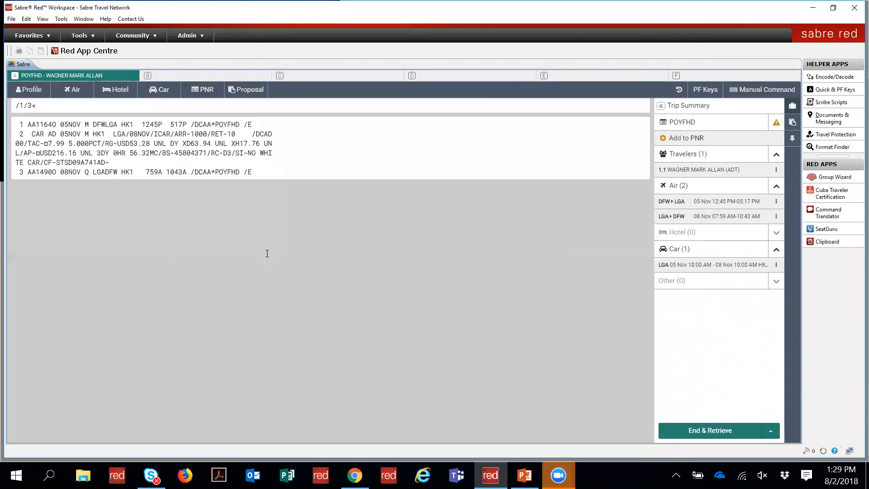
{"action": "left_click", "coordinate": [164, 90]}
{"action": "left_click", "coordinate": [219, 90]}
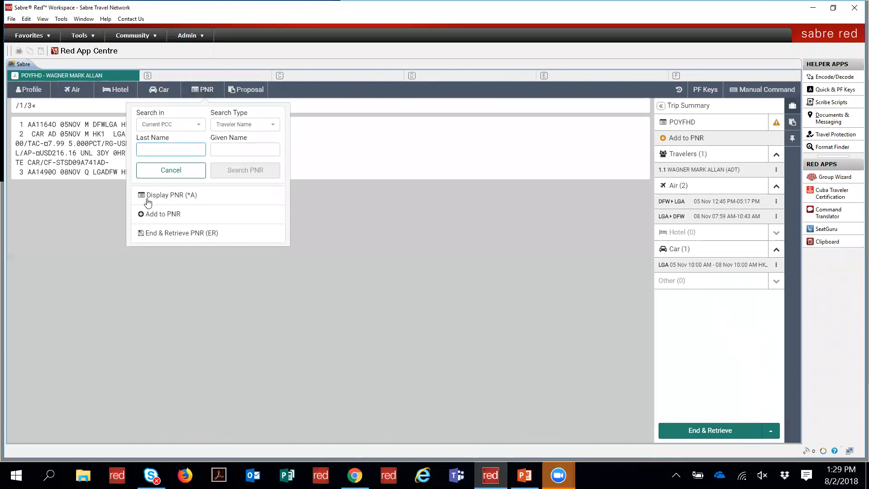
{"action": "left_click", "coordinate": [151, 198]}
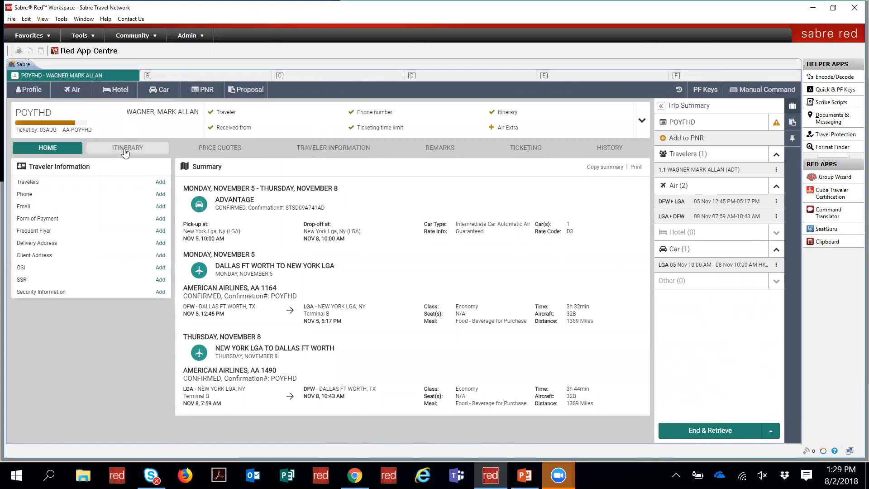
{"action": "left_click", "coordinate": [126, 153]}
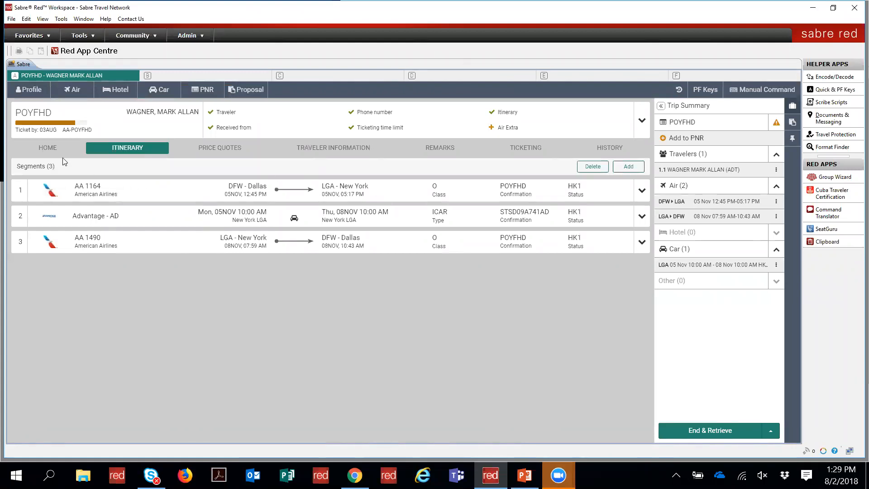
Step: Toggle between HOME and ITINERARY, then expand the Advantage car segment's USD 216.16 rate details
{"action": "left_click", "coordinate": [54, 149]}
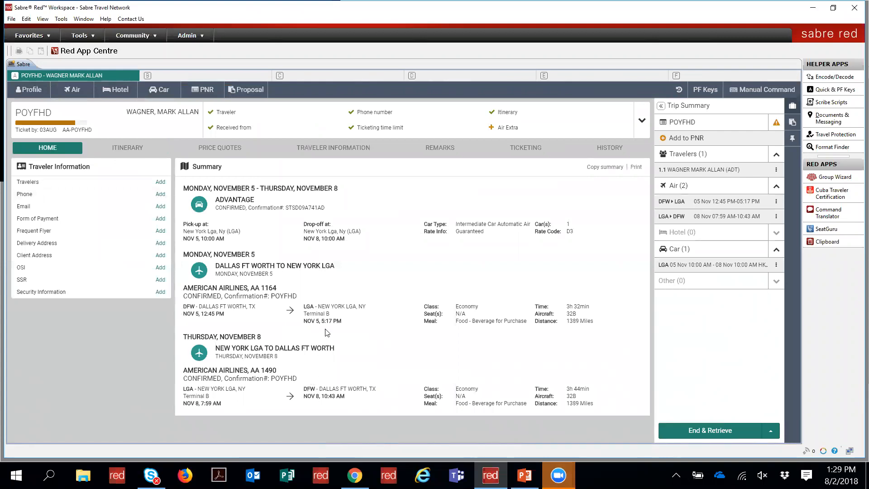
{"action": "left_click", "coordinate": [128, 151]}
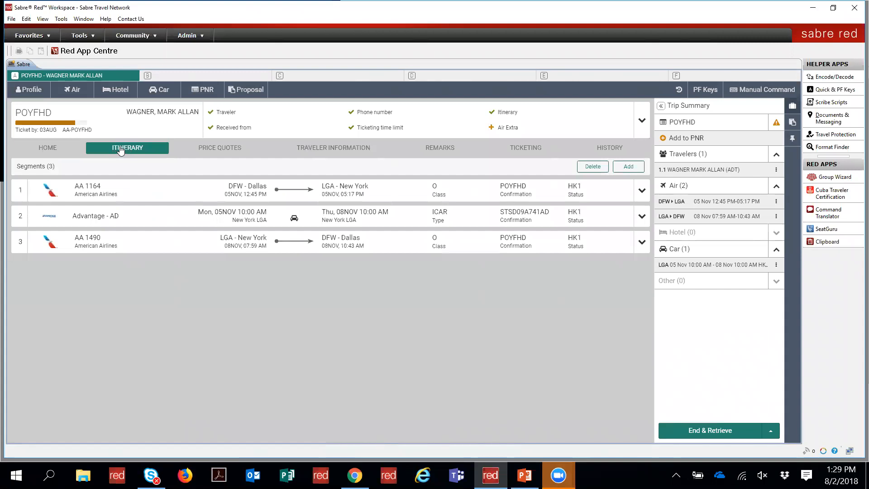
{"action": "left_click", "coordinate": [42, 148]}
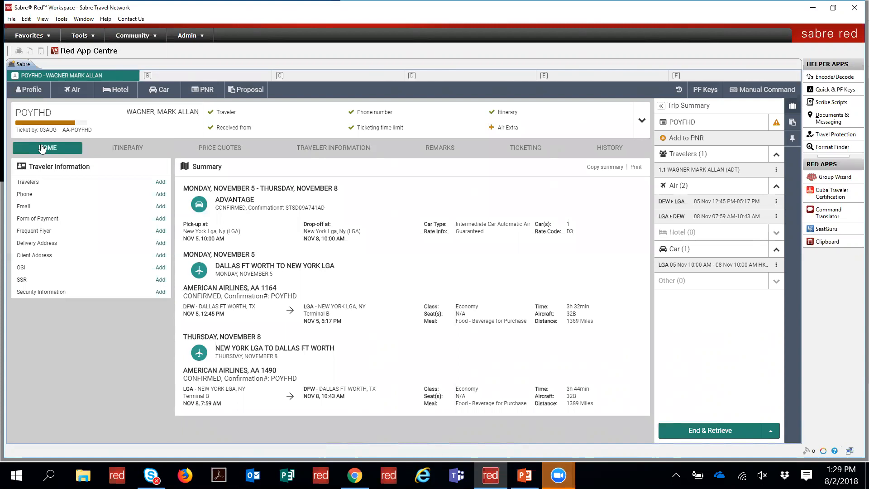
{"action": "left_click", "coordinate": [130, 151]}
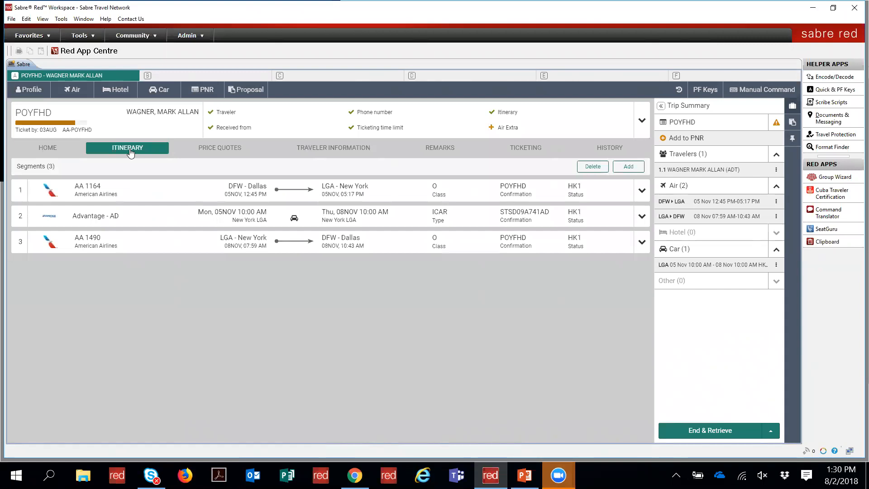
{"action": "left_click", "coordinate": [44, 148]}
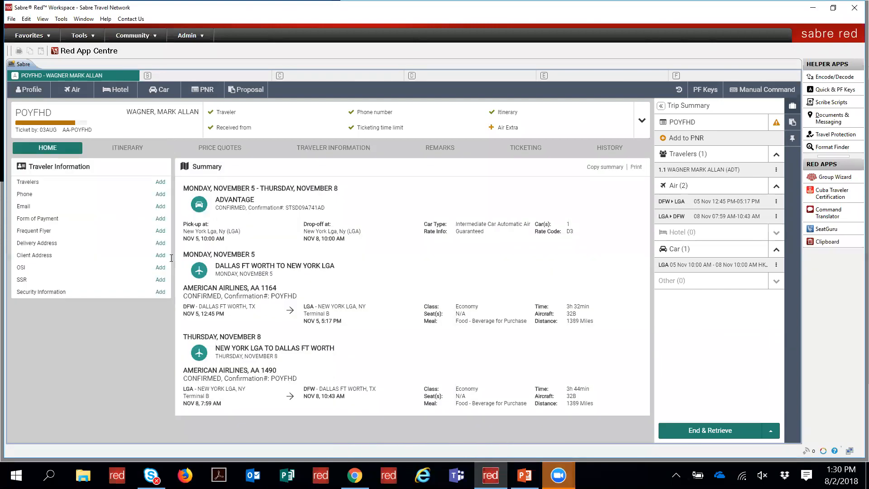
{"action": "left_click", "coordinate": [130, 149]}
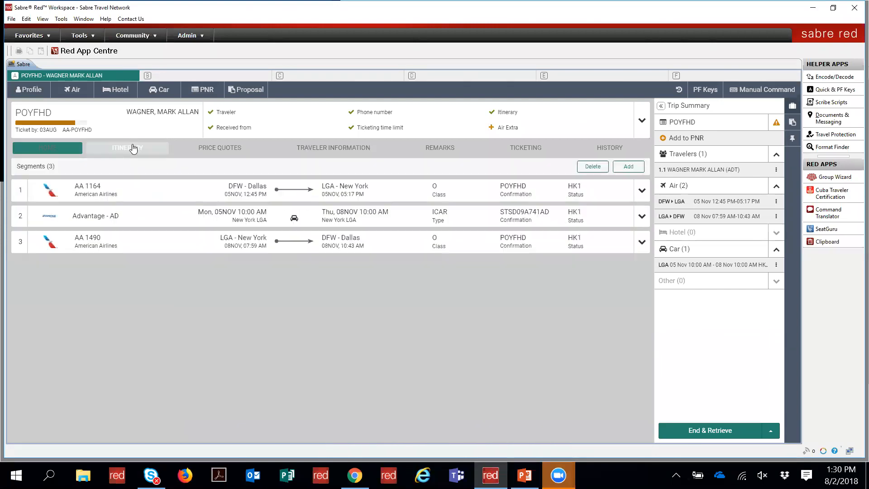
{"action": "left_click", "coordinate": [642, 217]}
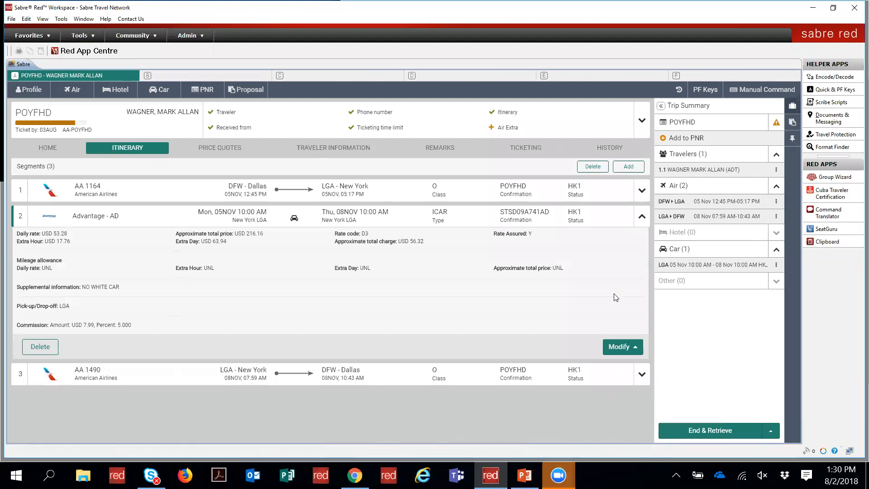
{"action": "left_click", "coordinate": [636, 348]}
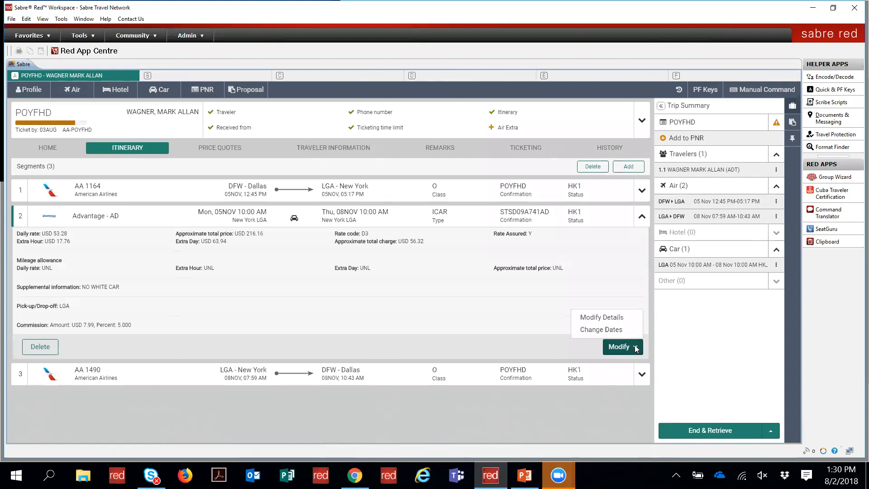
{"action": "left_click", "coordinate": [616, 318]}
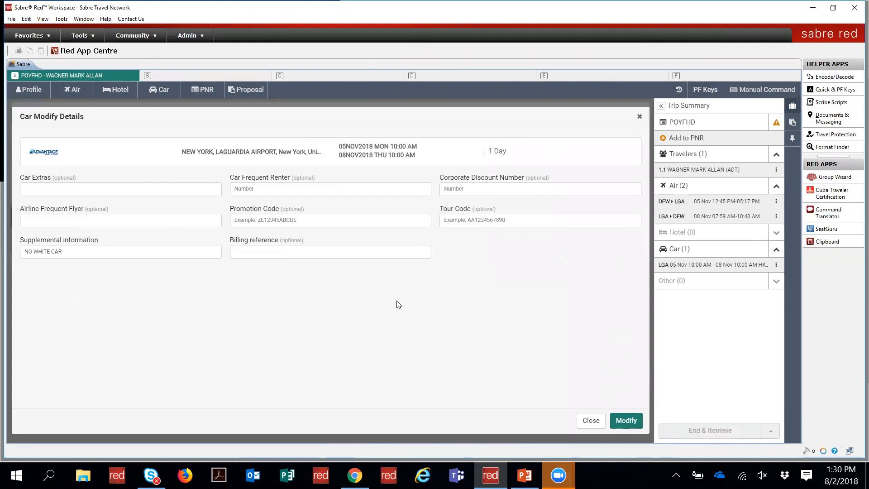
{"action": "left_click", "coordinate": [590, 420]}
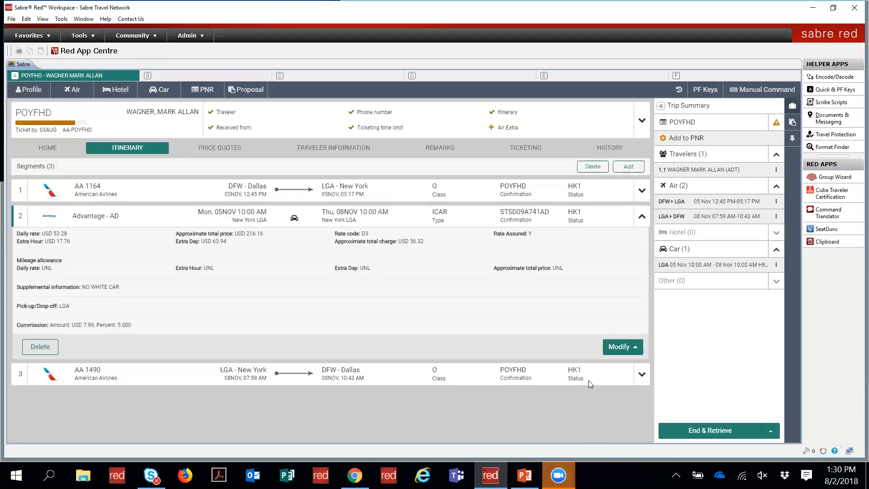
{"action": "left_click", "coordinate": [618, 348]}
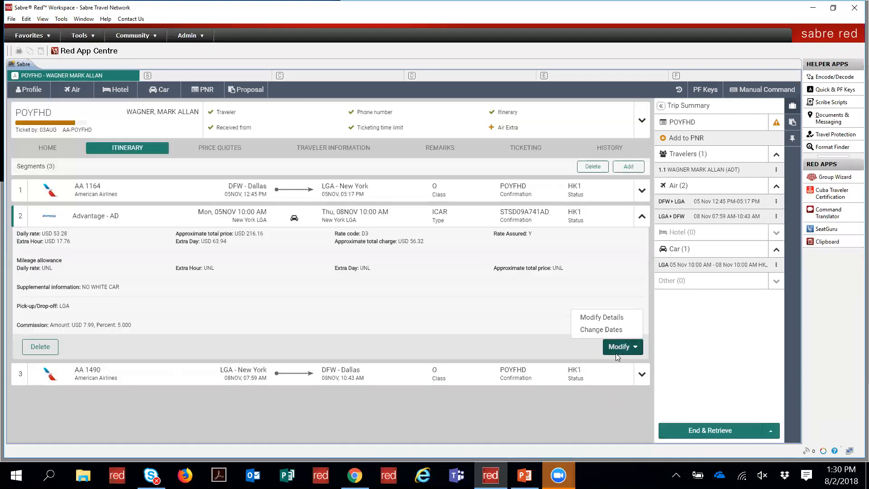
{"action": "left_click", "coordinate": [601, 328]}
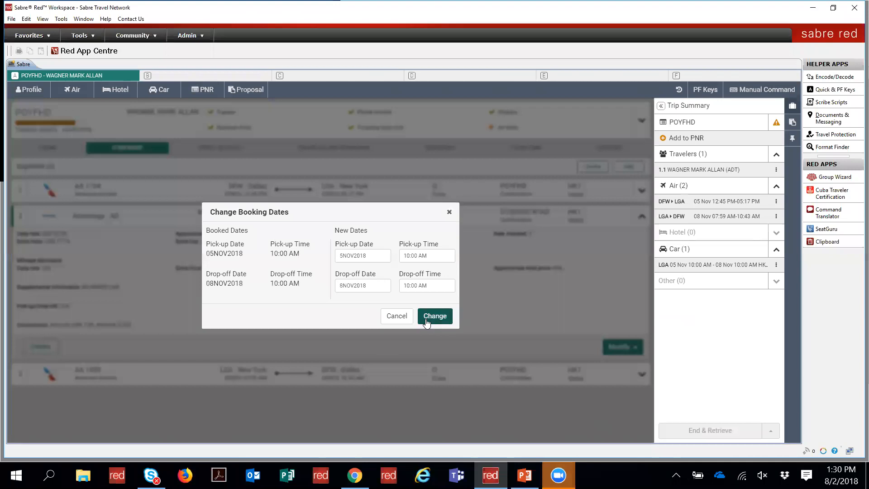
{"action": "left_click", "coordinate": [397, 316]}
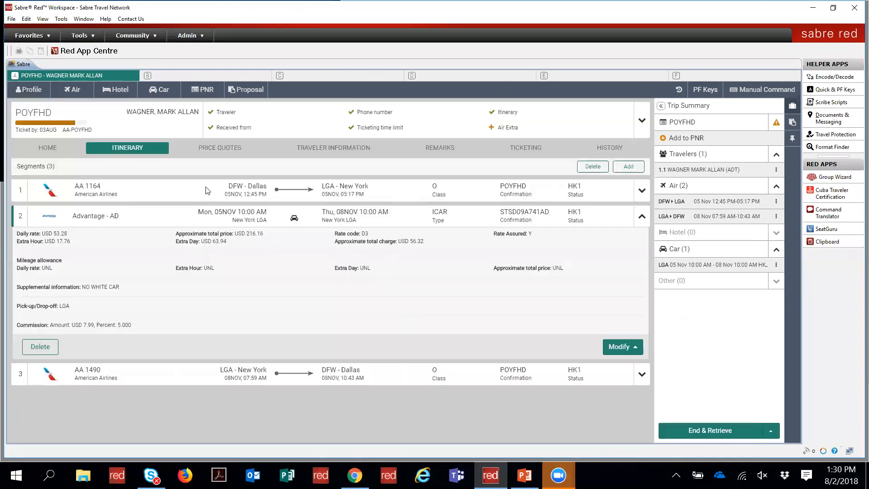
Step: Start a Car Location Search with the pick-up location type set to Point of Interest
{"action": "left_click", "coordinate": [159, 89]}
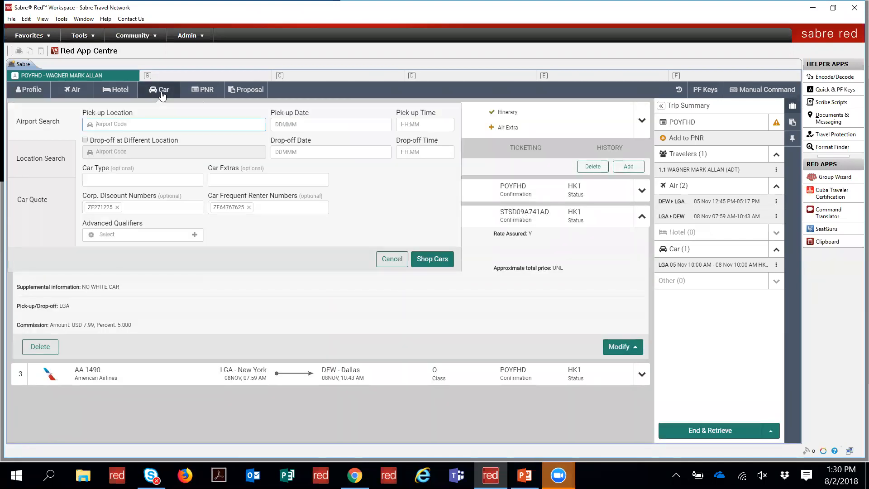
{"action": "left_click", "coordinate": [52, 163]}
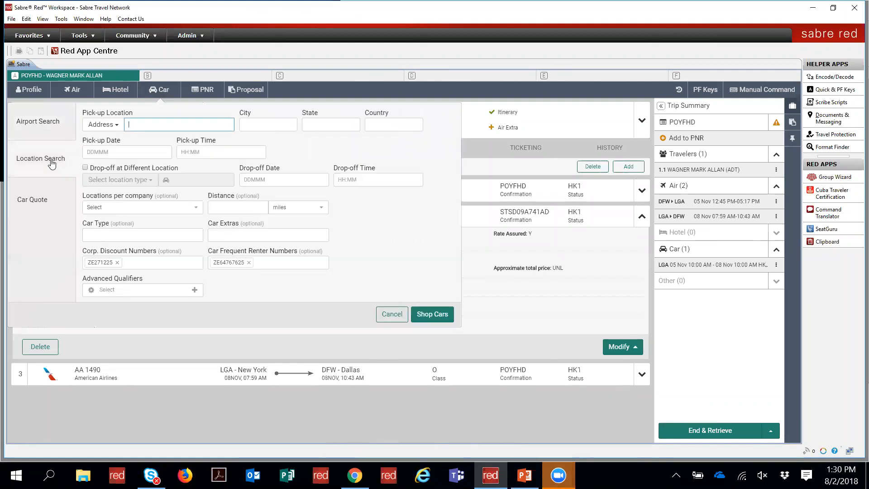
{"action": "left_click", "coordinate": [113, 126]}
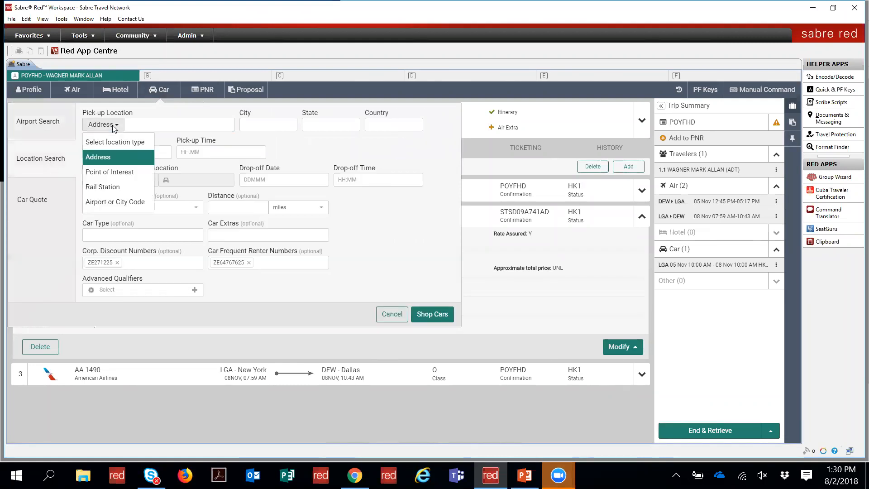
{"action": "left_click", "coordinate": [120, 202]}
{"action": "left_click", "coordinate": [142, 127]}
{"action": "left_click", "coordinate": [143, 129]}
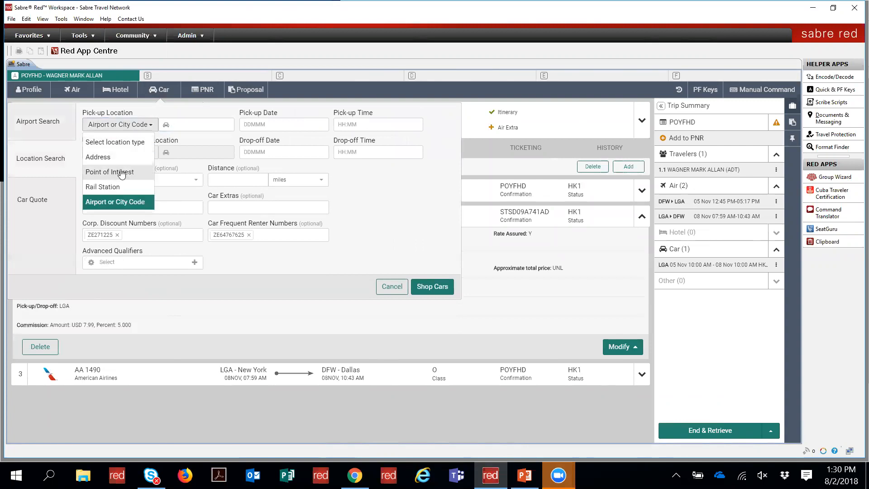
{"action": "left_click", "coordinate": [121, 173]}
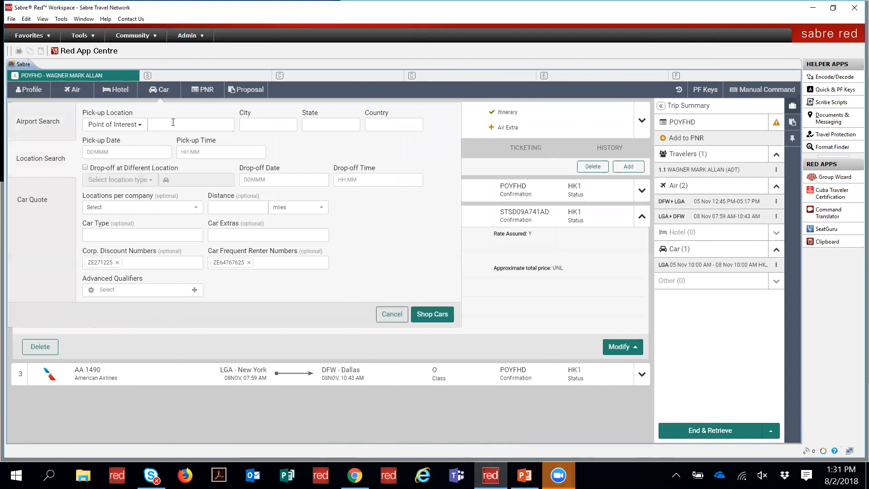
Step: Enter Empire State Building, New York, NY, US as the pick-up point of interest
{"action": "left_click", "coordinate": [173, 122]}
{"action": "type", "text": "empire state building"}
{"action": "key", "text": "Tab"}
{"action": "type", "text": "new york"}
{"action": "key", "text": "Tab"}
{"action": "type", "text": "ny"}
{"action": "key", "text": "Tab"}
{"action": "type", "text": "us"}
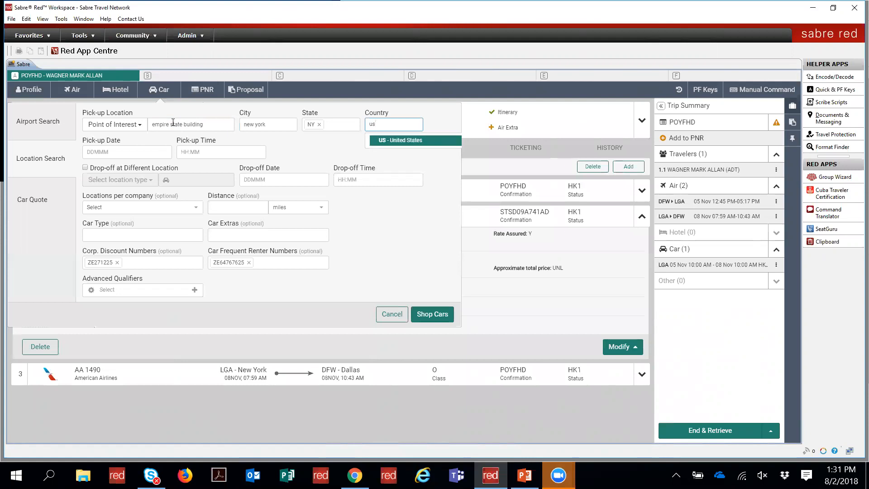
{"action": "key", "text": "Tab"}
Step: Set pick-up to 5NOV at 11:00 and drop-off to 8NOV at 11:00
{"action": "type", "text": "8"}
{"action": "key", "text": "BackSpace"}
{"action": "type", "text": "5nov"}
{"action": "key", "text": "Tab"}
{"action": "type", "text": "1100a"}
{"action": "key", "text": "Tab"}
{"action": "type", "text": "8NOV"}
{"action": "key", "text": "Tab"}
{"action": "key", "text": "shift+Tab"}
{"action": "key", "text": "shift+Tab"}
{"action": "type", "text": "11"}
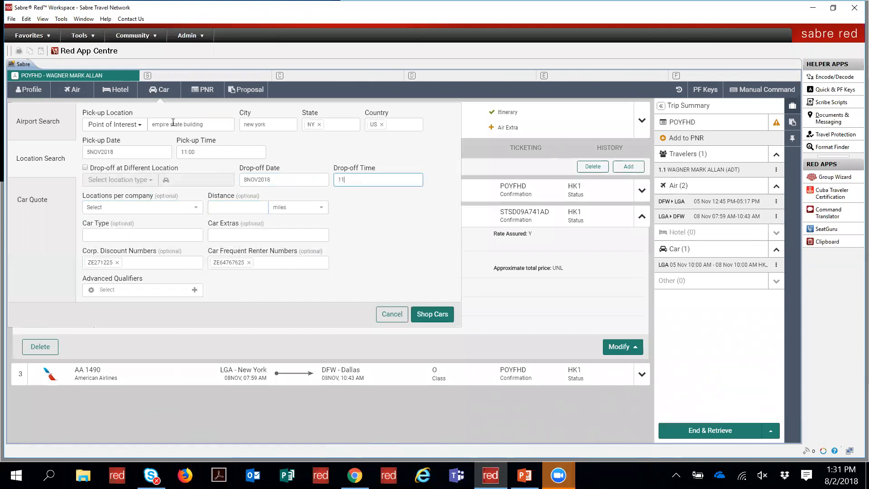
{"action": "type", "text": ":00"}
{"action": "key", "text": "Tab"}
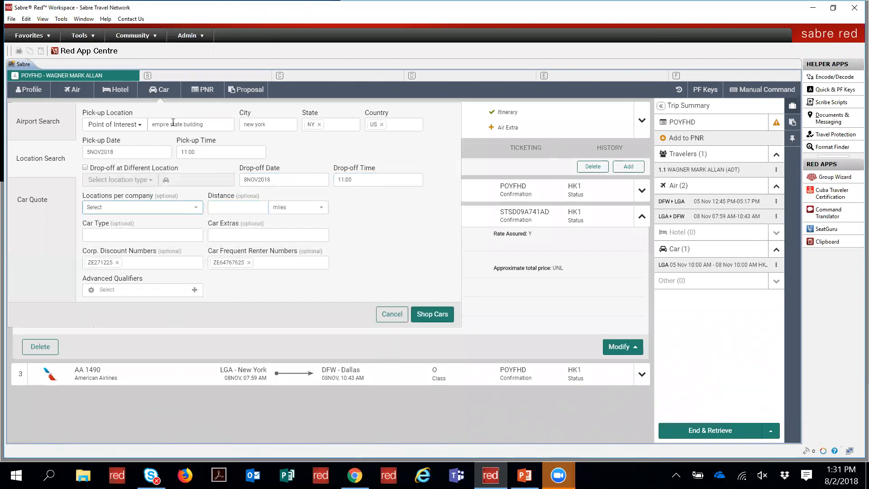
Step: Allow 5 locations per company within 5 miles, remove discount and renter numbers, and shop cars
{"action": "left_click", "coordinate": [153, 209]}
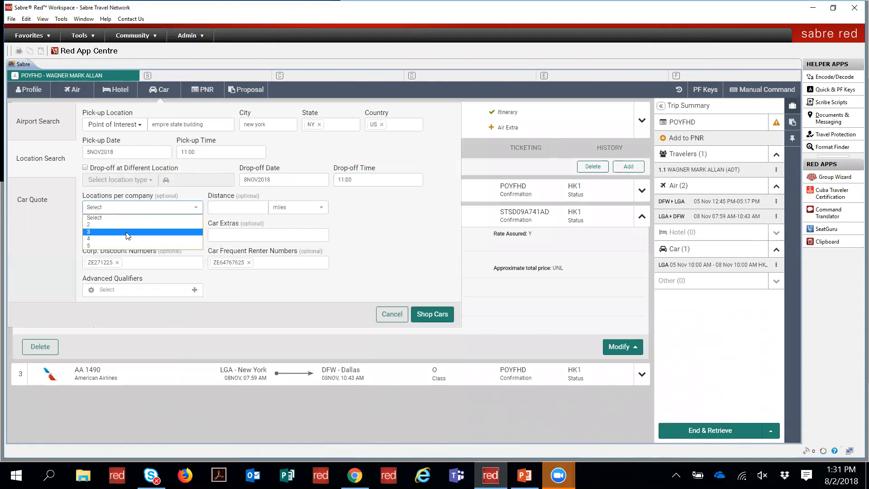
{"action": "left_click", "coordinate": [122, 244]}
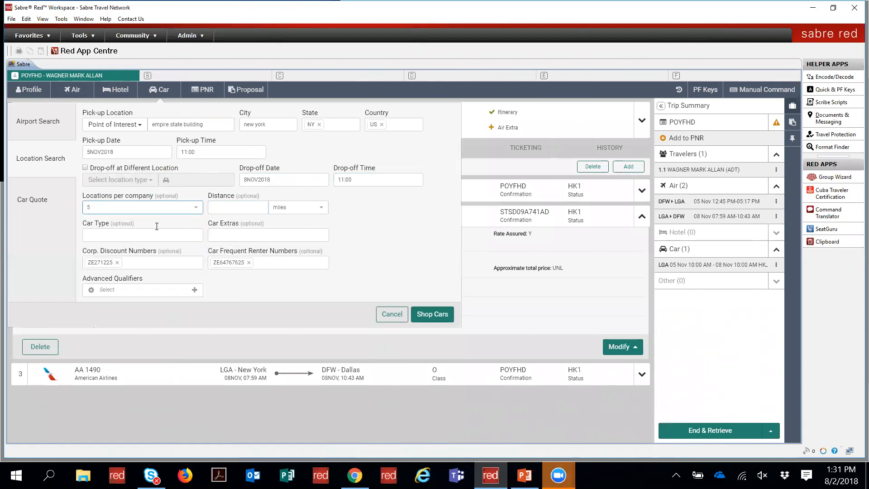
{"action": "left_click", "coordinate": [230, 205]}
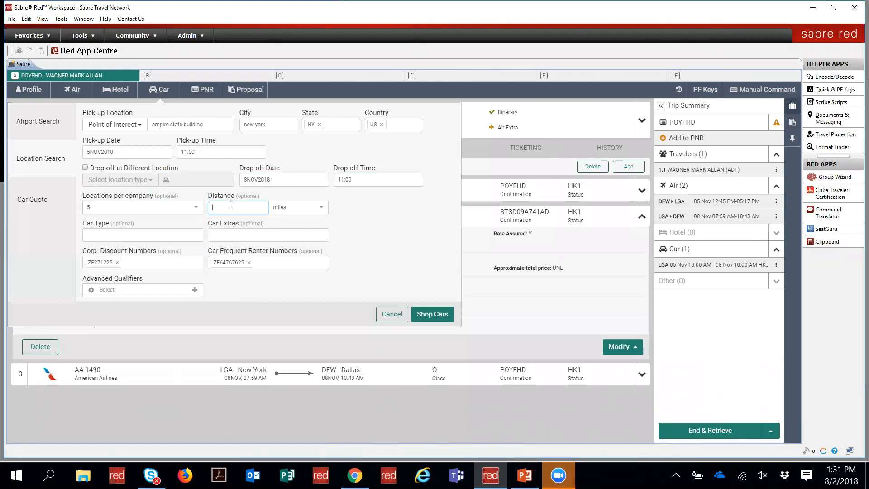
{"action": "key", "text": "Tab"}
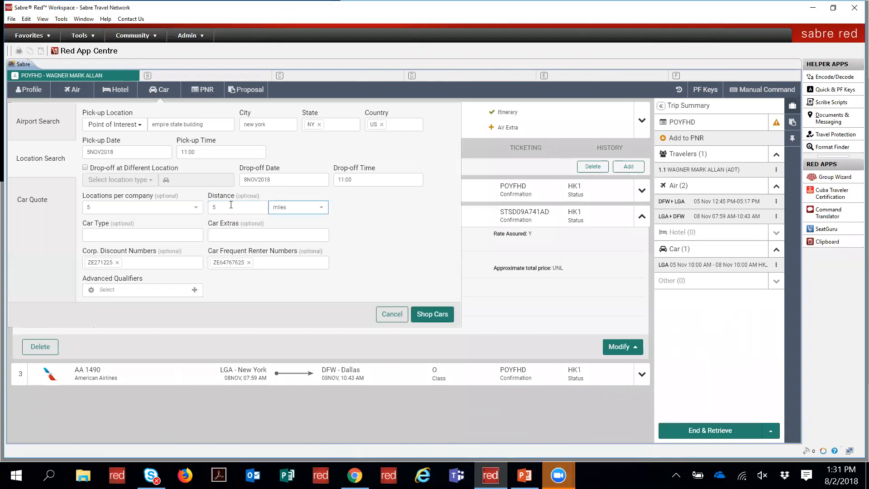
{"action": "left_click", "coordinate": [165, 237]}
{"action": "left_click", "coordinate": [235, 234]}
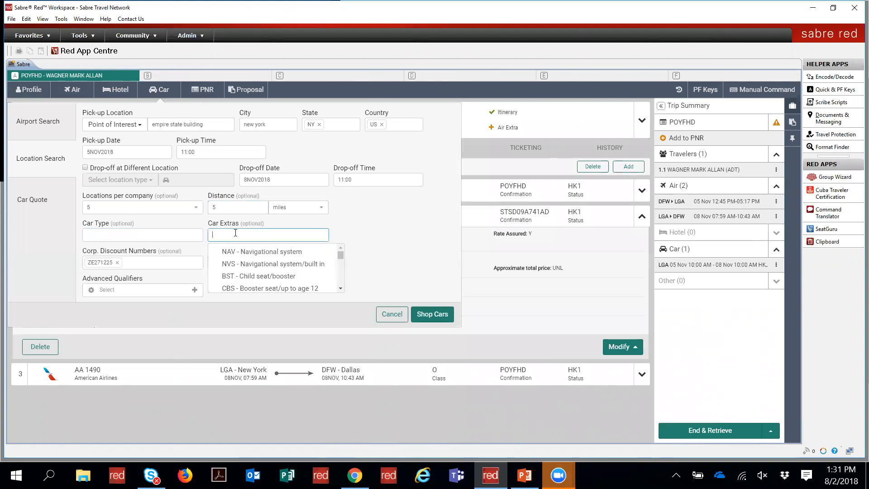
{"action": "left_click", "coordinate": [117, 262]}
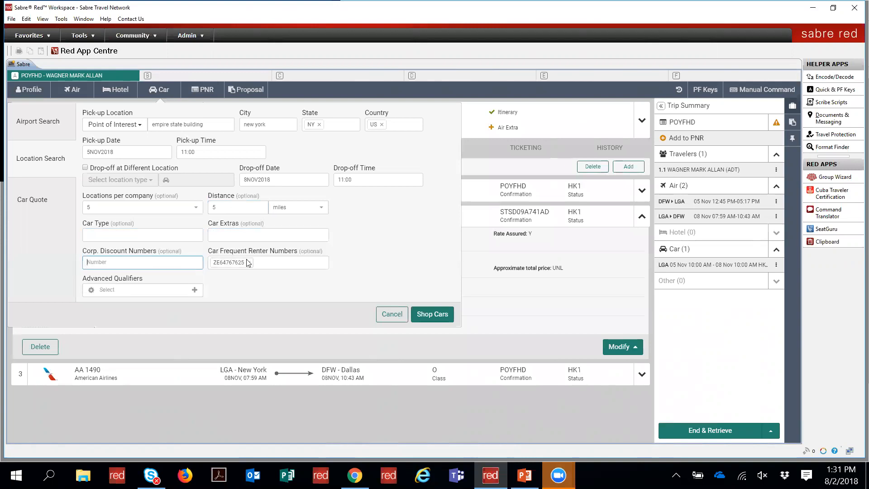
{"action": "left_click", "coordinate": [250, 263]}
{"action": "left_click", "coordinate": [425, 315]}
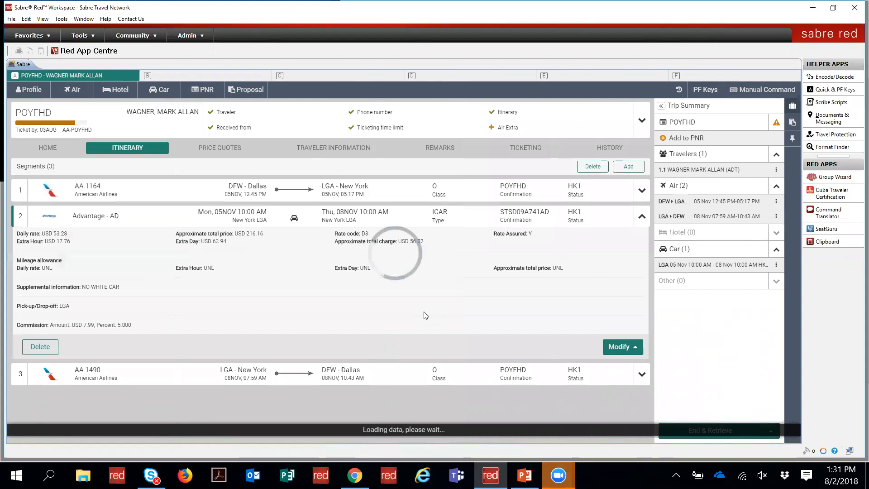
{"action": "scroll", "coordinate": [425, 314], "scroll_direction": "down", "scroll_amount": 1}
{"action": "scroll", "coordinate": [425, 315], "scroll_direction": "up", "scroll_amount": 1}
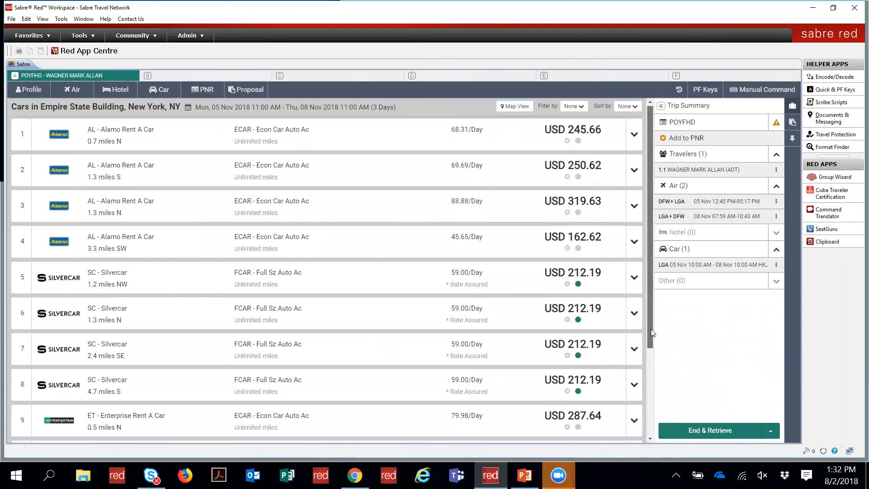
{"action": "scroll", "coordinate": [650, 335], "scroll_direction": "down", "scroll_amount": 2}
{"action": "left_click_drag", "start_coordinate": [653, 404], "coordinate": [664, 458]}
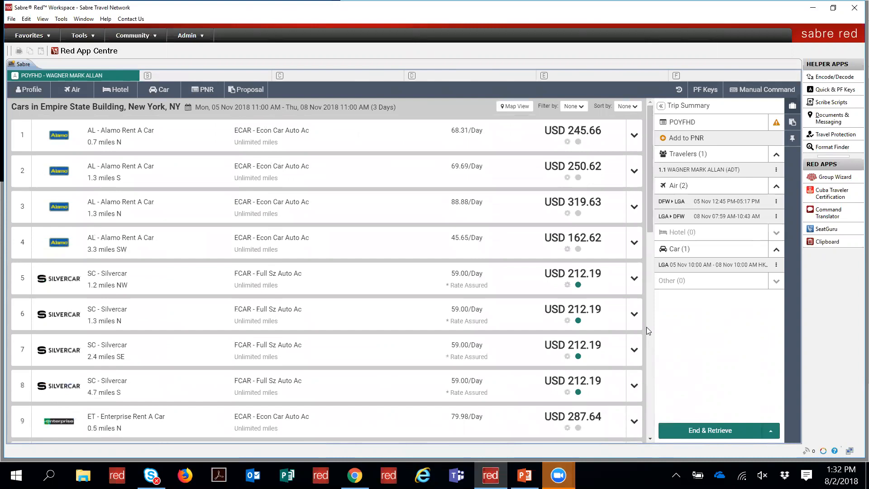
{"action": "left_click_drag", "start_coordinate": [650, 224], "coordinate": [651, 265]}
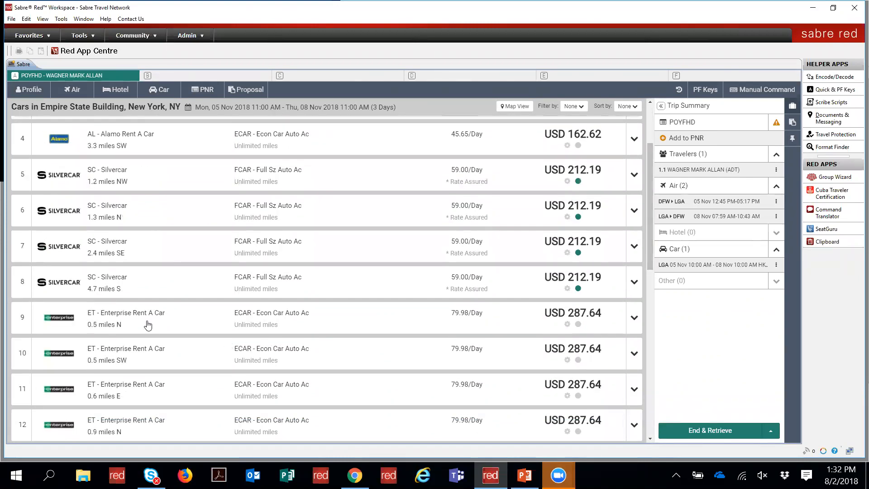
{"action": "left_click_drag", "start_coordinate": [649, 259], "coordinate": [674, 381]}
{"action": "left_click", "coordinate": [634, 268]}
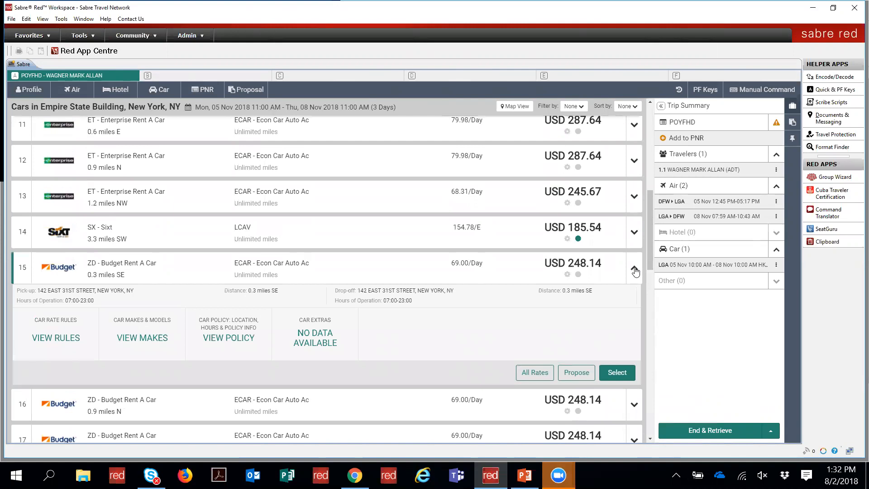
{"action": "left_click", "coordinate": [634, 270]}
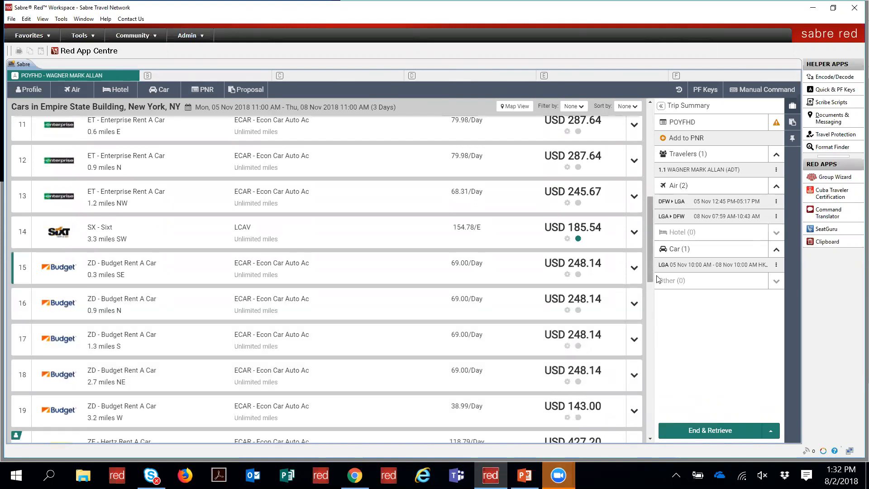
{"action": "left_click_drag", "start_coordinate": [650, 253], "coordinate": [646, 168]}
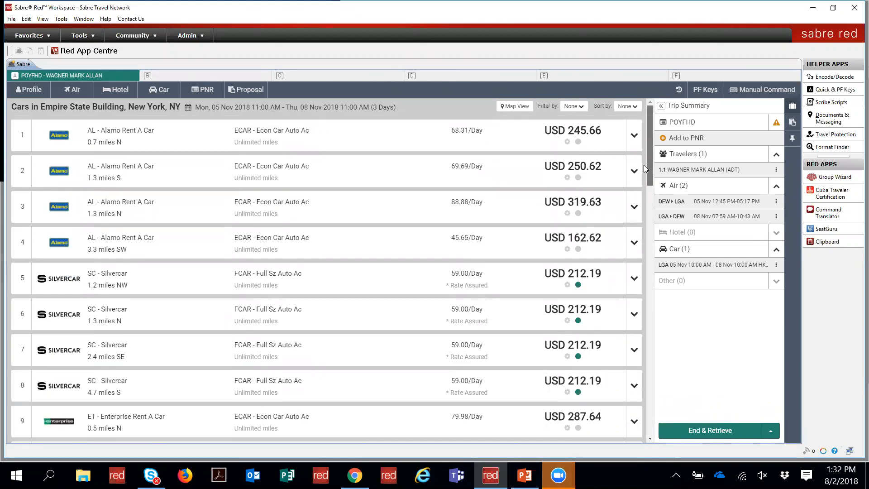
{"action": "left_click", "coordinate": [634, 135]}
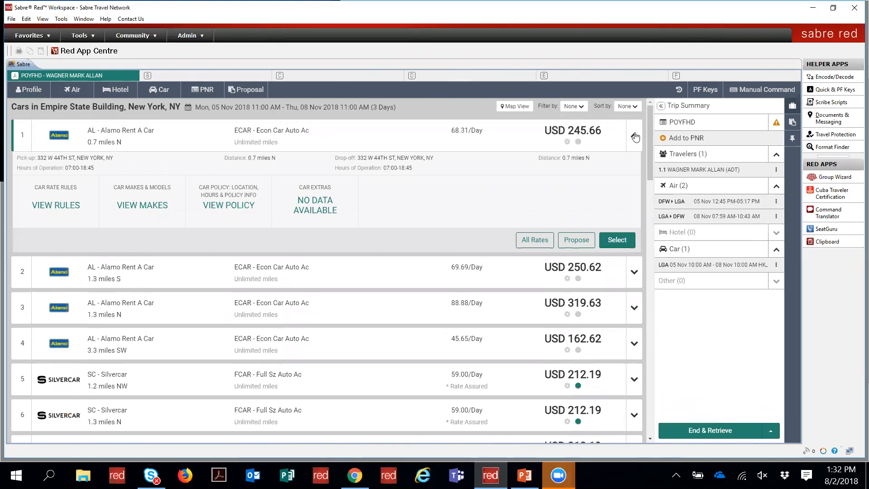
{"action": "left_click_drag", "start_coordinate": [647, 142], "coordinate": [647, 239]}
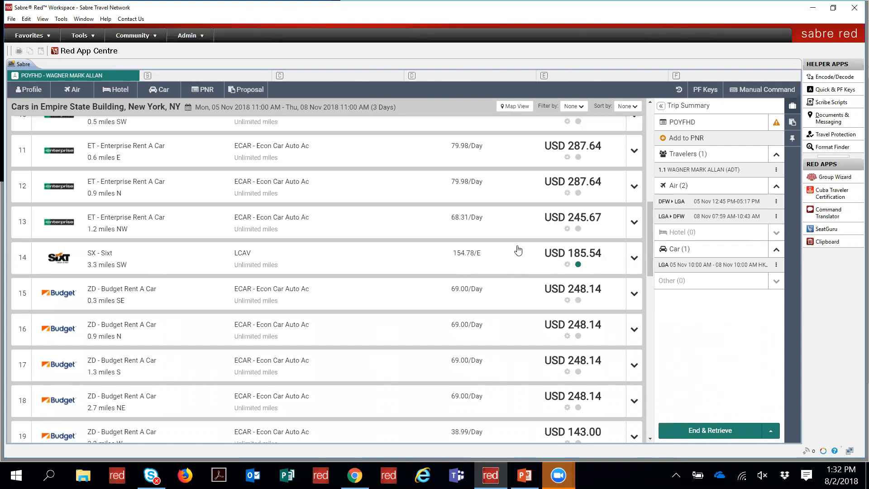
{"action": "left_click", "coordinate": [646, 361]}
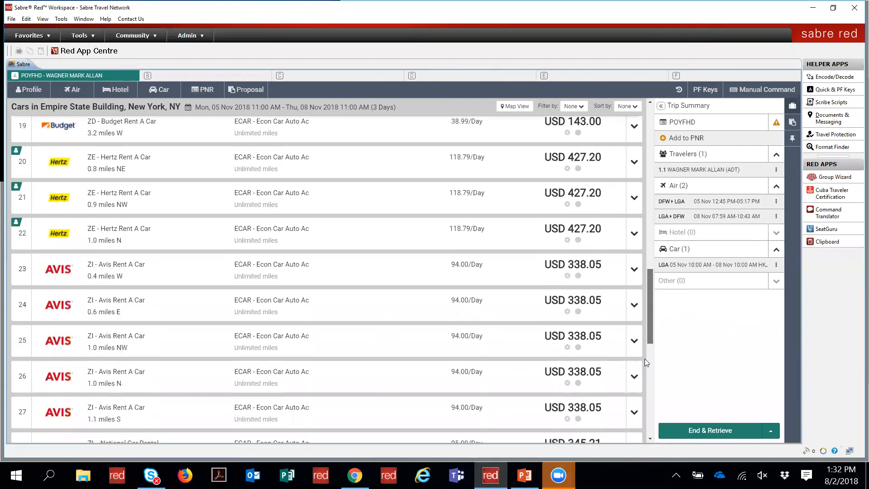
{"action": "left_click", "coordinate": [645, 360]}
{"action": "left_click", "coordinate": [651, 404]}
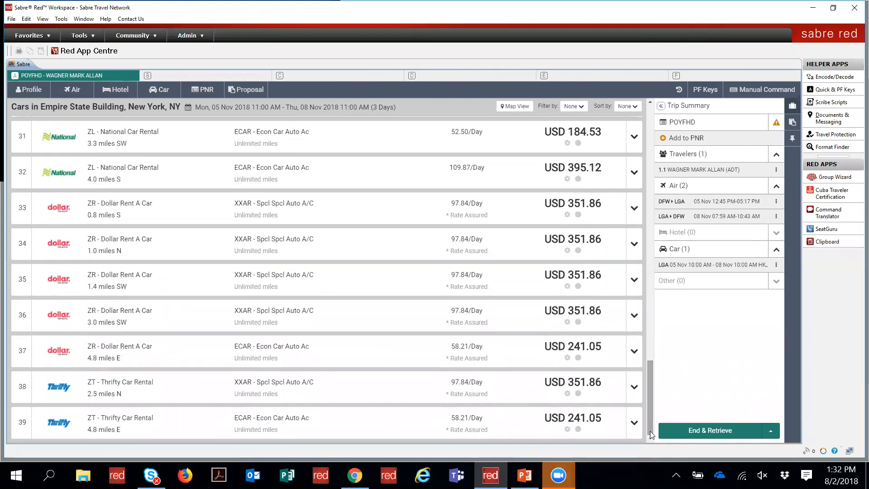
{"action": "left_click_drag", "start_coordinate": [648, 414], "coordinate": [643, 290]}
{"action": "left_click_drag", "start_coordinate": [627, 188], "coordinate": [624, 134]}
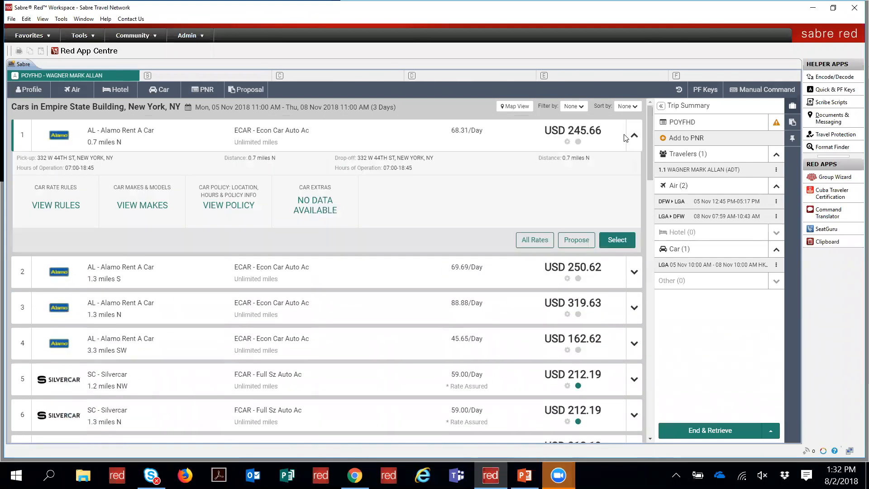
{"action": "left_click", "coordinate": [635, 135]}
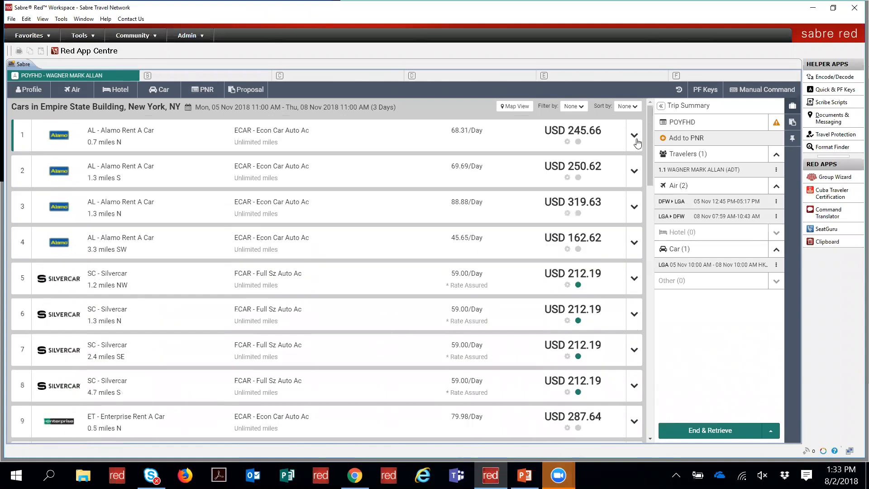
{"action": "left_click", "coordinate": [513, 108]}
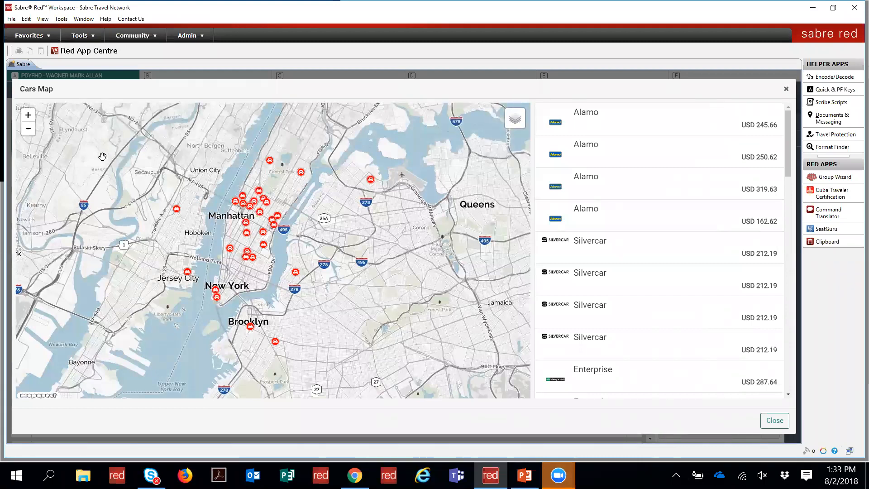
{"action": "left_click", "coordinate": [27, 116]}
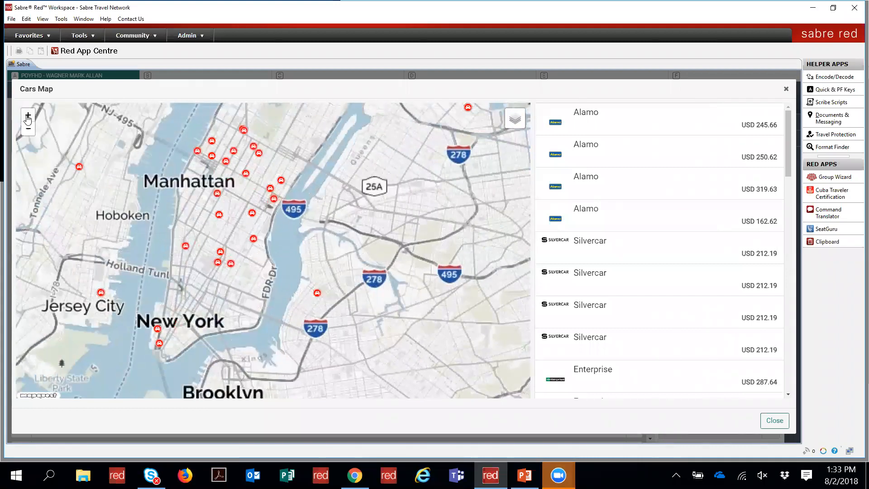
{"action": "left_click", "coordinate": [27, 117]}
{"action": "left_click_drag", "start_coordinate": [325, 205], "coordinate": [343, 345]}
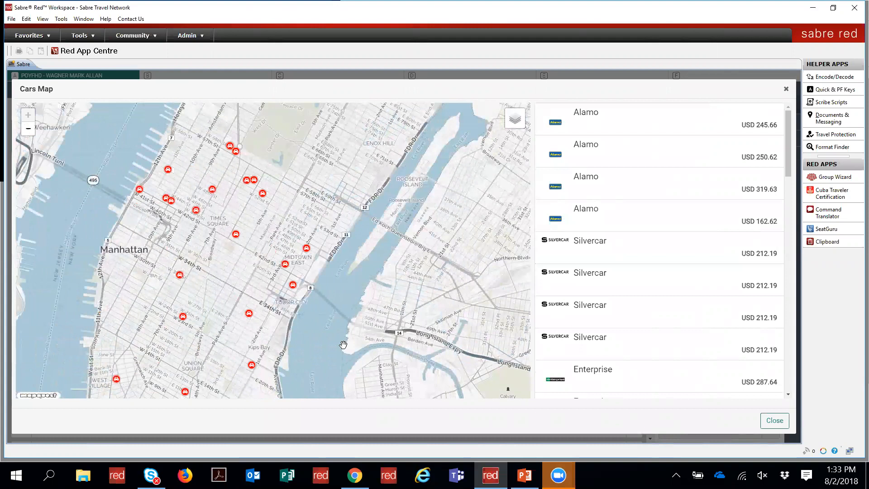
{"action": "left_click", "coordinate": [180, 276]}
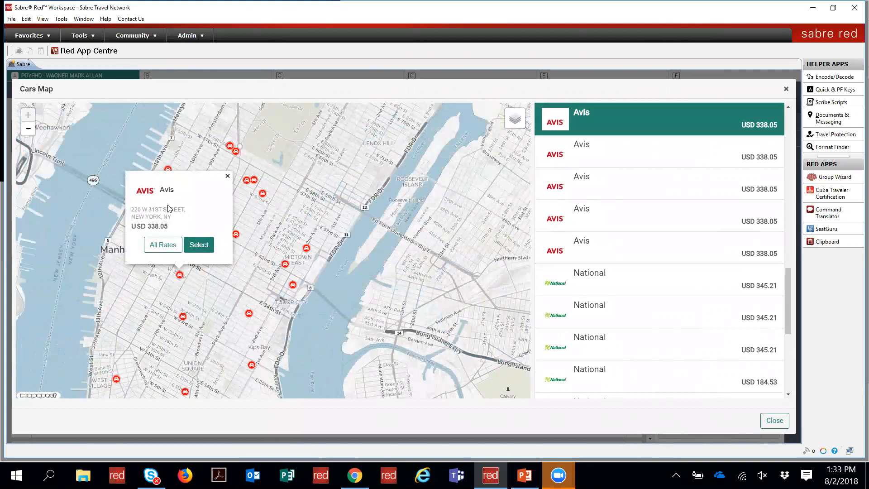
{"action": "left_click", "coordinate": [574, 255]}
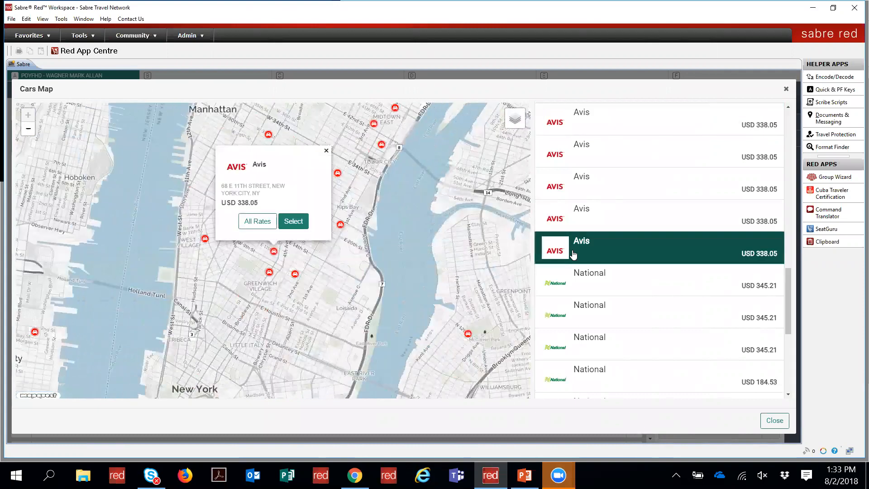
{"action": "left_click", "coordinate": [583, 284]}
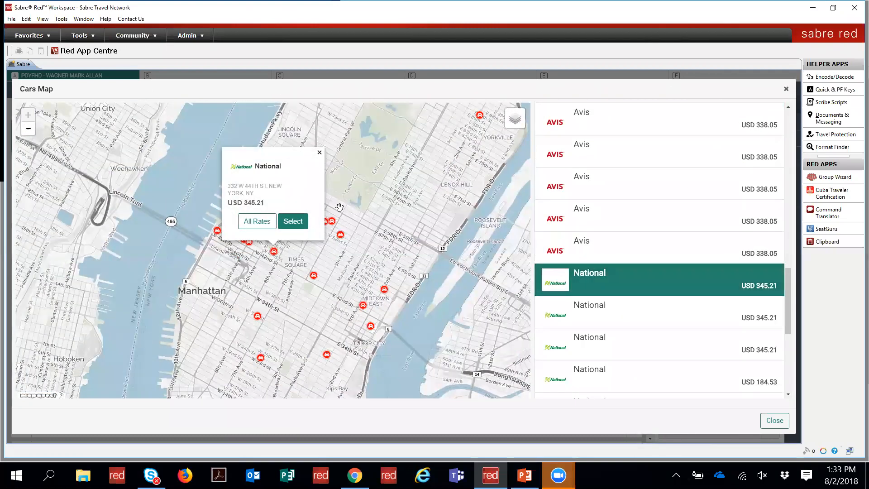
{"action": "left_click", "coordinate": [320, 152]}
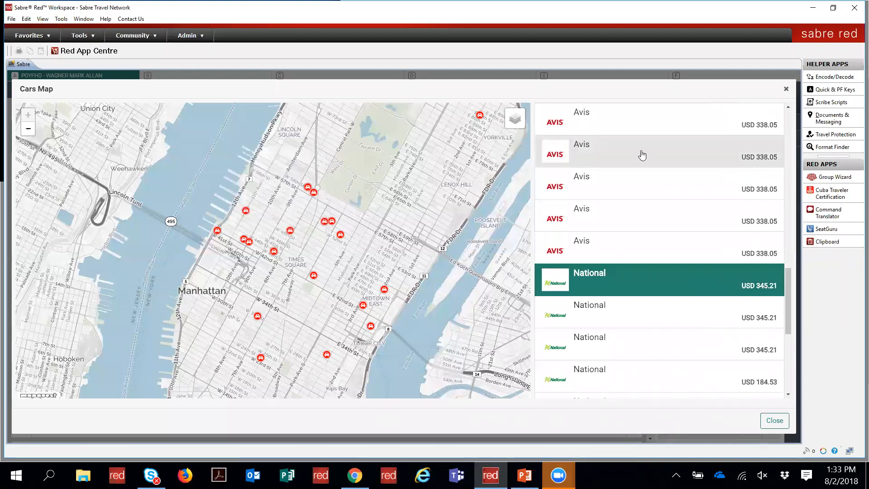
{"action": "left_click_drag", "start_coordinate": [789, 293], "coordinate": [777, 101]}
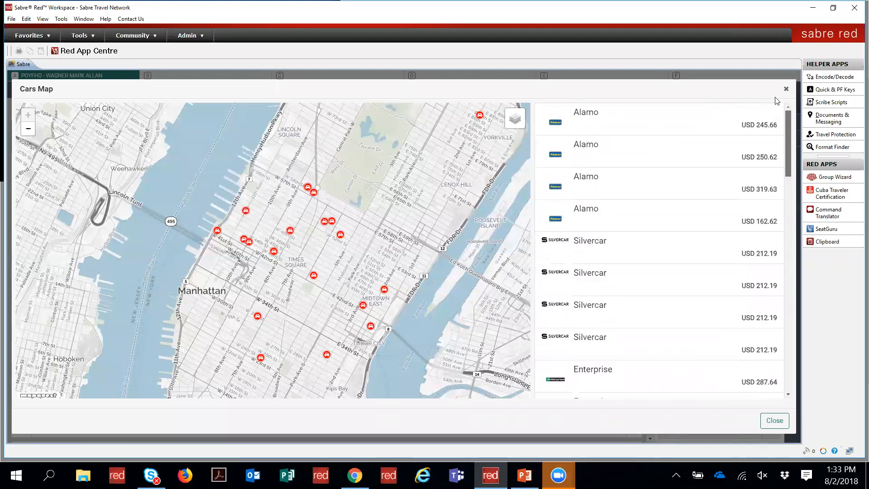
{"action": "left_click", "coordinate": [787, 89]}
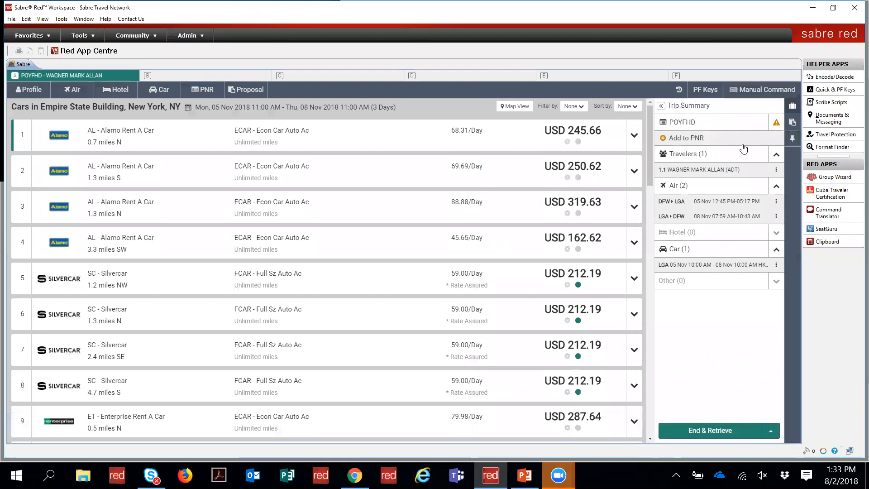
Step: Filter out Alamo, Budget, Enterprise and LCAV/XXAR/ECAR types, limit distance under 2 miles, and apply
{"action": "left_click", "coordinate": [581, 108]}
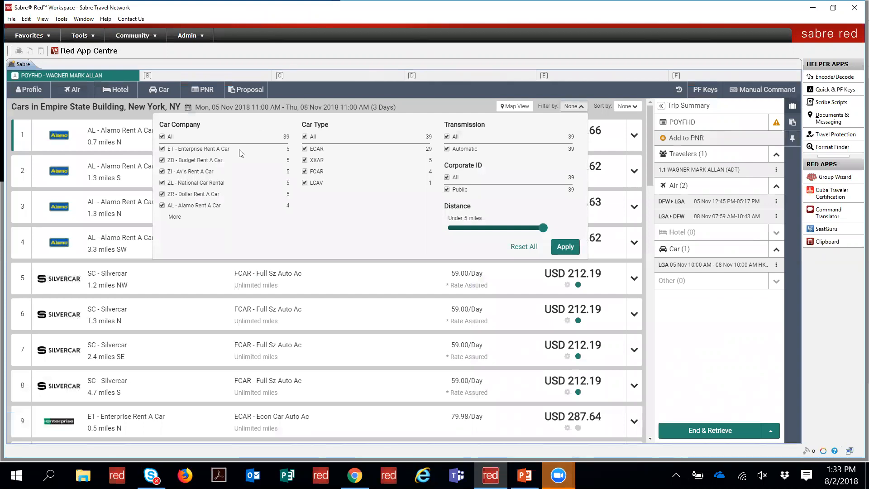
{"action": "left_click", "coordinate": [162, 206]}
{"action": "left_click", "coordinate": [162, 161]}
{"action": "left_click", "coordinate": [163, 149]}
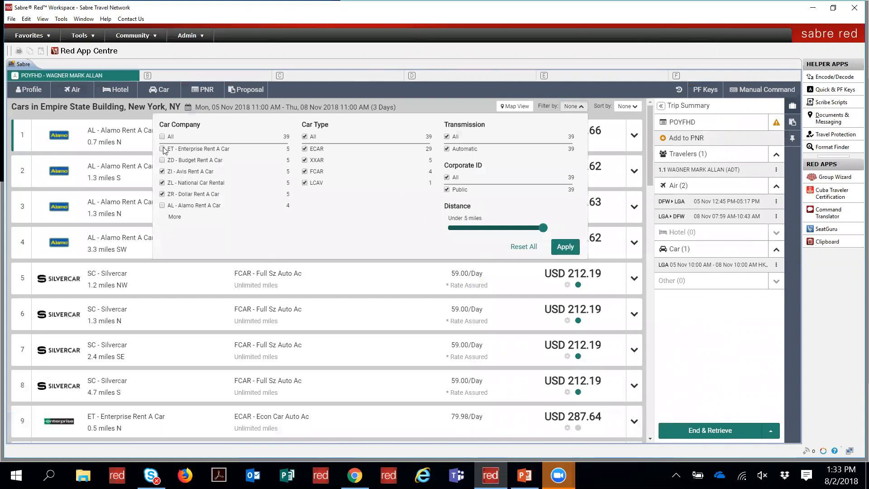
{"action": "left_click", "coordinate": [305, 183]}
{"action": "left_click", "coordinate": [305, 160]}
{"action": "left_click", "coordinate": [304, 149]}
{"action": "left_click_drag", "start_coordinate": [543, 227], "coordinate": [486, 227]}
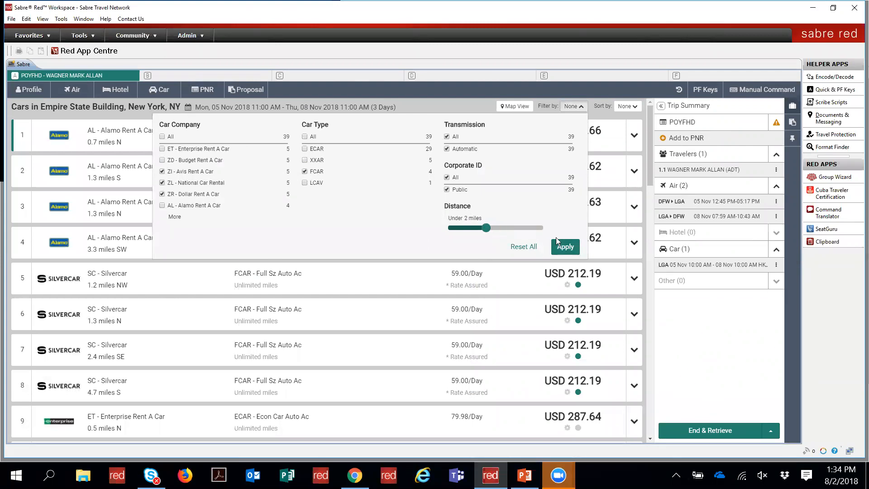
{"action": "left_click", "coordinate": [560, 247]}
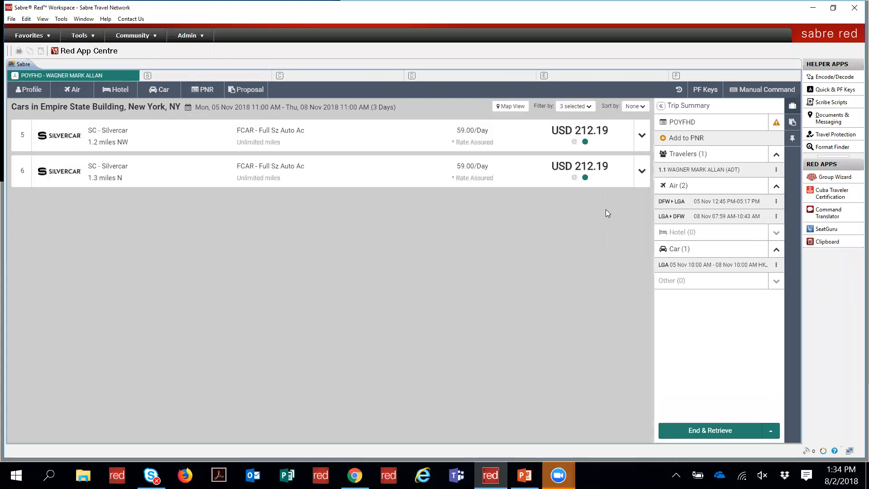
Step: Inspect the first Silvercar result's details, then bring up the PNR menu
{"action": "left_click", "coordinate": [642, 137]}
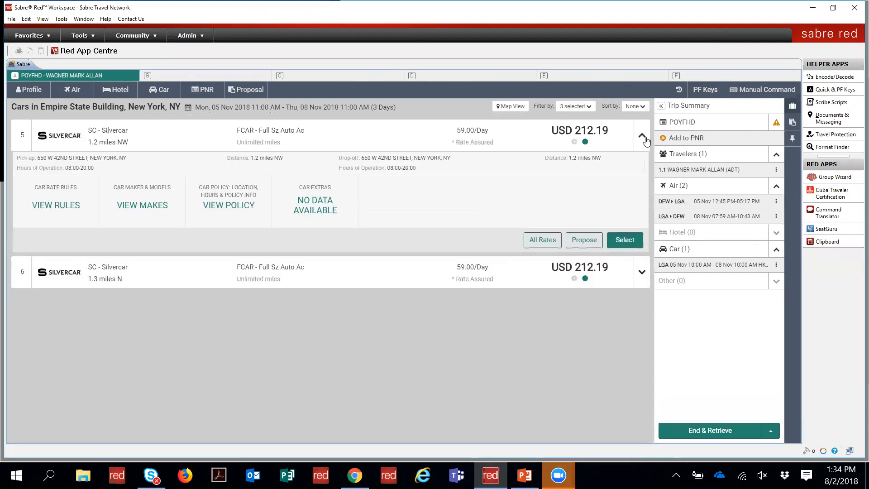
{"action": "left_click", "coordinate": [642, 137]}
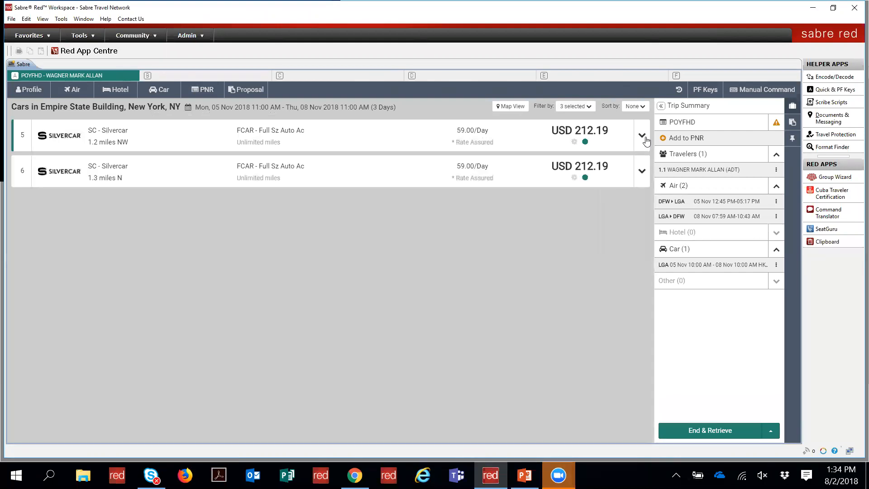
{"action": "left_click", "coordinate": [643, 137]}
{"action": "left_click", "coordinate": [643, 136]}
{"action": "left_click", "coordinate": [746, 92]}
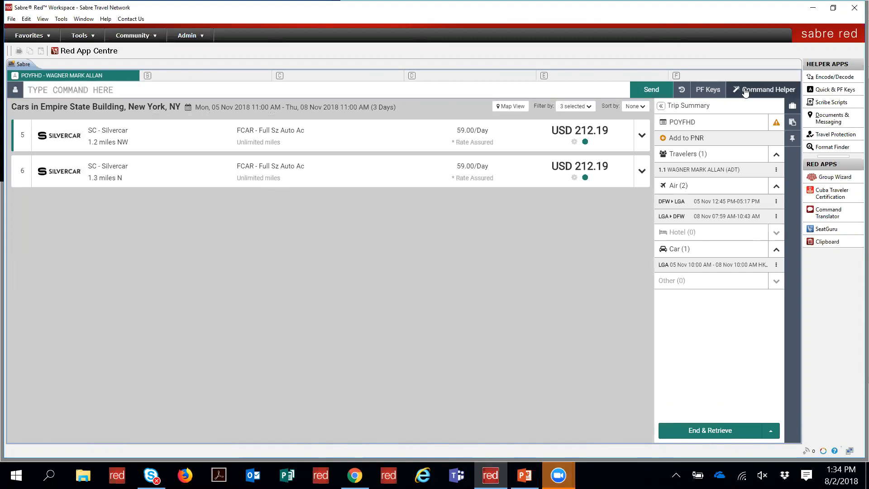
{"action": "left_click", "coordinate": [745, 92]}
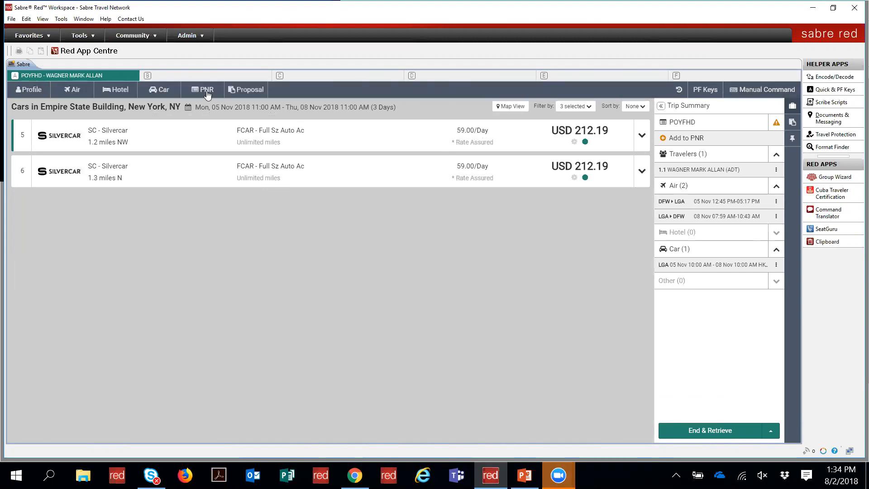
{"action": "left_click", "coordinate": [207, 93]}
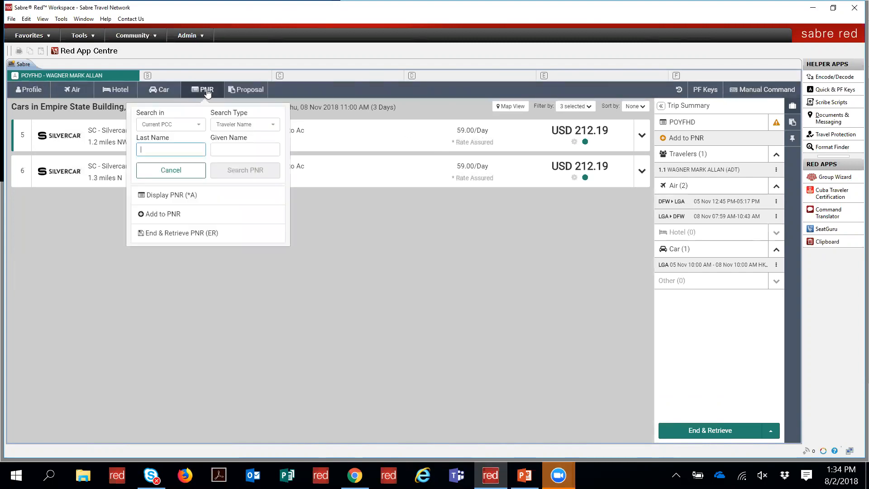
Step: Display the PNR (*A) and start adding a car from the DFW-LGA flight's actions
{"action": "left_click", "coordinate": [169, 196]}
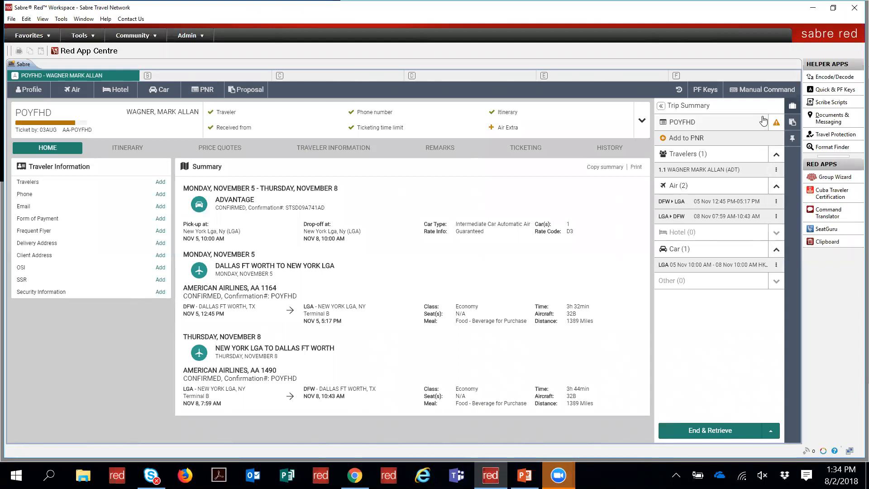
{"action": "left_click", "coordinate": [776, 204]}
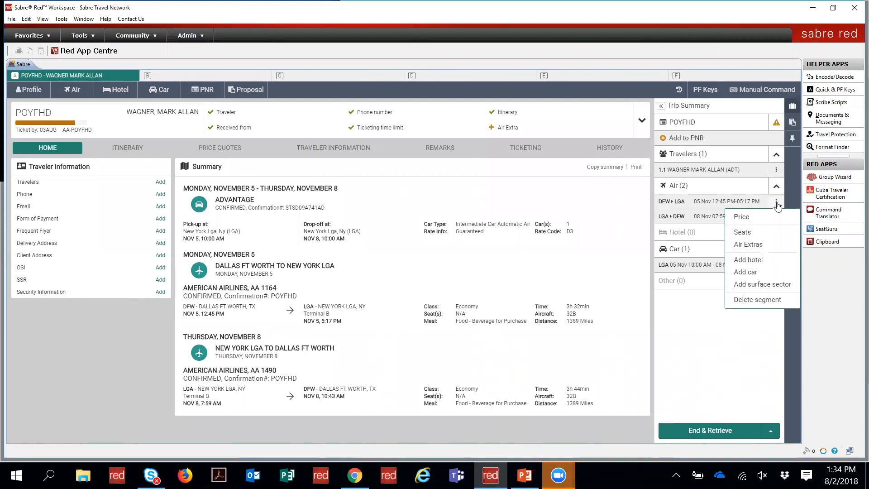
{"action": "left_click", "coordinate": [759, 272]}
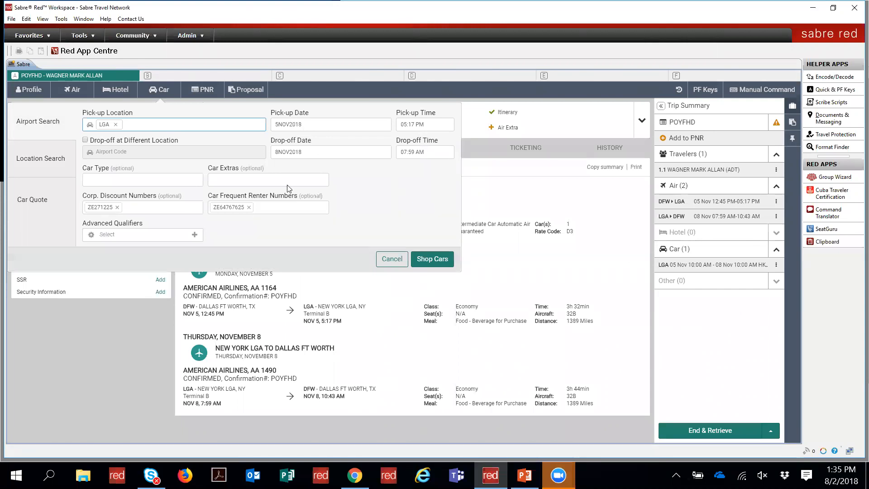
Step: Shop cars at LGA for 5–8 Nov and list every Hertz rate, from ICAR at USD 353.70
{"action": "left_click", "coordinate": [429, 260]}
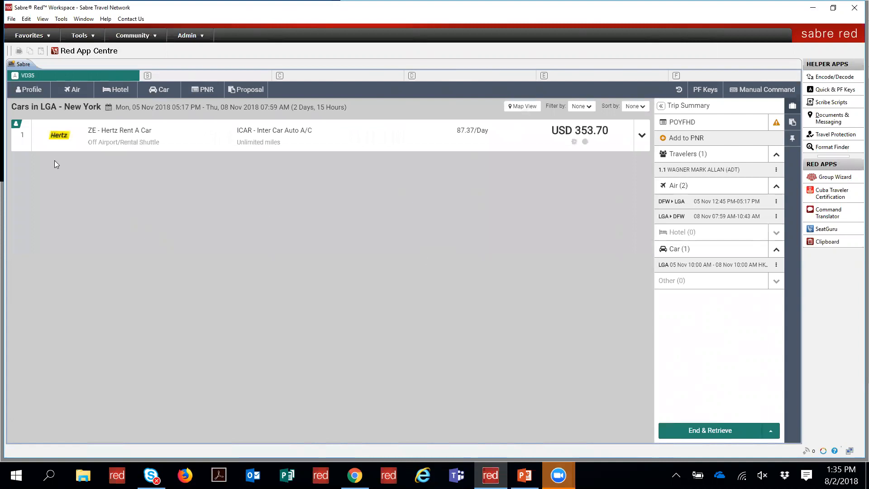
{"action": "mouse_move", "coordinate": [18, 127]}
{"action": "left_click", "coordinate": [639, 136]}
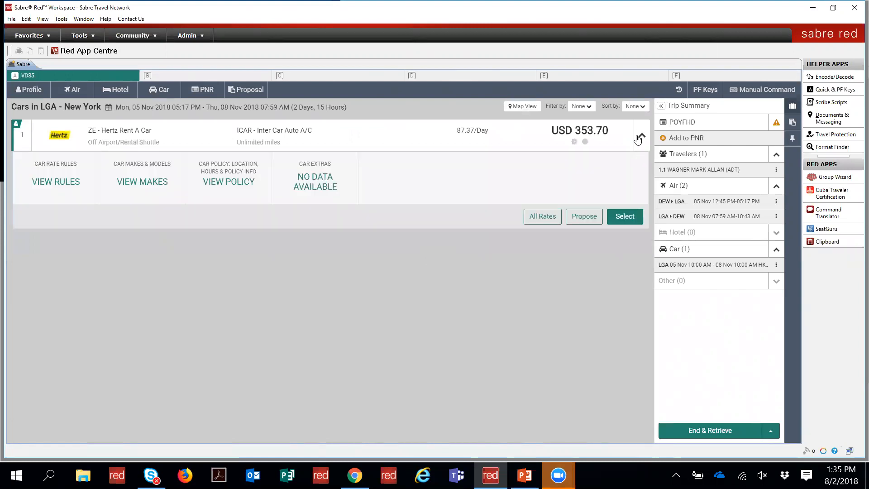
{"action": "left_click", "coordinate": [543, 217]}
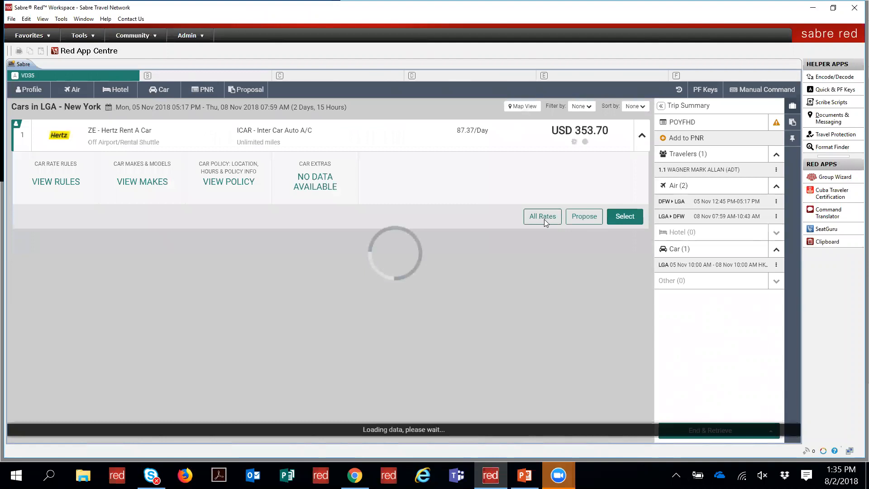
{"action": "scroll", "coordinate": [546, 222], "scroll_direction": "up", "scroll_amount": 2}
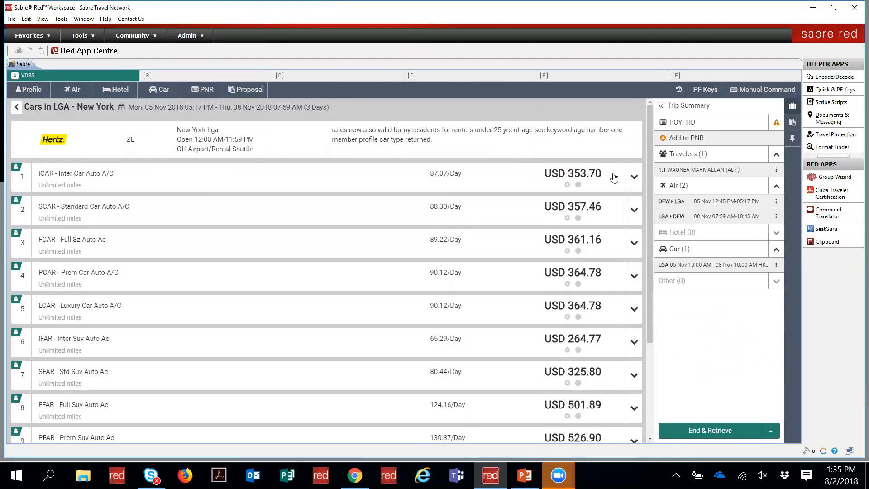
Step: Select and book the Hertz ICAR rate, then view the PNR with the new HK1 car
{"action": "left_click", "coordinate": [634, 177]}
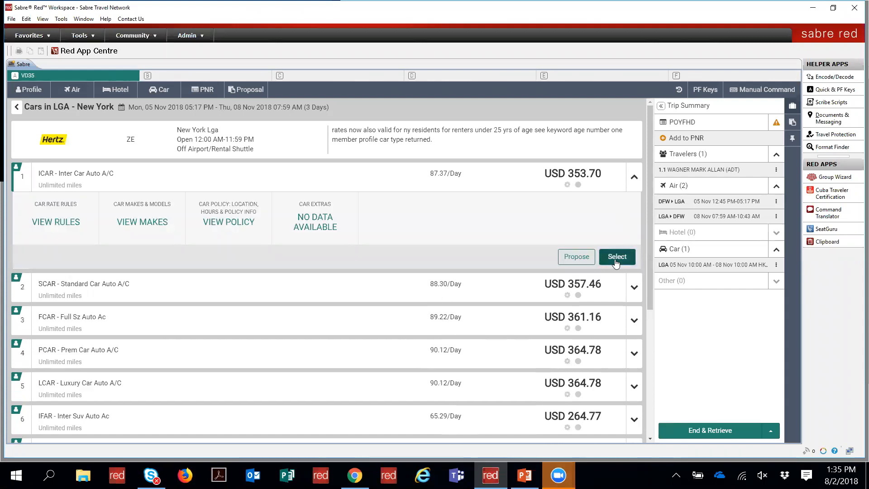
{"action": "left_click", "coordinate": [616, 257]}
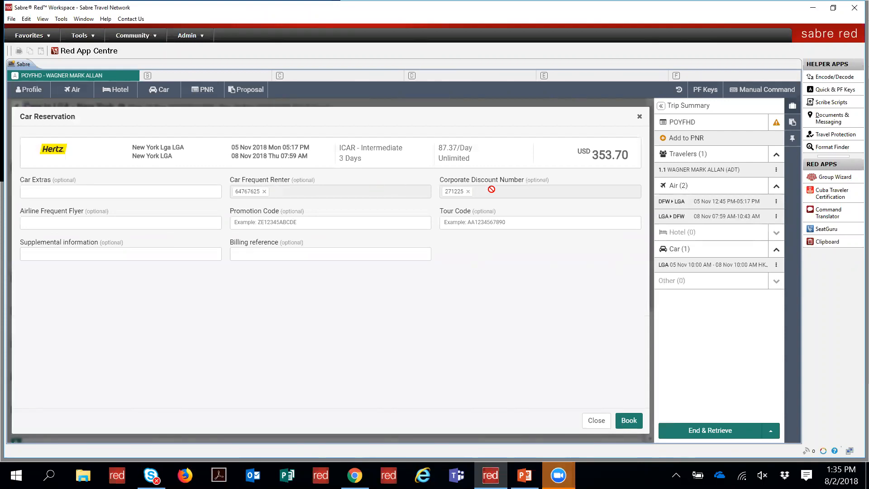
{"action": "left_click", "coordinate": [629, 421]}
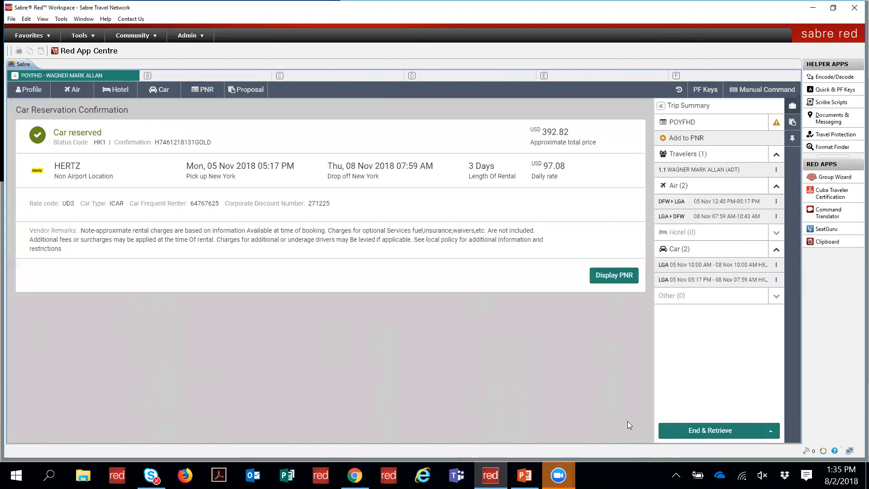
{"action": "left_click", "coordinate": [614, 275]}
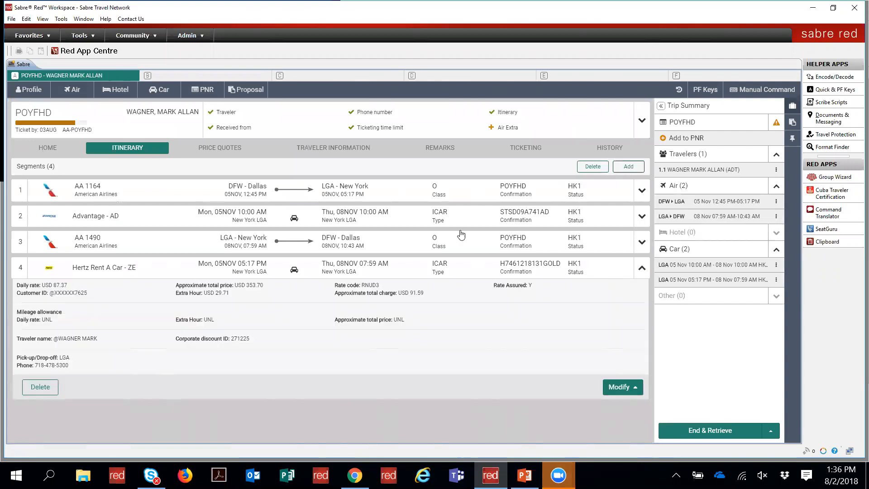
Step: Move the Hertz car segment after segment 2 with the /2/4 host command
{"action": "left_click", "coordinate": [53, 151]}
{"action": "left_click", "coordinate": [125, 143]}
{"action": "left_click", "coordinate": [744, 93]}
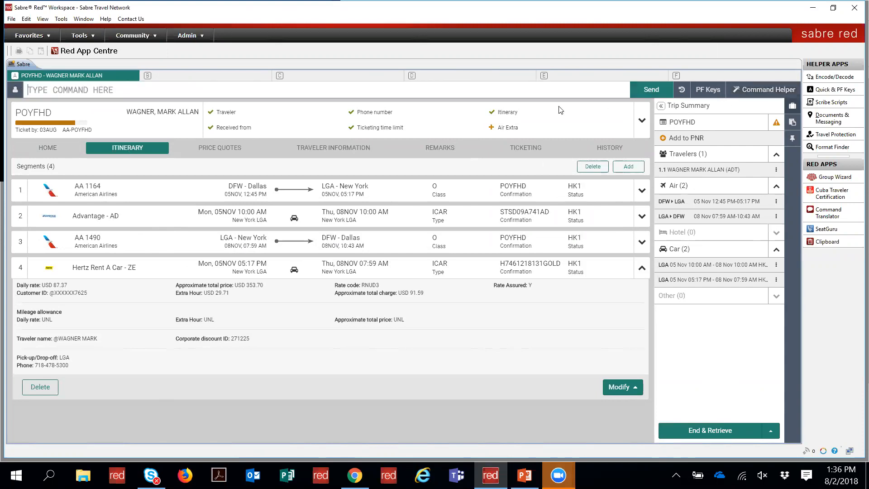
{"action": "type", "text": "/2/0"}
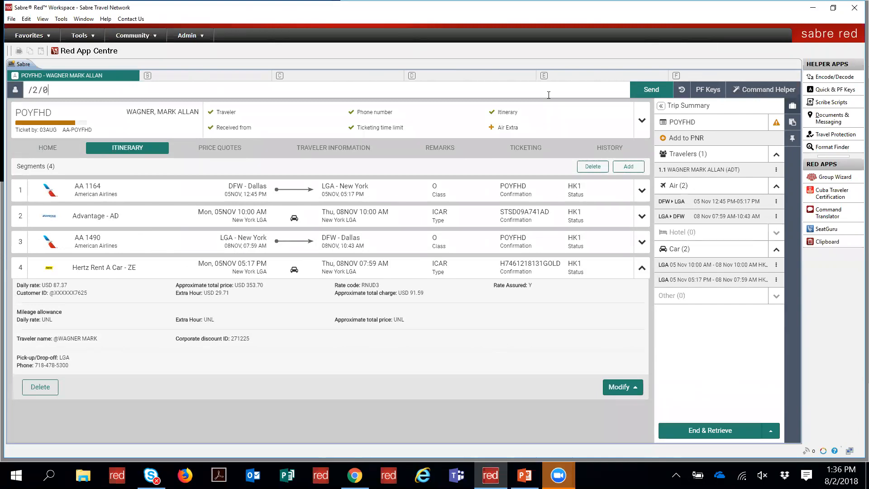
{"action": "key", "text": "BackSpace"}
{"action": "type", "text": "4"}
{"action": "key", "text": "Return"}
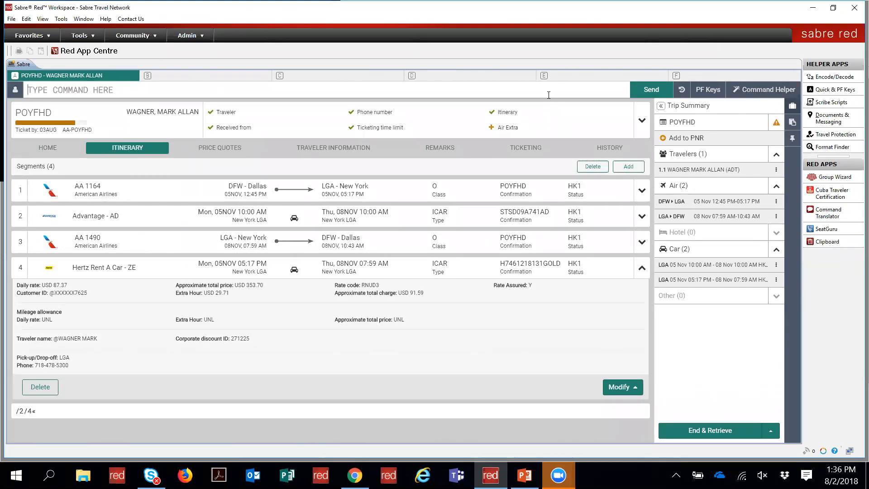
Step: Return to the graphical interface and redisplay the PNR with *A
{"action": "left_click", "coordinate": [749, 93]}
{"action": "left_click", "coordinate": [218, 89]}
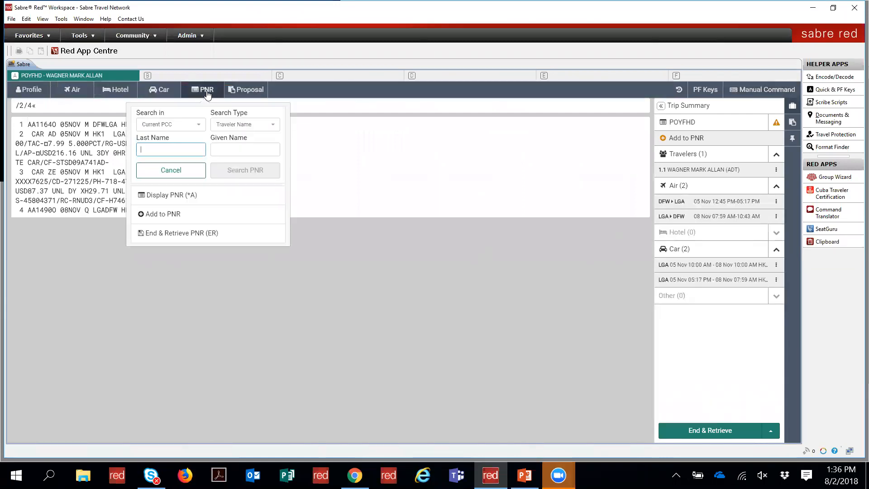
{"action": "left_click", "coordinate": [167, 196]}
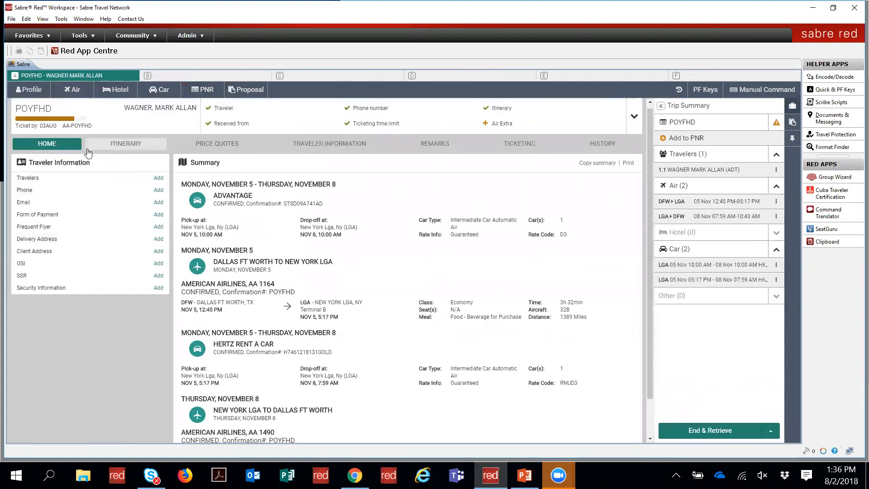
Step: Delete itinerary segment 2, the Advantage car, and confirm the deletion
{"action": "left_click", "coordinate": [124, 149]}
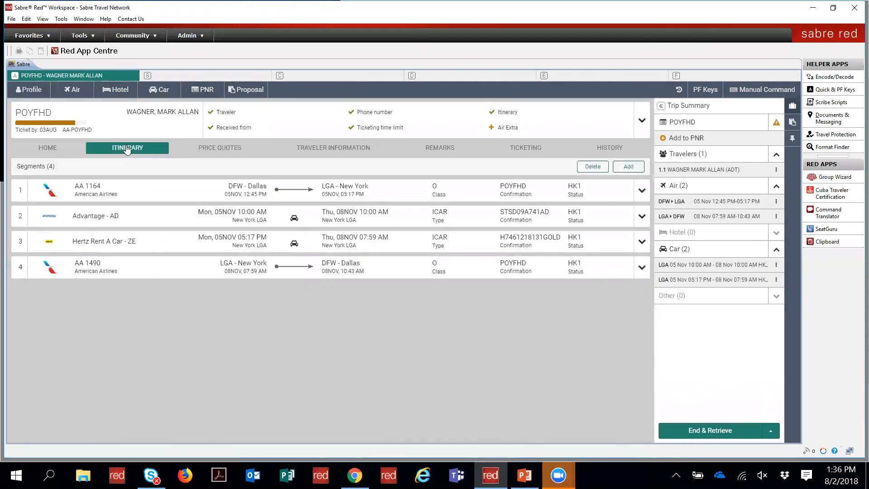
{"action": "left_click", "coordinate": [643, 217]}
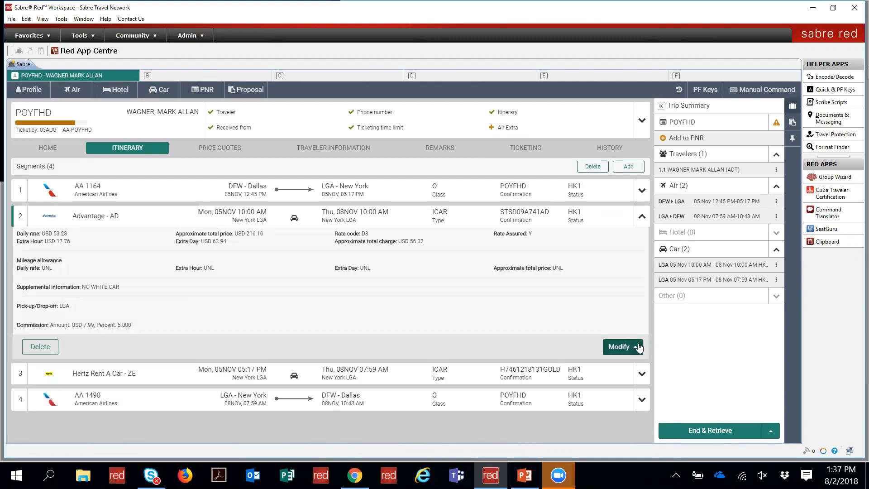
{"action": "left_click", "coordinate": [589, 168]}
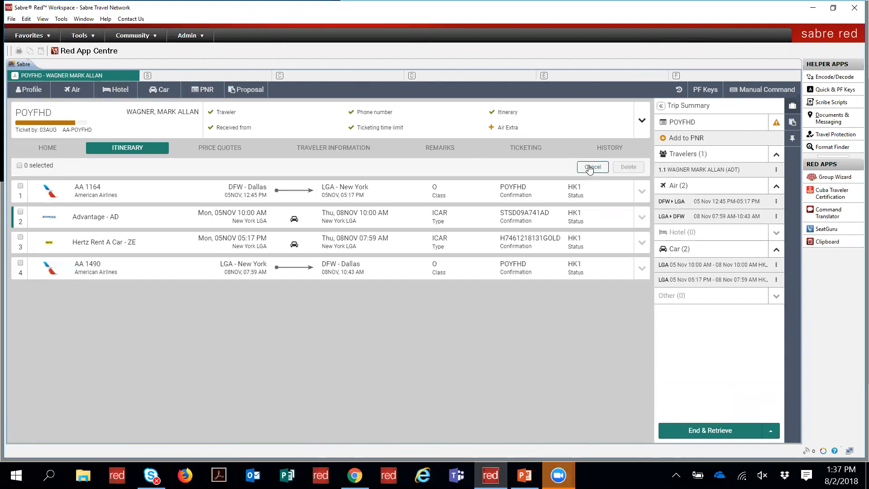
{"action": "left_click", "coordinate": [21, 212]}
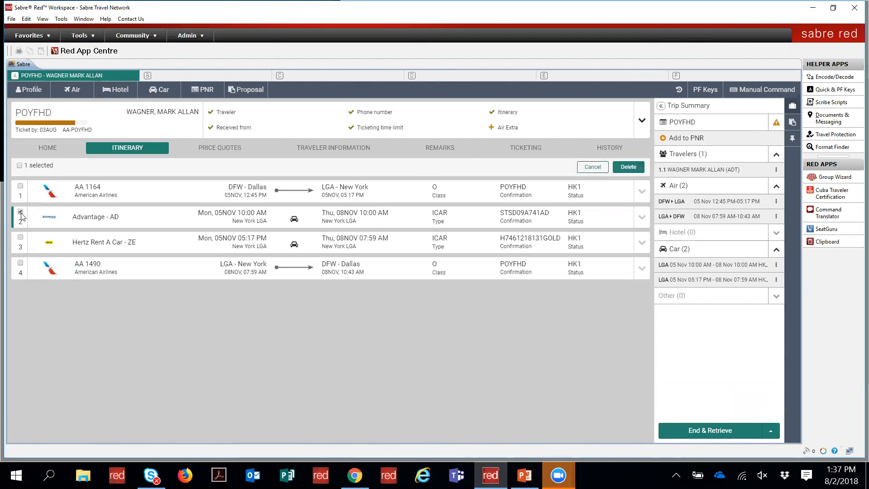
{"action": "left_click", "coordinate": [634, 168]}
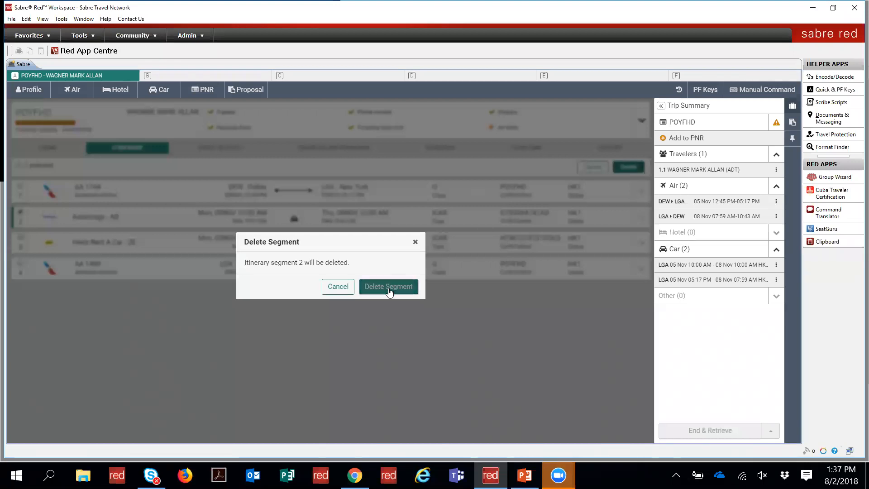
{"action": "left_click", "coordinate": [388, 288]}
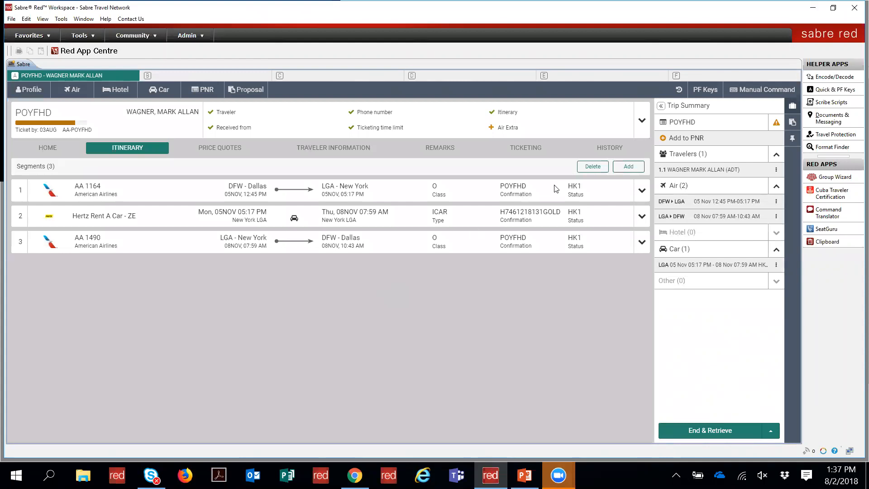
Step: Select all three remaining segments, then cancel without deleting any of them
{"action": "left_click", "coordinate": [600, 167]}
{"action": "left_click", "coordinate": [19, 165]}
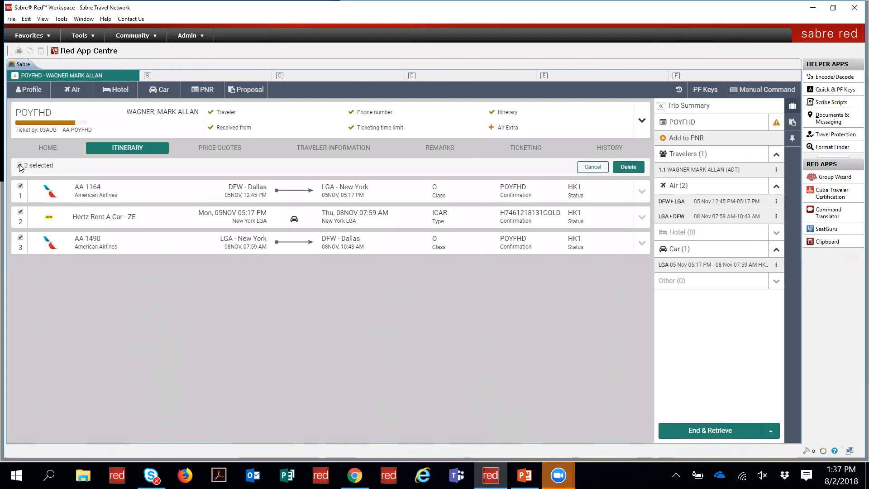
{"action": "left_click", "coordinate": [595, 167]}
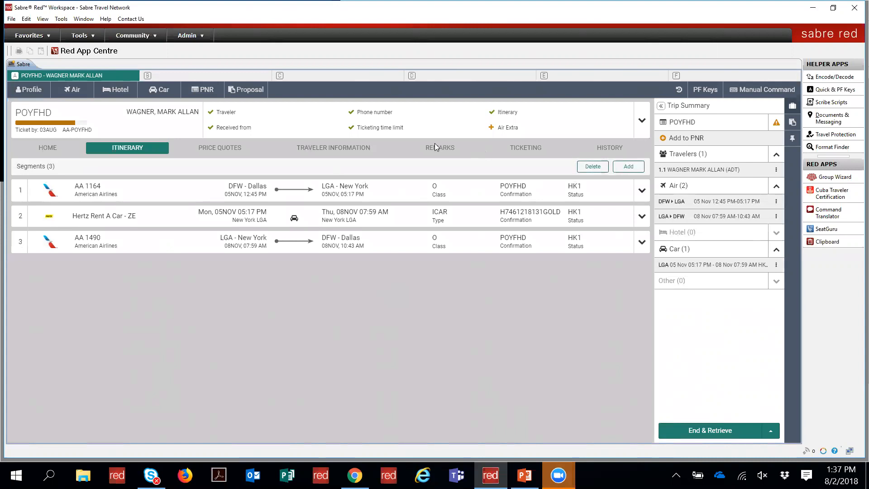
{"action": "left_click", "coordinate": [158, 90]}
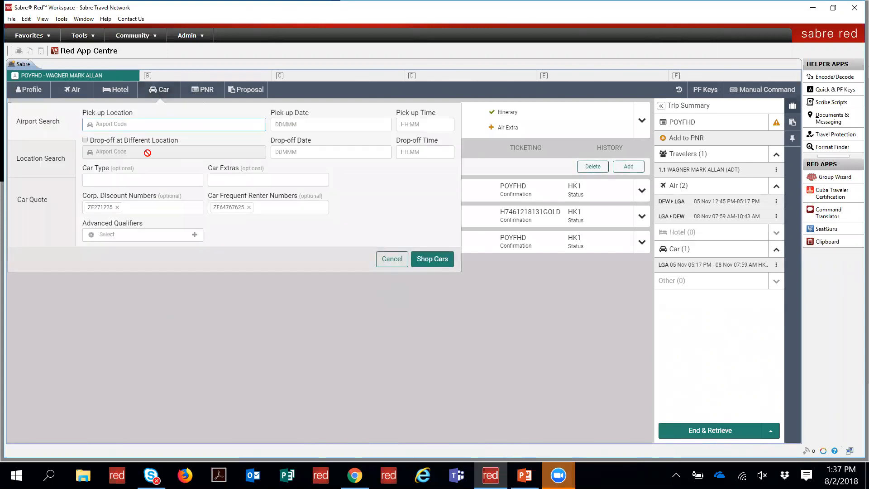
Step: Browse Car Quote, Airport and Location search options, close the car form, and open Hotel Availability Search
{"action": "left_click", "coordinate": [37, 205]}
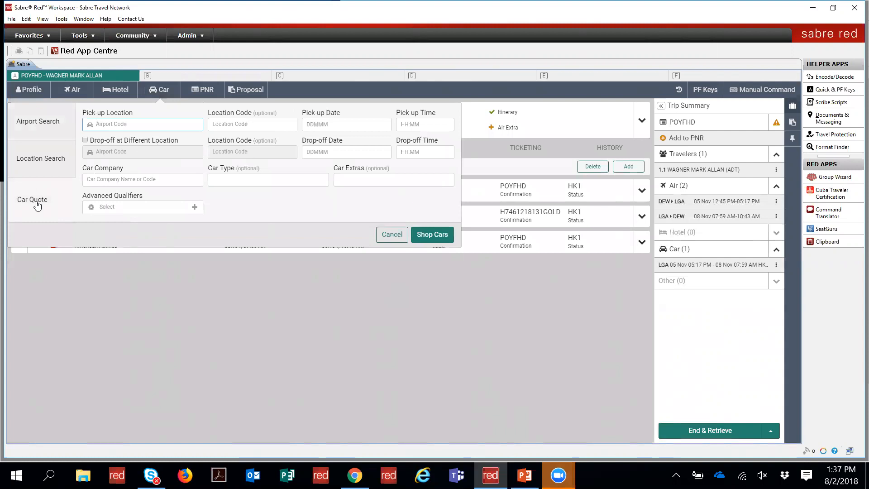
{"action": "left_click", "coordinate": [53, 121]}
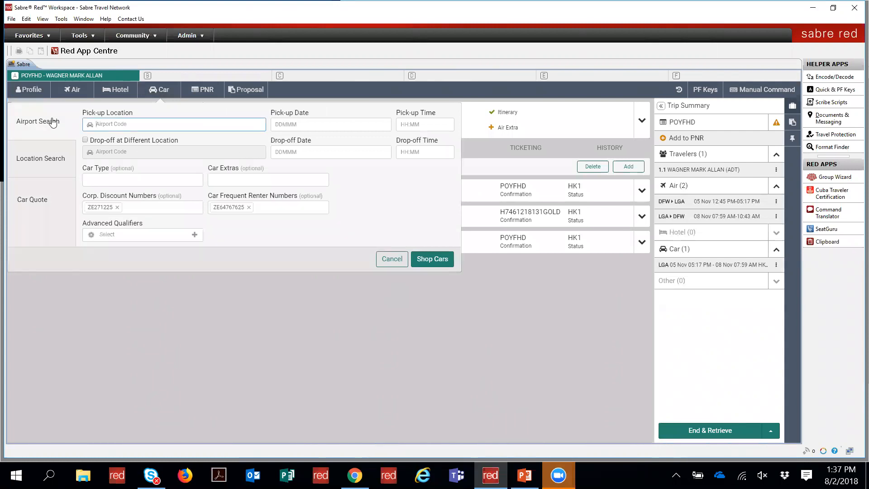
{"action": "left_click", "coordinate": [50, 153]}
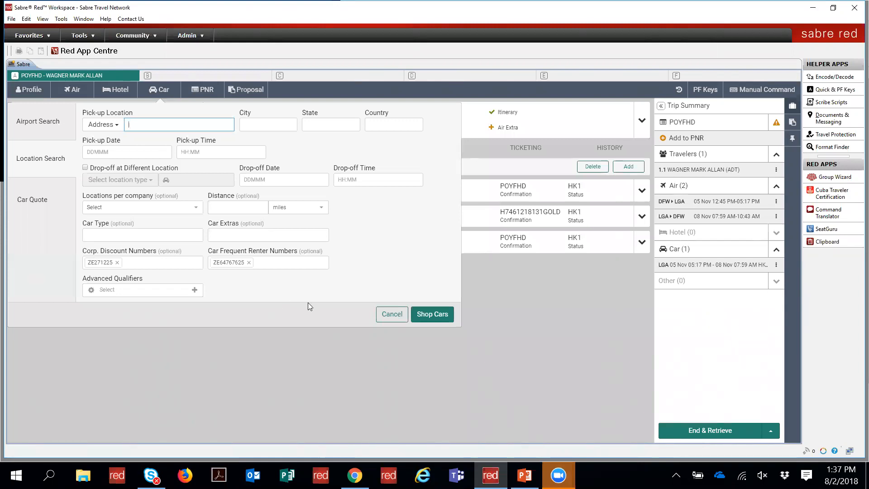
{"action": "left_click", "coordinate": [385, 314]}
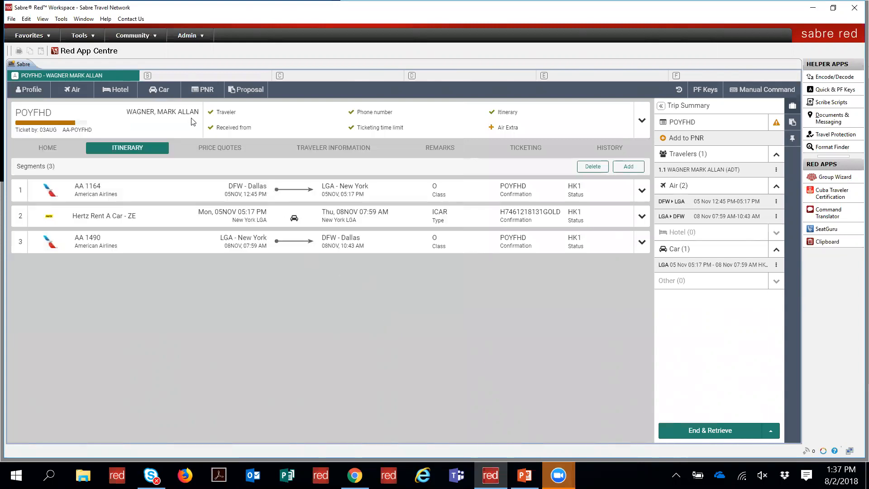
{"action": "left_click", "coordinate": [163, 95]}
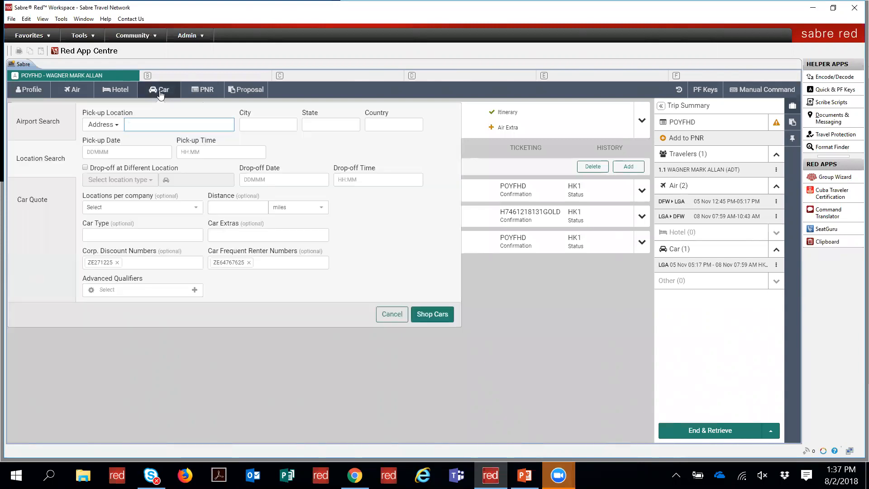
{"action": "left_click", "coordinate": [161, 94]}
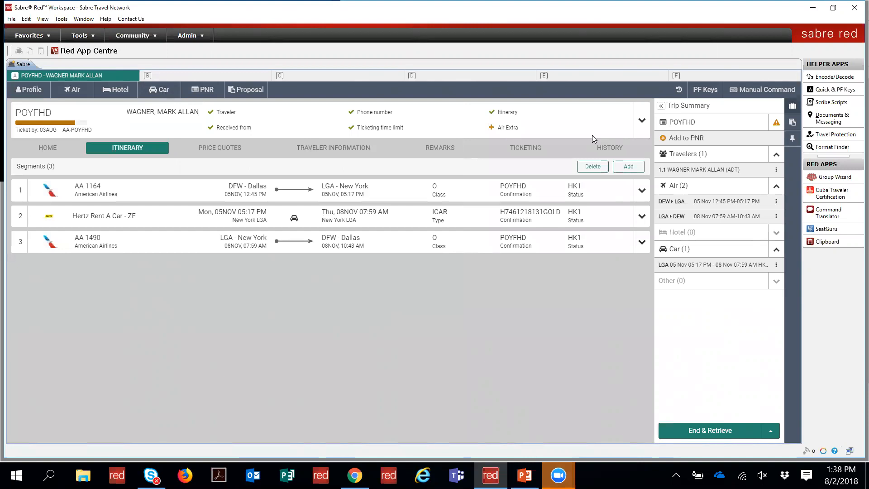
{"action": "left_click", "coordinate": [109, 93]}
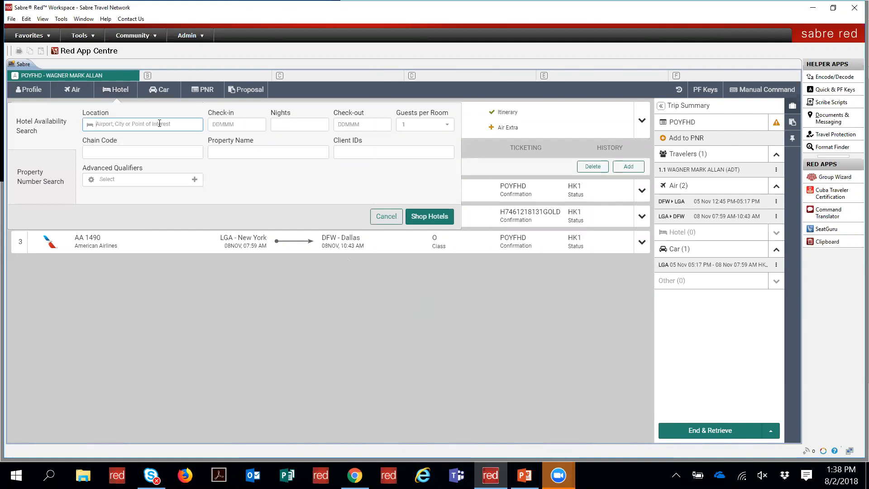
Step: Enter location LGA, check-in 5NOV, 3 nights ending 8NOV2018, with one guest
{"action": "type", "text": "lga"}
{"action": "key", "text": "Tab"}
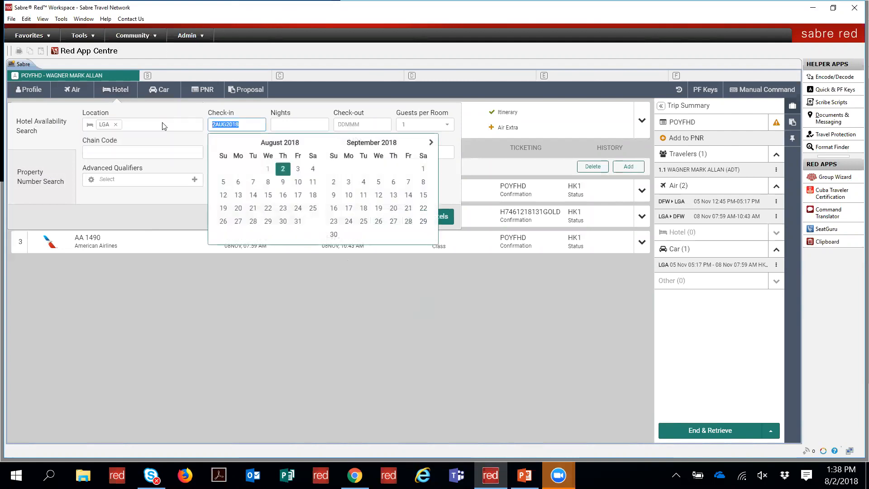
{"action": "type", "text": "5NOV"}
{"action": "key", "text": "Tab"}
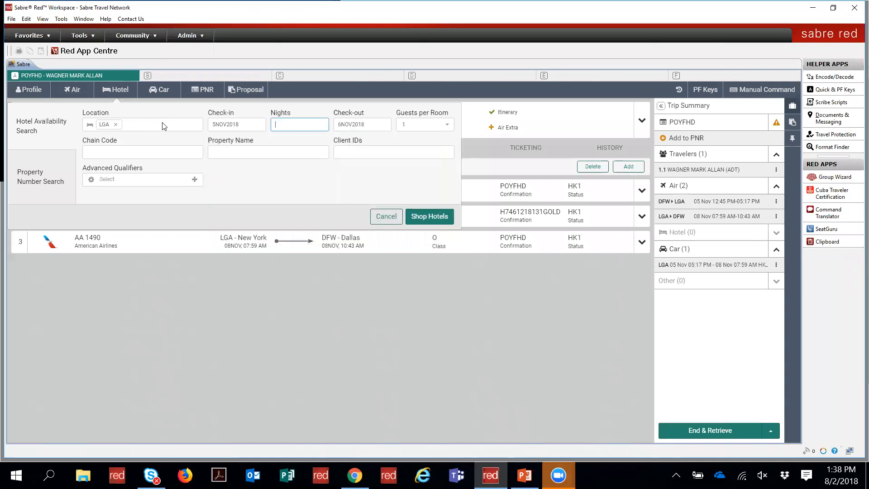
{"action": "type", "text": "3"}
{"action": "key", "text": "Tab"}
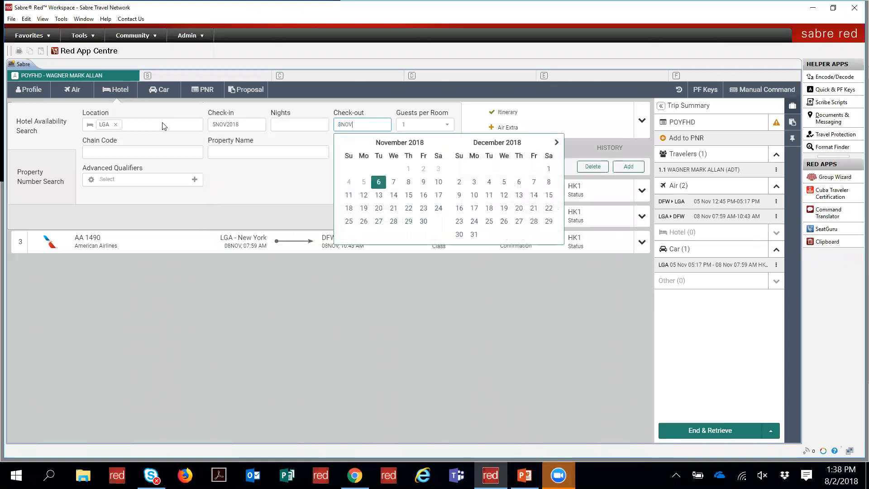
{"action": "key", "text": "Tab"}
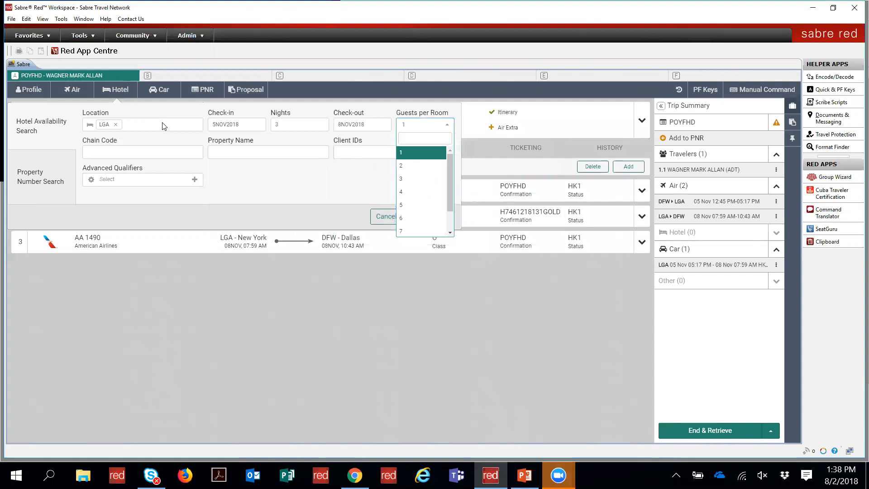
{"action": "key", "text": "Tab"}
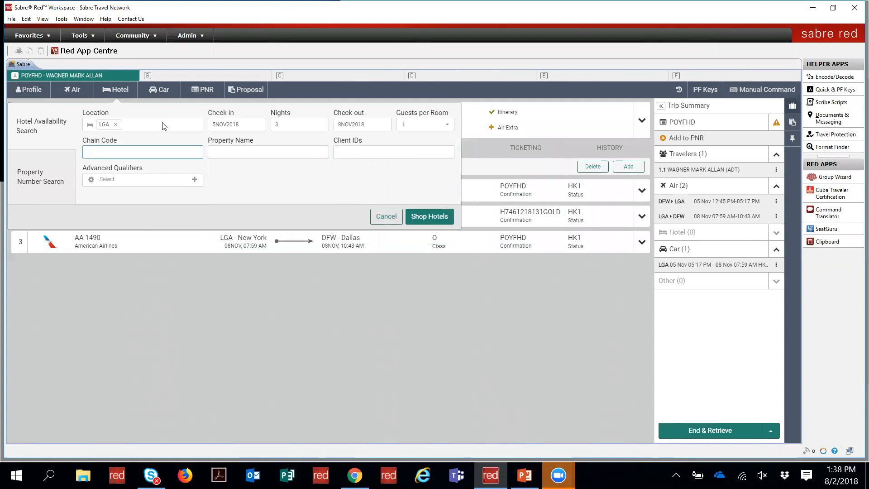
Step: Try chain code HY and property name 'freehand', then leave both fields empty
{"action": "type", "text": "HI"}
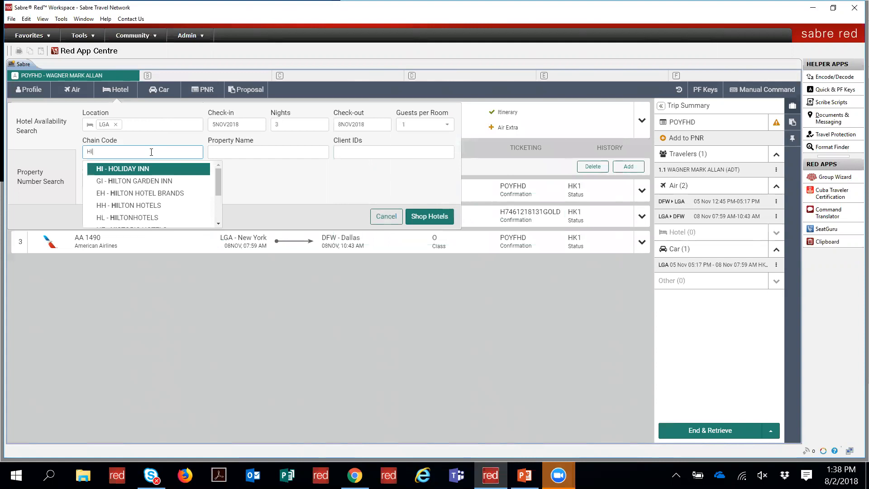
{"action": "key", "text": "BackSpace"}
{"action": "key", "text": "BackSpace"}
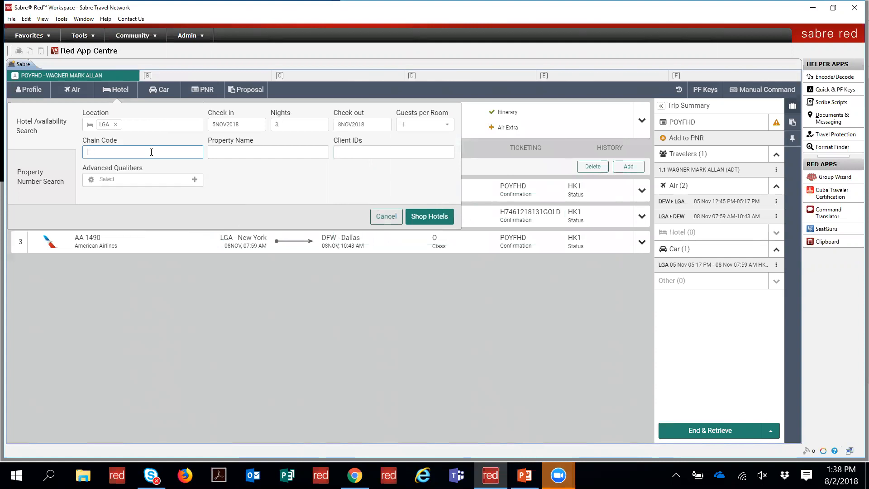
{"action": "type", "text": "HY"}
{"action": "key", "text": "Return"}
{"action": "left_click", "coordinate": [99, 152]}
{"action": "left_click", "coordinate": [228, 153]}
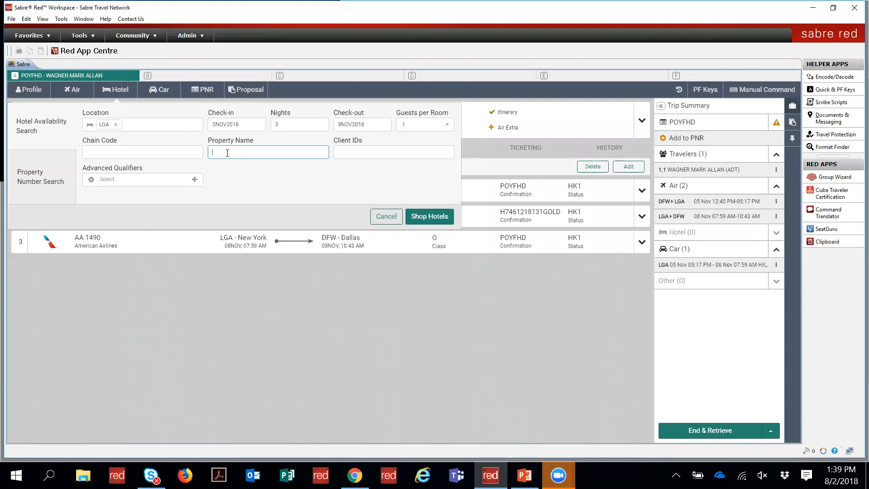
{"action": "type", "text": "freehand"}
{"action": "key", "text": "BackSpace"}
{"action": "key", "text": "BackSpace"}
{"action": "key", "text": "BackSpace"}
{"action": "key", "text": "BackSpace"}
{"action": "key", "text": "BackSpace"}
{"action": "key", "text": "BackSpace"}
{"action": "key", "text": "BackSpace"}
{"action": "key", "text": "BackSpace"}
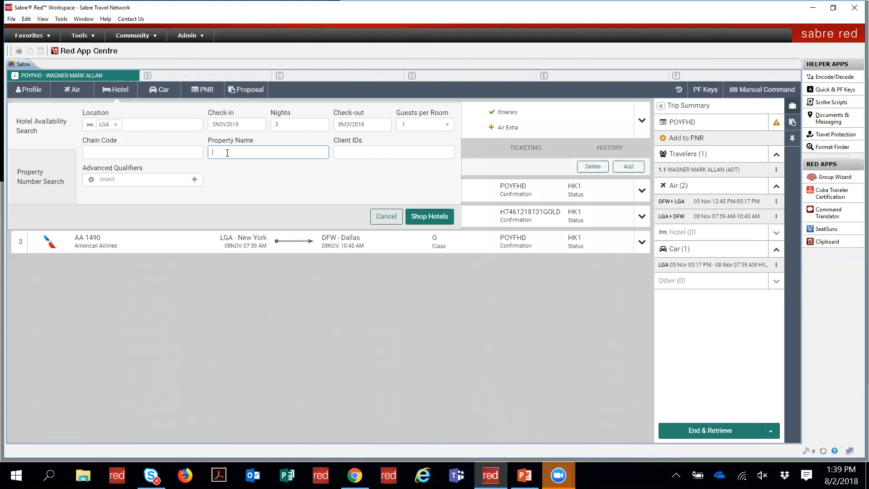
{"action": "type", "text": "fre"}
{"action": "key", "text": "BackSpace"}
{"action": "key", "text": "BackSpace"}
{"action": "key", "text": "BackSpace"}
Step: Add API as the client ID and run the hotel availability search
{"action": "key", "text": "Tab"}
{"action": "type", "text": "AP"}
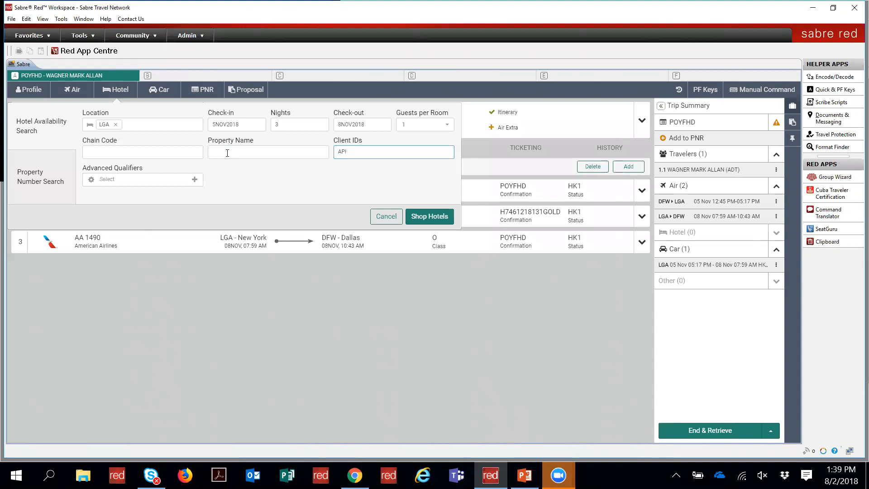
{"action": "type", "text": "I"}
{"action": "left_click", "coordinate": [195, 180]}
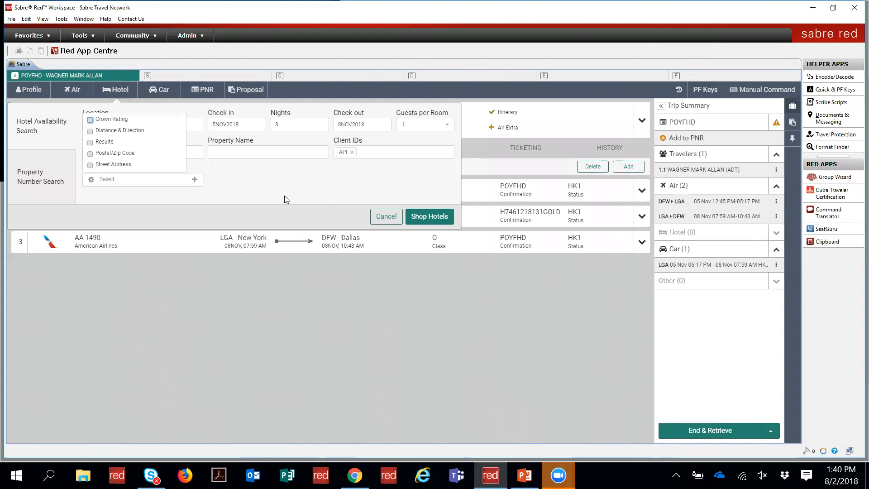
{"action": "left_click", "coordinate": [423, 217]}
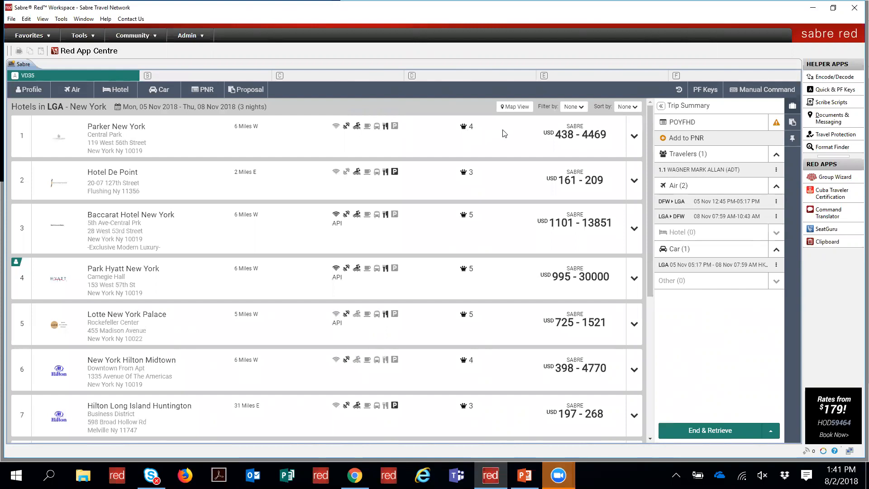
Step: Show the LGA hotel results on the Hotels Map
{"action": "left_click", "coordinate": [513, 114]}
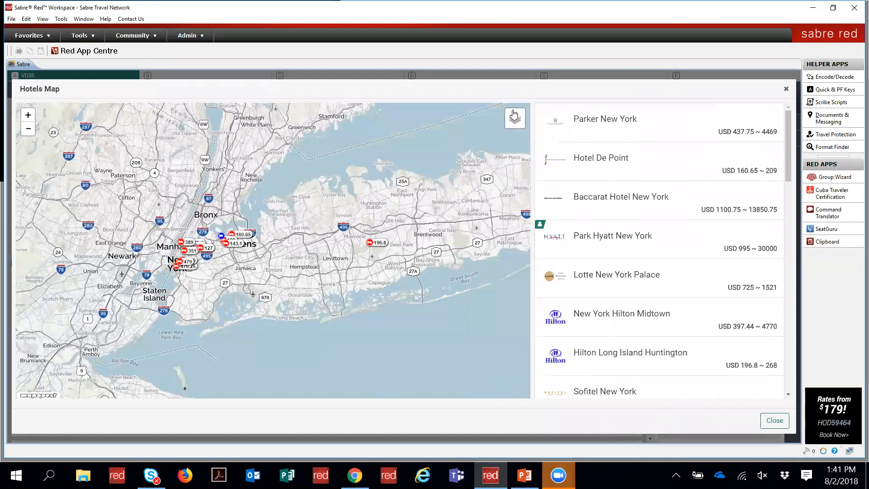
Step: Cycle the hotels map through satellite, street, dark and light styles
{"action": "left_click", "coordinate": [29, 116]}
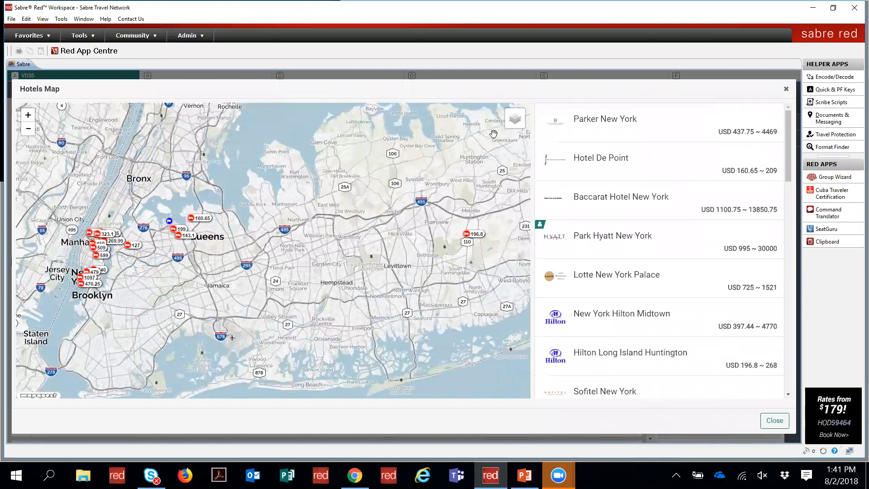
{"action": "mouse_move", "coordinate": [523, 128]}
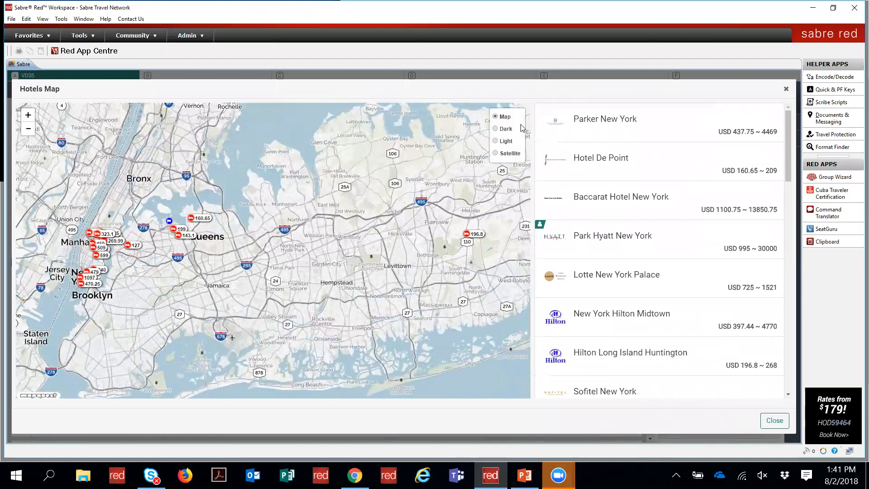
{"action": "left_click", "coordinate": [503, 157]}
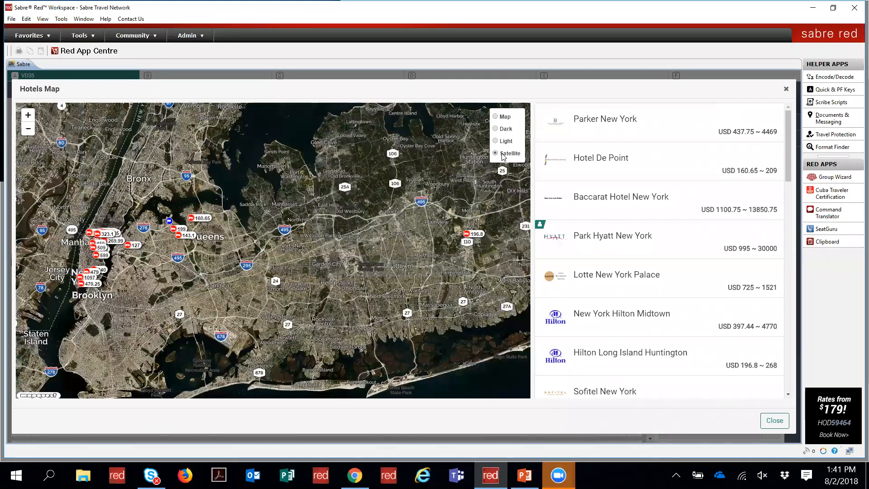
{"action": "left_click", "coordinate": [495, 117]}
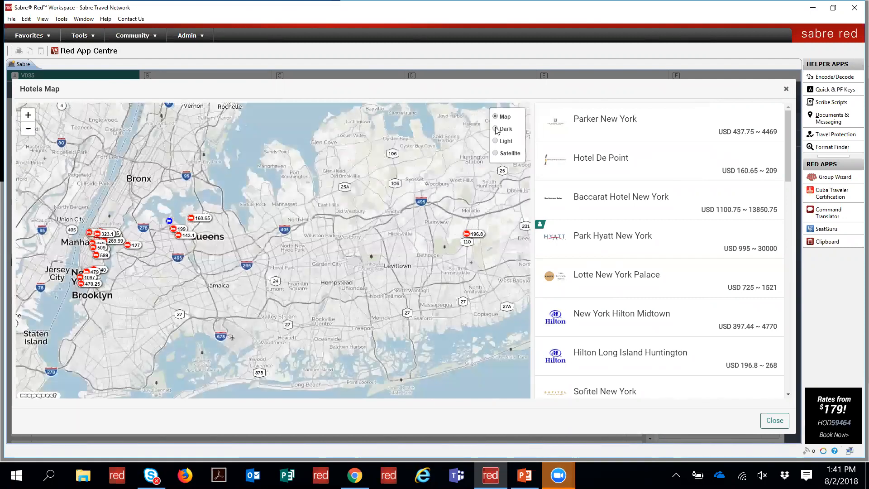
{"action": "left_click", "coordinate": [495, 130]}
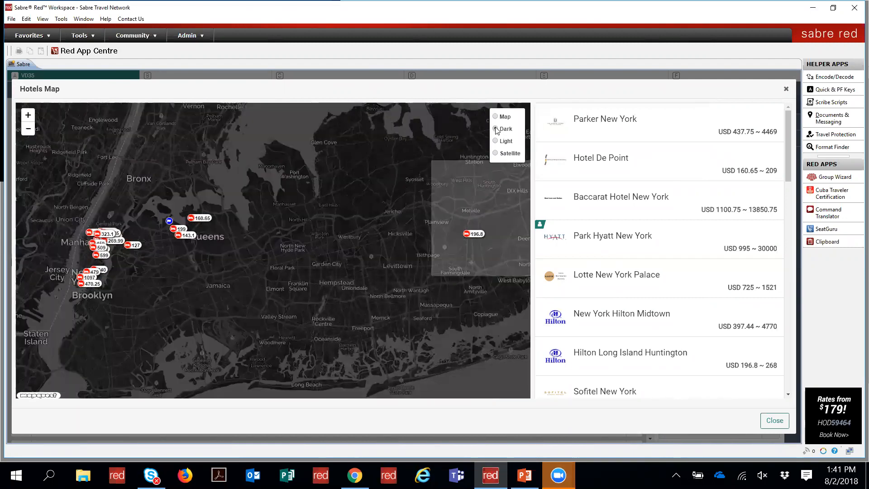
{"action": "left_click", "coordinate": [496, 142]}
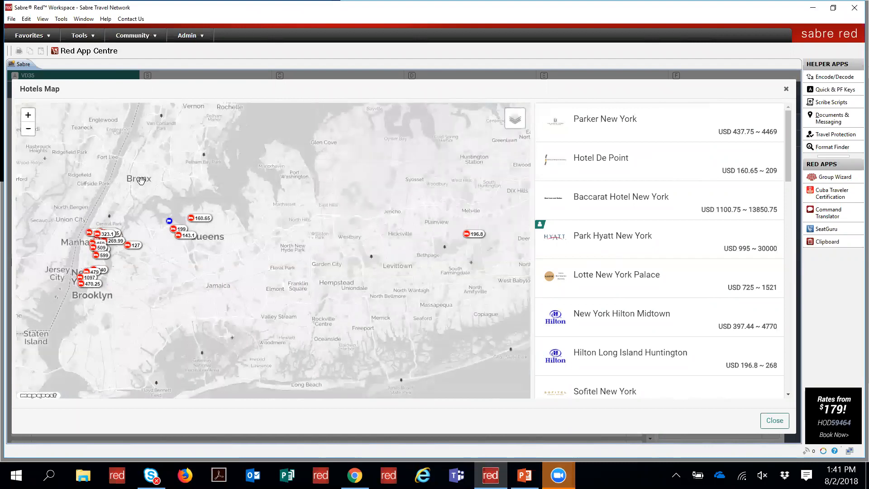
Step: Zoom into Manhattan, view The Plaza and Marriott East Side, then close the map
{"action": "left_click", "coordinate": [29, 115]}
{"action": "left_click", "coordinate": [28, 115]}
{"action": "left_click_drag", "start_coordinate": [137, 261], "coordinate": [454, 287]}
{"action": "left_click_drag", "start_coordinate": [110, 180], "coordinate": [335, 268]}
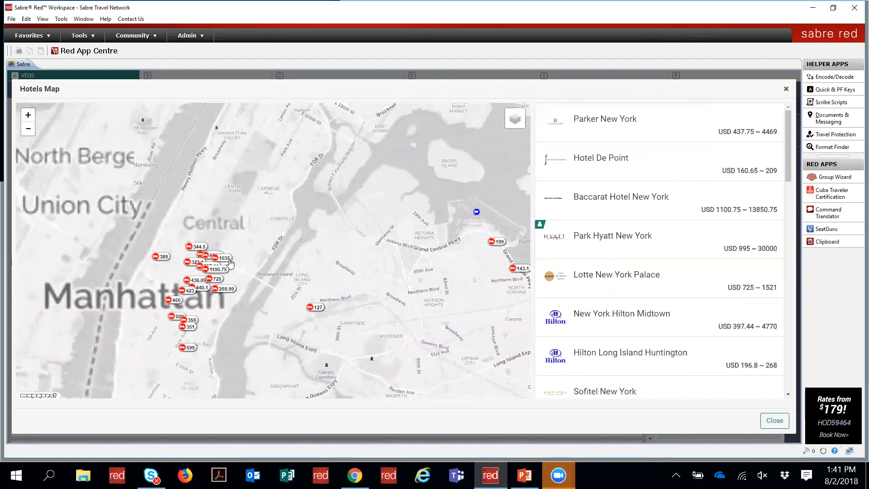
{"action": "left_click", "coordinate": [232, 261]}
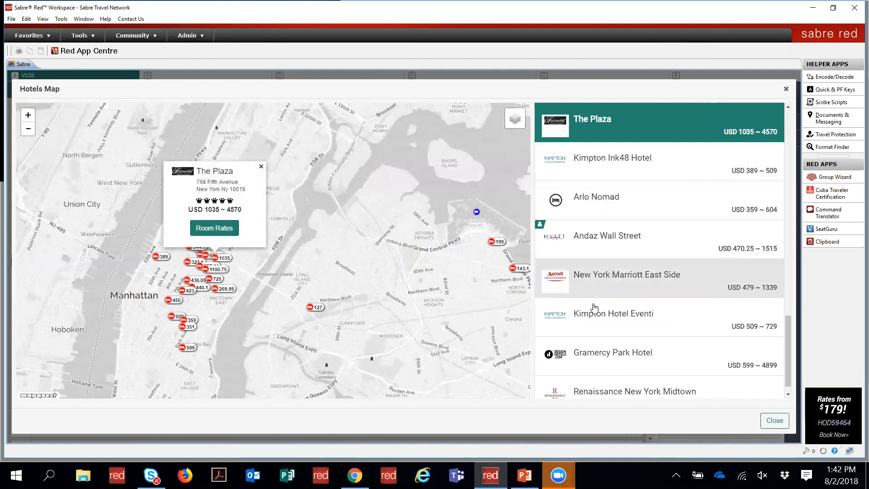
{"action": "left_click", "coordinate": [602, 280]}
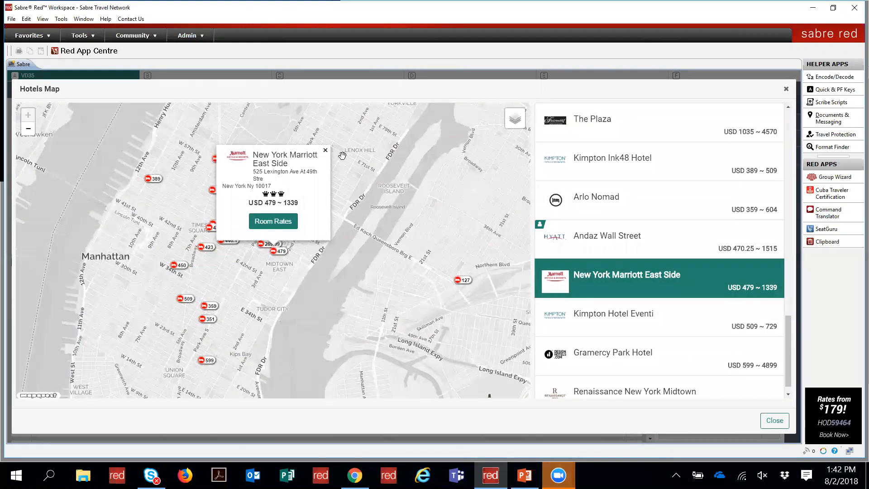
{"action": "left_click", "coordinate": [326, 150]}
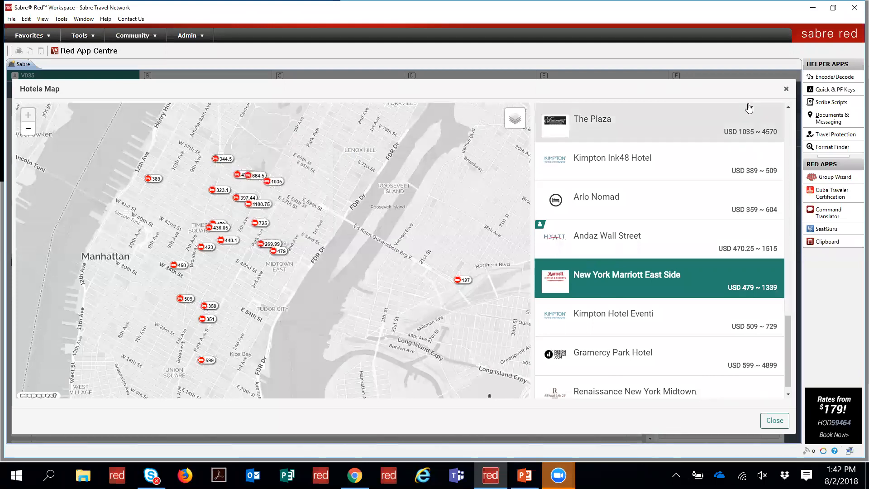
{"action": "left_click", "coordinate": [786, 89]}
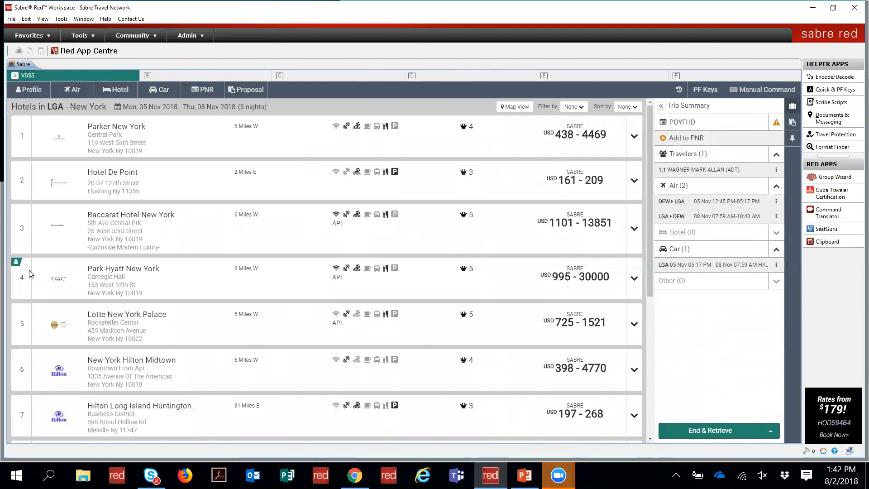
Step: Scroll through the LGA hotel list and open the Filter by options
{"action": "mouse_move", "coordinate": [15, 266]}
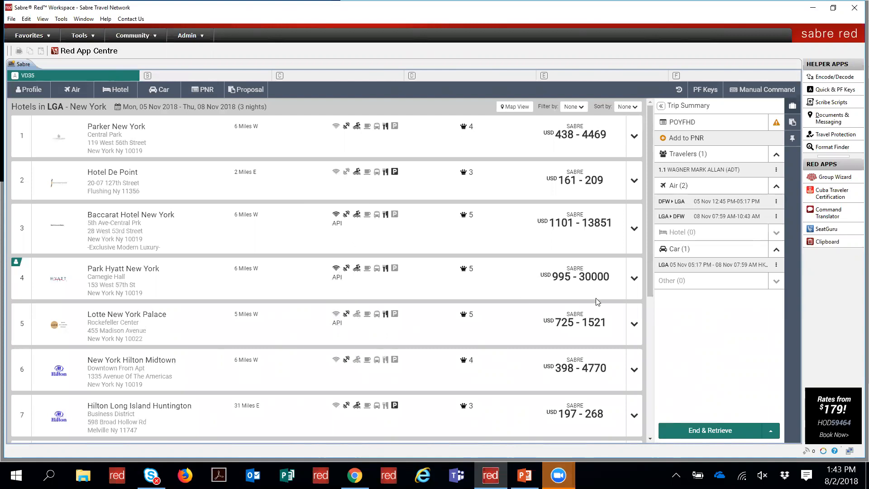
{"action": "left_click_drag", "start_coordinate": [651, 286], "coordinate": [650, 448]}
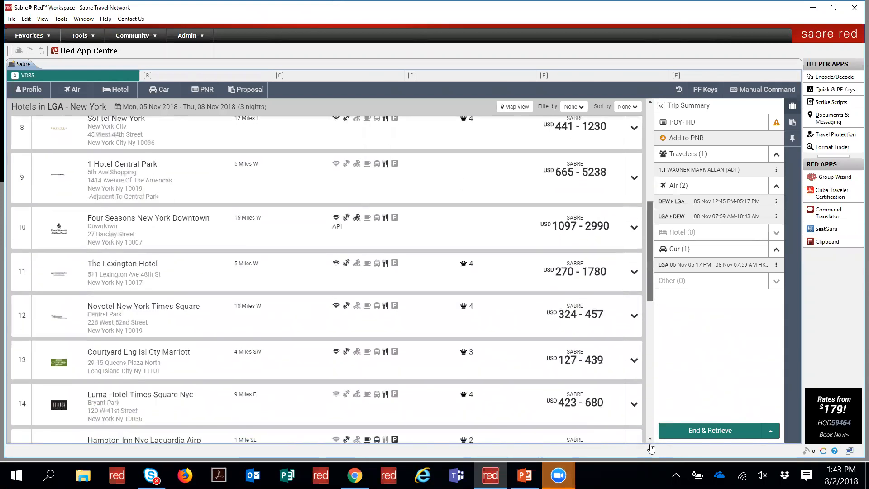
{"action": "left_click_drag", "start_coordinate": [650, 300], "coordinate": [649, 168]}
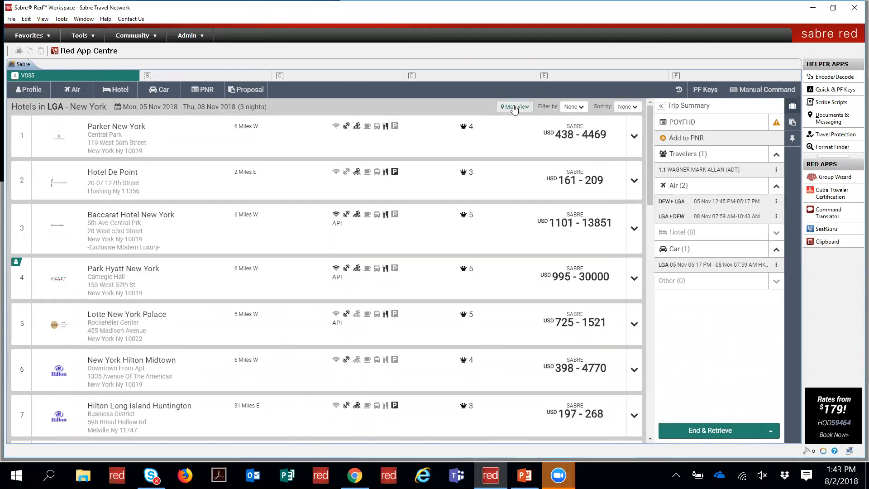
{"action": "left_click", "coordinate": [574, 107]}
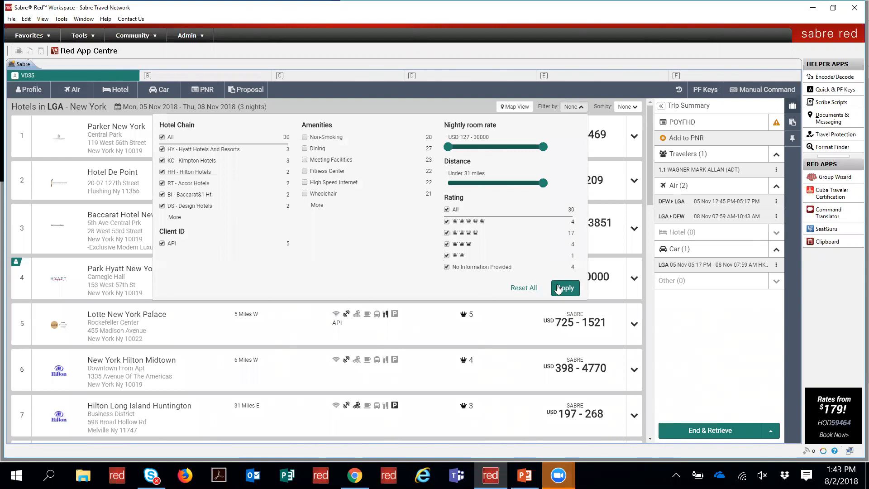
Step: Apply the API filter to leave five hotels and expand Park Hyatt New York's details
{"action": "left_click", "coordinate": [565, 288]}
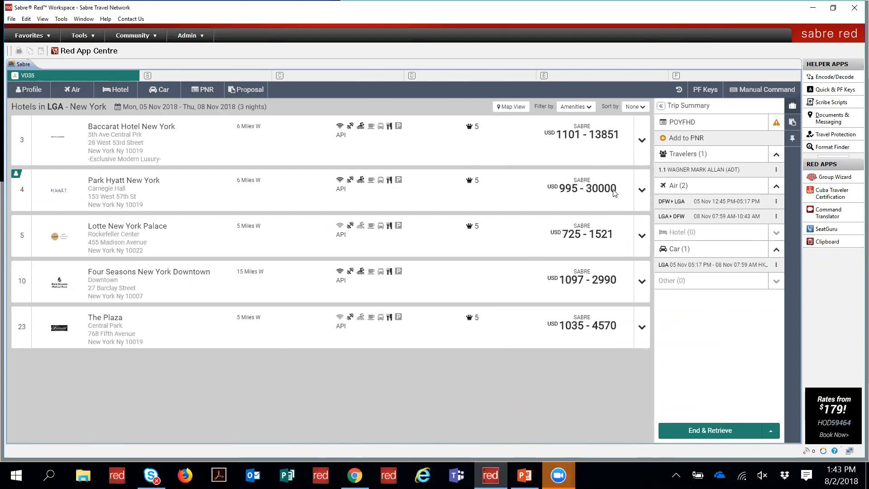
{"action": "left_click", "coordinate": [641, 193]}
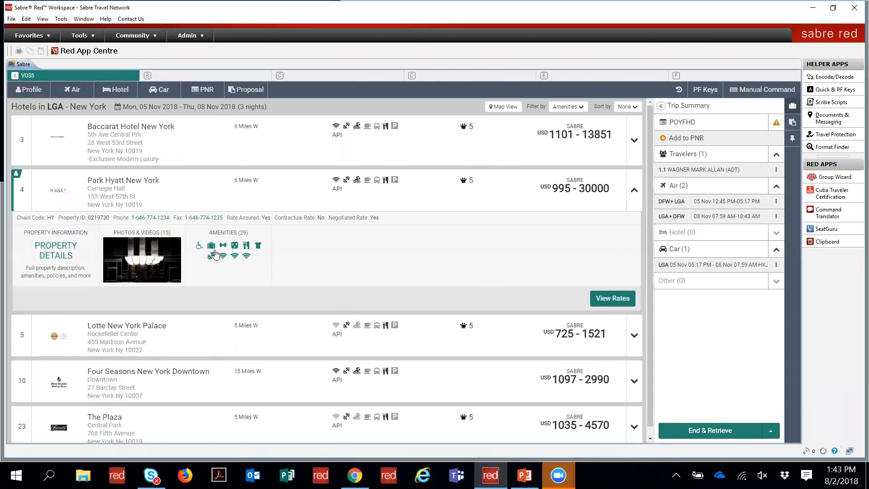
{"action": "left_click", "coordinate": [59, 250]}
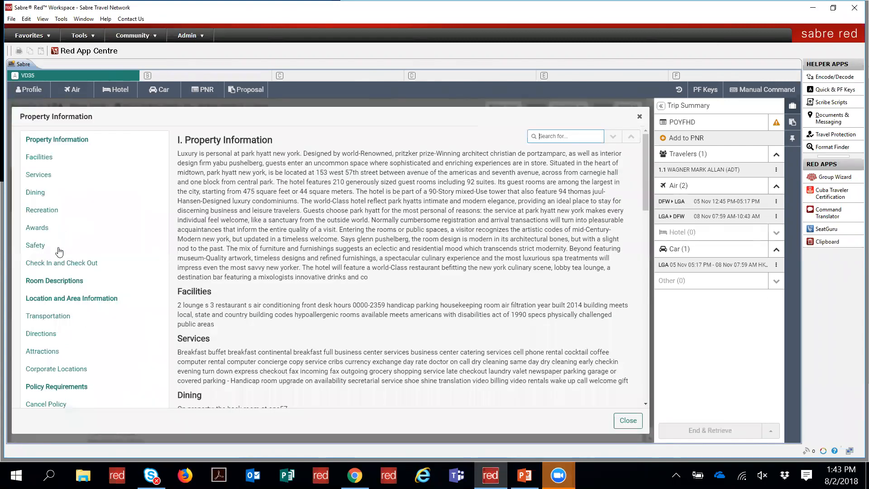
{"action": "left_click", "coordinate": [45, 157]}
{"action": "left_click", "coordinate": [41, 172]}
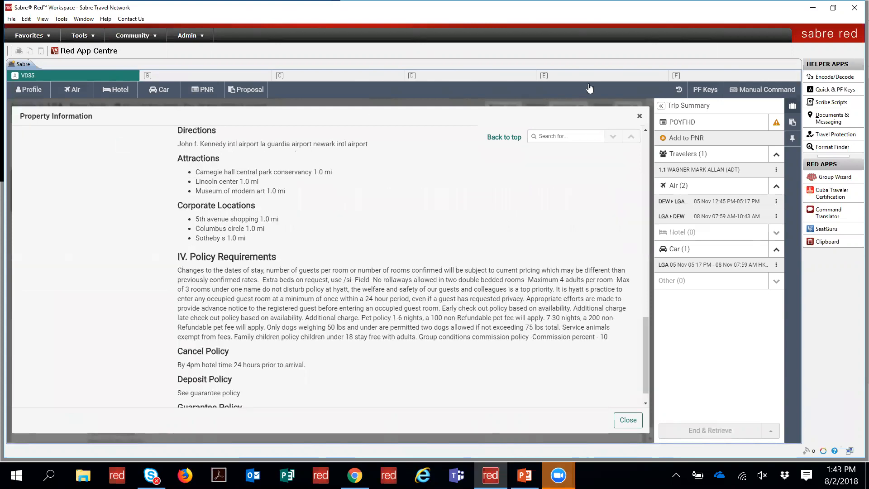
{"action": "left_click", "coordinate": [639, 118]}
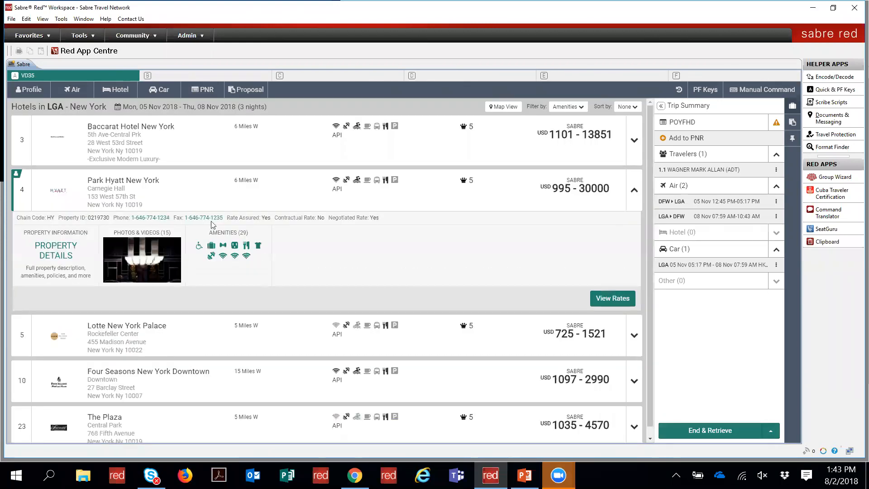
{"action": "left_click", "coordinate": [140, 257]}
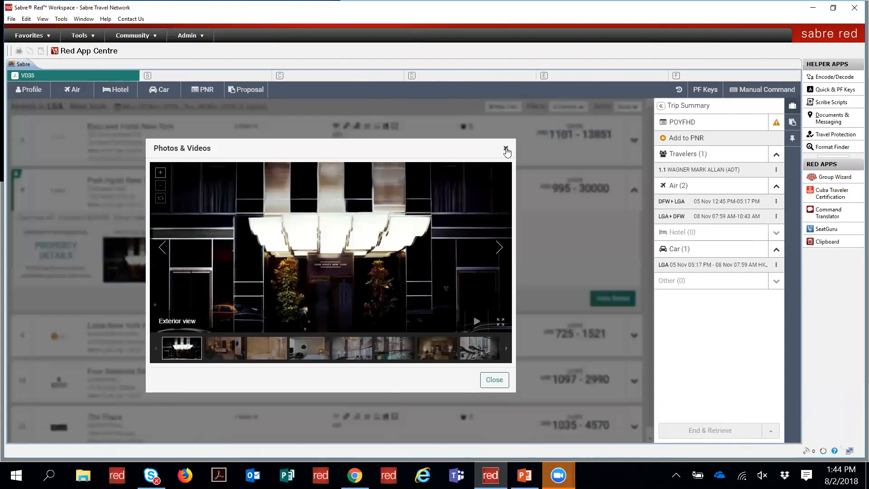
{"action": "left_click", "coordinate": [506, 149]}
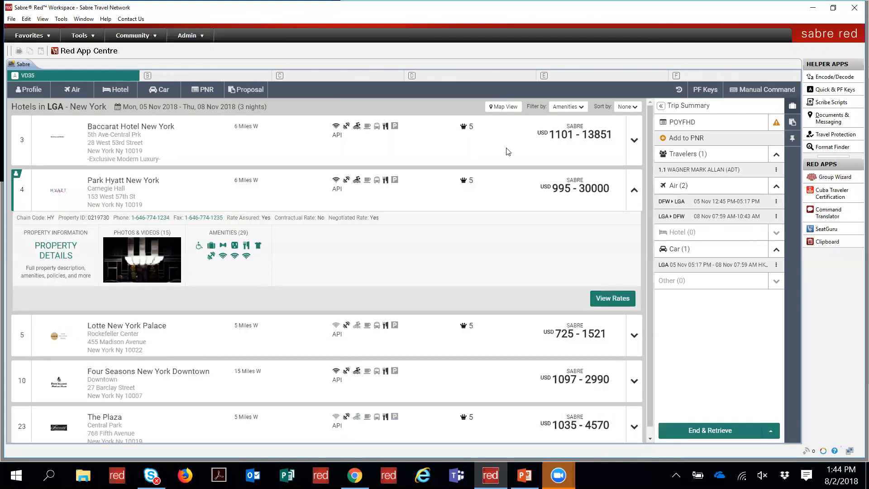
{"action": "left_click", "coordinate": [218, 247]}
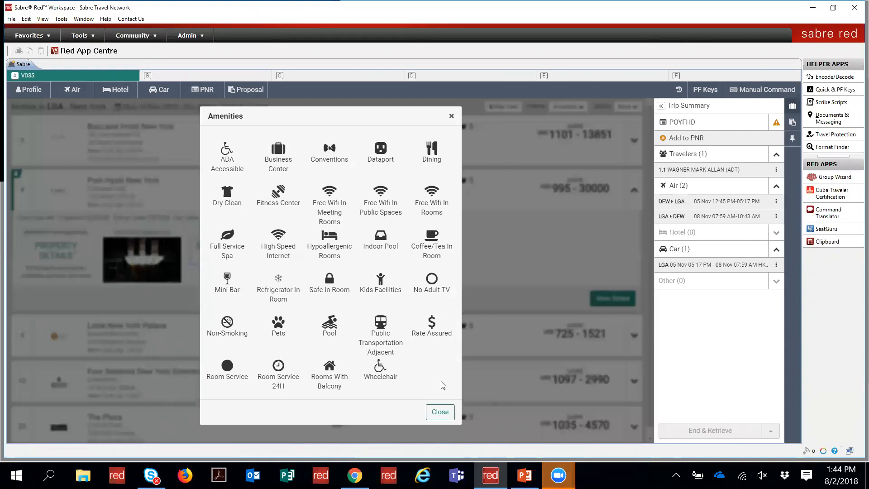
{"action": "left_click", "coordinate": [436, 413]}
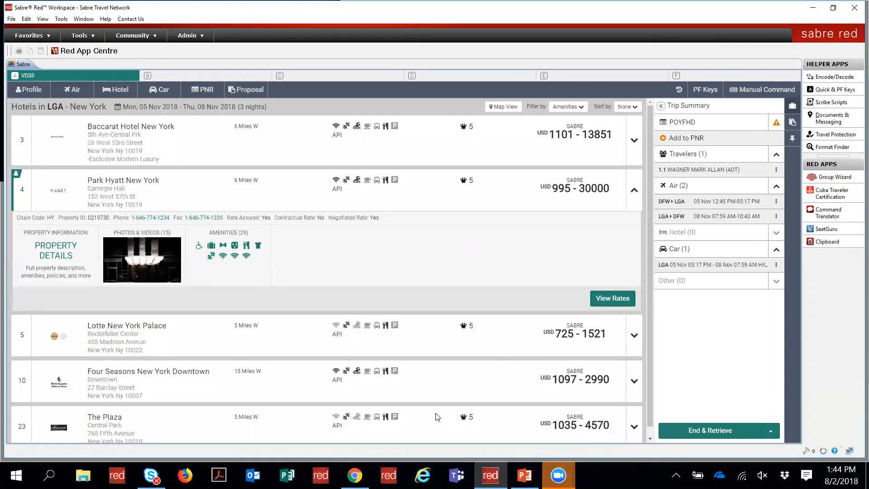
{"action": "left_click", "coordinate": [623, 299]}
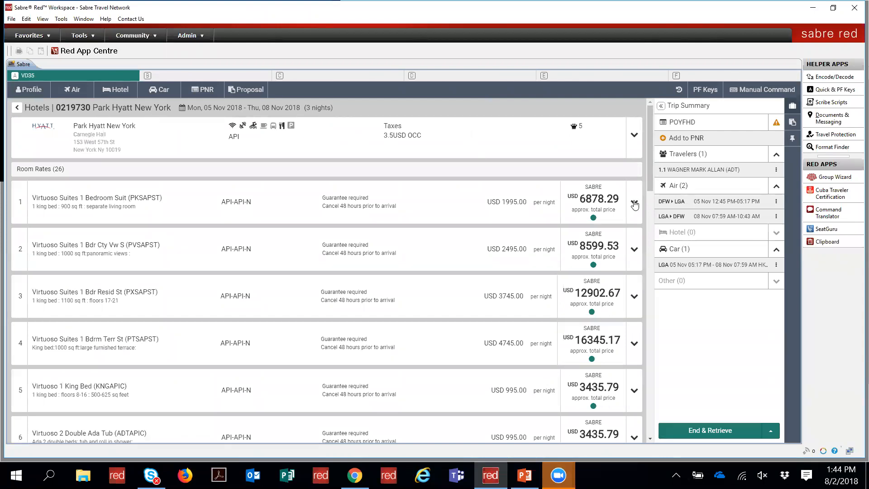
Step: Expand the Virtuoso Suites 1 Bedroom rate to see taxes, cancellation and guarantee terms
{"action": "left_click", "coordinate": [634, 203]}
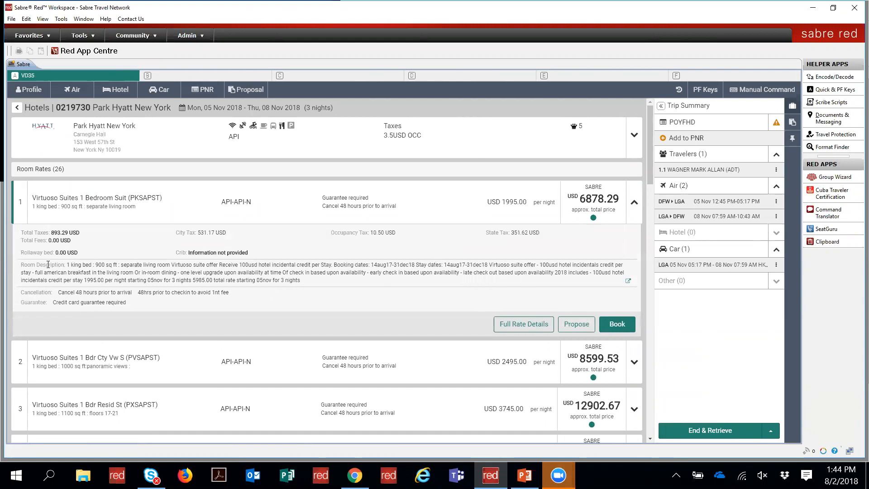
{"action": "left_click_drag", "start_coordinate": [20, 265], "coordinate": [330, 281]}
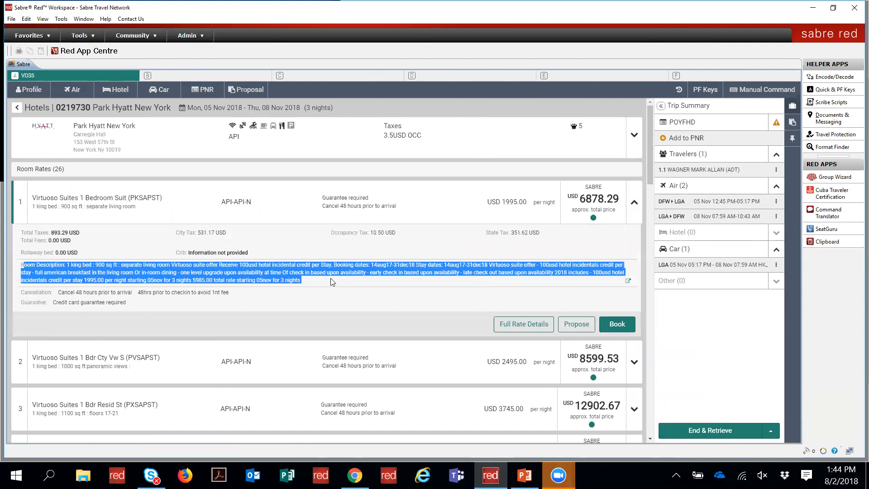
{"action": "left_click", "coordinate": [332, 213]}
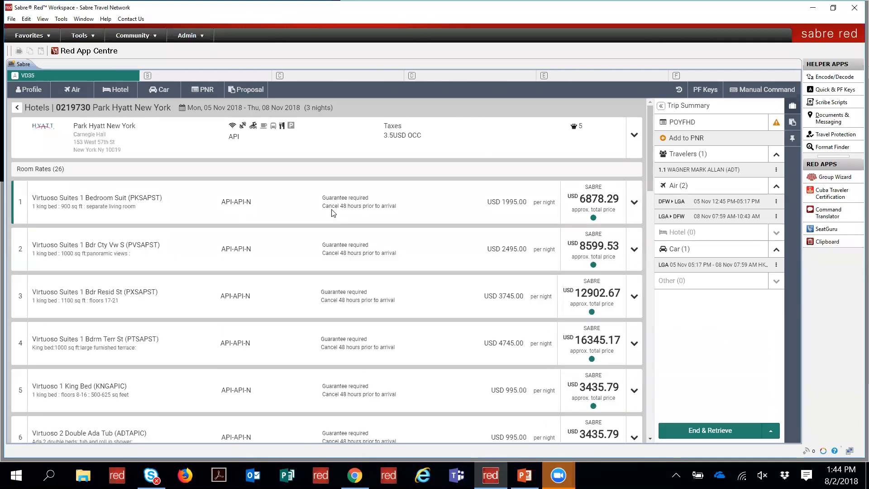
{"action": "left_click", "coordinate": [634, 203]}
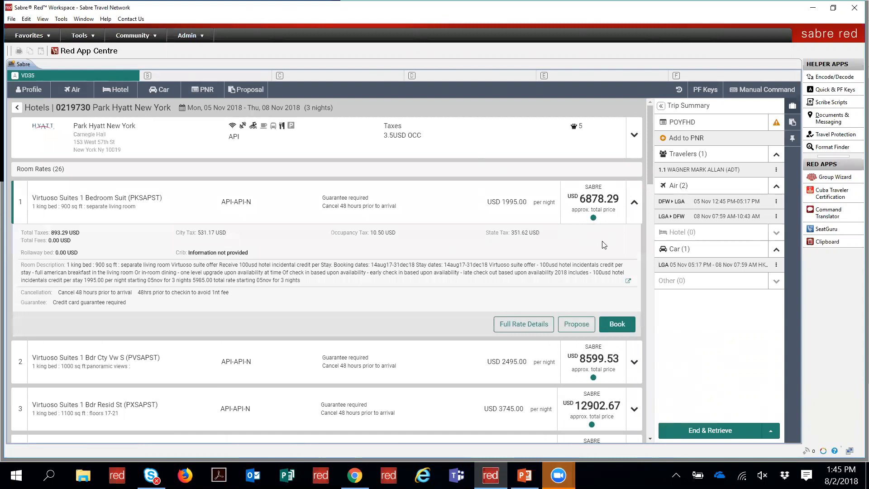
Step: Review the suite's rate policies, price information and classic HRD response, then book it
{"action": "left_click", "coordinate": [629, 283]}
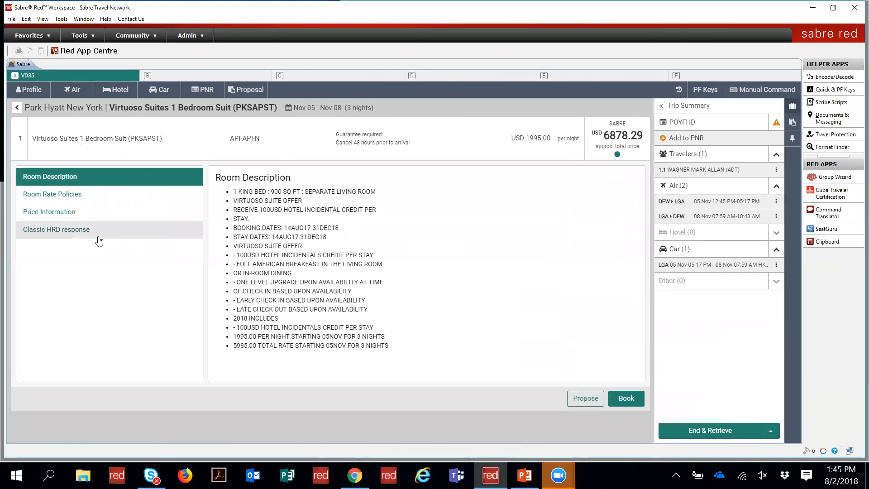
{"action": "left_click", "coordinate": [67, 195]}
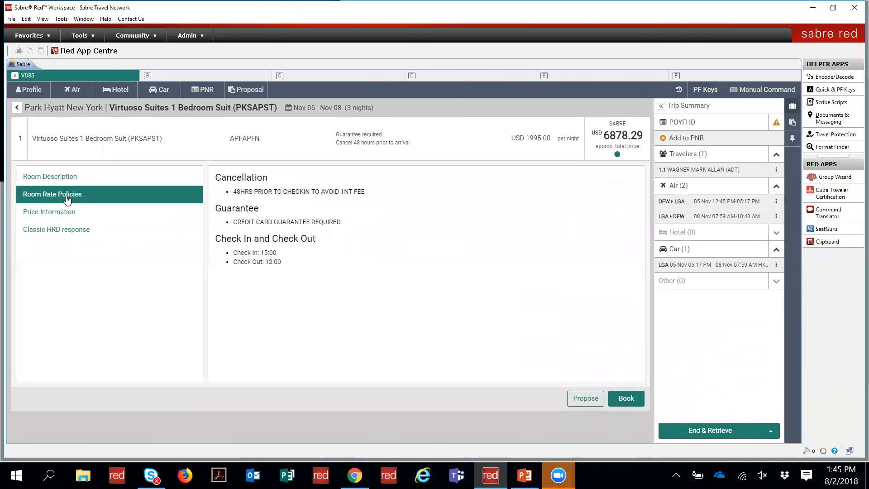
{"action": "left_click", "coordinate": [64, 213]}
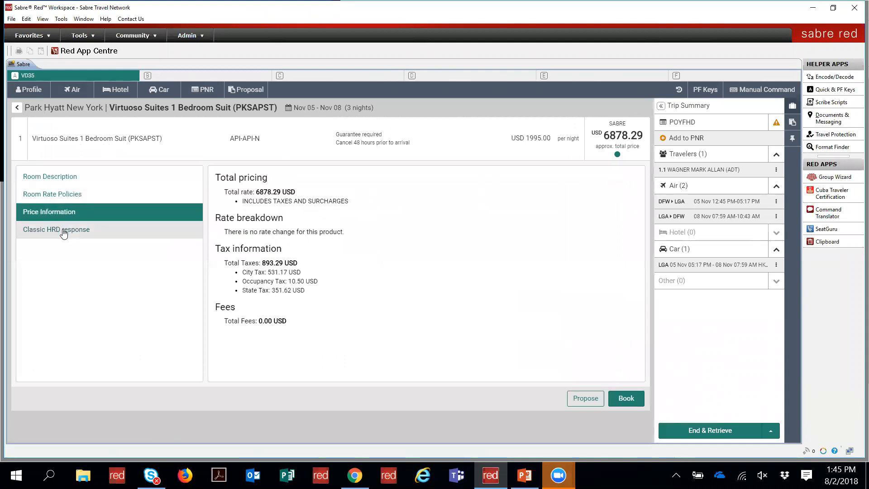
{"action": "left_click", "coordinate": [64, 231]}
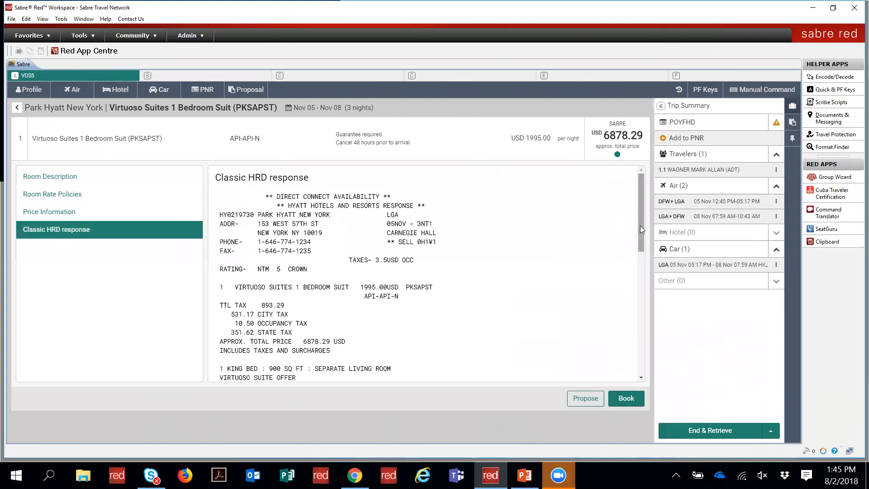
{"action": "left_click_drag", "start_coordinate": [640, 225], "coordinate": [639, 296]}
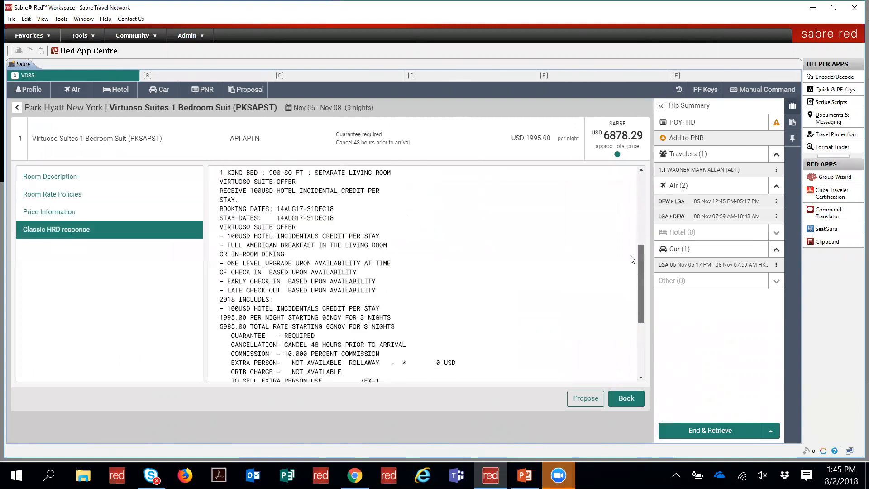
{"action": "scroll", "coordinate": [632, 260], "scroll_direction": "up", "scroll_amount": 7}
{"action": "left_click", "coordinate": [625, 399]}
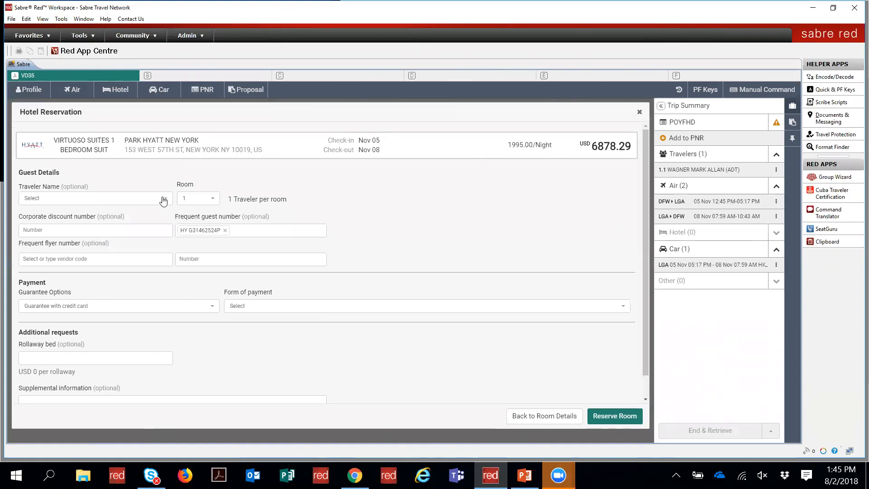
Step: Assign the PNR's traveler to the room with AA as frequent flyer airline
{"action": "left_click", "coordinate": [150, 202]}
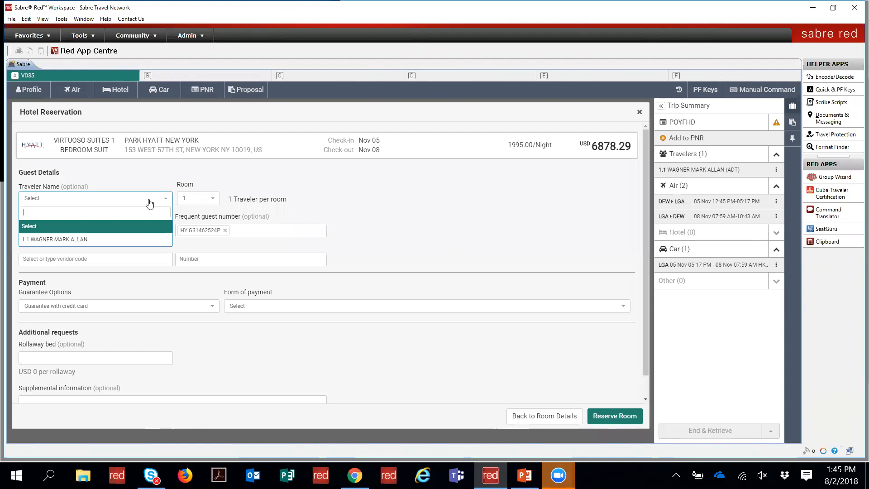
{"action": "left_click", "coordinate": [105, 240]}
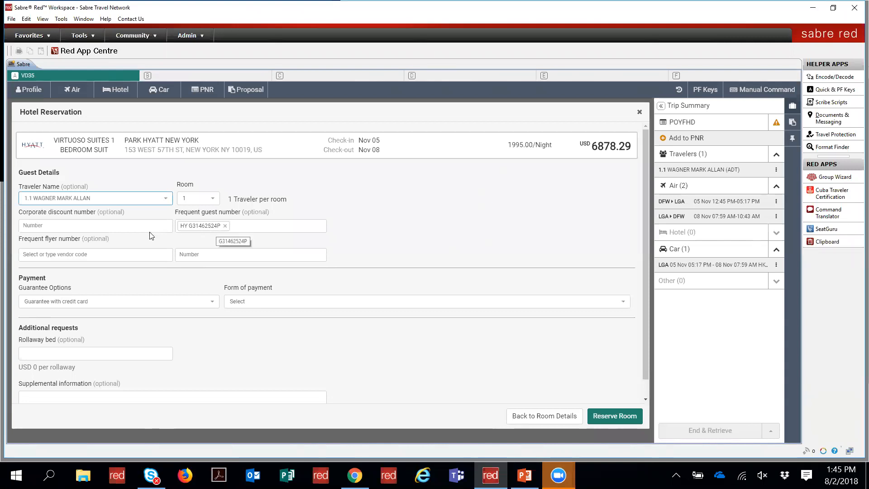
{"action": "left_click", "coordinate": [103, 254]}
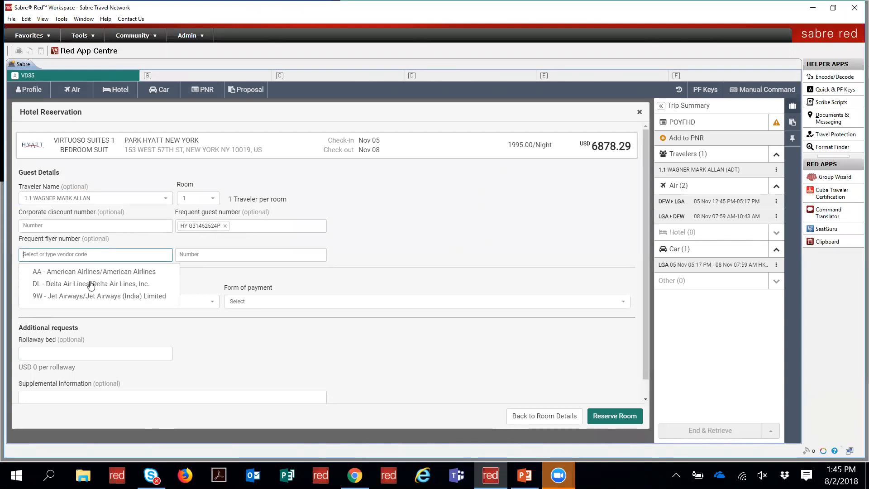
{"action": "left_click", "coordinate": [87, 277]}
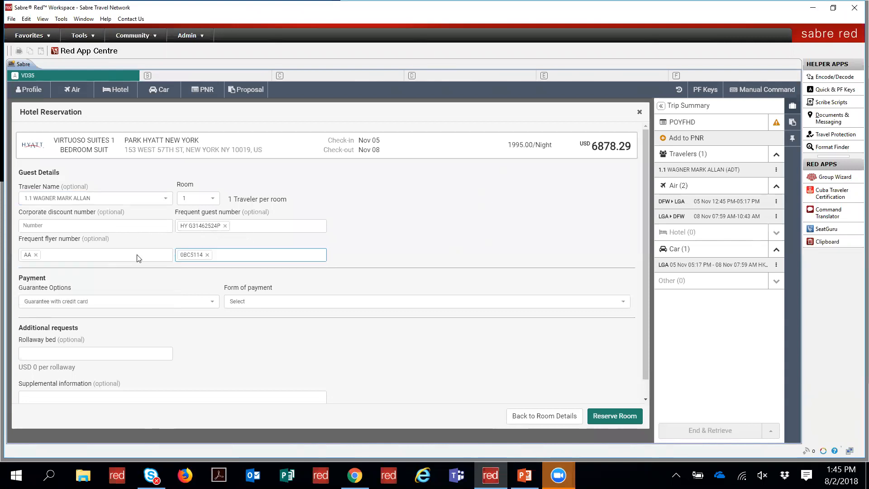
Step: Set payment to the hotel card on file, review the extras, and return to room details
{"action": "left_click", "coordinate": [145, 309]}
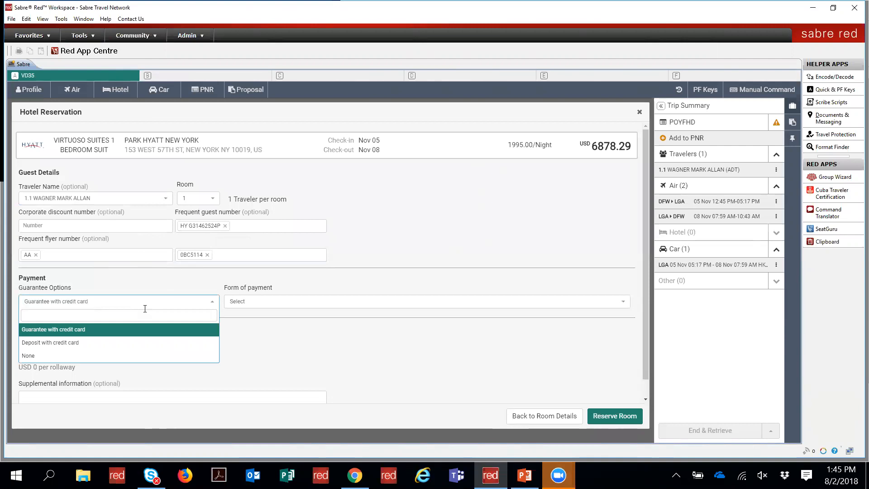
{"action": "left_click", "coordinate": [278, 301]}
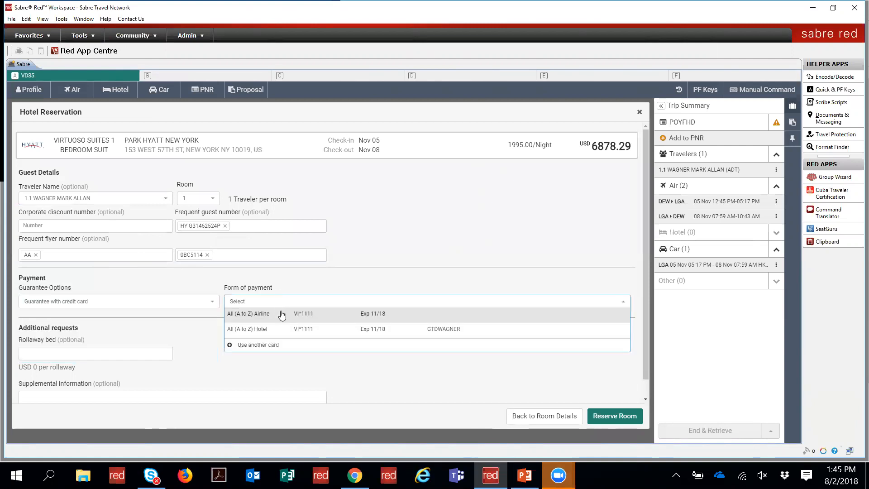
{"action": "left_click", "coordinate": [281, 329]}
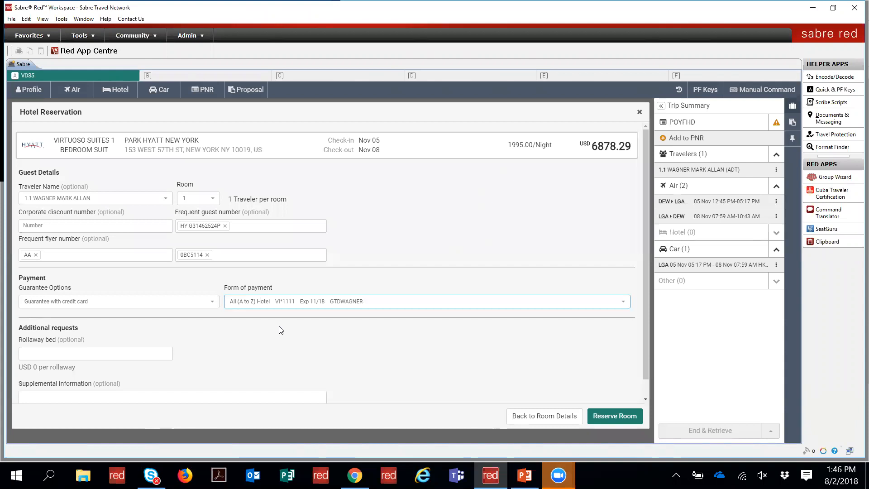
{"action": "left_click", "coordinate": [190, 301]}
{"action": "left_click", "coordinate": [190, 301]}
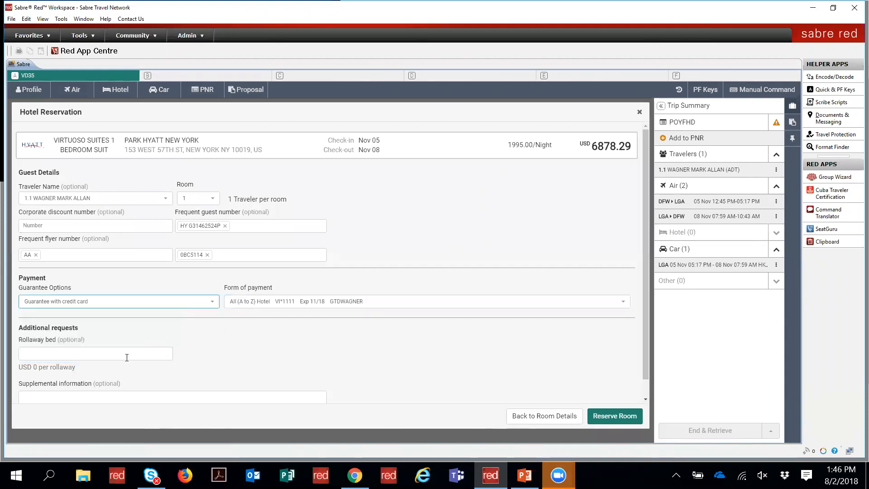
{"action": "left_click", "coordinate": [108, 353]}
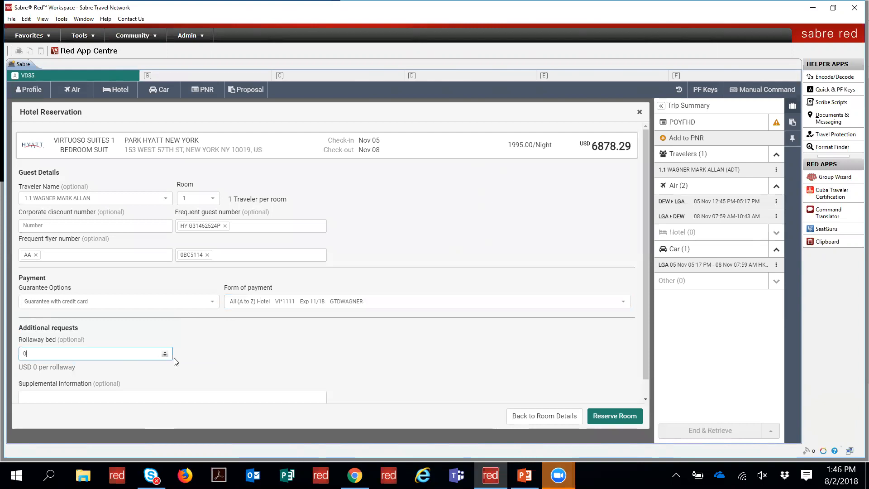
{"action": "left_click_drag", "start_coordinate": [647, 361], "coordinate": [648, 405]}
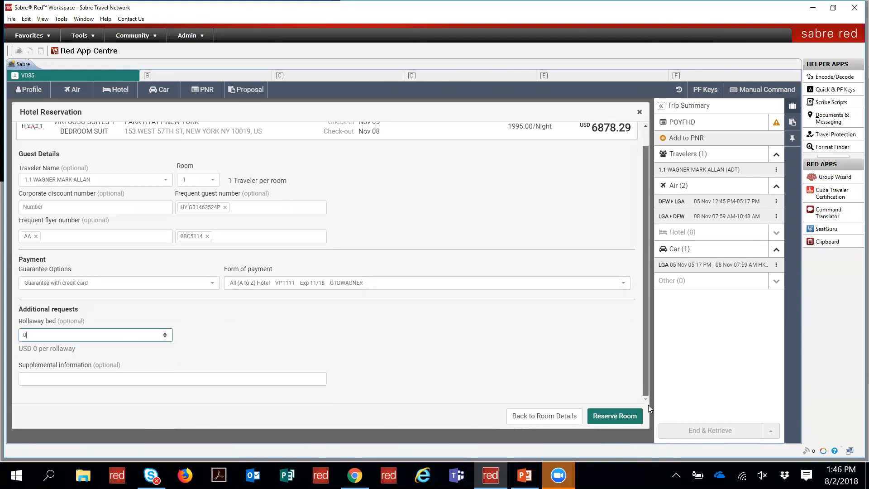
{"action": "left_click", "coordinate": [210, 381]}
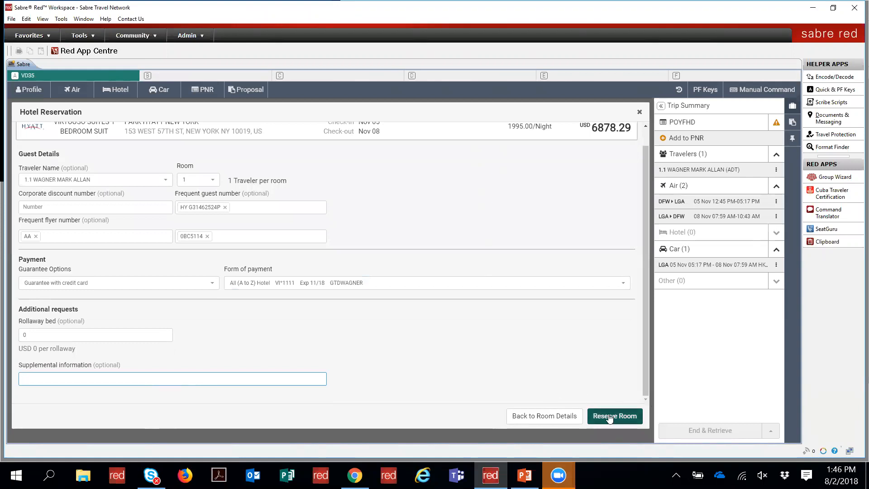
{"action": "left_click", "coordinate": [555, 417]}
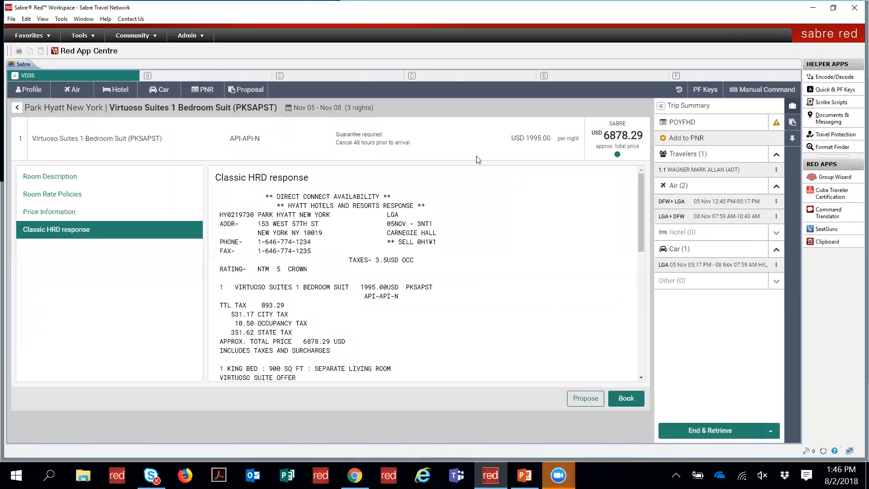
Step: Go back to the hotel list and reload 'LGA, 05NOV-08NOV, 1 GUEST' from Command History
{"action": "left_click", "coordinate": [17, 110]}
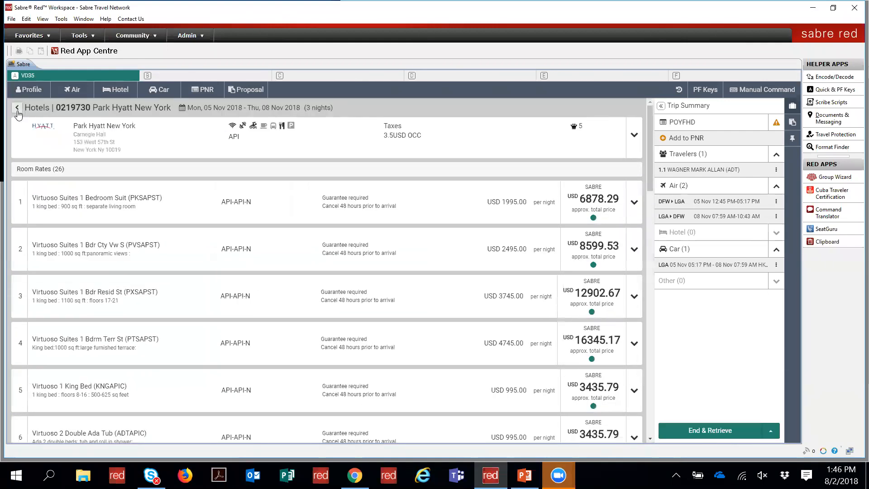
{"action": "left_click", "coordinate": [17, 110]}
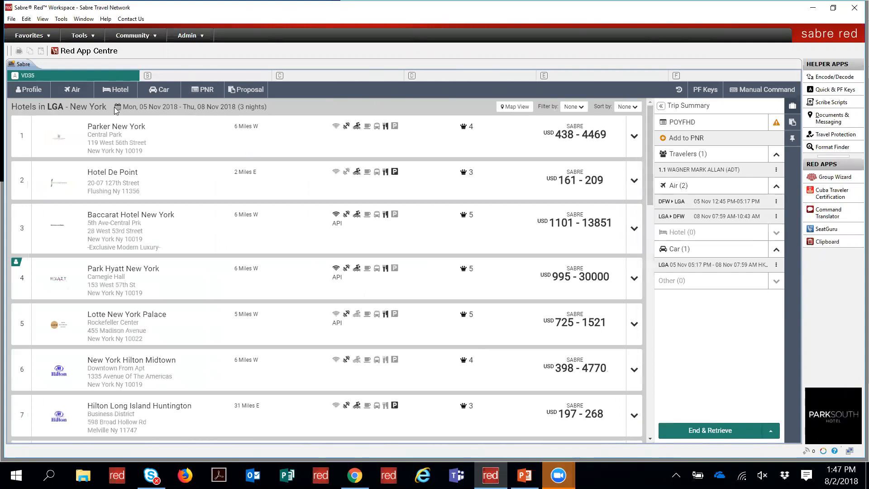
{"action": "type", "text": "HOT**"}
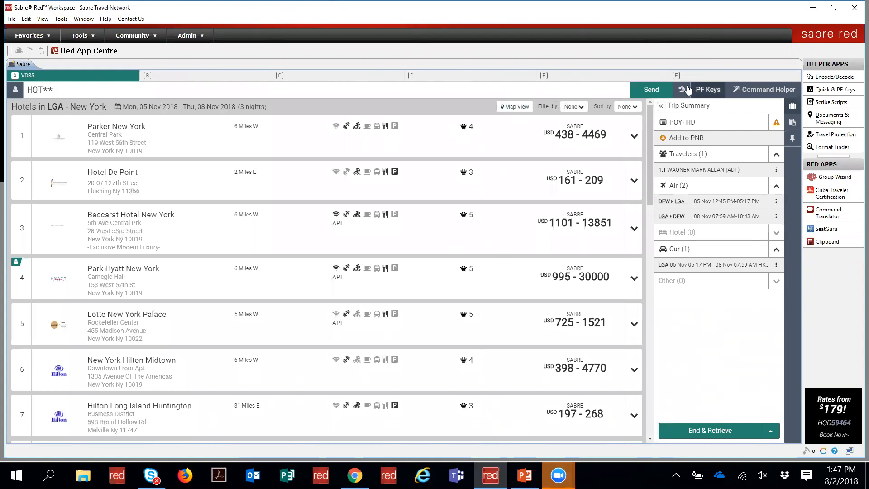
{"action": "left_click", "coordinate": [681, 89]}
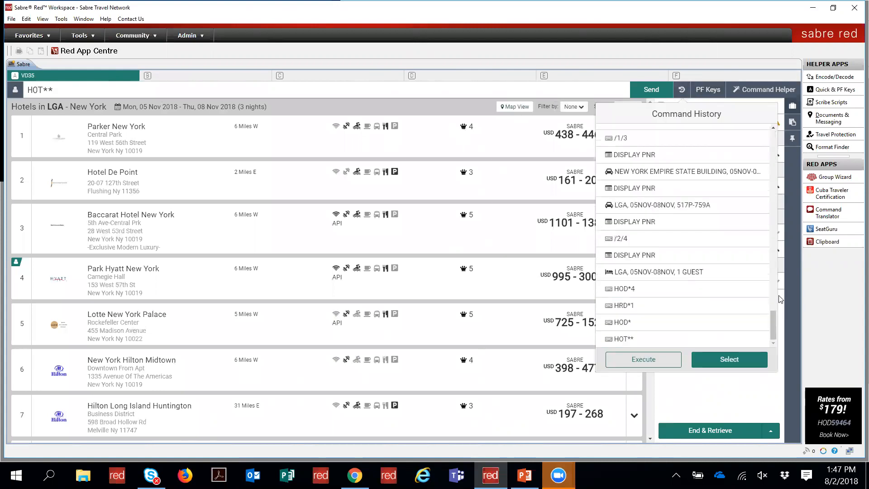
{"action": "left_click", "coordinate": [733, 289]}
{"action": "left_click", "coordinate": [740, 272]}
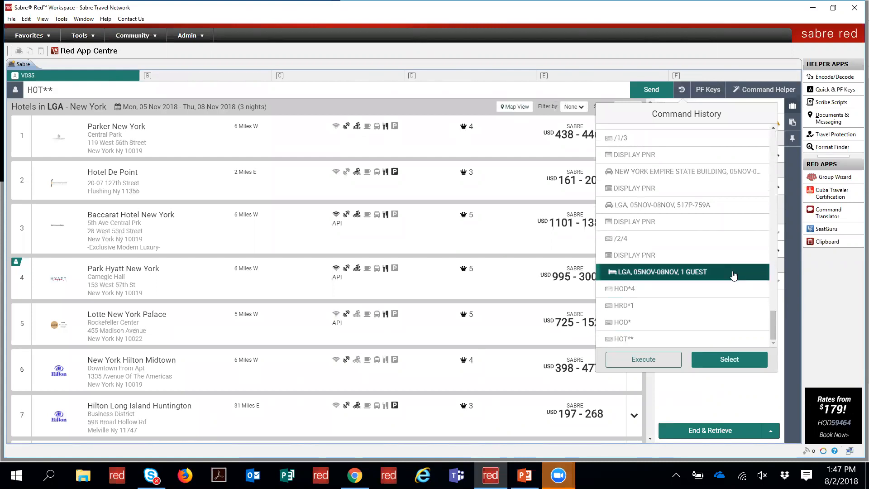
{"action": "left_click", "coordinate": [729, 359]}
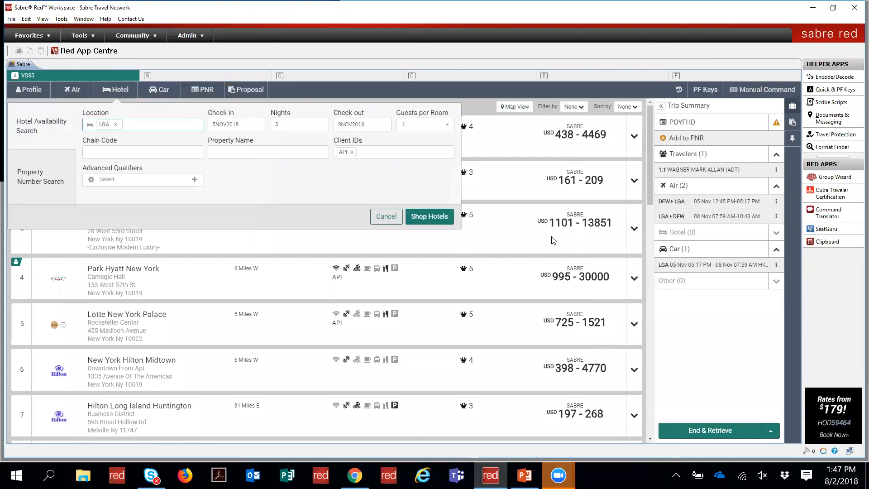
Step: Remove the API client ID, rerun the search, and scroll through the 30 hotels
{"action": "left_click", "coordinate": [352, 153]}
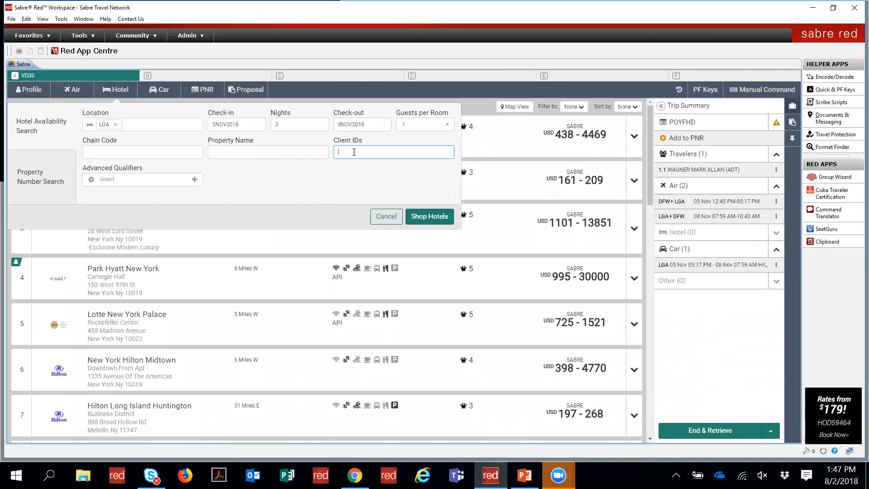
{"action": "left_click", "coordinate": [420, 216]}
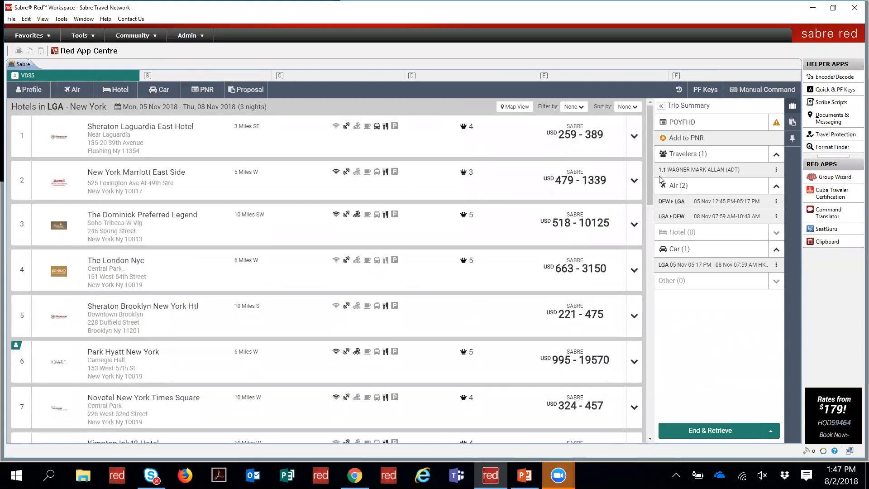
{"action": "left_click_drag", "start_coordinate": [653, 178], "coordinate": [659, 466]}
{"action": "left_click_drag", "start_coordinate": [651, 182], "coordinate": [657, 438]}
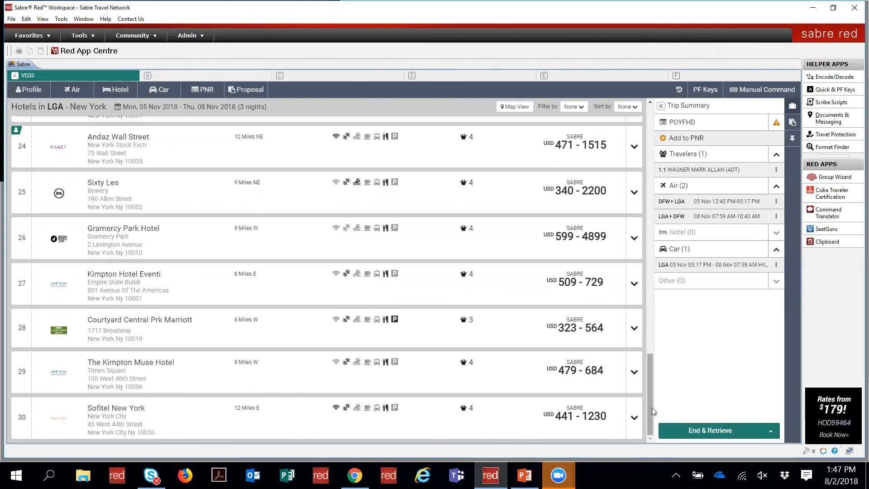
{"action": "left_click_drag", "start_coordinate": [649, 408], "coordinate": [646, 156]}
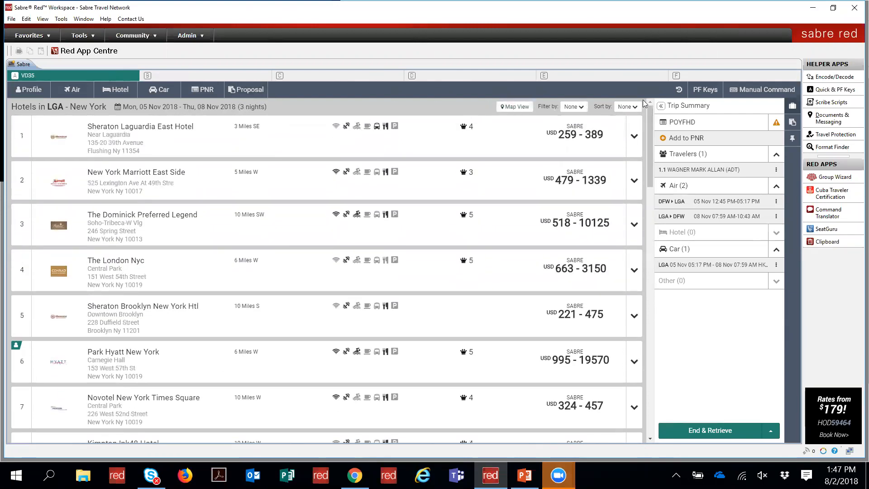
Step: Reopen the latest LGA hotel search from Command History with its form prefilled
{"action": "left_click", "coordinate": [684, 94]}
{"action": "scroll", "coordinate": [656, 323], "scroll_direction": "down", "scroll_amount": 10}
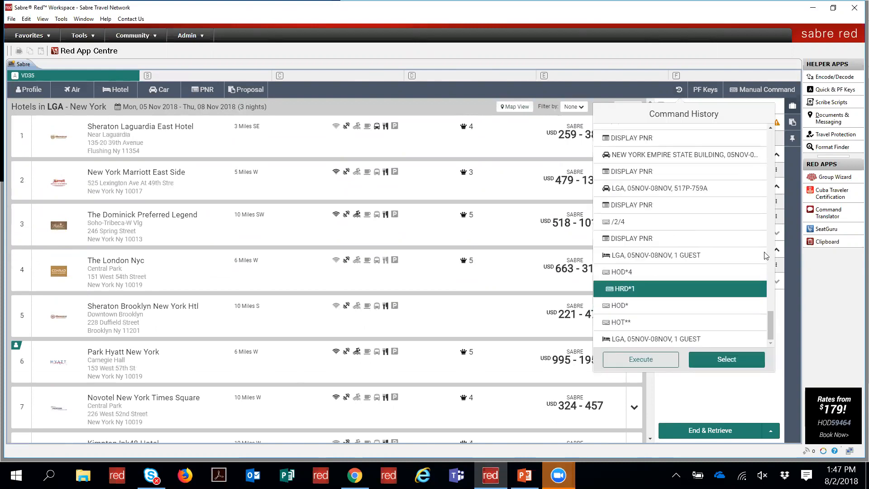
{"action": "left_click", "coordinate": [679, 339]}
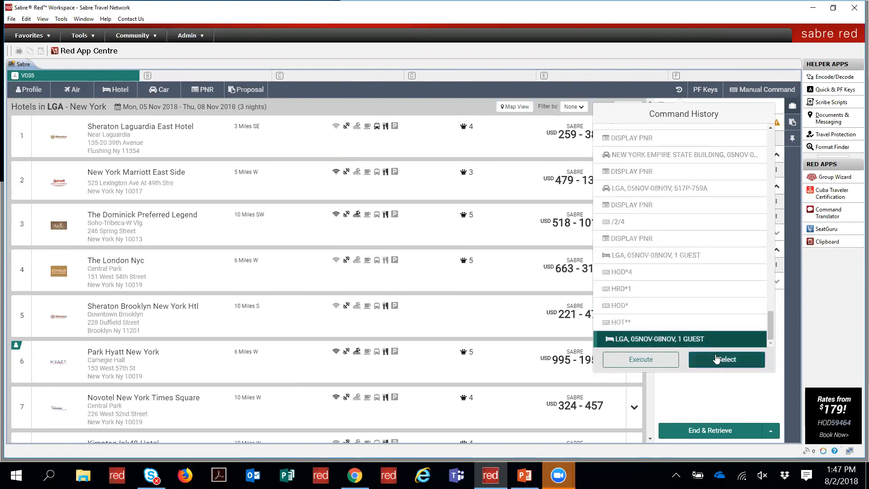
{"action": "left_click", "coordinate": [724, 358]}
Step: Add the Results qualifier set to 100 and rerun the hotel search
{"action": "left_click", "coordinate": [165, 181]}
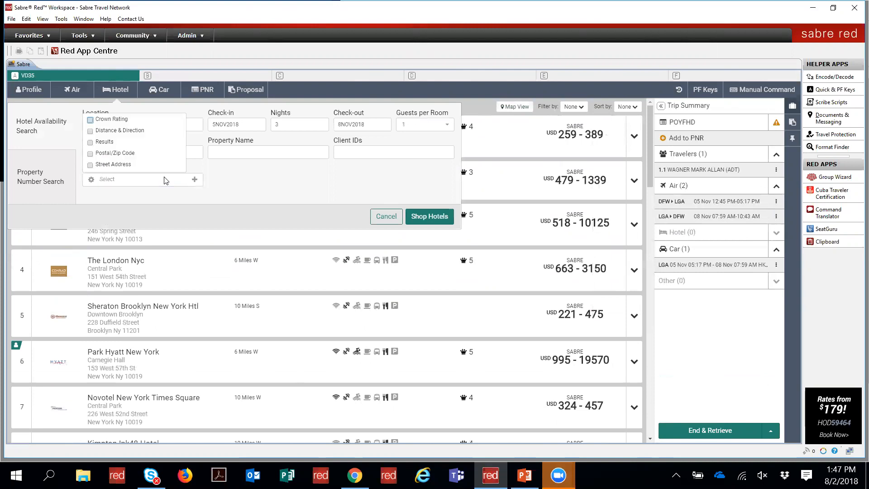
{"action": "left_click", "coordinate": [90, 142]}
{"action": "left_click", "coordinate": [273, 183]}
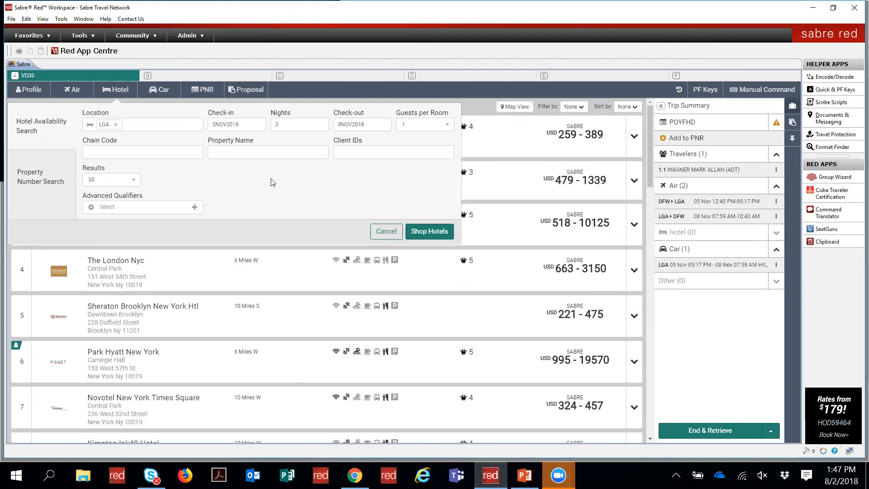
{"action": "left_click", "coordinate": [135, 182]}
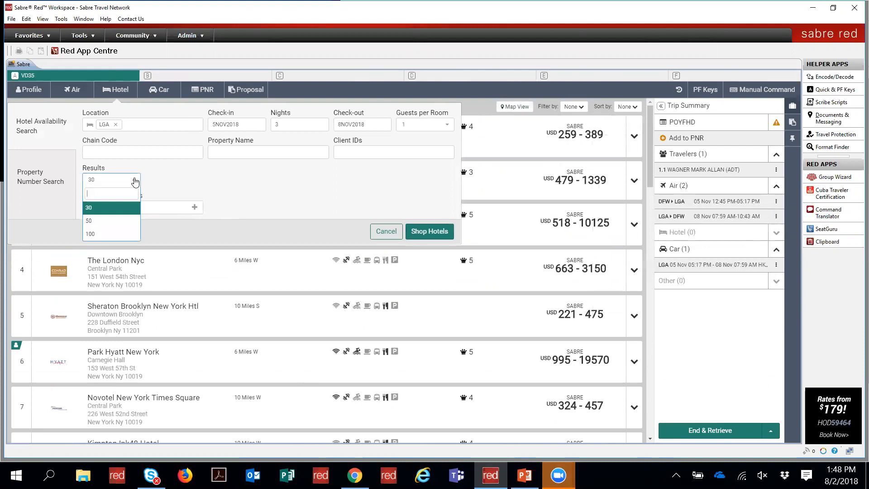
{"action": "left_click", "coordinate": [105, 233]}
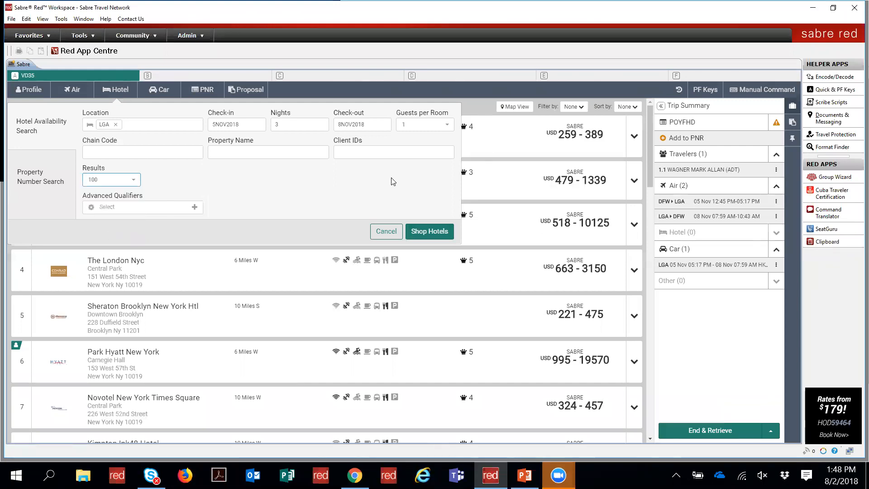
{"action": "left_click", "coordinate": [427, 232]}
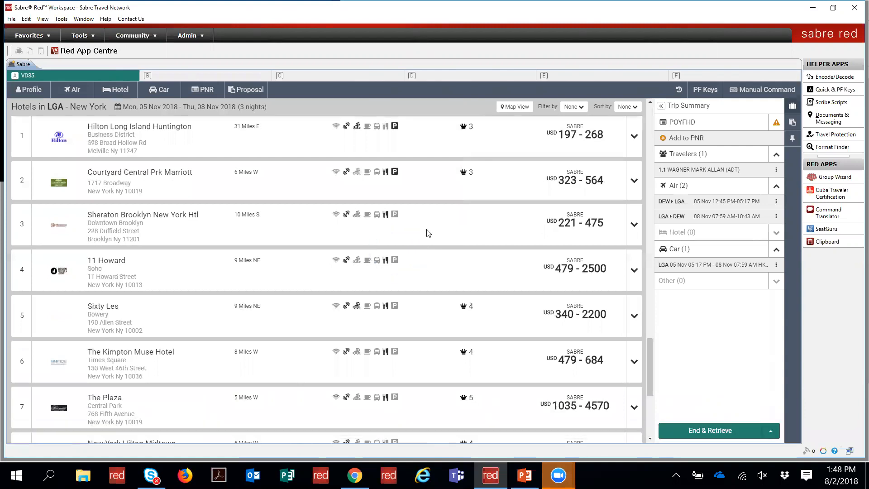
Step: Book Hilton Long Island Huntington's first Flexible Rate room, paying with the stored card
{"action": "scroll", "coordinate": [427, 233], "scroll_direction": "down", "scroll_amount": 5}
{"action": "scroll", "coordinate": [375, 152], "scroll_direction": "up", "scroll_amount": 5}
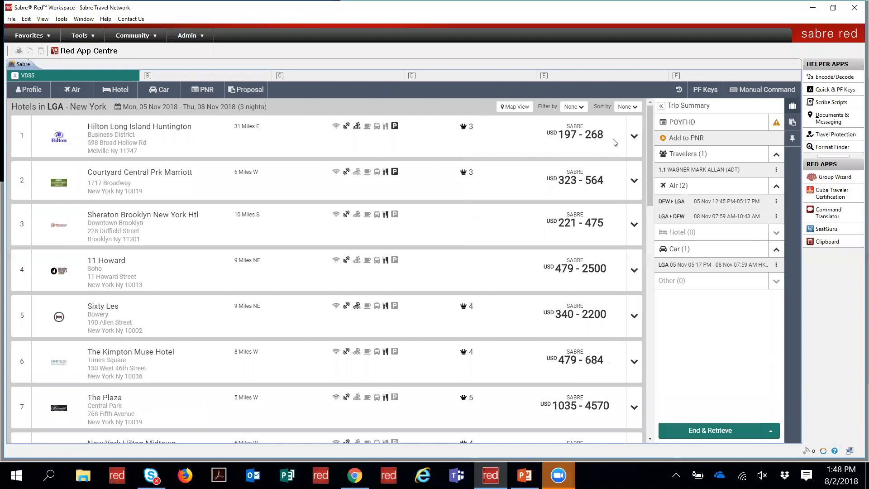
{"action": "left_click", "coordinate": [634, 137]}
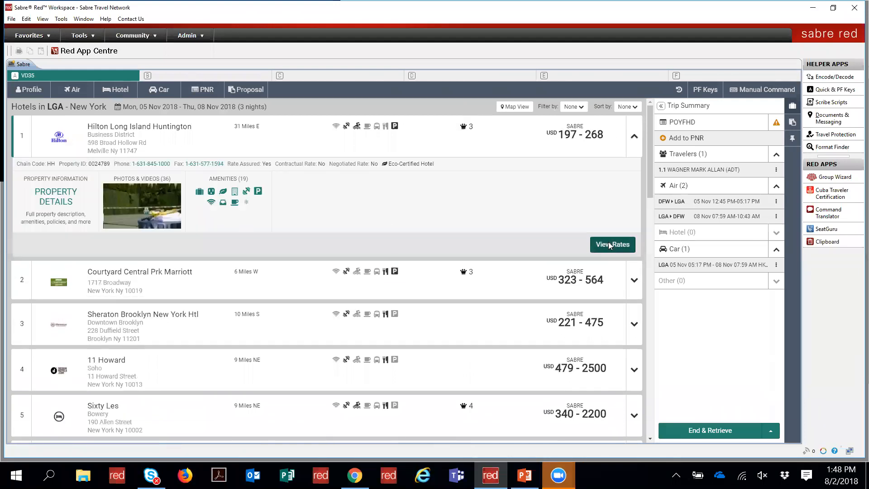
{"action": "left_click", "coordinate": [609, 245]}
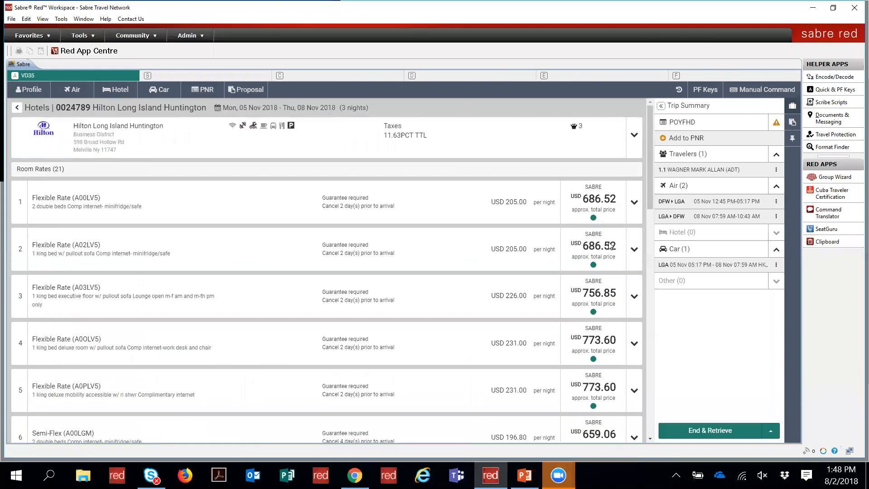
{"action": "left_click", "coordinate": [633, 204]}
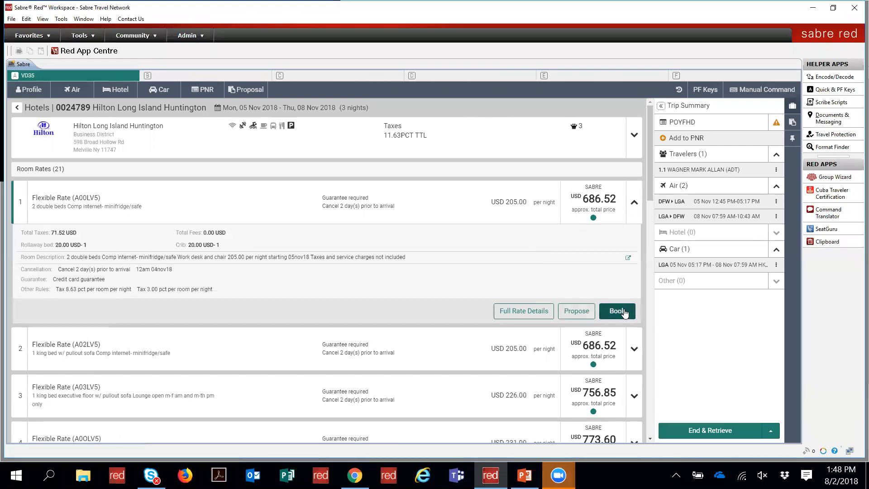
{"action": "left_click", "coordinate": [624, 312]}
{"action": "left_click", "coordinate": [287, 313]}
Step: Guarantee with the stored credit card and reserve the Hilton room for 5–8 Nov
{"action": "left_click", "coordinate": [274, 340]}
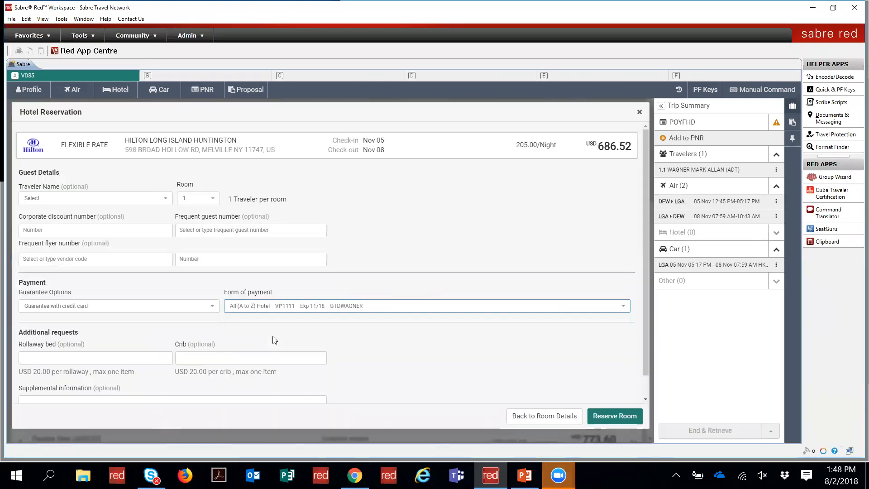
{"action": "left_click", "coordinate": [152, 312]}
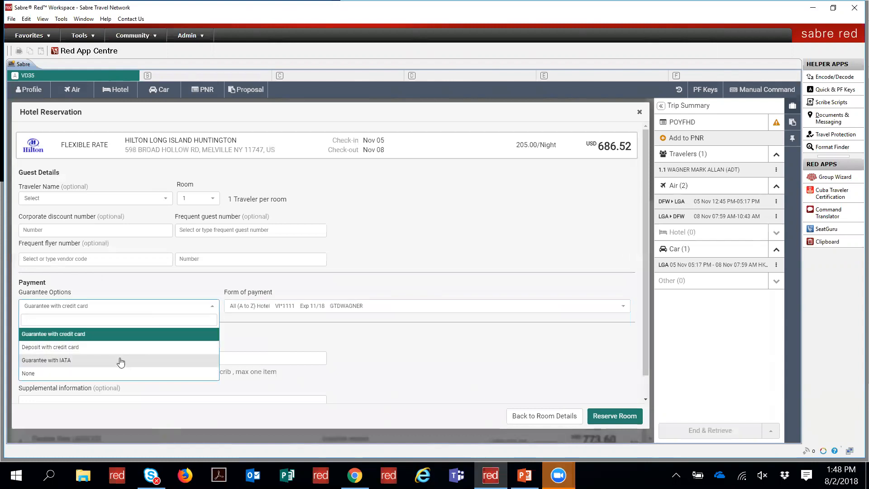
{"action": "left_click", "coordinate": [100, 333]}
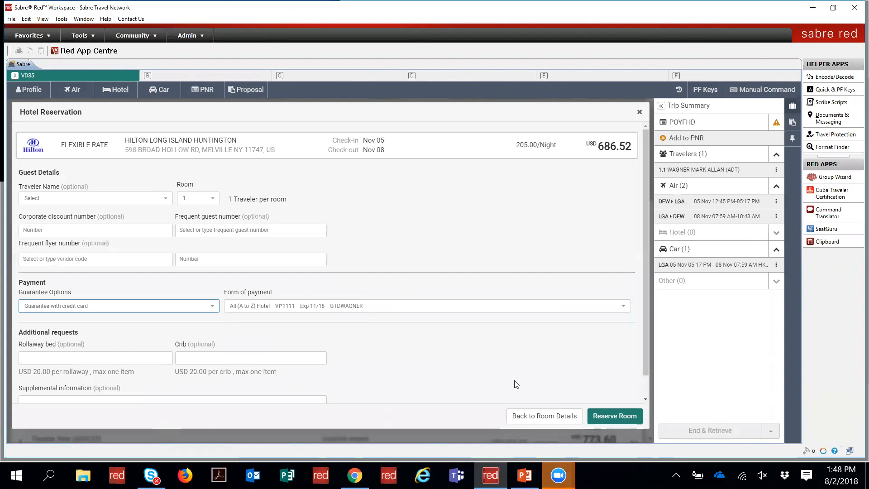
{"action": "left_click", "coordinate": [613, 426]}
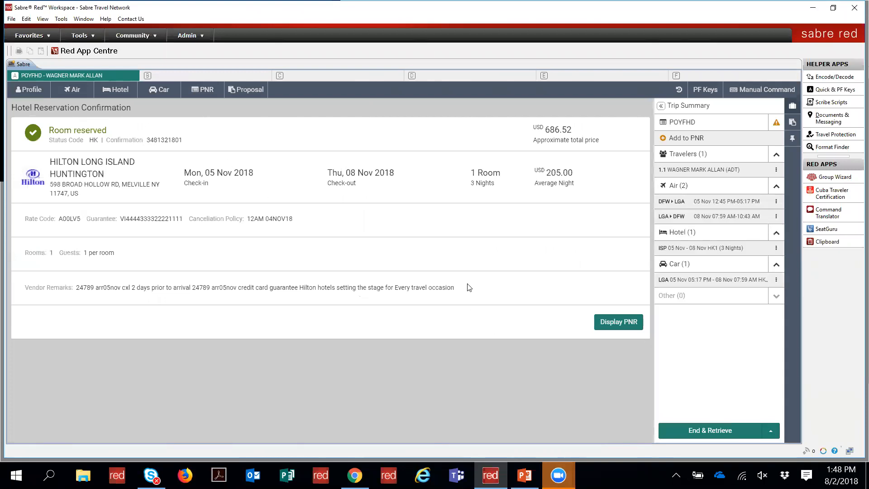
{"action": "left_click", "coordinate": [614, 330]}
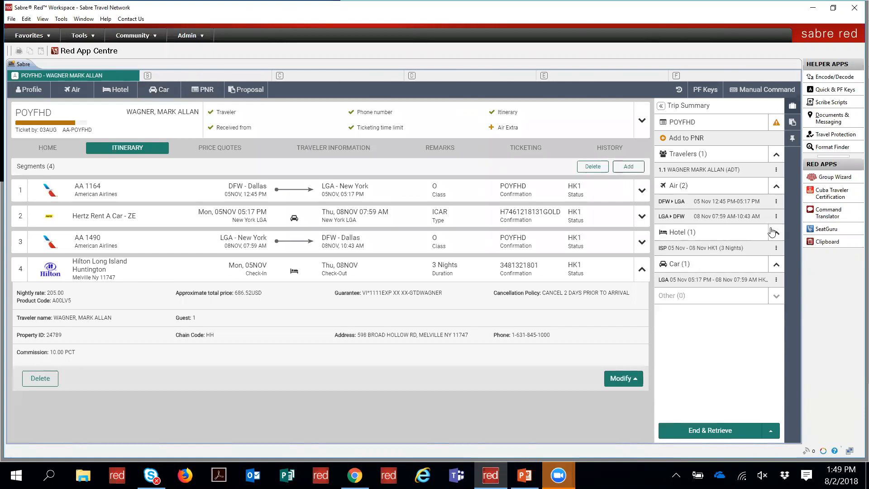
Step: Collapse the car section of the PNR trip summary
{"action": "left_click", "coordinate": [775, 266]}
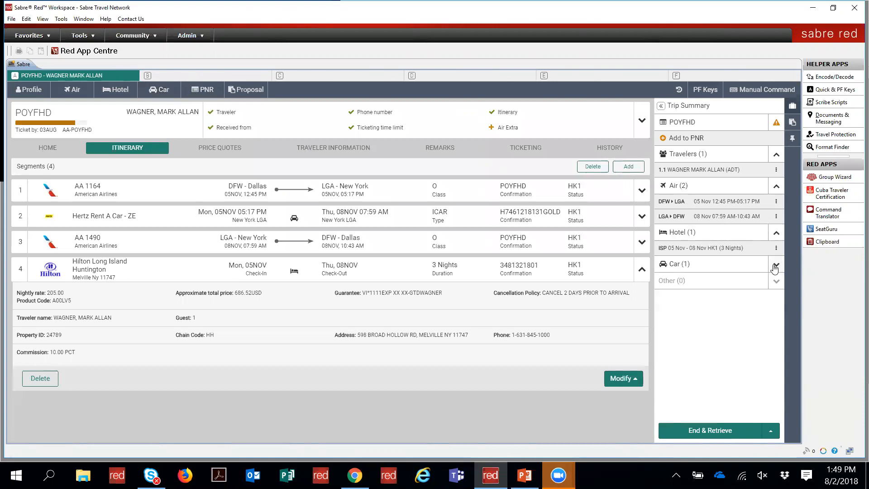
Step: Use Add hotel on the DFW–LGA flight to prefill an LGA search for 5–8 Nov 2018
{"action": "left_click", "coordinate": [775, 267]}
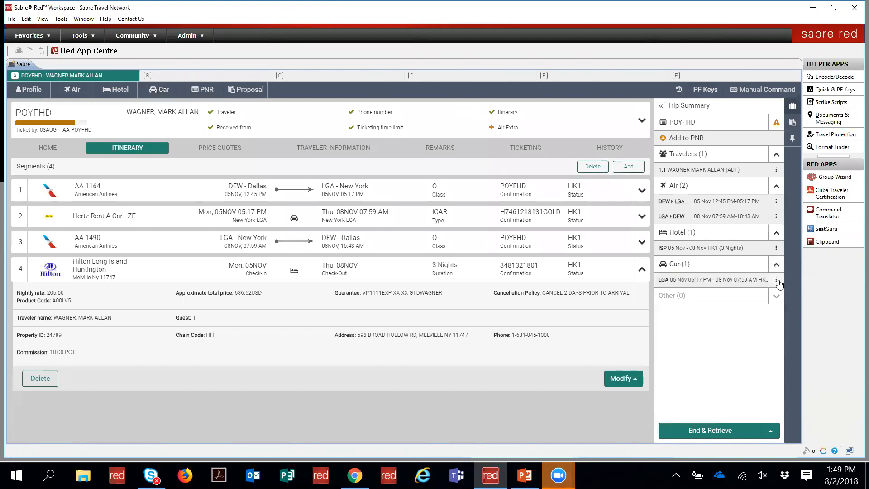
{"action": "left_click", "coordinate": [777, 281]}
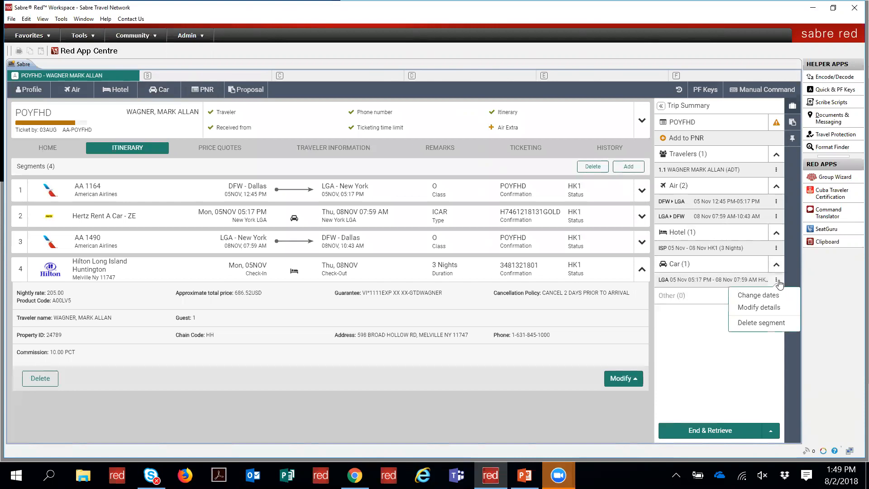
{"action": "left_click", "coordinate": [712, 311]}
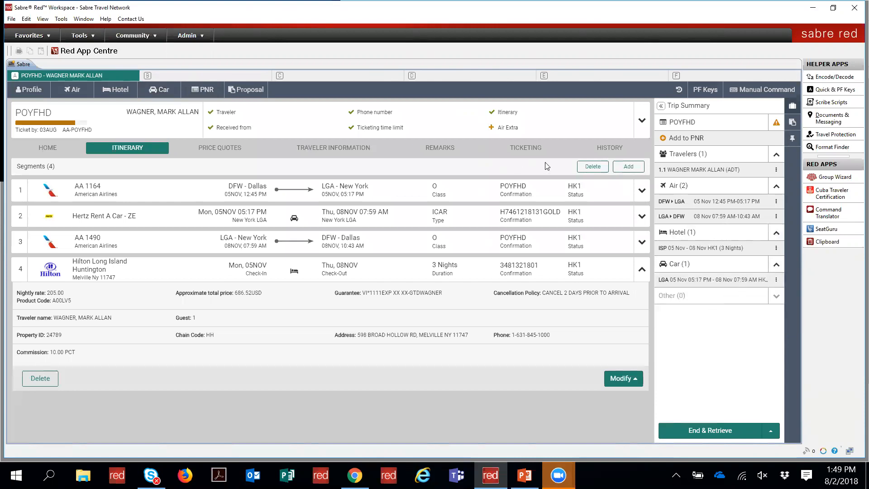
{"action": "left_click", "coordinate": [776, 249]}
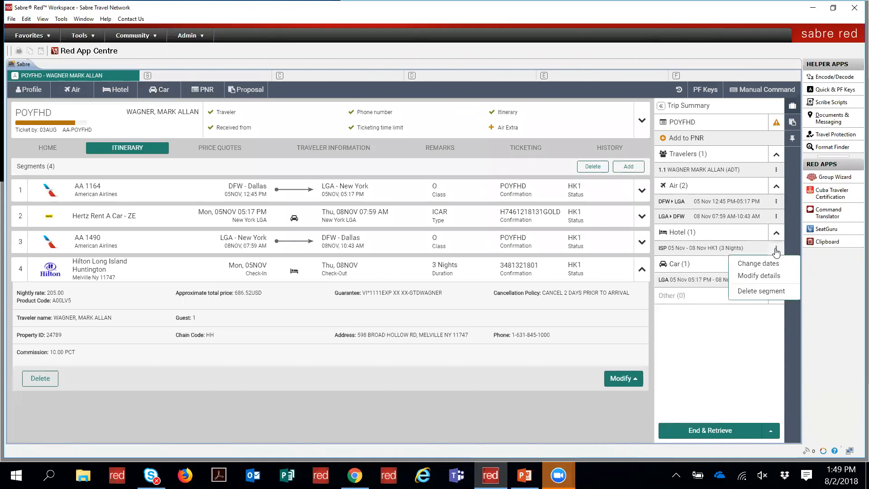
{"action": "left_click", "coordinate": [776, 249]}
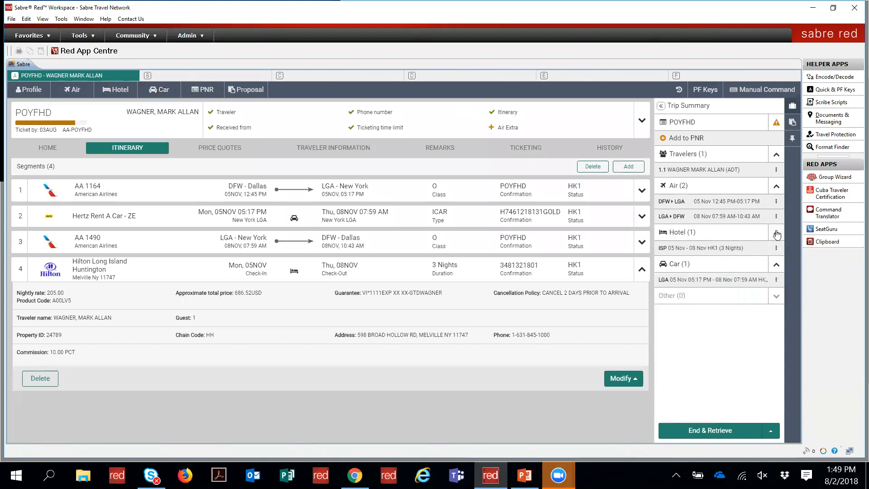
{"action": "left_click", "coordinate": [776, 203]}
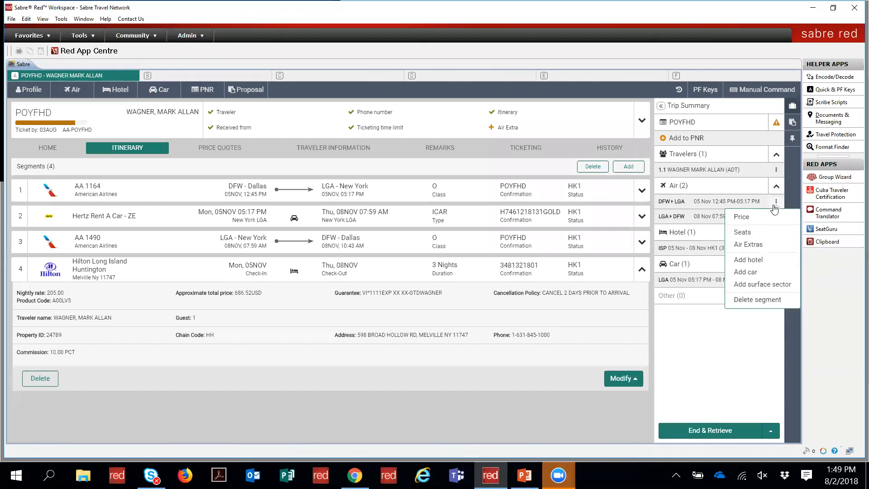
{"action": "left_click", "coordinate": [765, 259]}
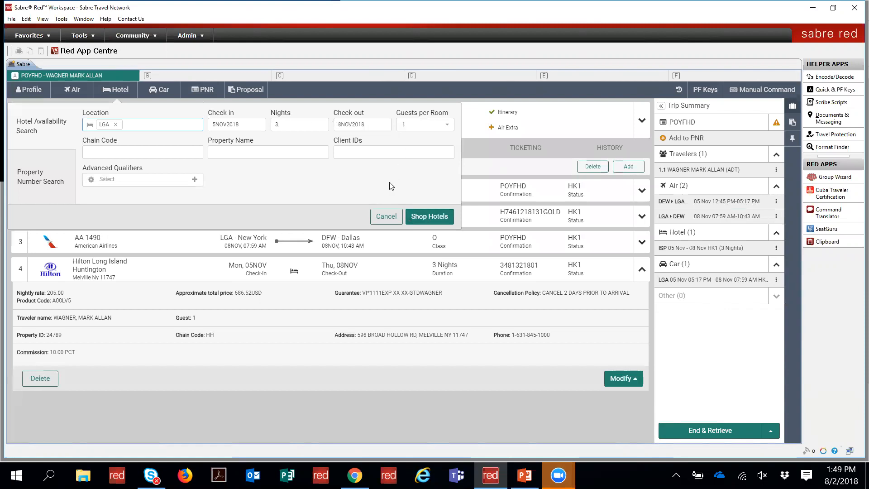
Step: List available LGA hotels, then switch to Manual Command and clear its entry
{"action": "left_click", "coordinate": [411, 213]}
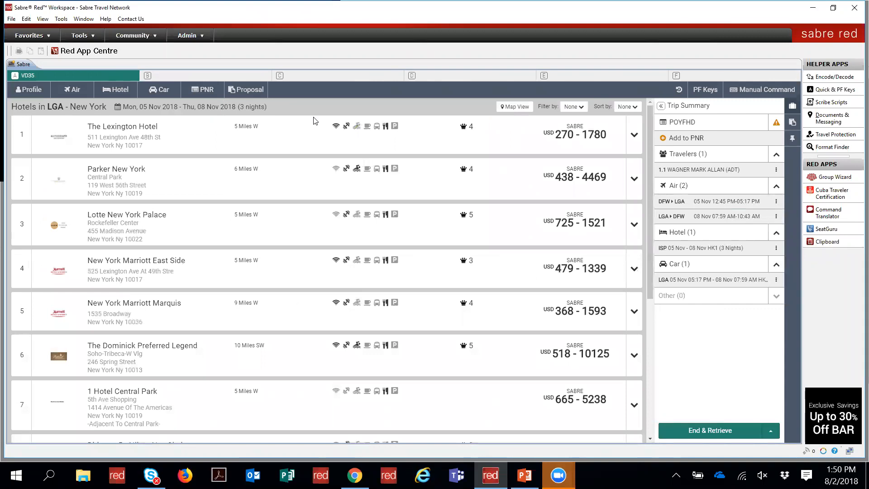
{"action": "left_click", "coordinate": [738, 90]}
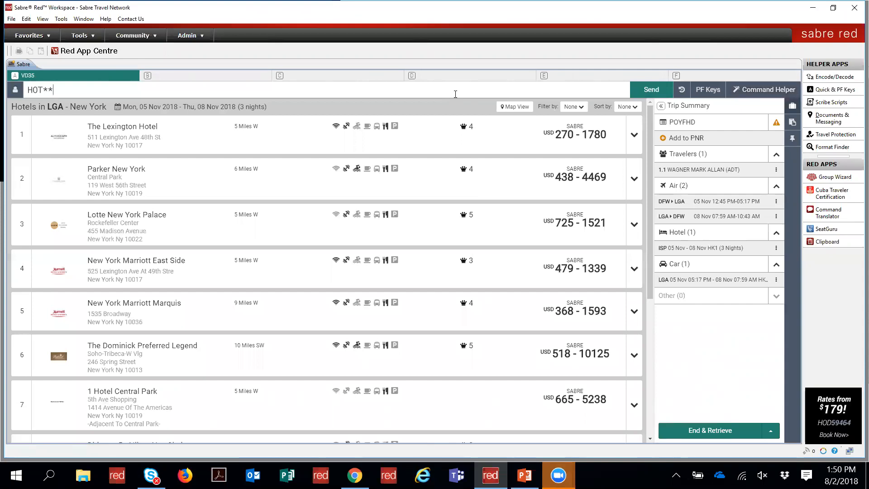
{"action": "key", "text": "BackSpace"}
{"action": "key", "text": "BackSpace"}
{"action": "key", "text": "BackSpace"}
{"action": "key", "text": "BackSpace"}
{"action": "key", "text": "BackSpace"}
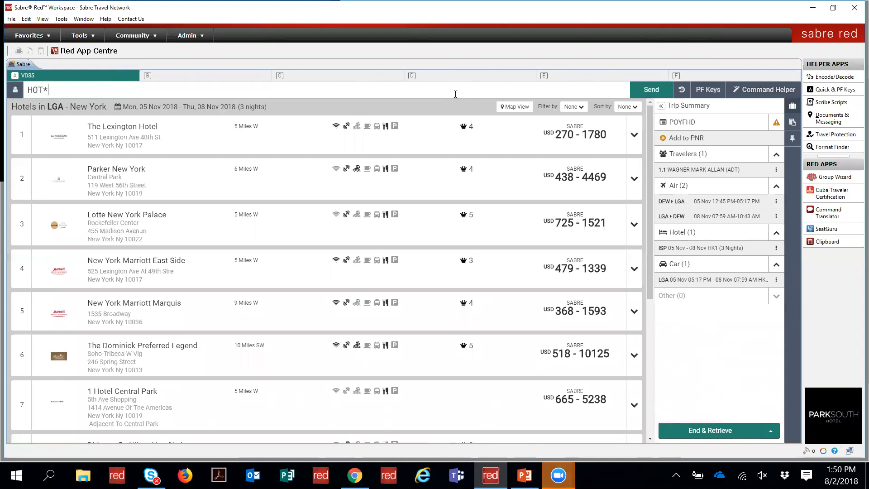
{"action": "type", "text": "."}
{"action": "key", "text": "BackSpace"}
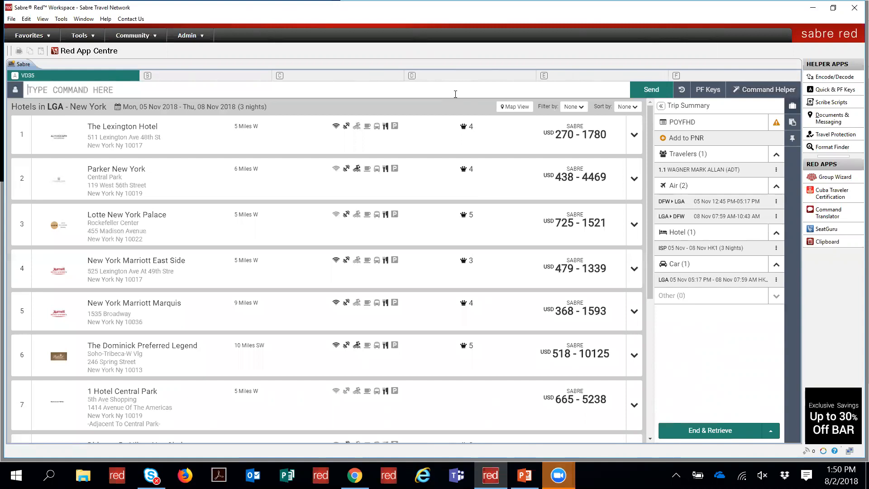
{"action": "left_click", "coordinate": [763, 89]}
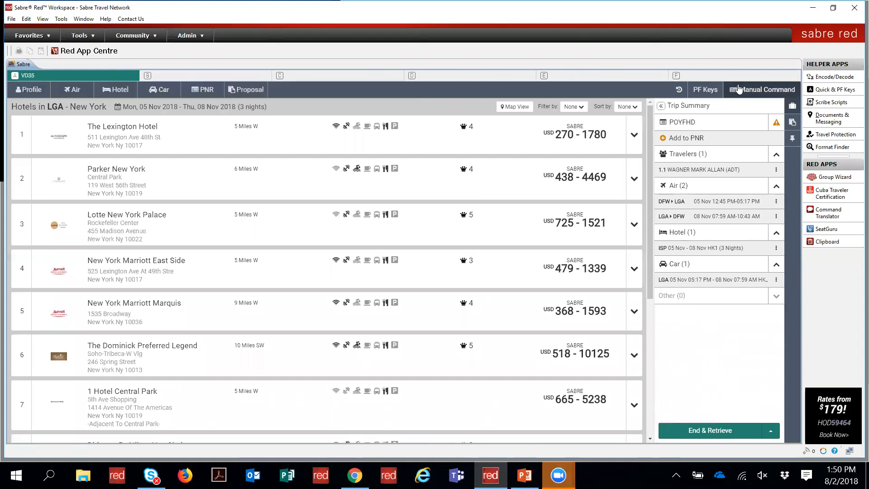
{"action": "left_click", "coordinate": [204, 89]}
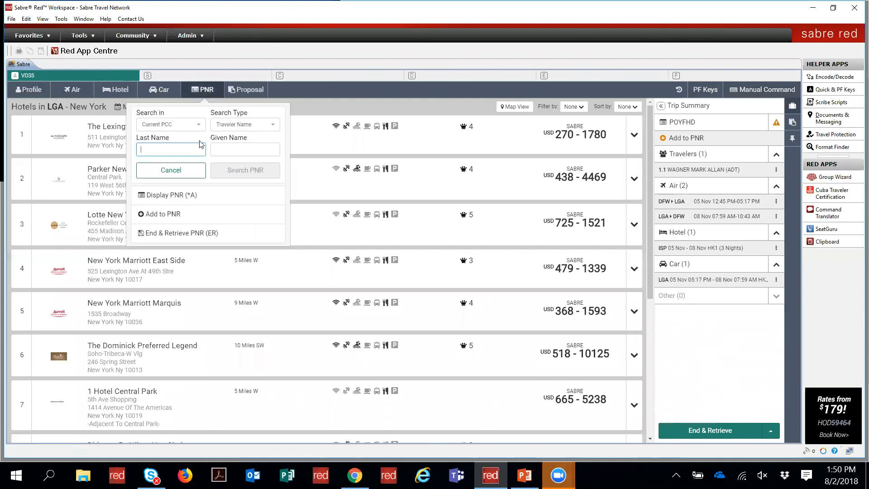
{"action": "left_click", "coordinate": [171, 194]}
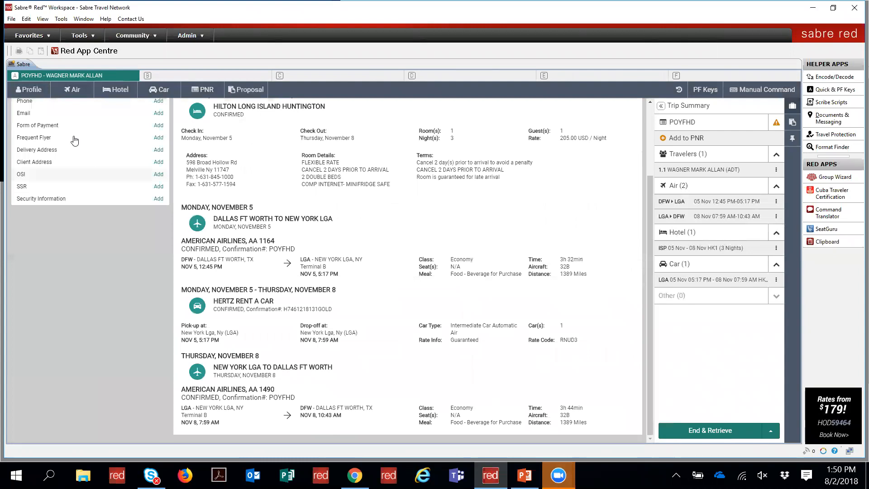
Step: Attempt End & Retrieve PNR (ER) and begin supplying the missing received-from entry
{"action": "left_click", "coordinate": [774, 432]}
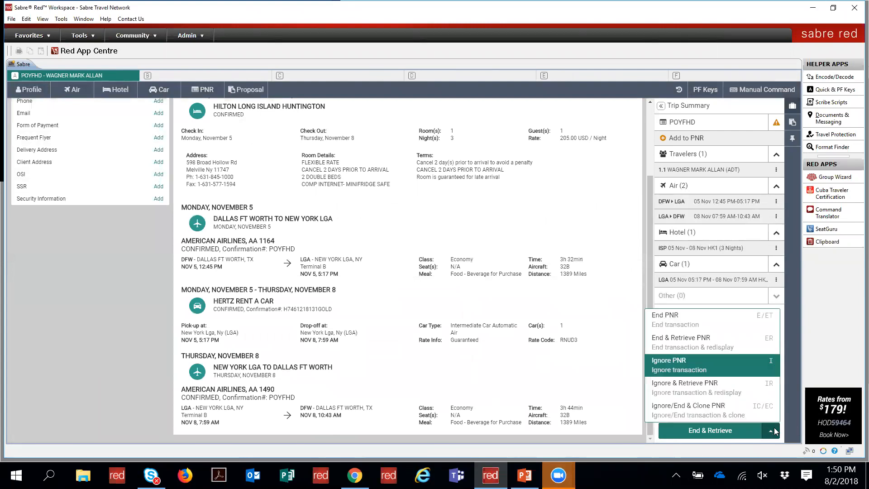
{"action": "left_click", "coordinate": [693, 344]}
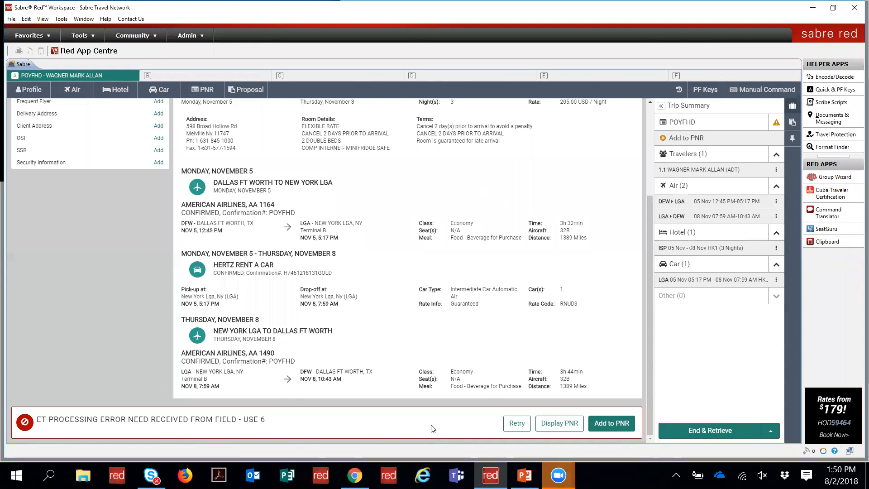
{"action": "left_click", "coordinate": [608, 423]}
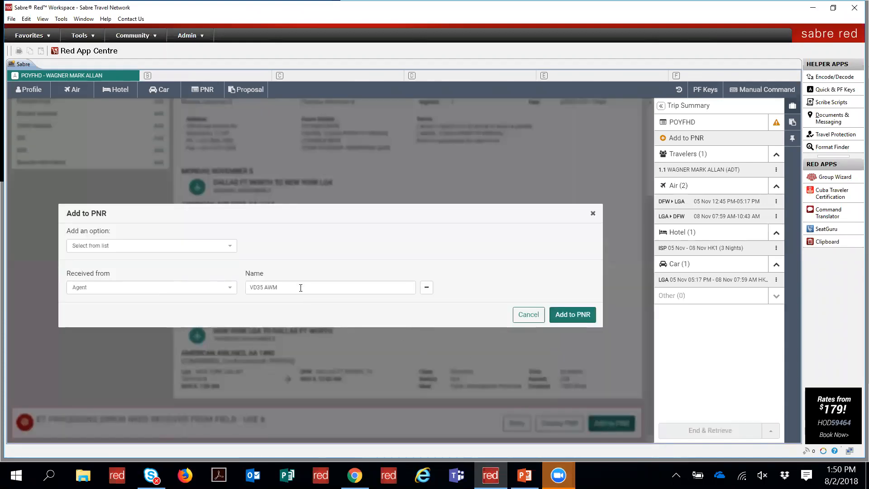
Step: Add the Received from Agent entry to the PNR and retry End & Retrieve three times
{"action": "left_click", "coordinate": [297, 286]}
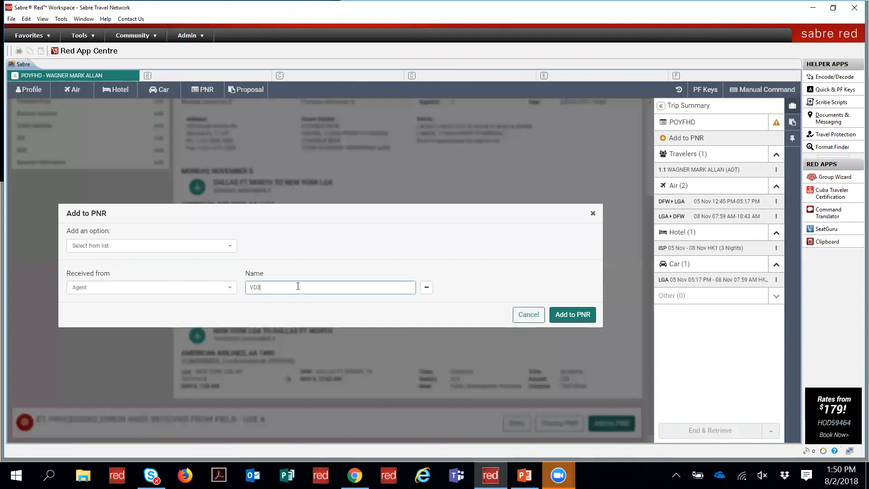
{"action": "left_click", "coordinate": [567, 312]}
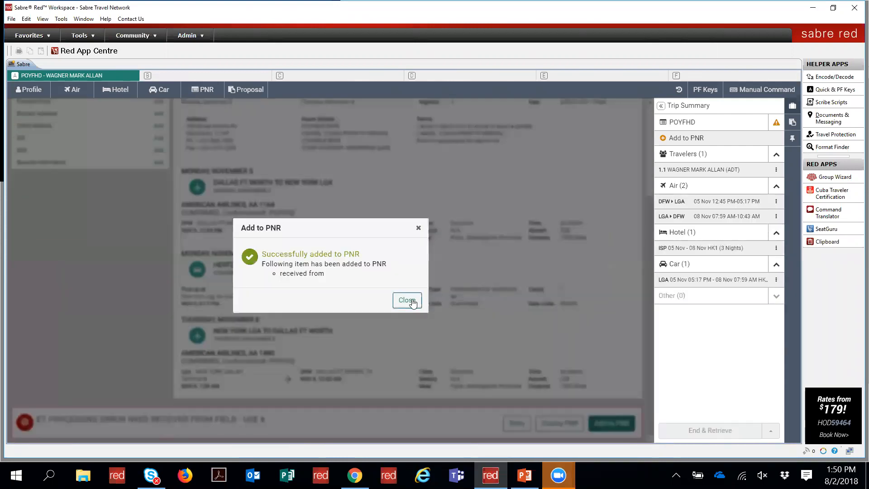
{"action": "left_click", "coordinate": [410, 301]}
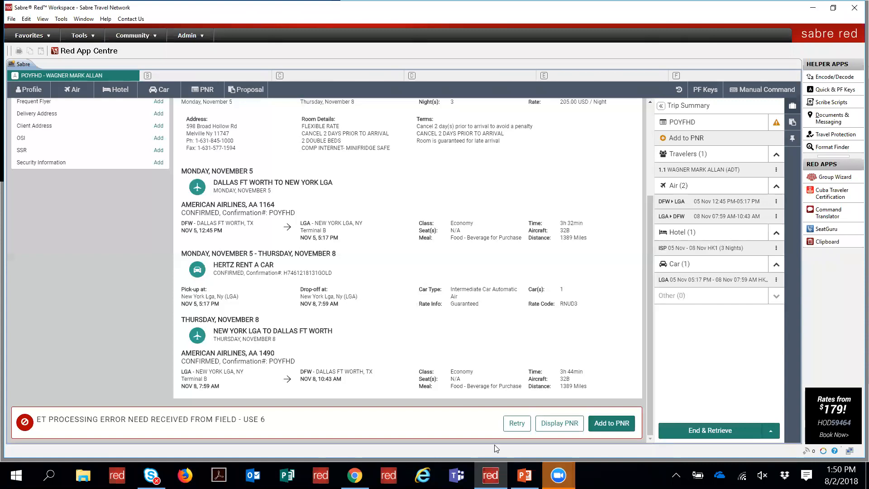
{"action": "left_click", "coordinate": [516, 423]}
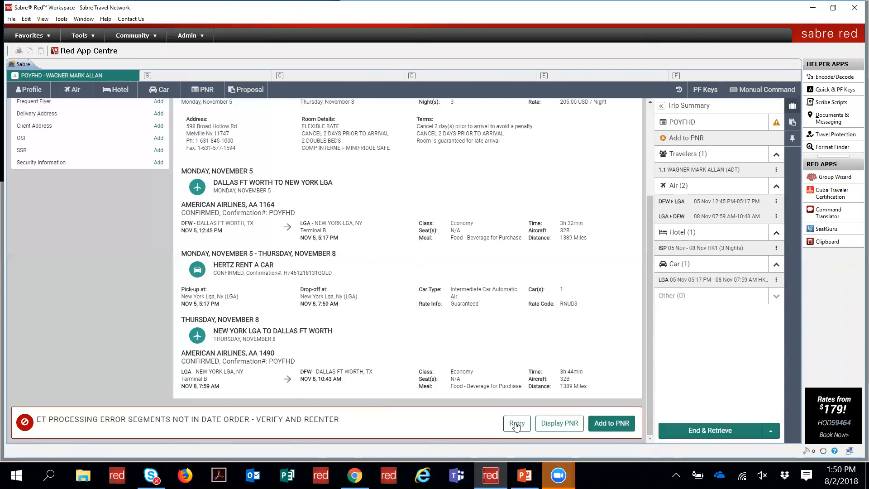
{"action": "left_click", "coordinate": [516, 423]}
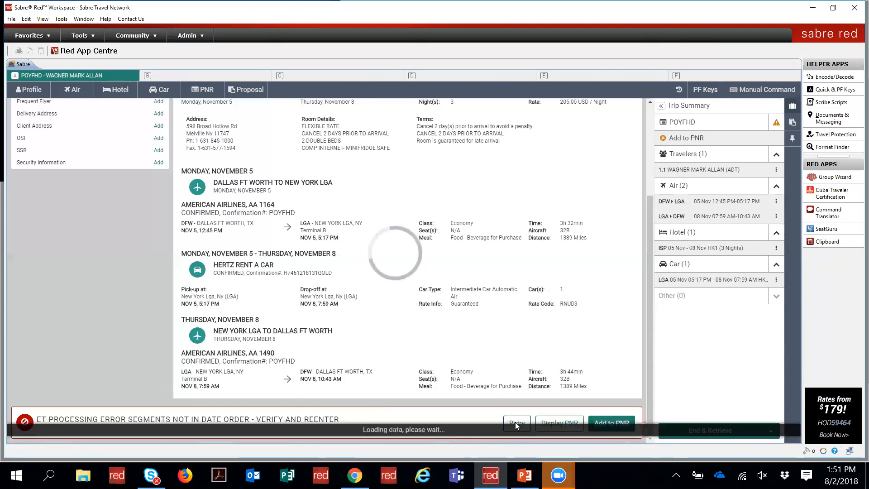
{"action": "left_click", "coordinate": [516, 423]}
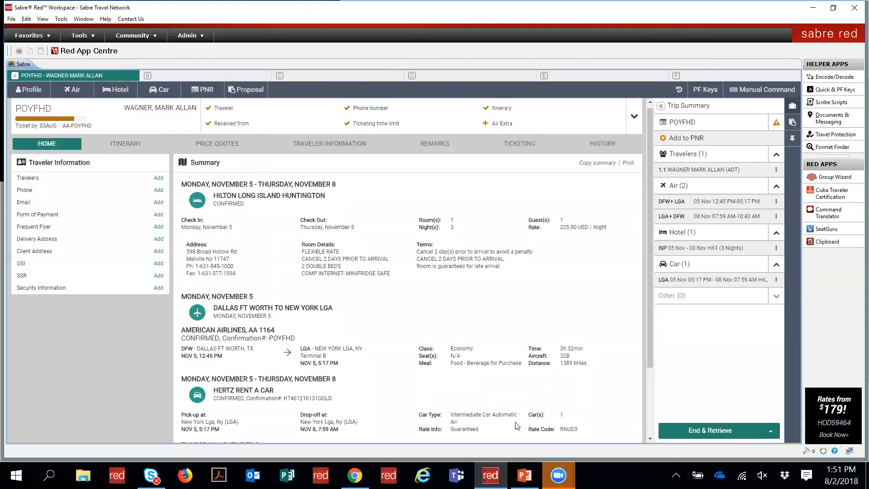
{"action": "left_click", "coordinate": [121, 146]}
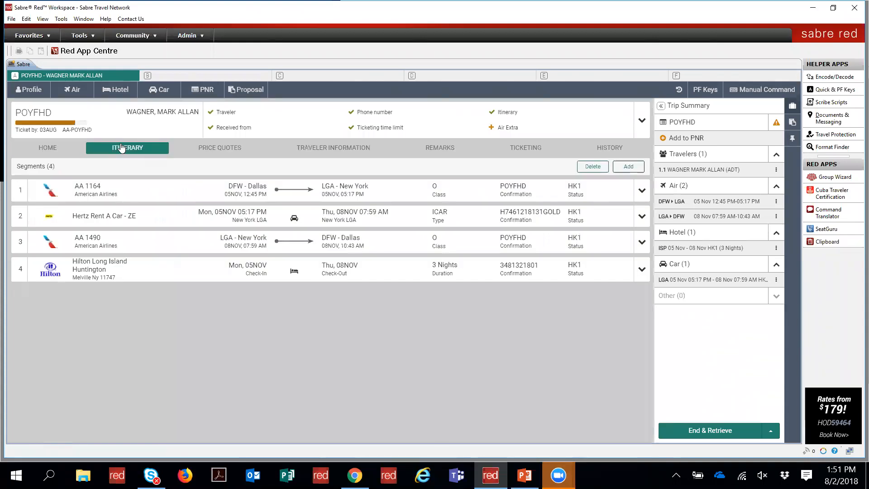
Step: Open Traveler Information and display the OSI (11) entries
{"action": "left_click", "coordinate": [41, 148]}
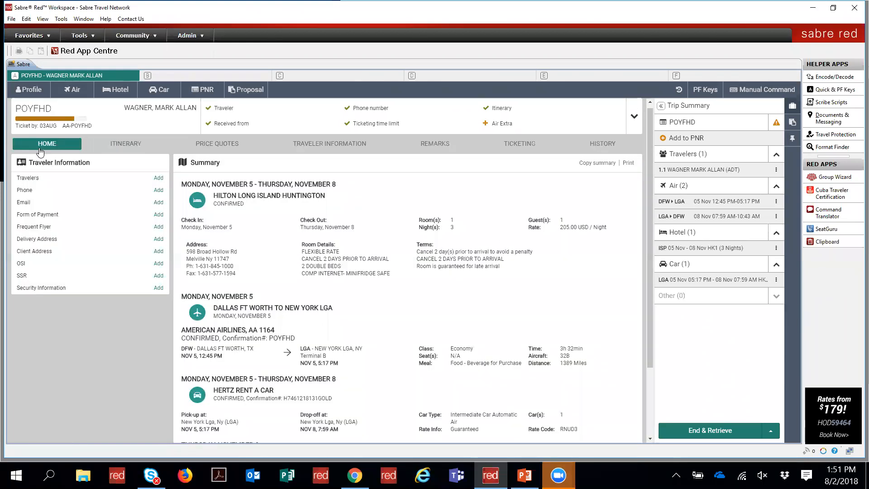
{"action": "left_click", "coordinate": [325, 148]}
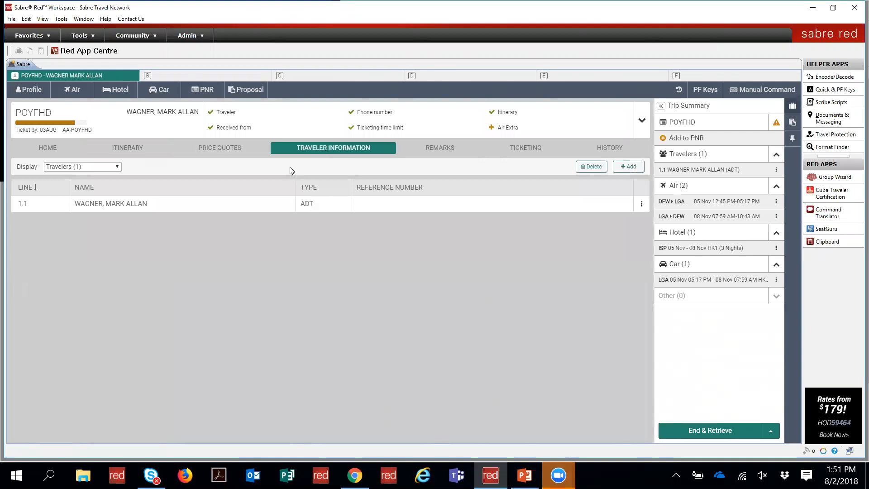
{"action": "left_click", "coordinate": [79, 167]}
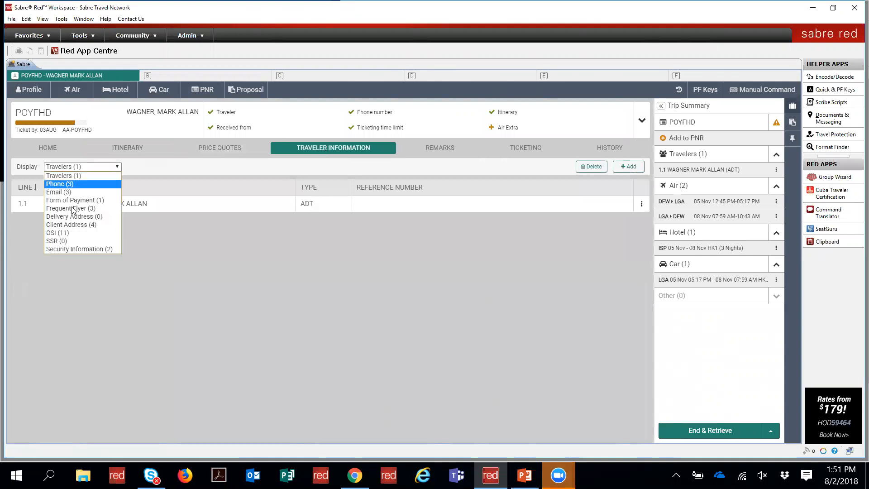
{"action": "left_click", "coordinate": [65, 233]}
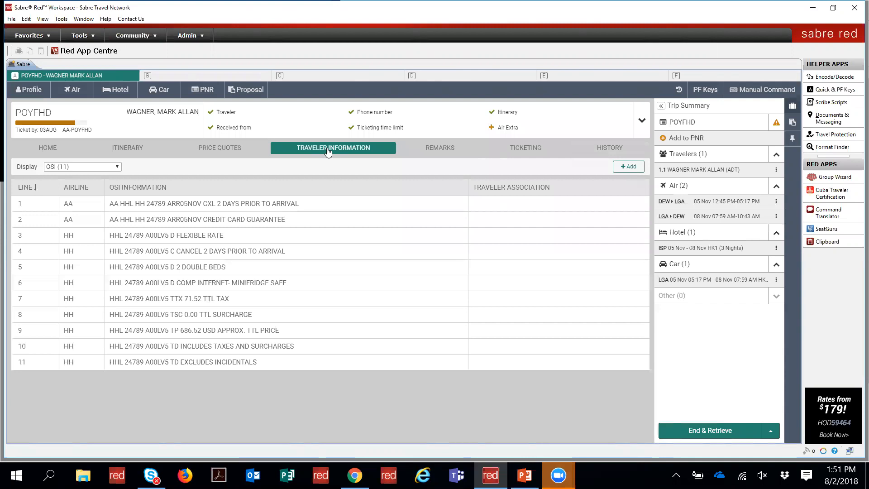
Step: Expand the agency address and ticketing details, then return to the Itinerary tab
{"action": "left_click", "coordinate": [96, 169]}
{"action": "left_click", "coordinate": [96, 170]}
{"action": "left_click", "coordinate": [96, 169]}
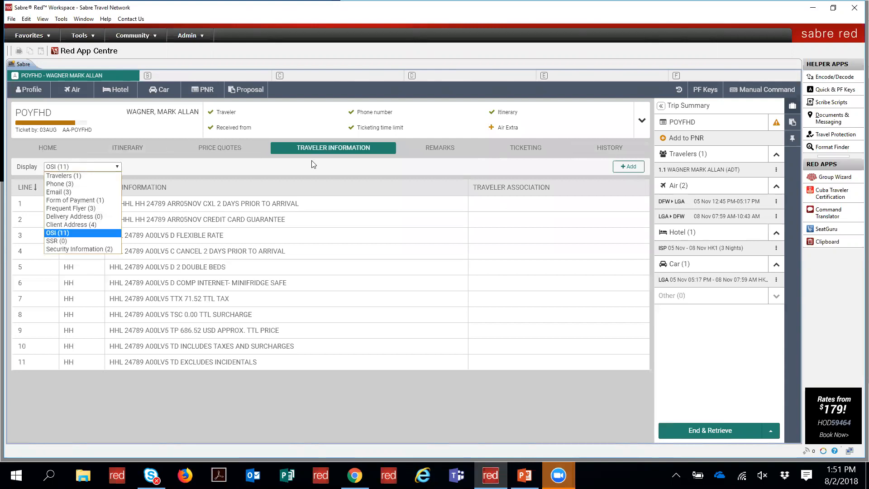
{"action": "left_click", "coordinate": [637, 125]}
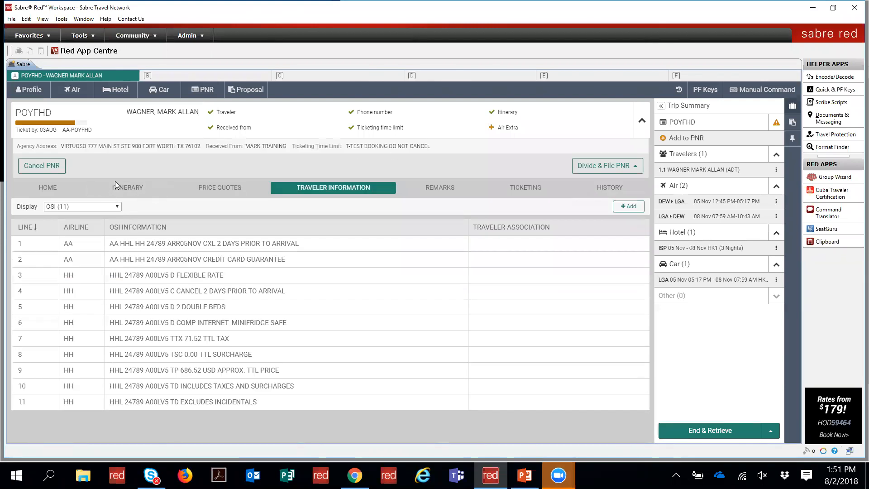
{"action": "left_click", "coordinate": [116, 187]}
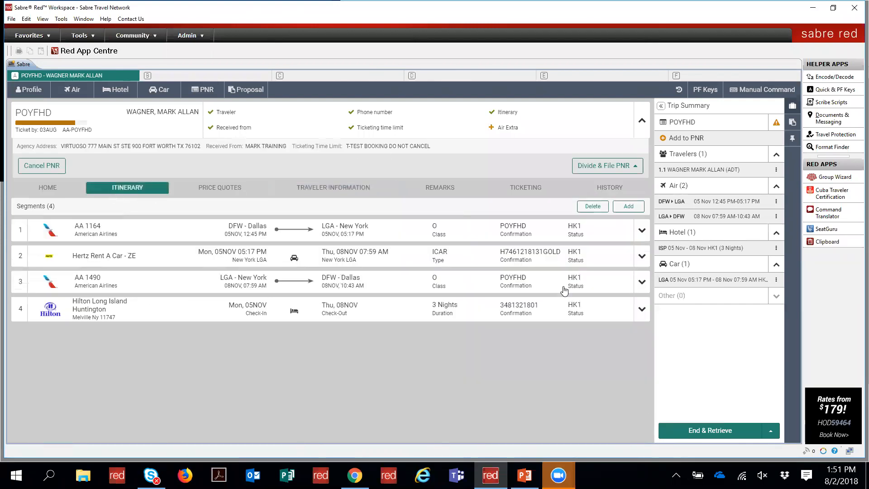
{"action": "left_click", "coordinate": [642, 309]}
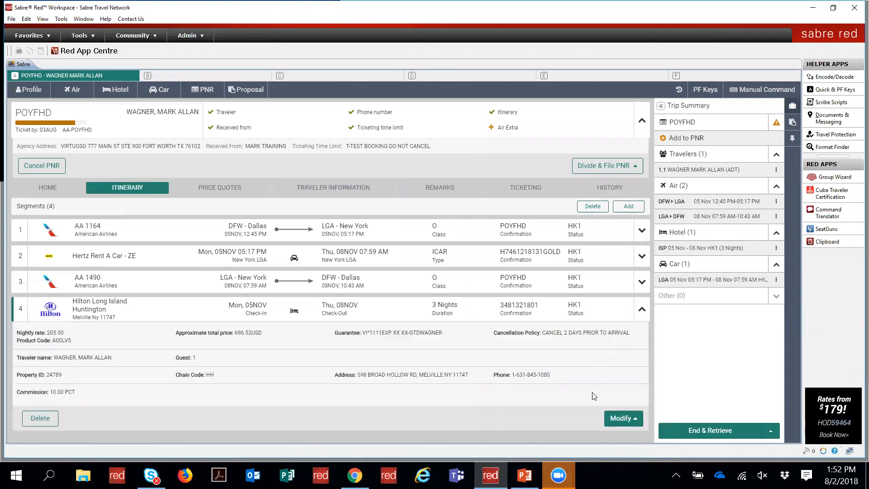
{"action": "left_click", "coordinate": [634, 419]}
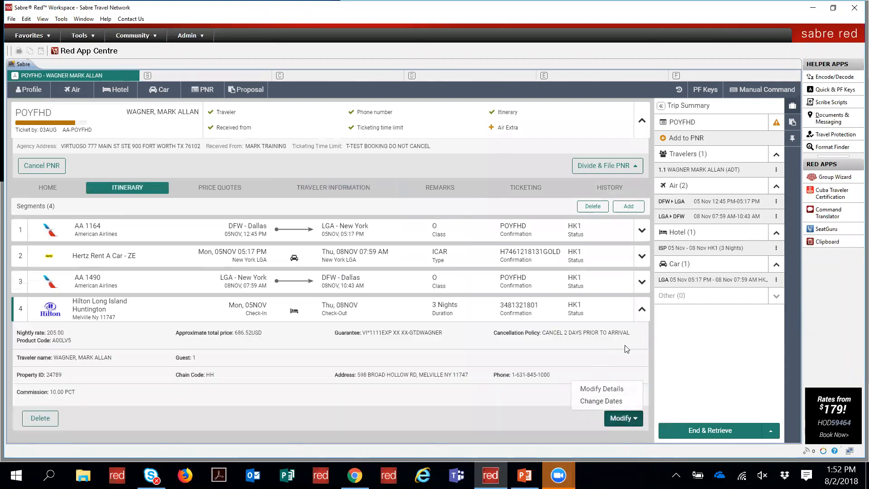
{"action": "left_click", "coordinate": [641, 310]}
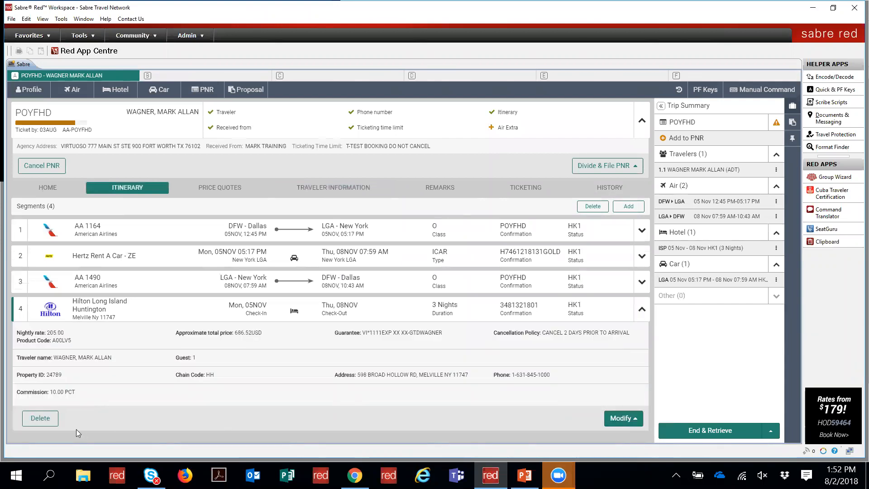
{"action": "left_click", "coordinate": [39, 416]}
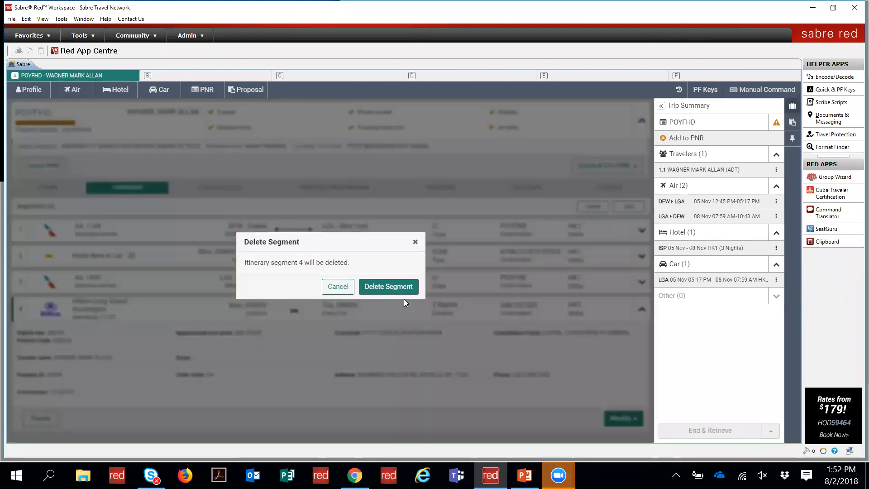
{"action": "left_click", "coordinate": [338, 286]}
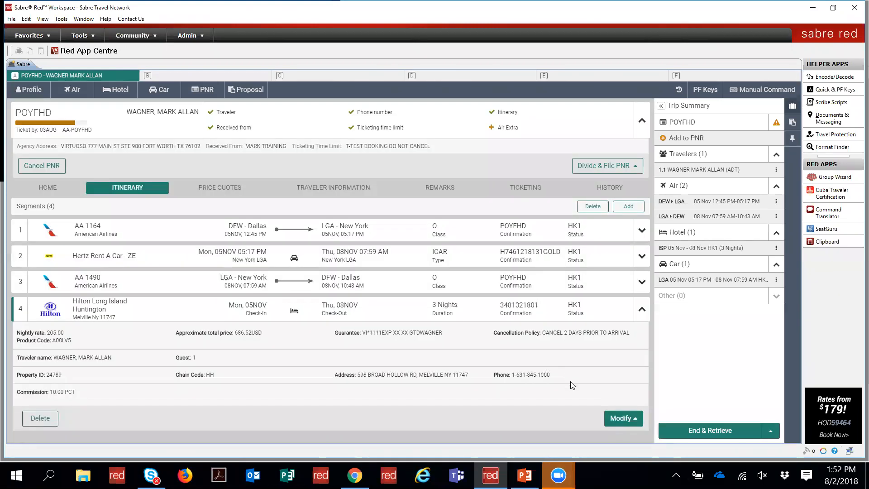
{"action": "left_click", "coordinate": [621, 418]}
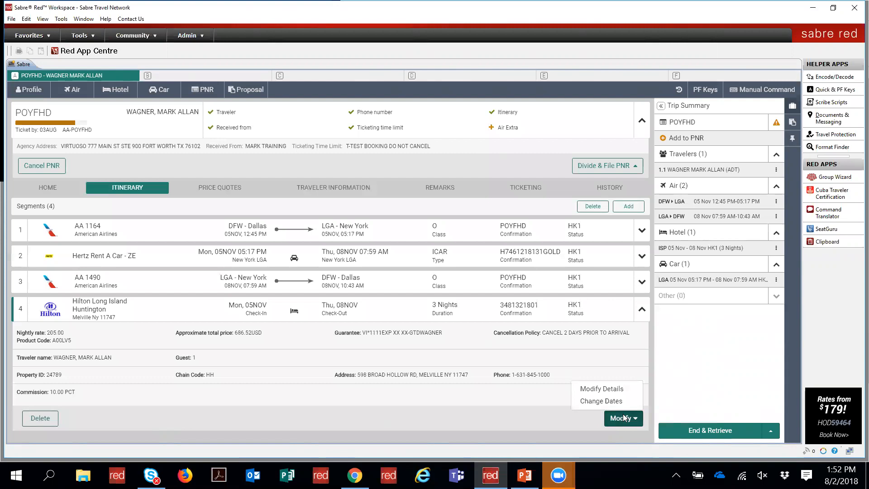
{"action": "left_click", "coordinate": [611, 388]}
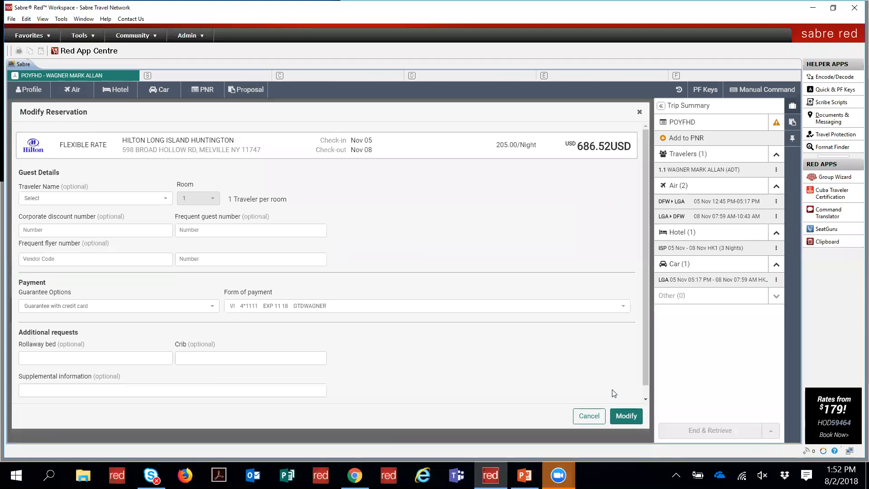
{"action": "left_click", "coordinate": [591, 417]}
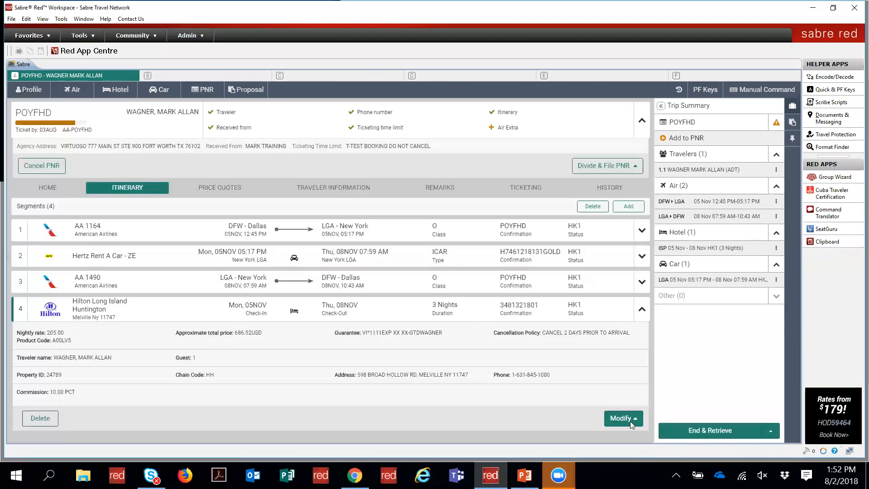
{"action": "left_click", "coordinate": [630, 420]}
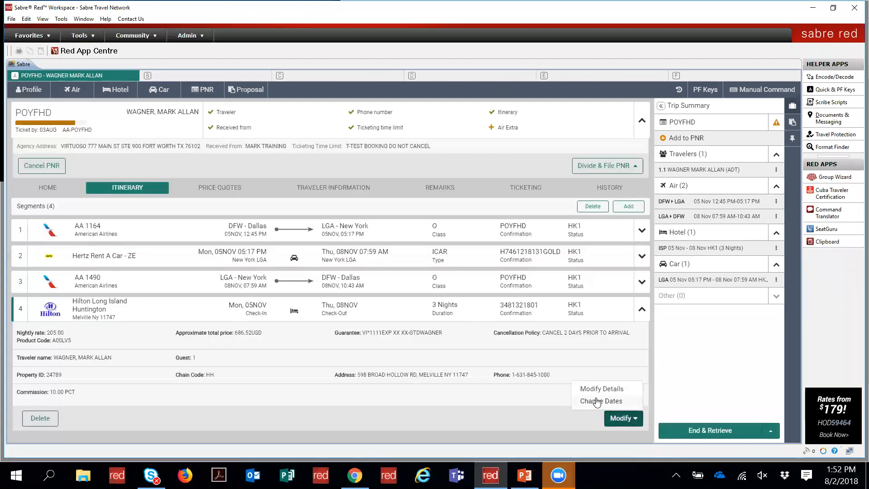
{"action": "left_click", "coordinate": [596, 401]}
{"action": "left_click", "coordinate": [412, 272]}
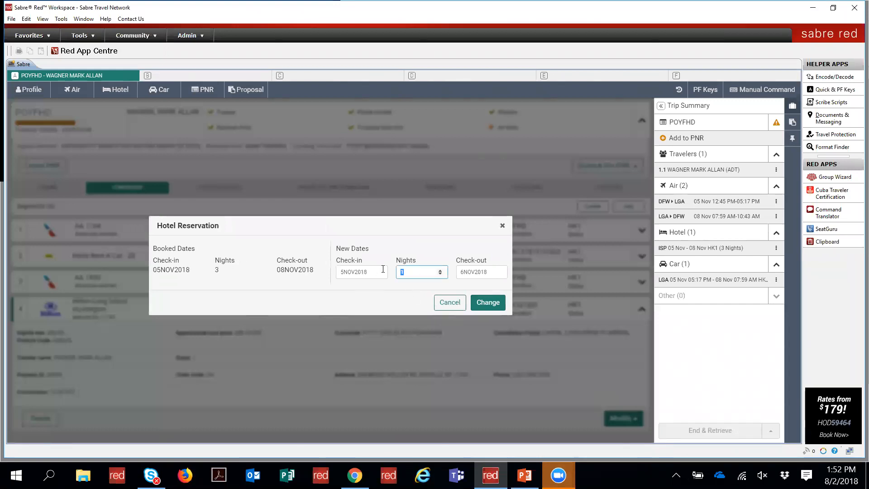
{"action": "left_click", "coordinate": [382, 272]}
{"action": "left_click", "coordinate": [475, 272]}
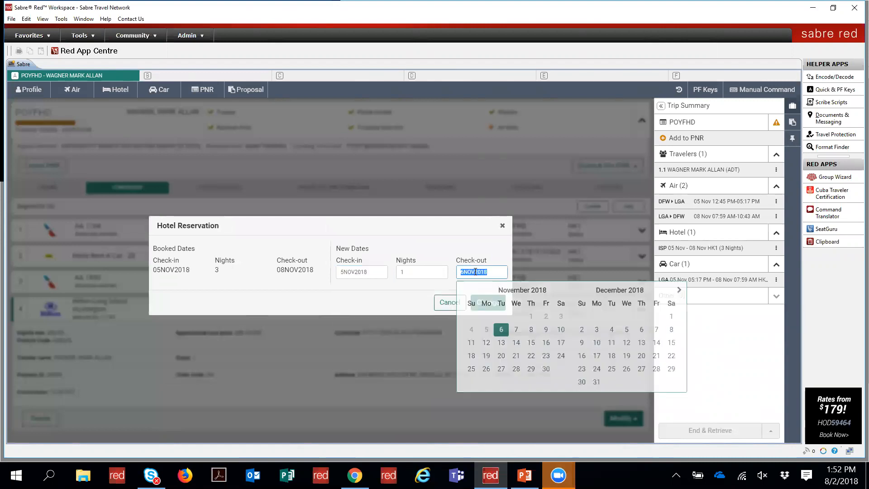
{"action": "left_click", "coordinate": [546, 329]}
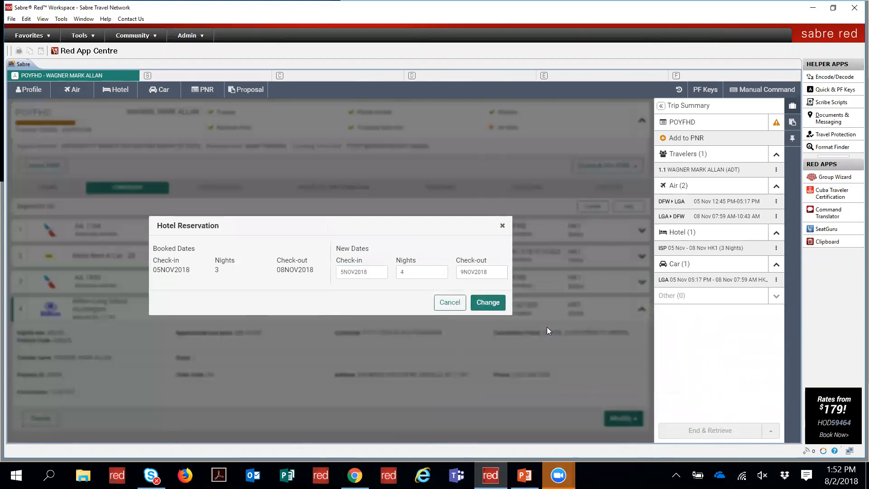
{"action": "left_click", "coordinate": [485, 306]}
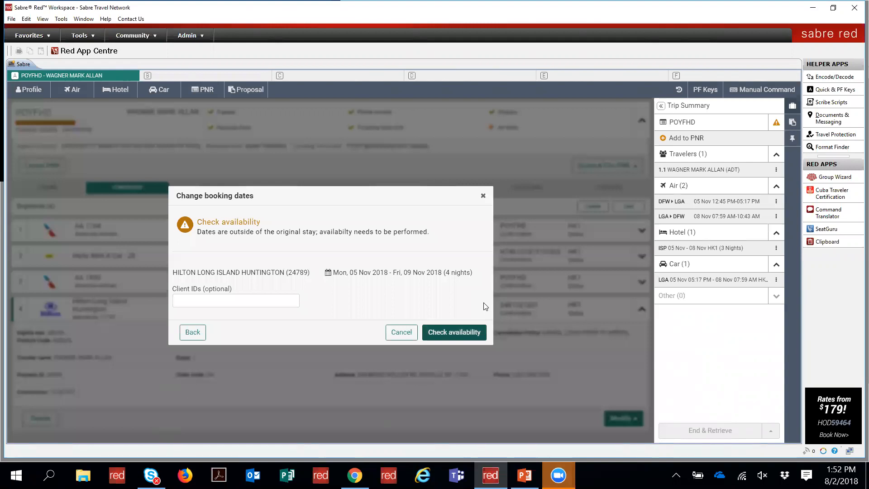
{"action": "left_click", "coordinate": [446, 330]}
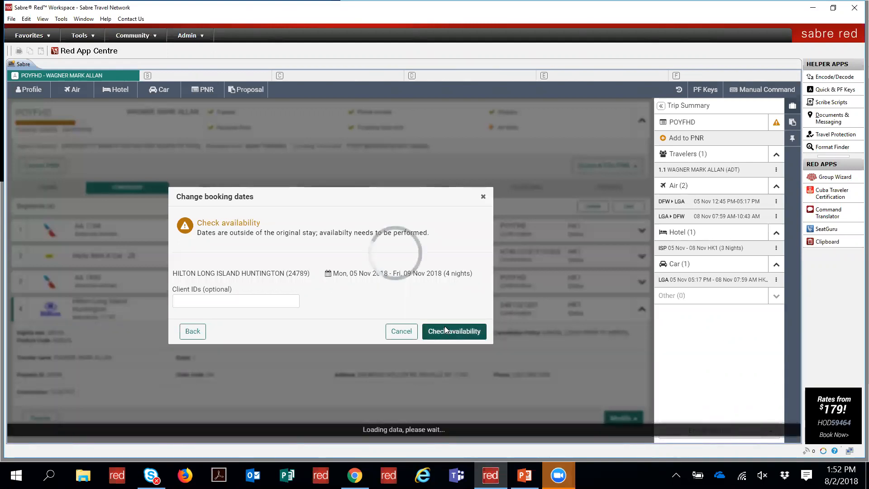
{"action": "left_click", "coordinate": [446, 331]}
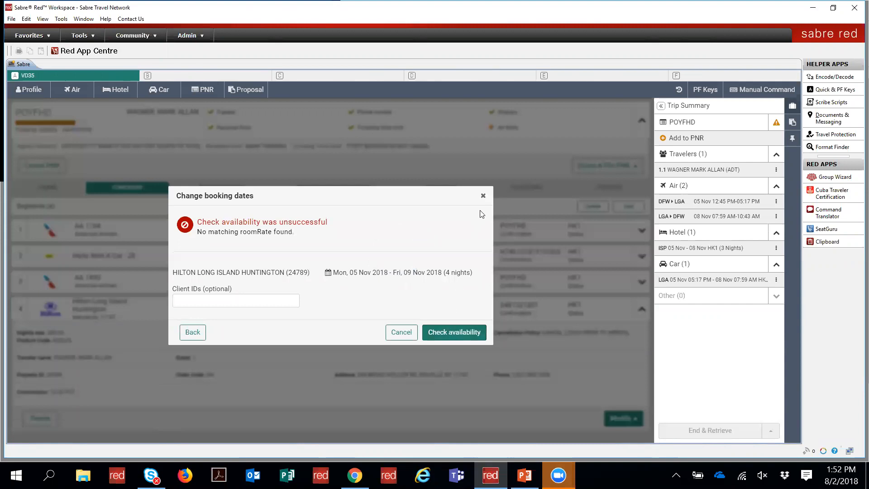
{"action": "left_click", "coordinate": [483, 196]}
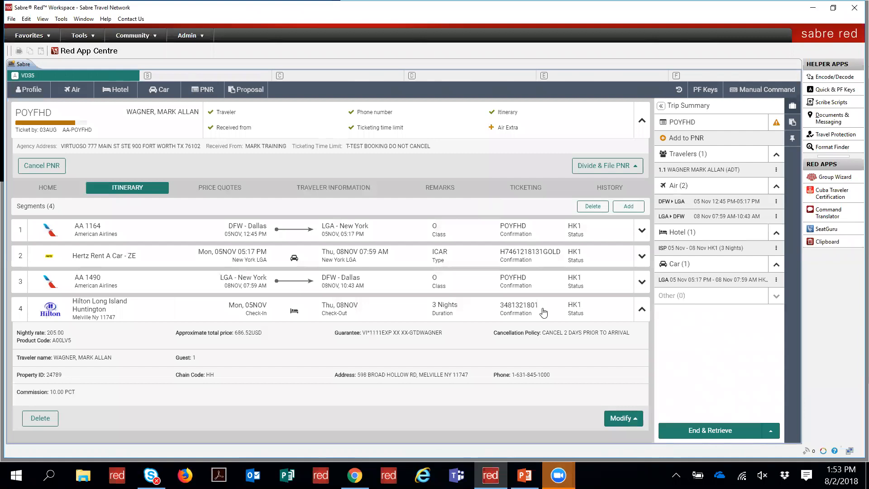
Step: Delete Hilton segment 4, then view Traveler Information and select OSI line 3
{"action": "left_click", "coordinate": [35, 417]}
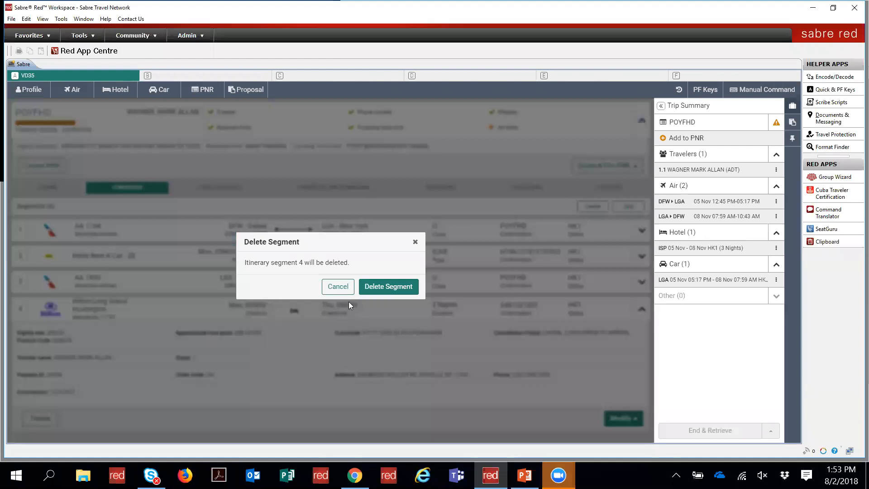
{"action": "left_click", "coordinate": [373, 284]}
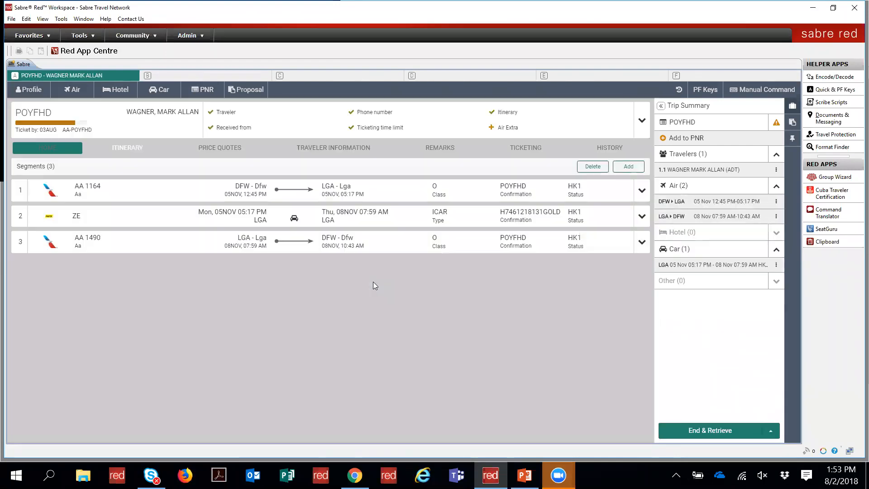
{"action": "left_click", "coordinate": [339, 154]}
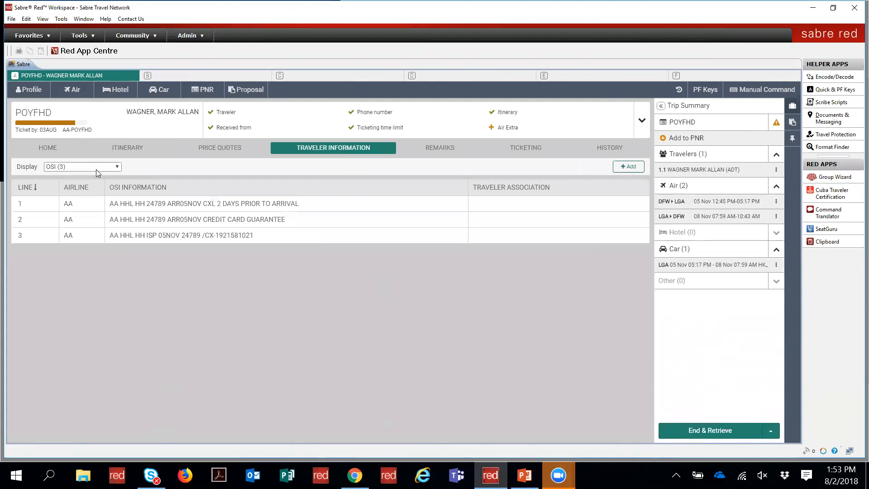
{"action": "left_click", "coordinate": [145, 242]}
Step: Try End & Retrieve, add the agent's name as received-from, and retry
{"action": "left_click", "coordinate": [719, 428]}
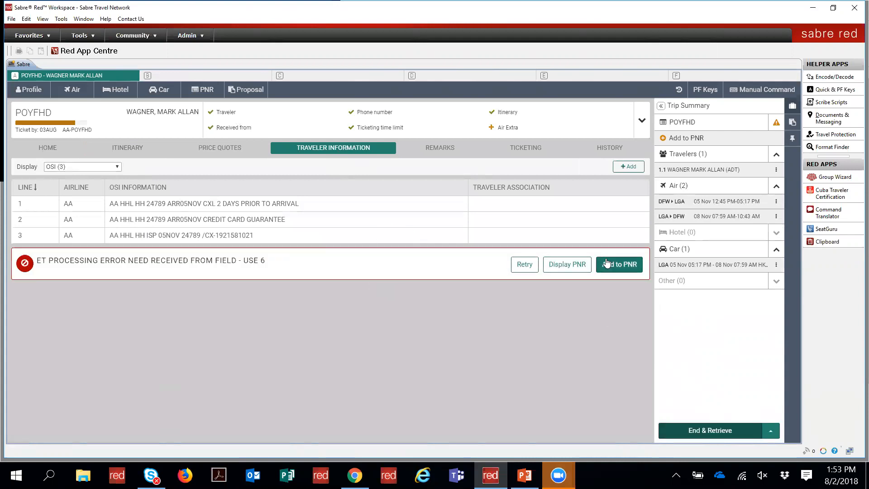
{"action": "left_click", "coordinate": [608, 264]}
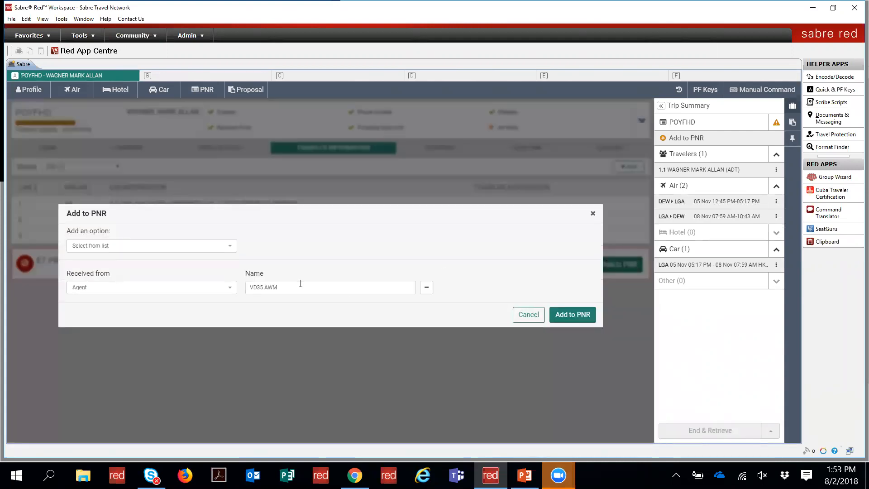
{"action": "key", "text": "ctrl+a"}
{"action": "type", "text": "mark"}
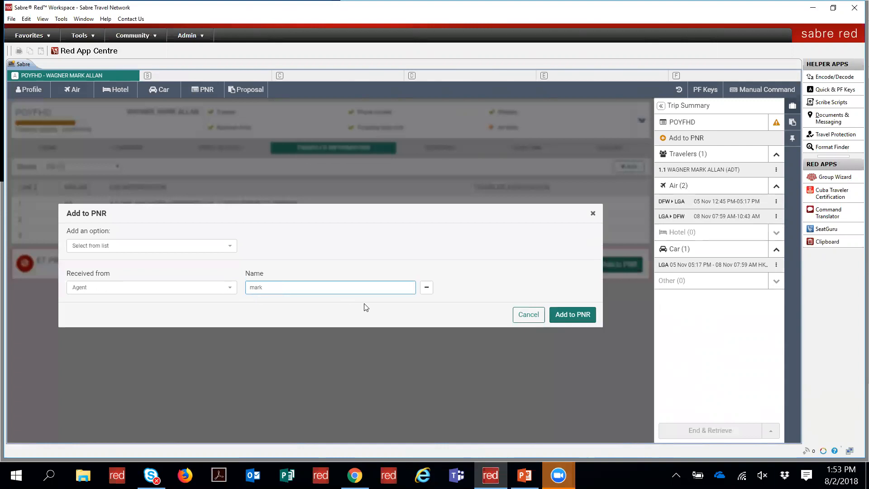
{"action": "left_click", "coordinate": [583, 313]}
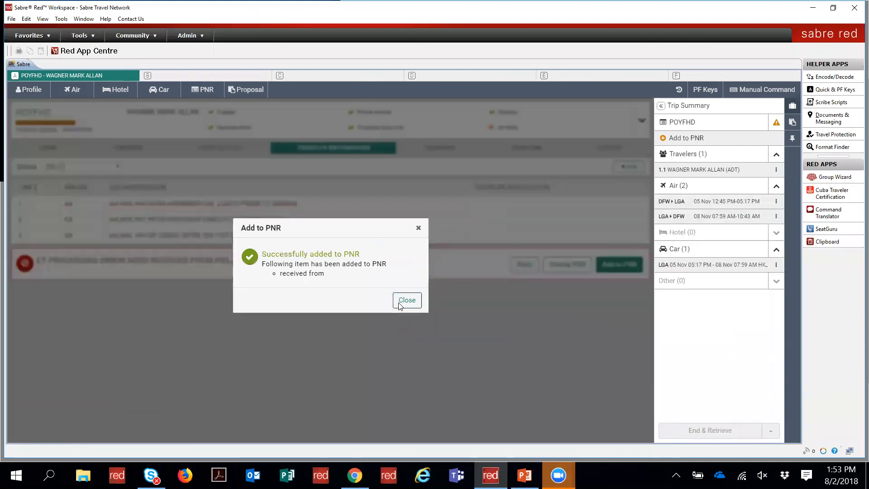
{"action": "left_click", "coordinate": [402, 302]}
{"action": "left_click", "coordinate": [523, 266]}
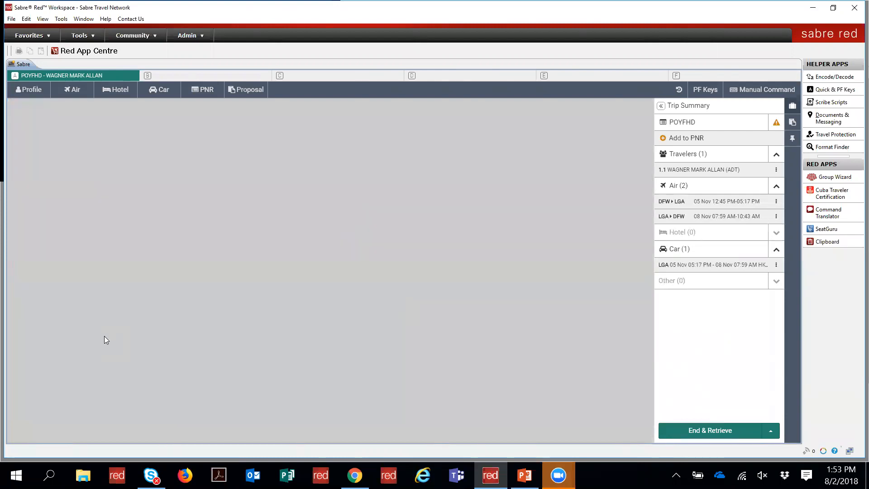
Step: Open and close the Proposal panel, then hide the Trip Summary panel
{"action": "left_click", "coordinate": [248, 93]}
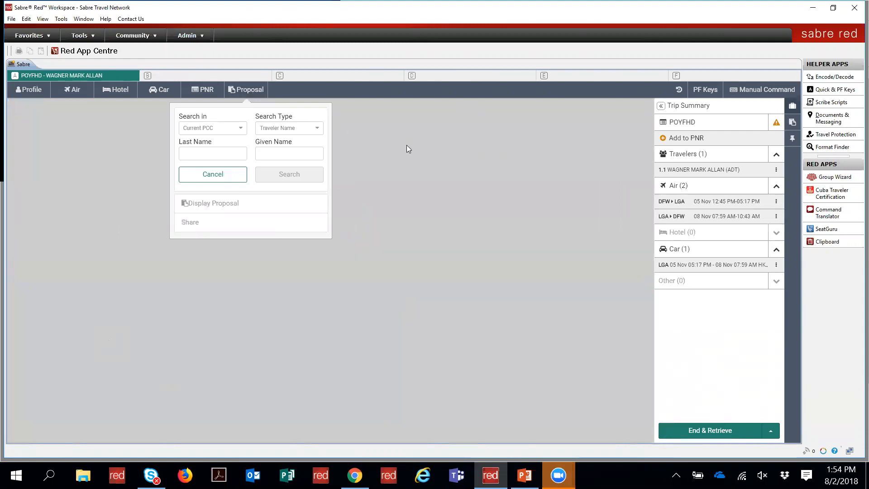
{"action": "left_click", "coordinate": [246, 93]}
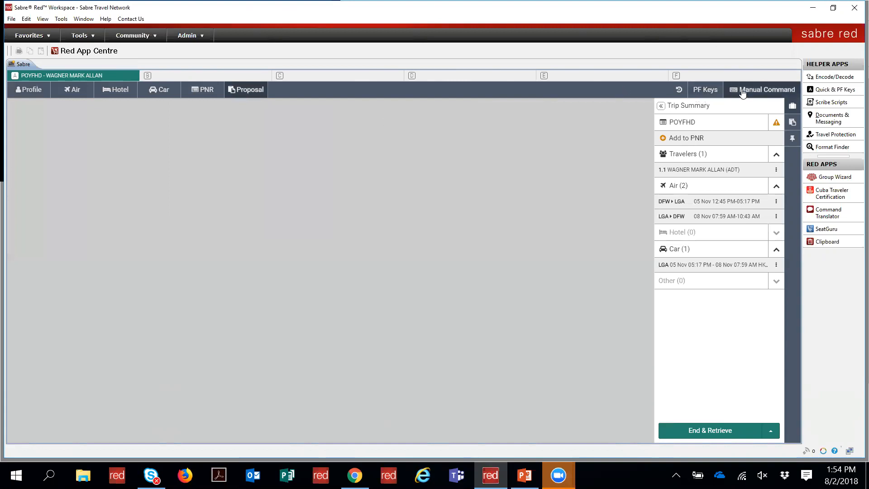
{"action": "left_click", "coordinate": [794, 106]}
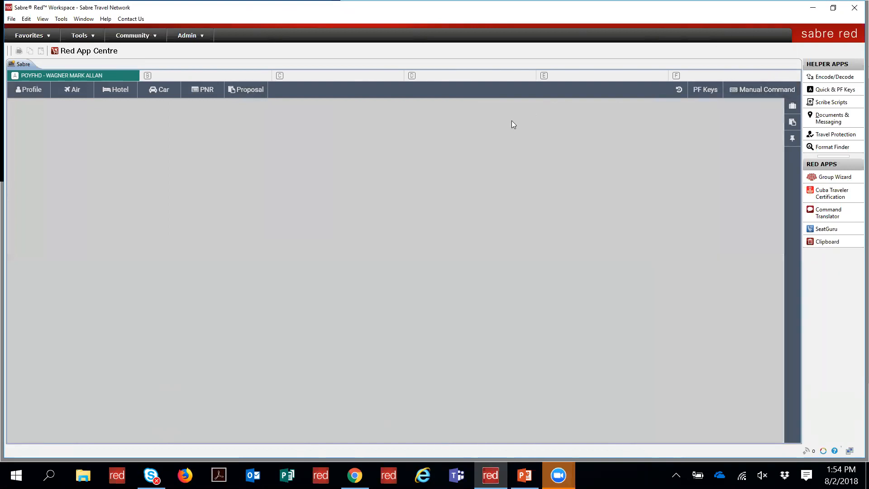
Step: Shop round-trip DFW–ORD fares for 15 Nov returning 25 Nov, and expand the first result
{"action": "left_click", "coordinate": [71, 91]}
{"action": "type", "text": "dfw"}
{"action": "key", "text": "Tab"}
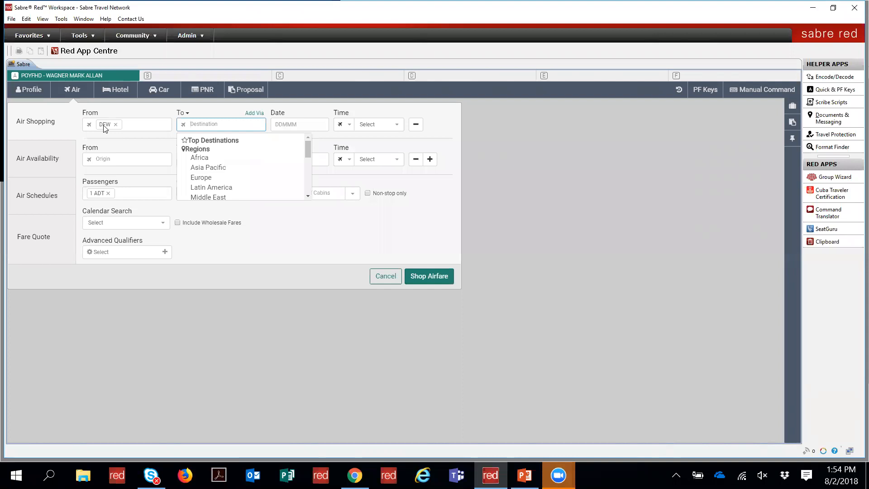
{"action": "type", "text": "ord"}
{"action": "key", "text": "Tab"}
{"action": "type", "text": "15nov"}
{"action": "key", "text": "Tab"}
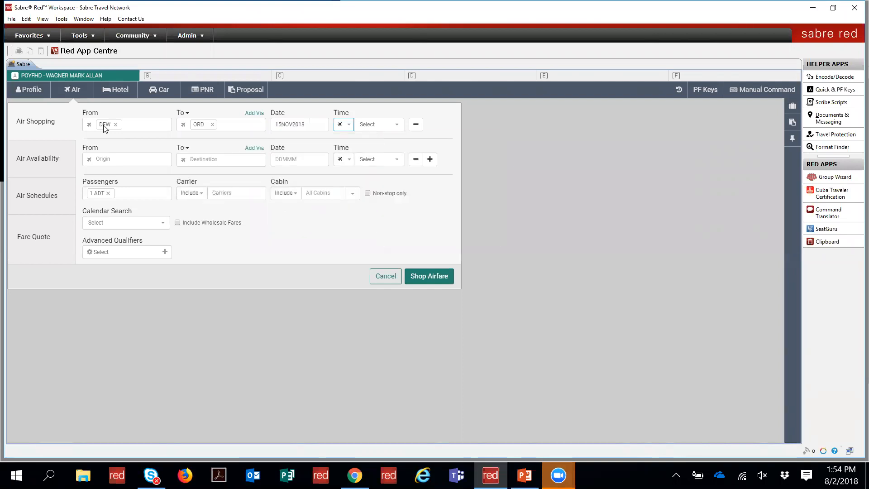
{"action": "type", "text": "dfw"}
{"action": "key", "text": "Tab"}
{"action": "type", "text": "25nov"}
{"action": "key", "text": "Tab"}
{"action": "key", "text": "Tab"}
{"action": "key", "text": "Tab"}
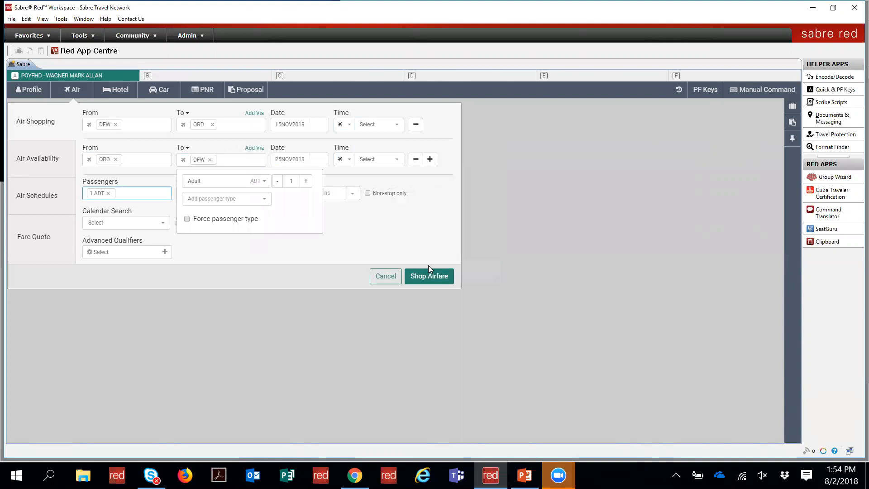
{"action": "left_click", "coordinate": [433, 277]}
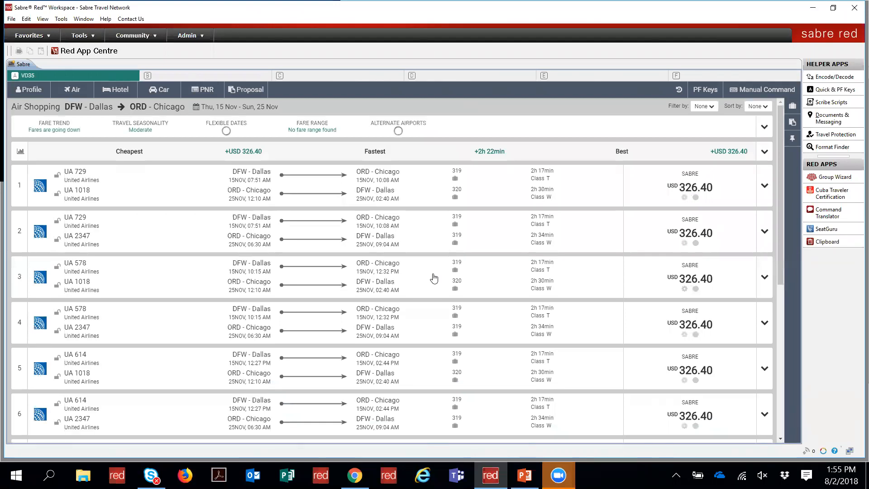
{"action": "left_click", "coordinate": [764, 188]}
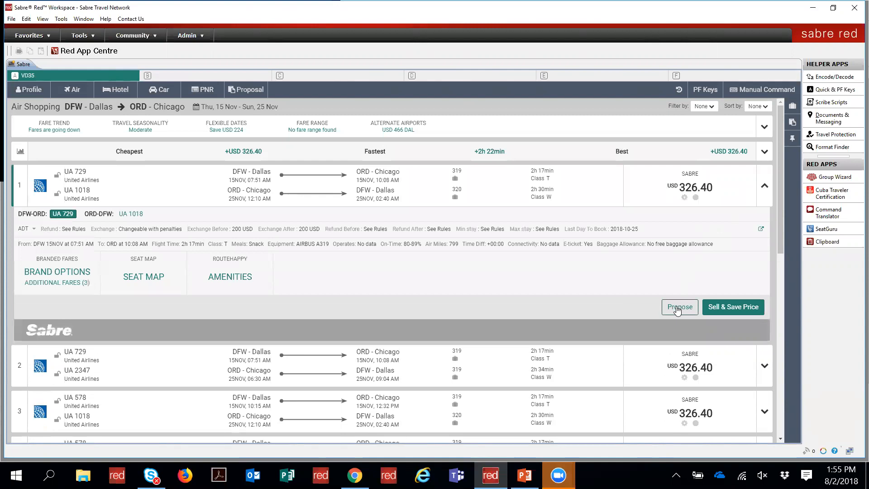
Step: Propose the USD 326.40 United round trip and the USD 368.59 Delta option 9
{"action": "left_click", "coordinate": [679, 307]}
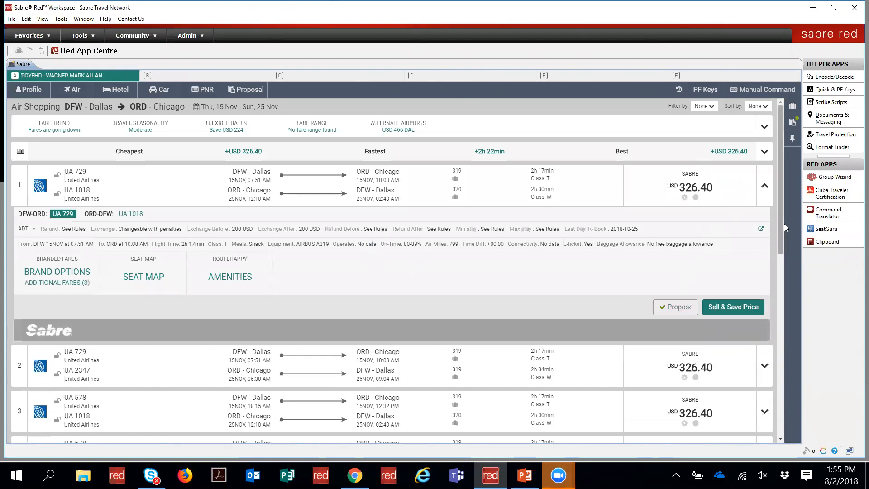
{"action": "left_click_drag", "start_coordinate": [781, 223], "coordinate": [792, 390]}
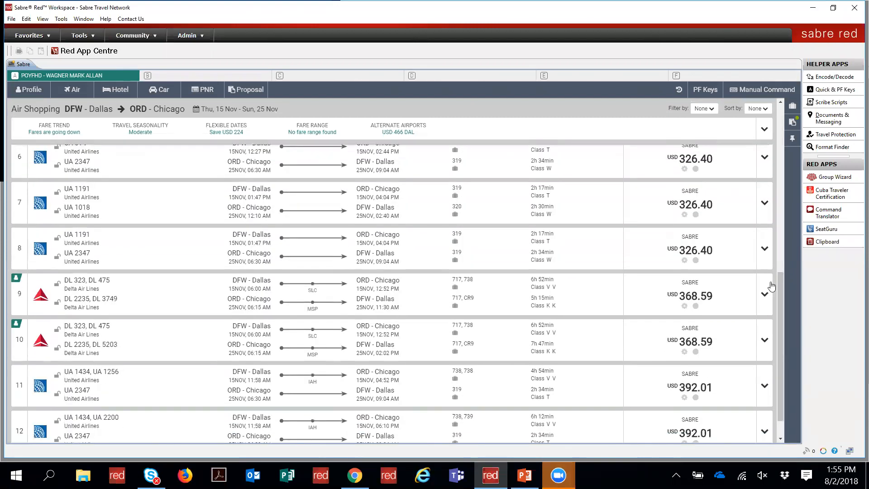
{"action": "left_click", "coordinate": [765, 294]}
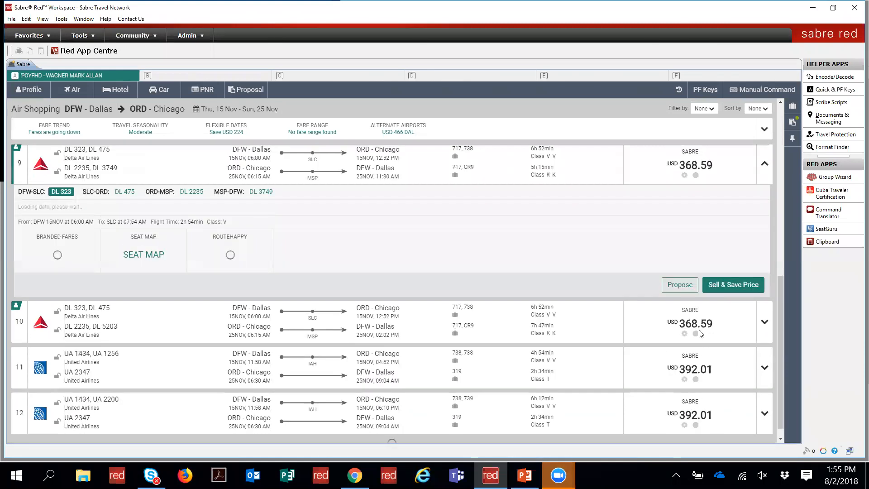
{"action": "left_click", "coordinate": [682, 285]}
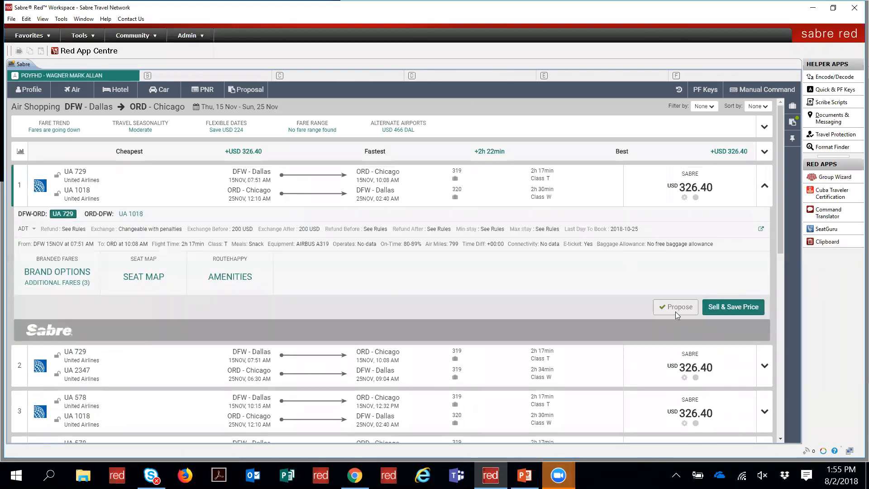
Step: Review the United option's fare rules and close them
{"action": "left_click", "coordinate": [761, 229]}
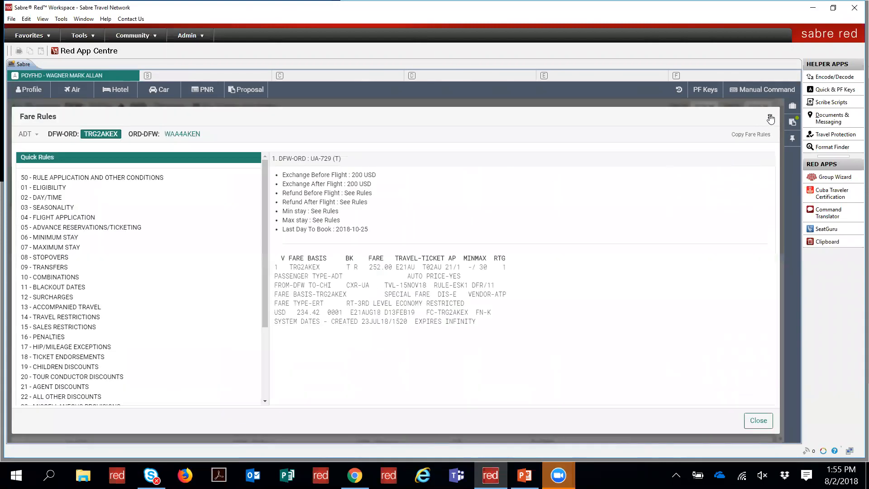
{"action": "left_click", "coordinate": [764, 420]}
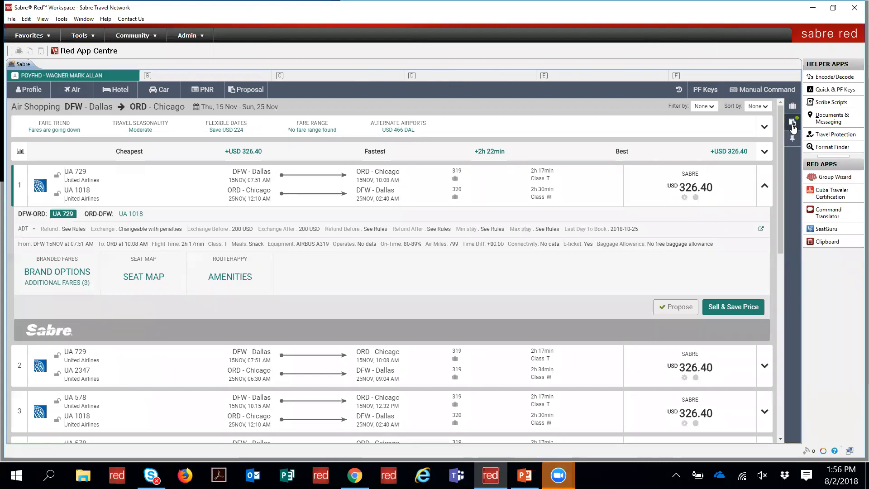
{"action": "left_click", "coordinate": [155, 89]}
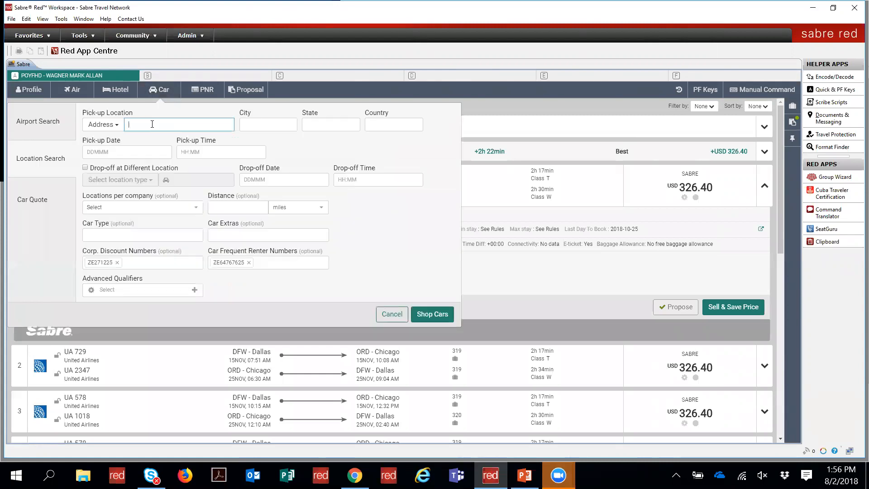
Step: Set an ORD airport car search with pick-up 5 Nov at 10:00
{"action": "left_click", "coordinate": [38, 123]}
{"action": "type", "text": "ORD"}
{"action": "key", "text": "Tab"}
{"action": "type", "text": "5NOV"}
{"action": "key", "text": "Tab"}
{"action": "key", "text": "Tab"}
{"action": "key", "text": "shift+Tab"}
{"action": "key", "text": "shift+Tab"}
{"action": "type", "text": "10"}
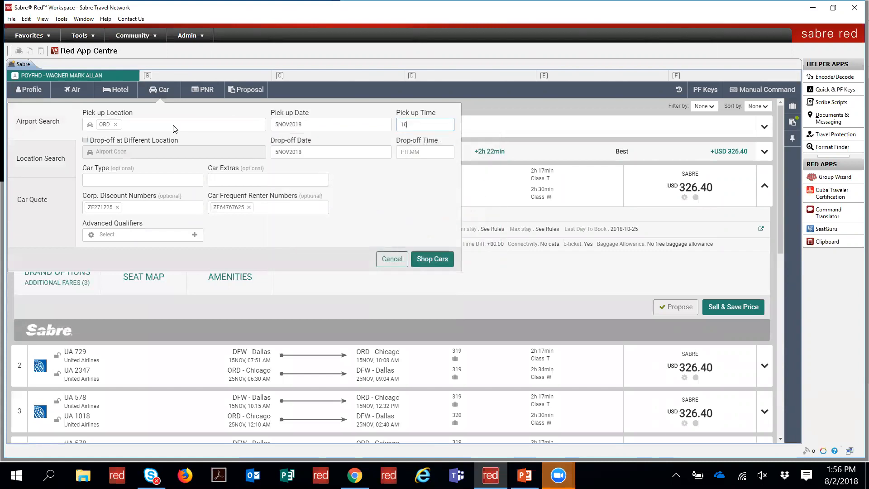
{"action": "key", "text": "Tab"}
Step: Set drop-off to 8 Nov at 10:00 and shop cars
{"action": "type", "text": "8NOV"}
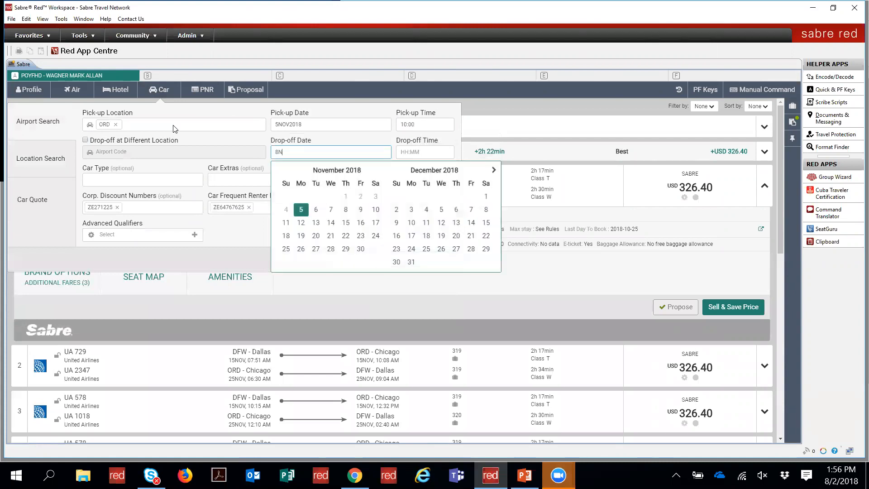
{"action": "key", "text": "Tab"}
{"action": "key", "text": "shift+Tab"}
{"action": "type", "text": "0"}
{"action": "key", "text": "BackSpace"}
{"action": "type", "text": "101"}
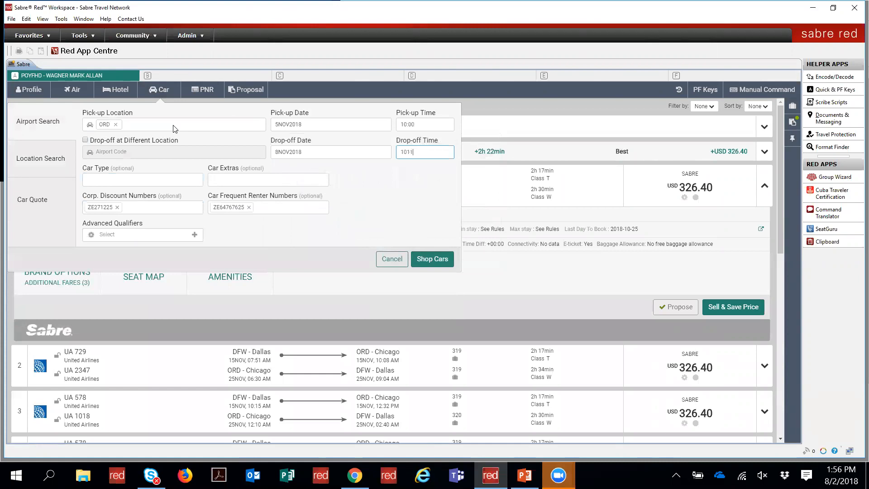
{"action": "type", "text": "0:0"}
{"action": "key", "text": "Tab"}
{"action": "left_click", "coordinate": [429, 262]}
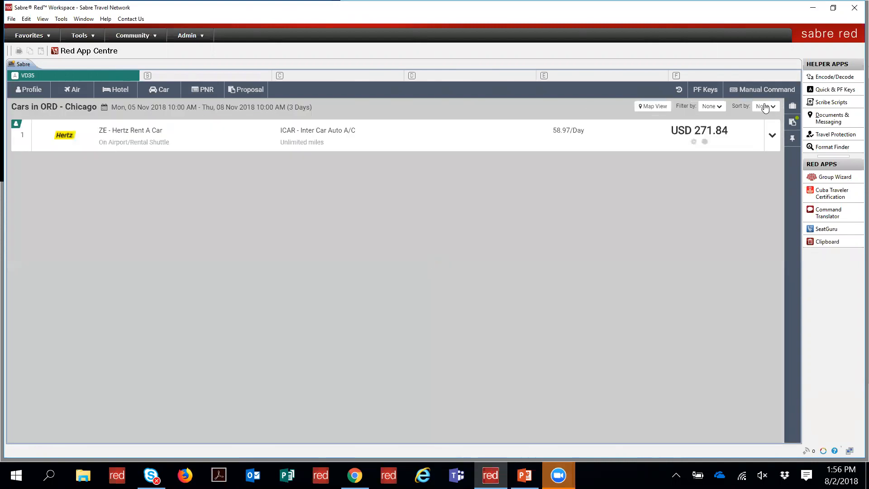
Step: Propose the Hertz ICAR car at USD 271.84
{"action": "left_click", "coordinate": [773, 137]}
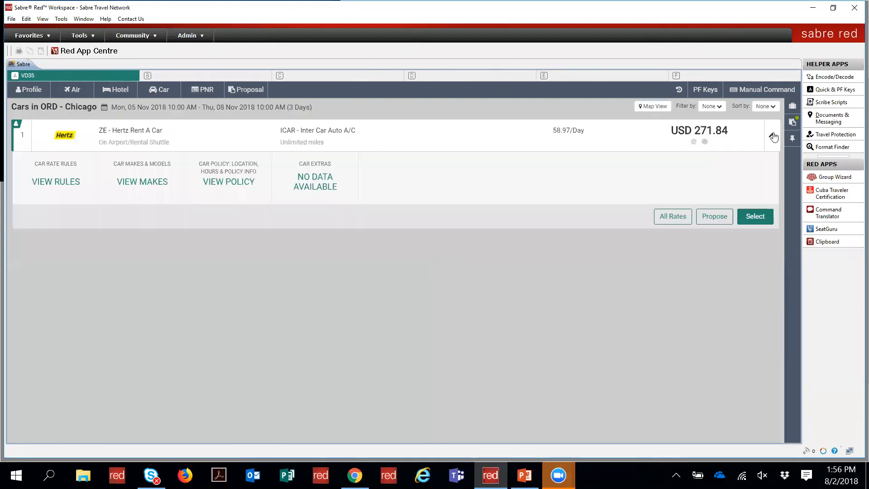
{"action": "left_click", "coordinate": [709, 217]}
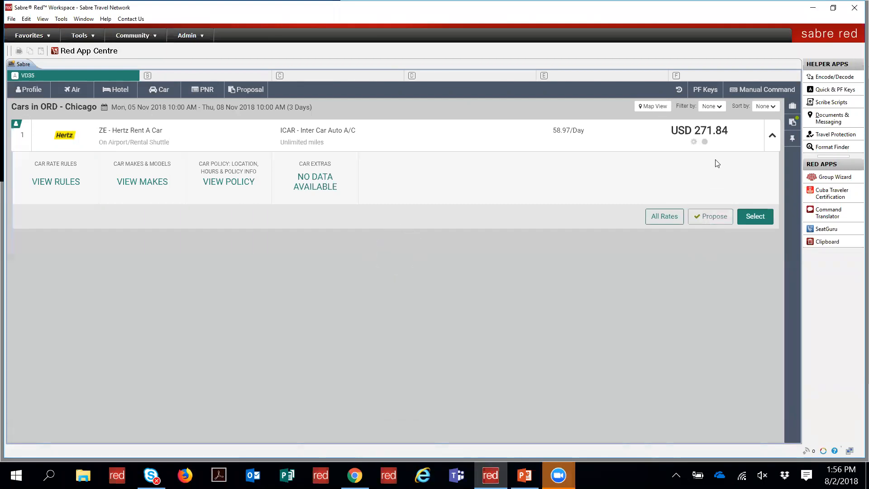
{"action": "left_click", "coordinate": [773, 136]}
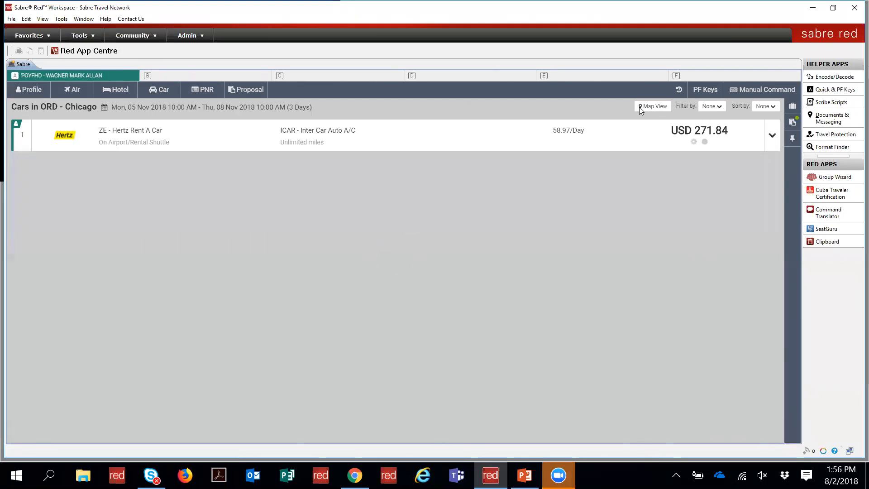
Step: Shop hotels at ORD with check-in 5 Nov and check-out 8 Nov 2018
{"action": "left_click", "coordinate": [115, 90]}
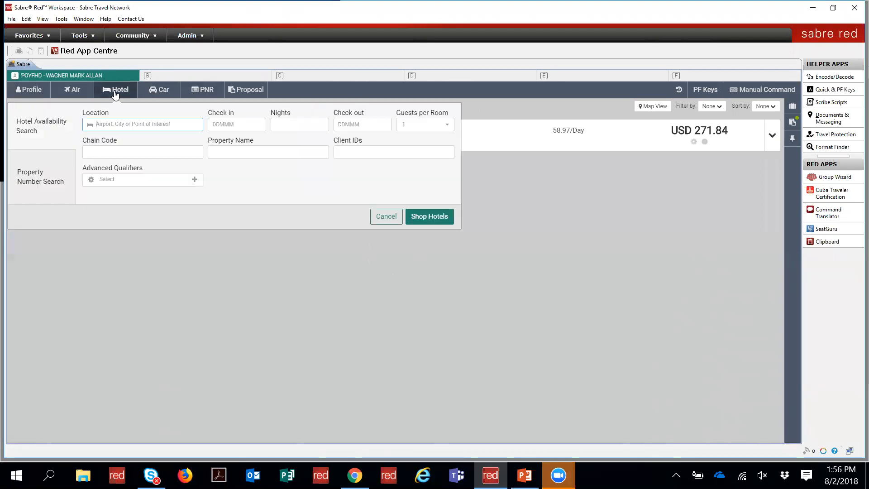
{"action": "type", "text": "ORD"}
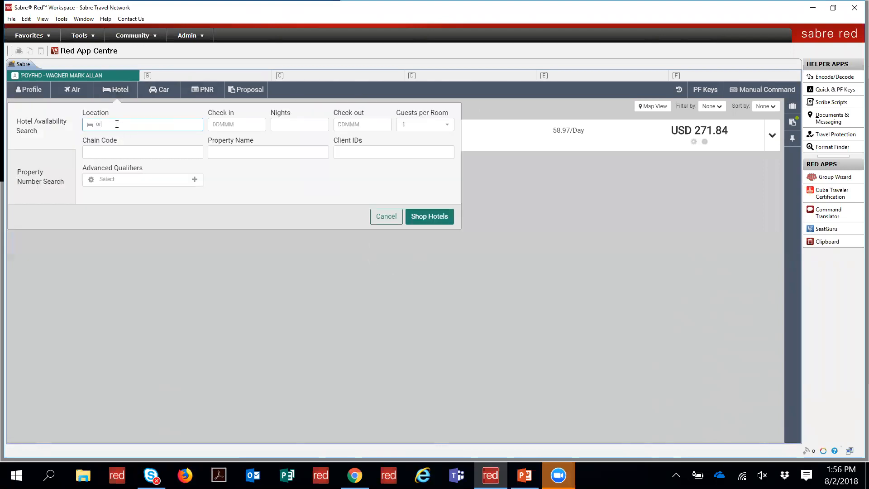
{"action": "key", "text": "Tab"}
{"action": "type", "text": "5NOV"}
{"action": "key", "text": "Tab"}
{"action": "type", "text": "1"}
{"action": "key", "text": "Tab"}
{"action": "type", "text": "8NOV"}
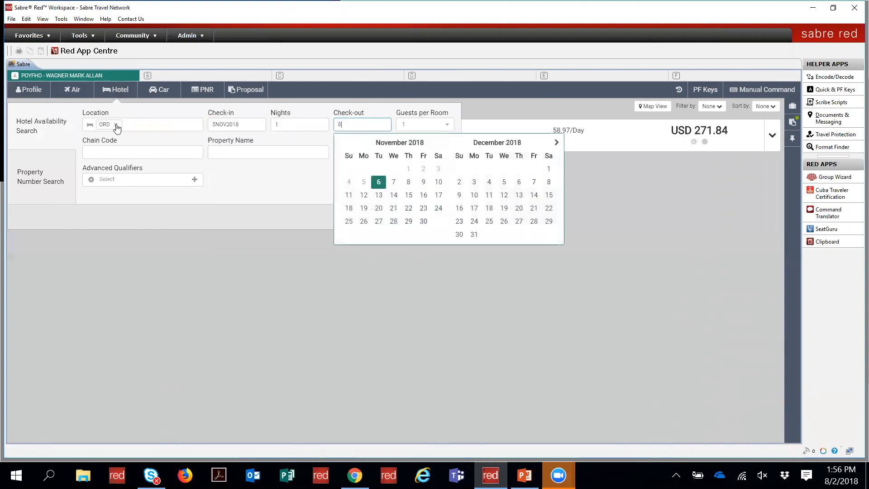
{"action": "key", "text": "Tab"}
{"action": "key", "text": "Tab"}
{"action": "left_click", "coordinate": [418, 216]}
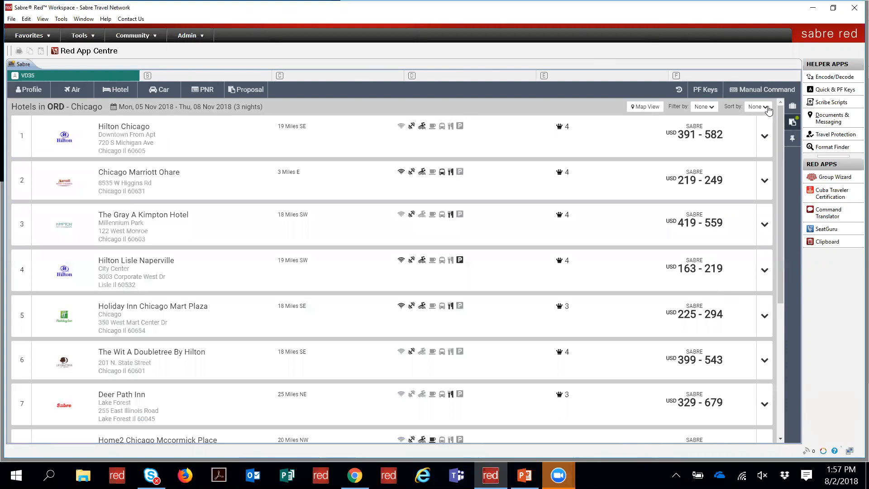
Step: Enter TP1 as a manual command, return to the top of the hotel list, and show the trip proposal
{"action": "left_click", "coordinate": [764, 89]}
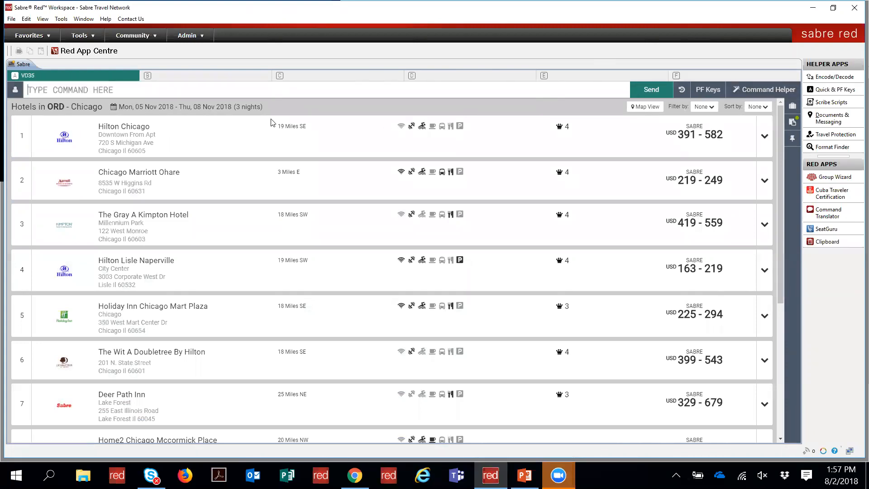
{"action": "type", "text": "TP1"}
{"action": "key", "text": "Return"}
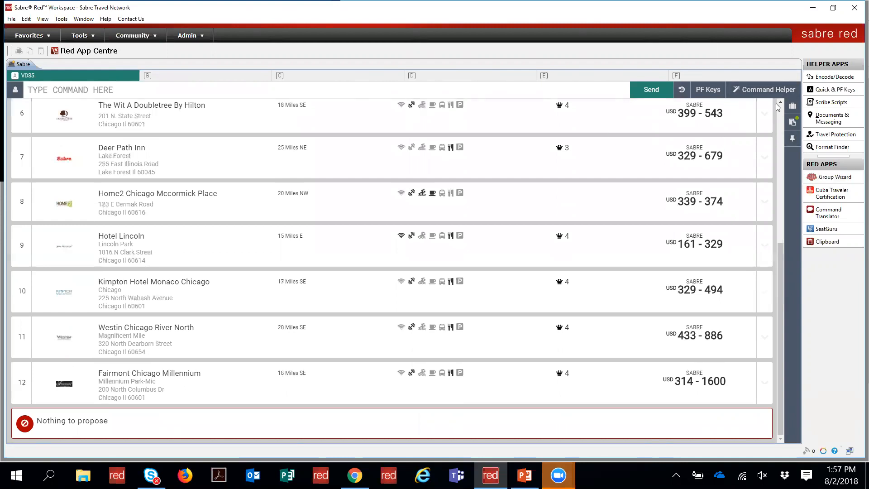
{"action": "left_click_drag", "start_coordinate": [781, 253], "coordinate": [779, 108]}
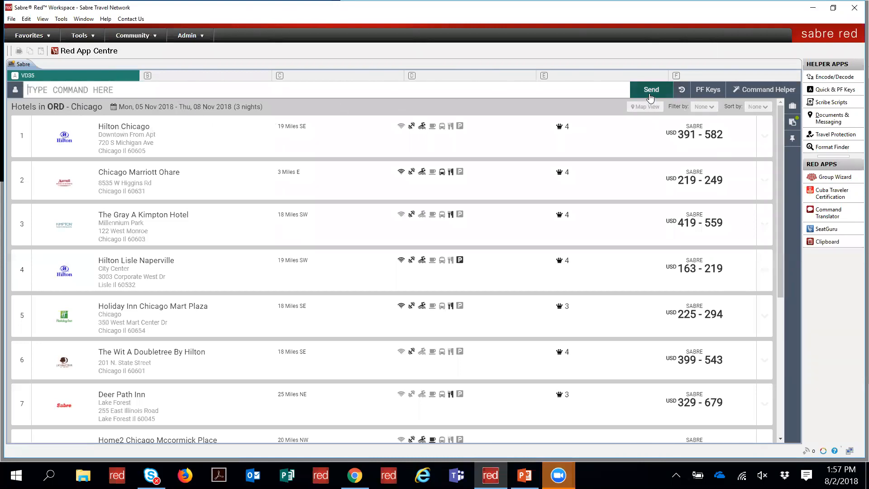
{"action": "left_click", "coordinate": [791, 124]}
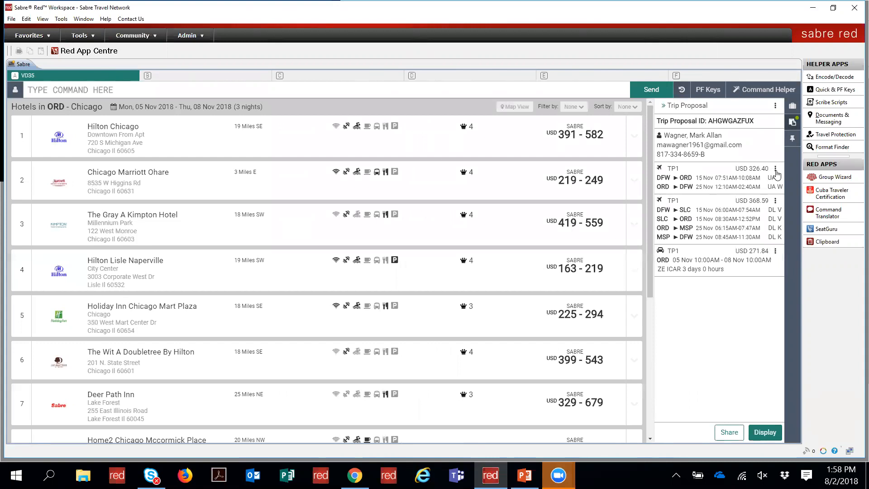
{"action": "left_click", "coordinate": [775, 170]}
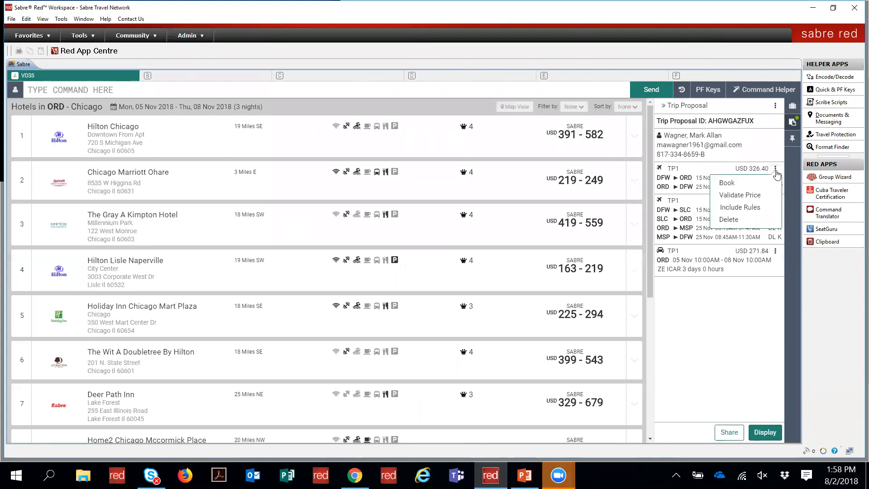
{"action": "left_click", "coordinate": [775, 170]}
{"action": "left_click", "coordinate": [776, 169]}
{"action": "left_click", "coordinate": [747, 204]}
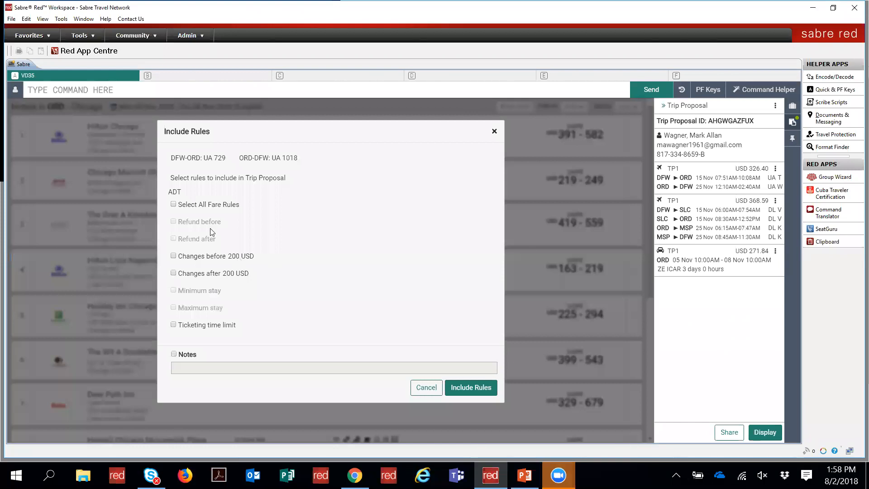
{"action": "left_click", "coordinate": [172, 206]}
{"action": "left_click", "coordinate": [470, 386]}
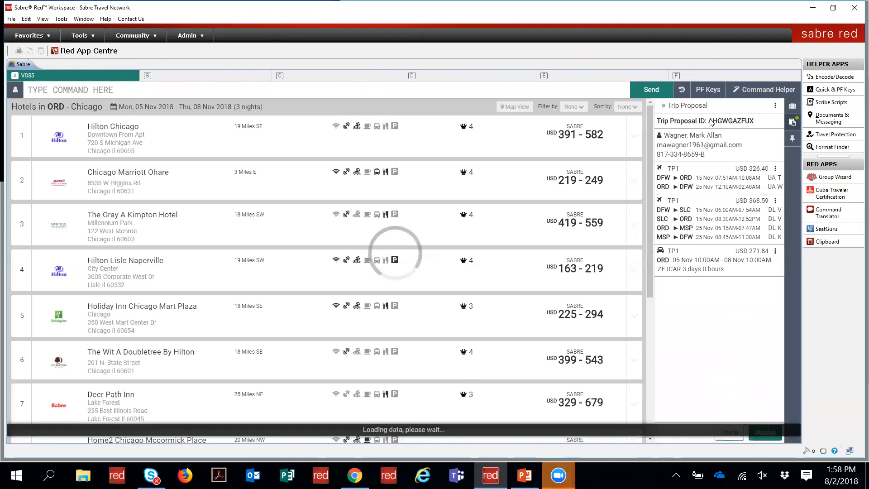
{"action": "left_click_drag", "start_coordinate": [709, 120], "coordinate": [755, 118]}
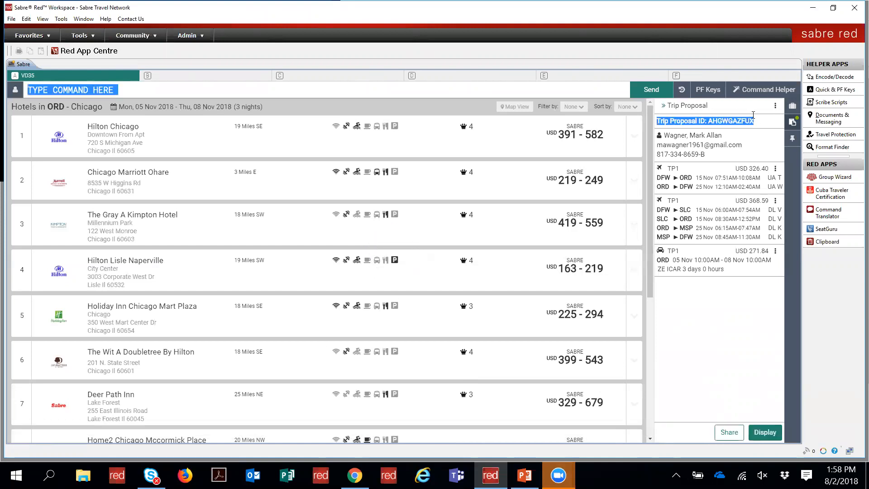
{"action": "left_click", "coordinate": [710, 120]}
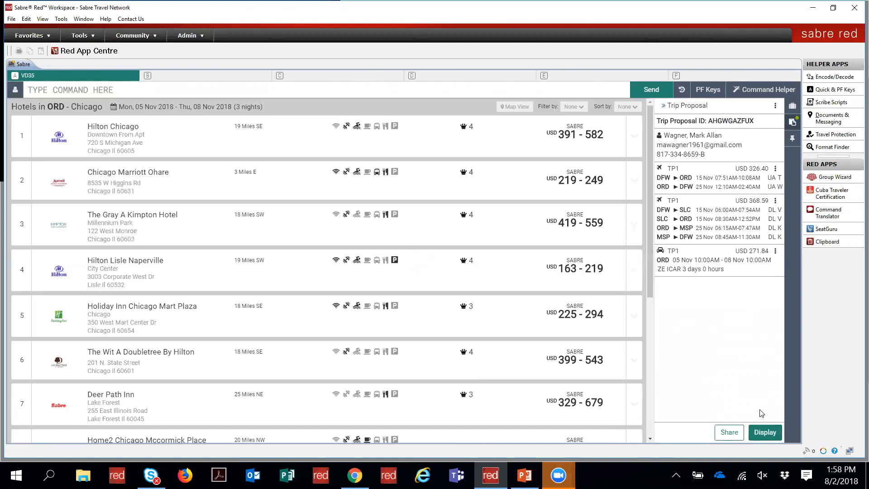
Step: Open the full trip proposal view and copy its shareable summary
{"action": "left_click", "coordinate": [761, 433]}
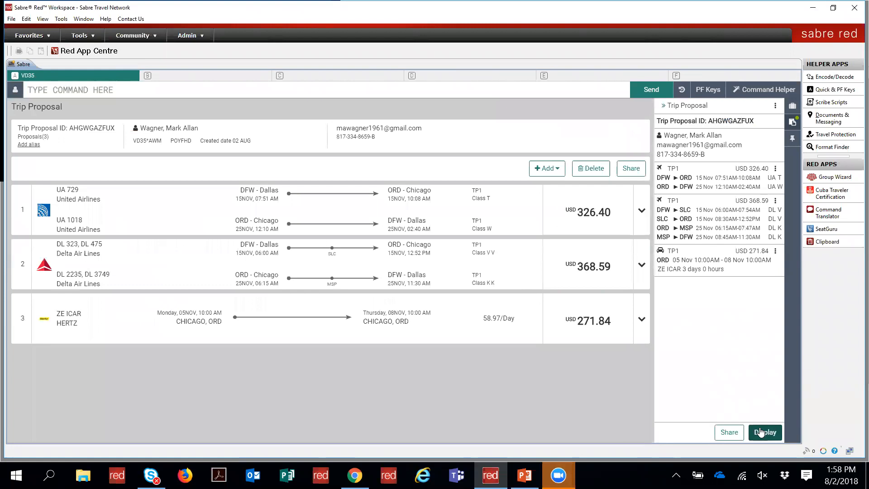
{"action": "left_click", "coordinate": [761, 432]}
{"action": "left_click", "coordinate": [632, 170]}
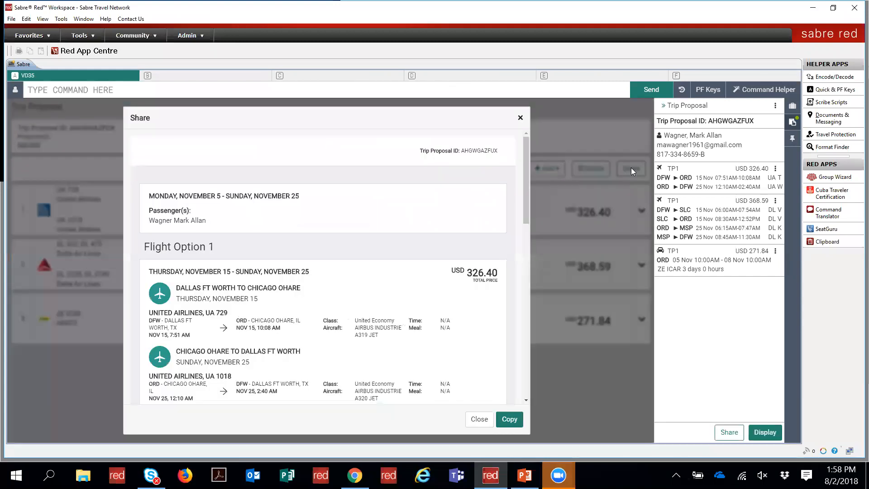
{"action": "left_click_drag", "start_coordinate": [528, 200], "coordinate": [522, 319]}
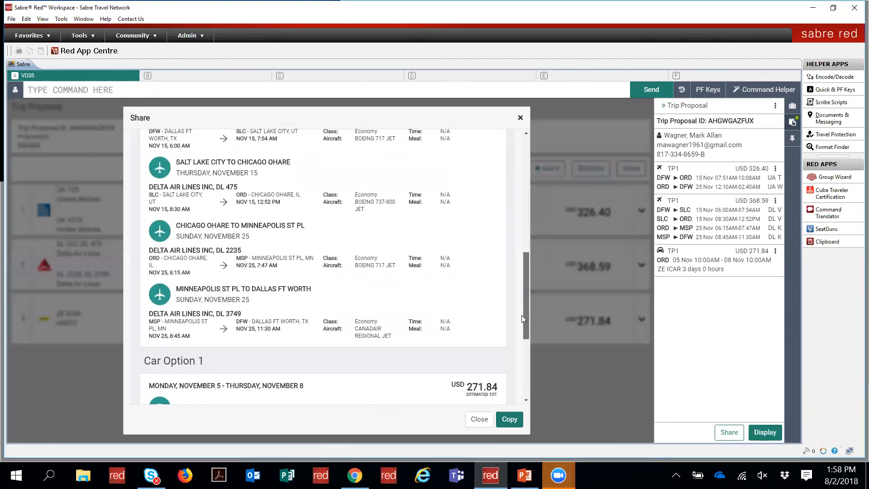
{"action": "left_click", "coordinate": [524, 370]}
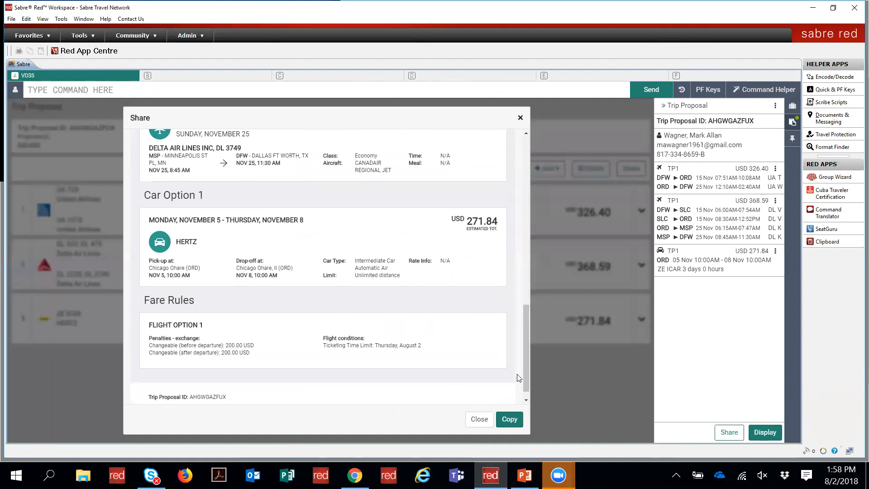
{"action": "left_click", "coordinate": [509, 419]}
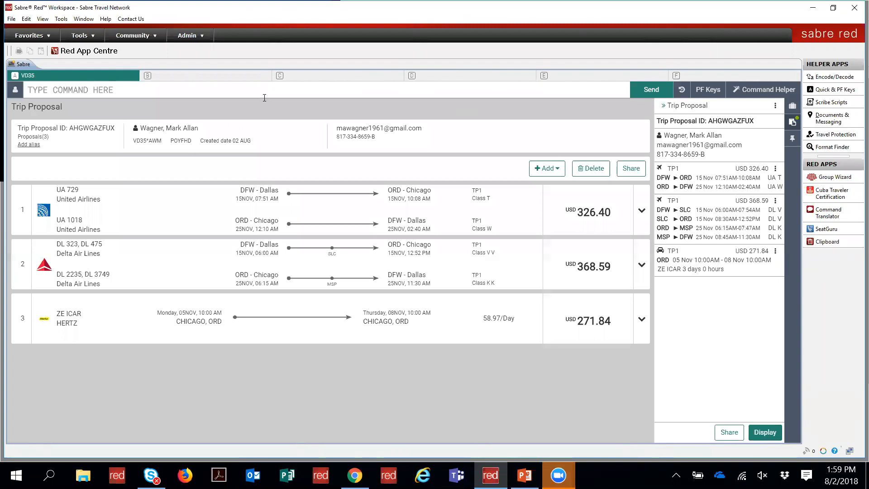
Step: End the proposal with I, then search saved proposals by the traveler's last name
{"action": "type", "text": "I"}
{"action": "key", "text": "Return"}
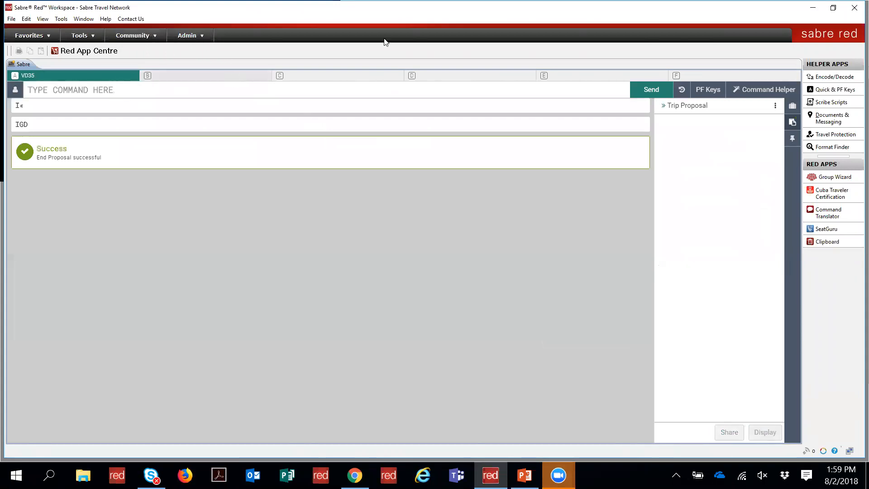
{"action": "left_click", "coordinate": [758, 92]}
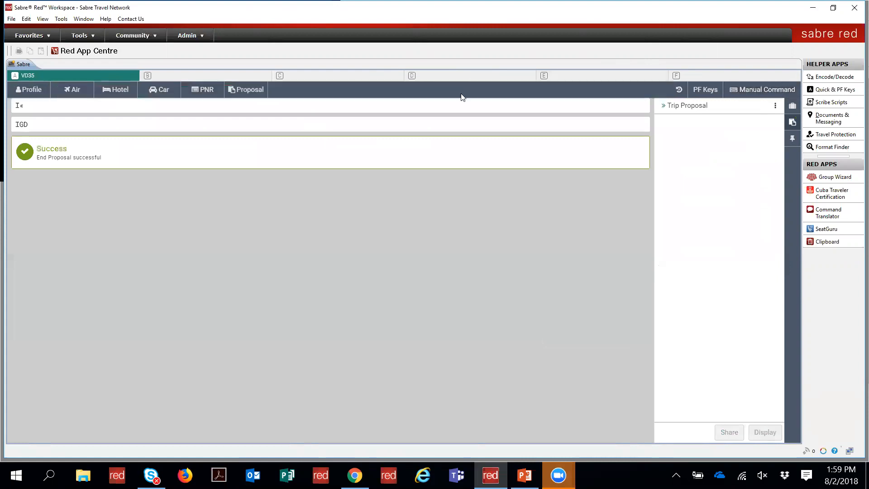
{"action": "left_click", "coordinate": [248, 90]}
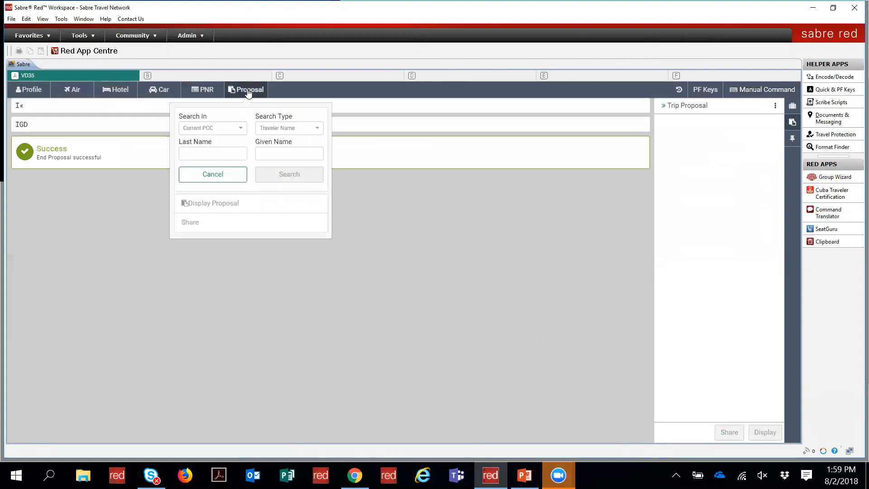
{"action": "left_click", "coordinate": [223, 153]}
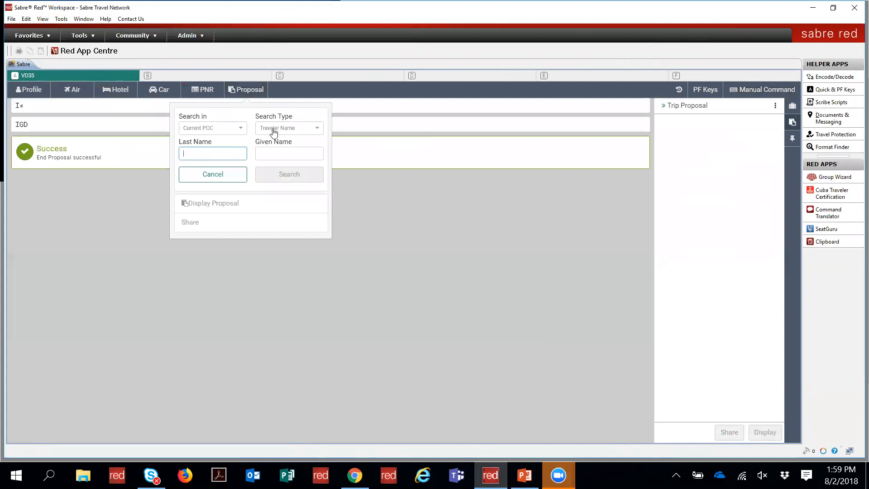
{"action": "left_click", "coordinate": [274, 129]}
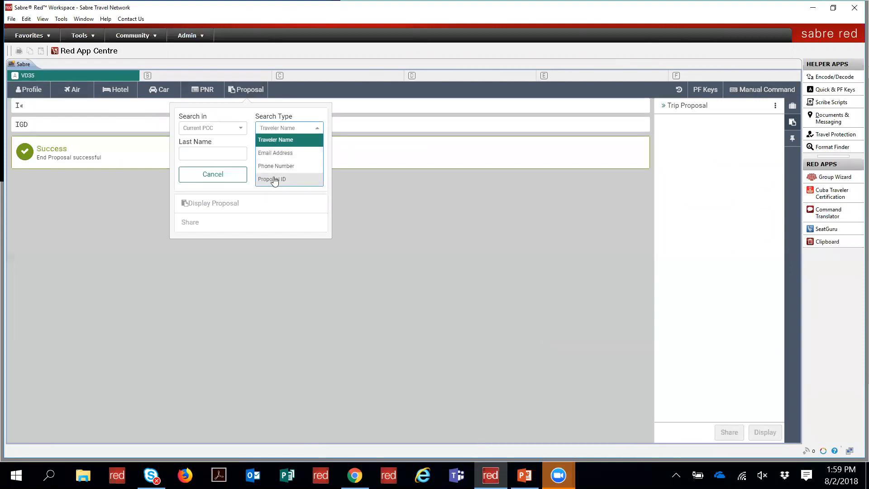
{"action": "left_click", "coordinate": [274, 128]}
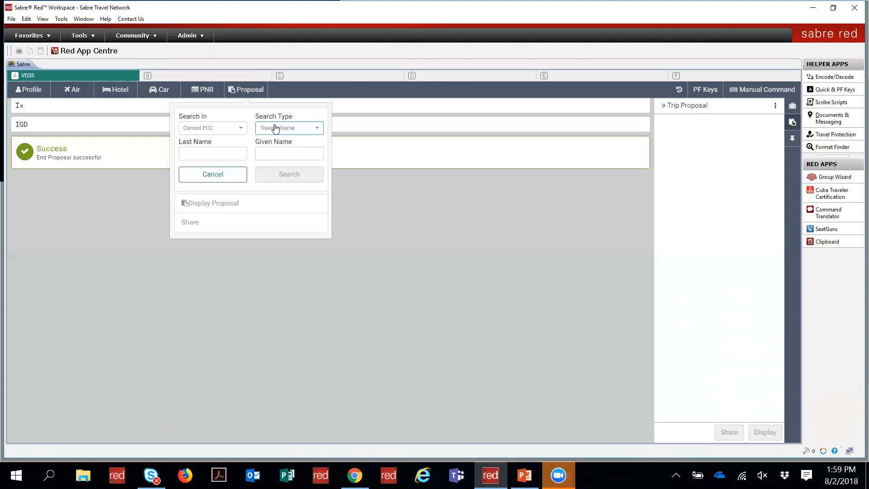
{"action": "left_click", "coordinate": [217, 154]}
{"action": "type", "text": "sanders"}
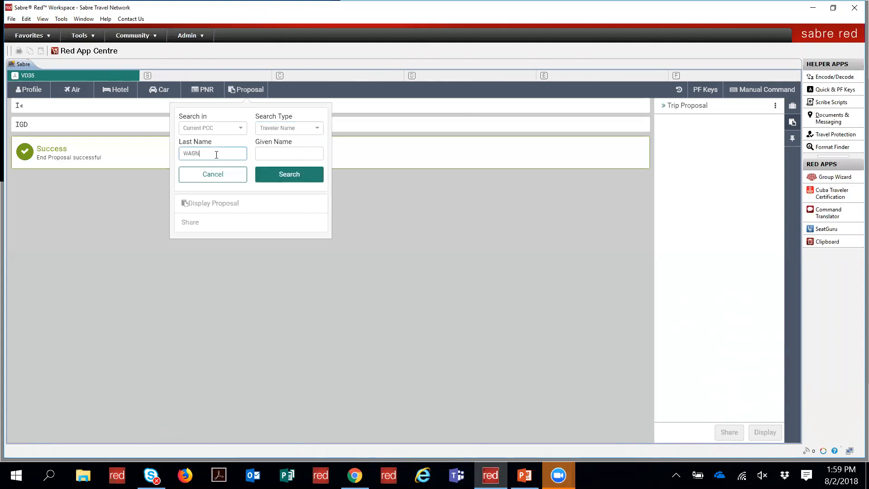
{"action": "left_click", "coordinate": [280, 175]}
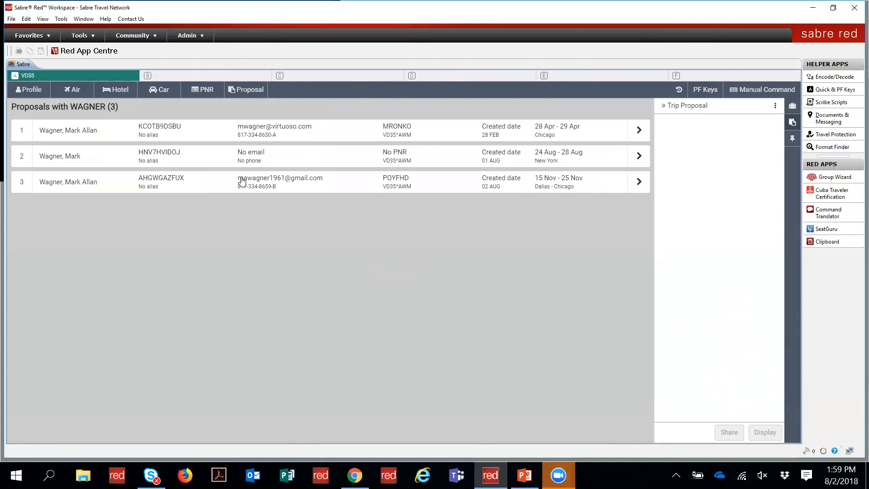
{"action": "left_click", "coordinate": [640, 183]}
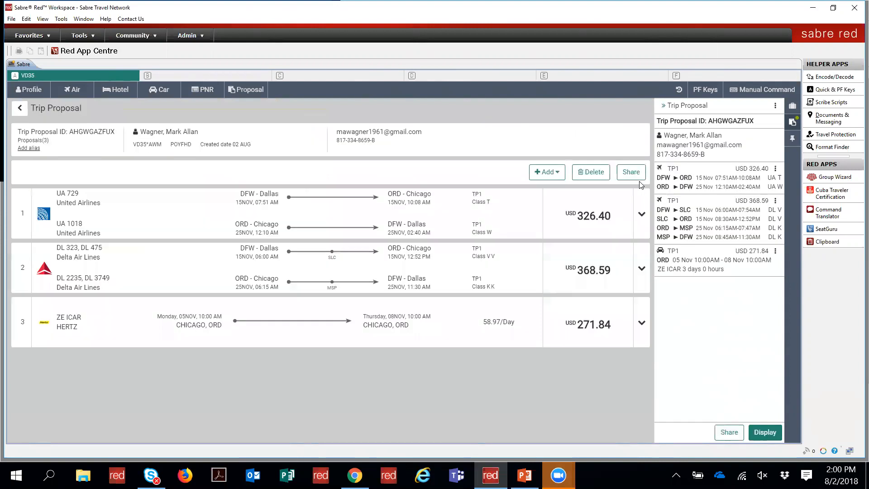
{"action": "left_click", "coordinate": [641, 216]}
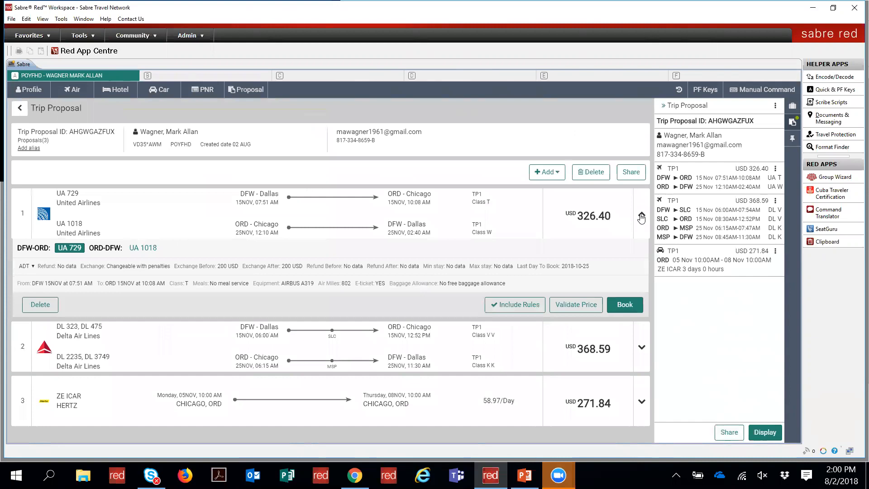
{"action": "left_click", "coordinate": [571, 308]}
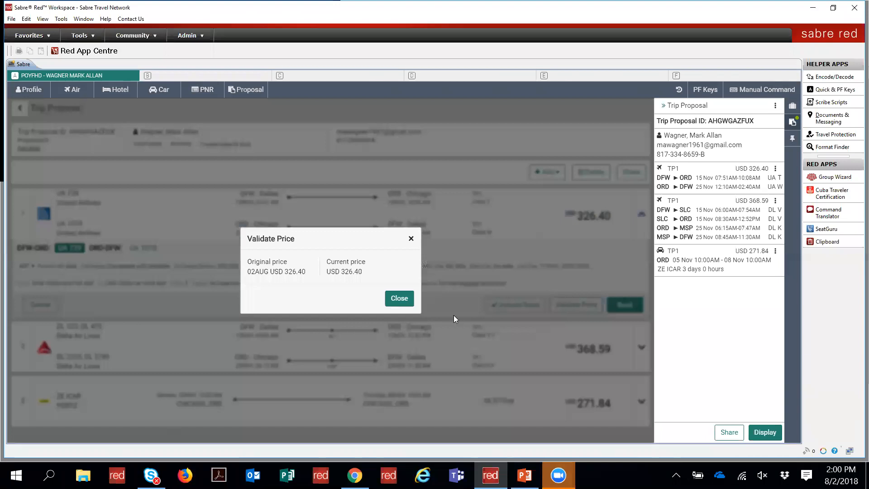
{"action": "left_click", "coordinate": [400, 298]}
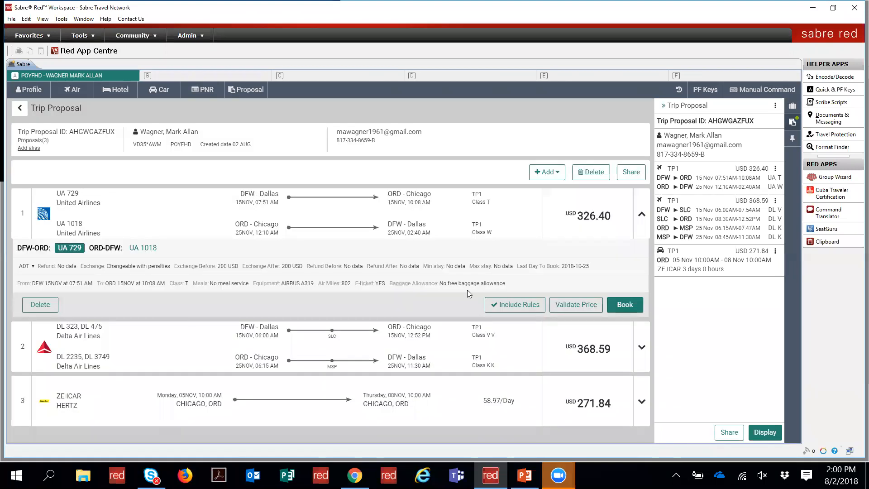
{"action": "left_click", "coordinate": [624, 304]}
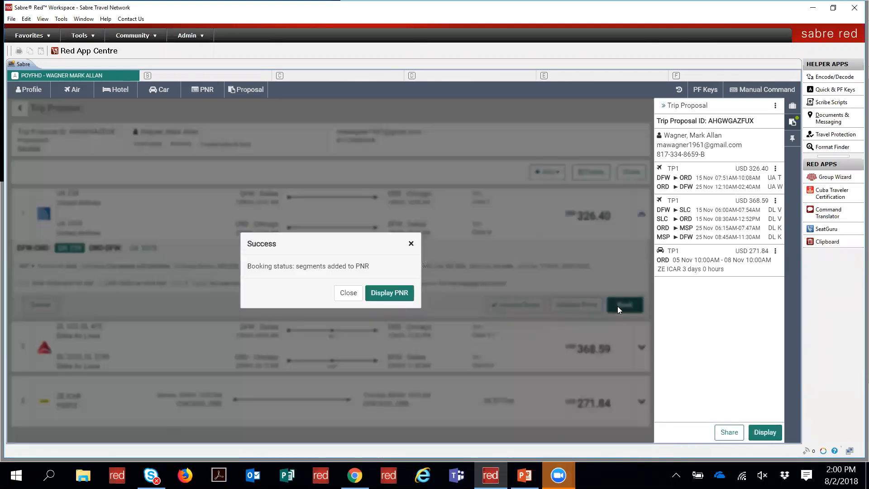
{"action": "left_click", "coordinate": [392, 293]}
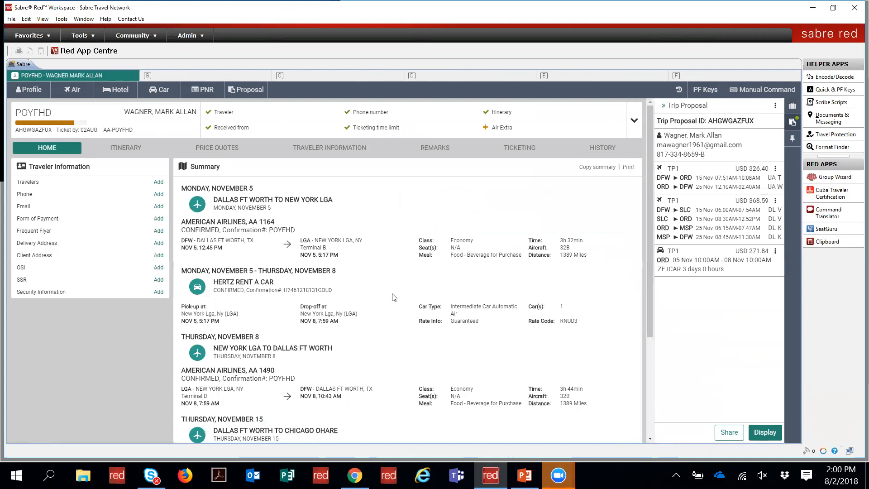
{"action": "left_click_drag", "start_coordinate": [648, 326], "coordinate": [643, 419]}
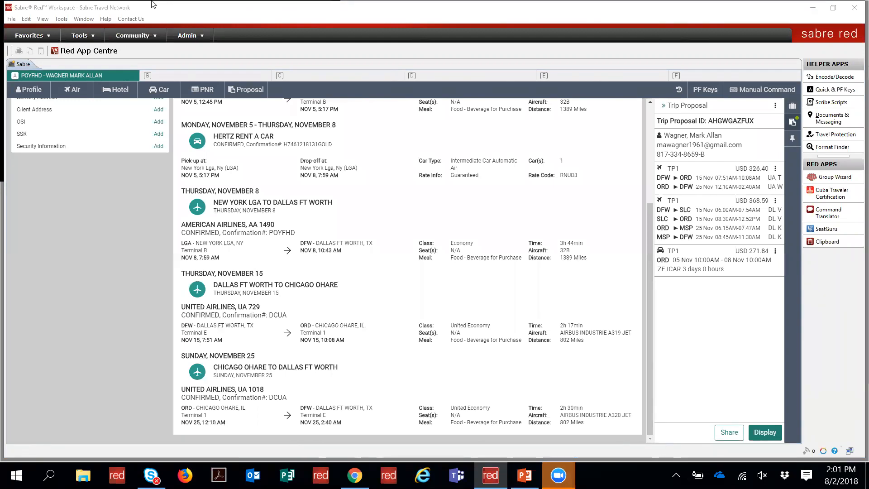
{"action": "left_click", "coordinate": [404, 394]}
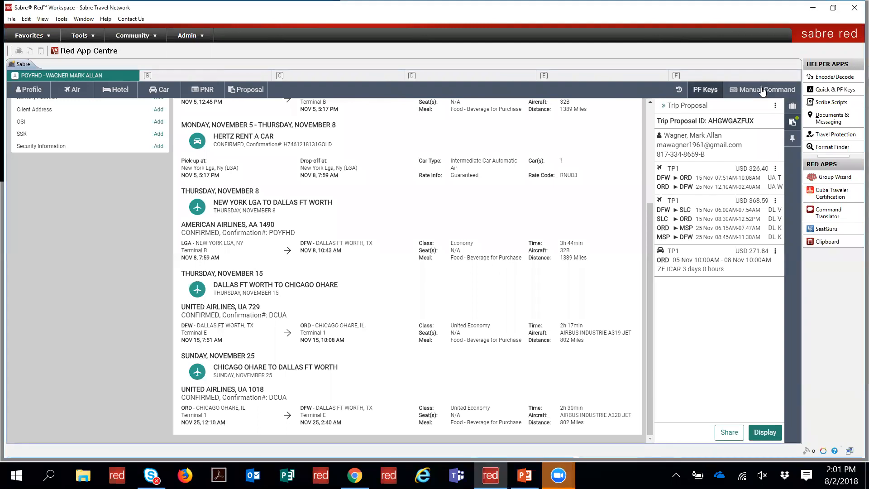
{"action": "left_click", "coordinate": [649, 90]}
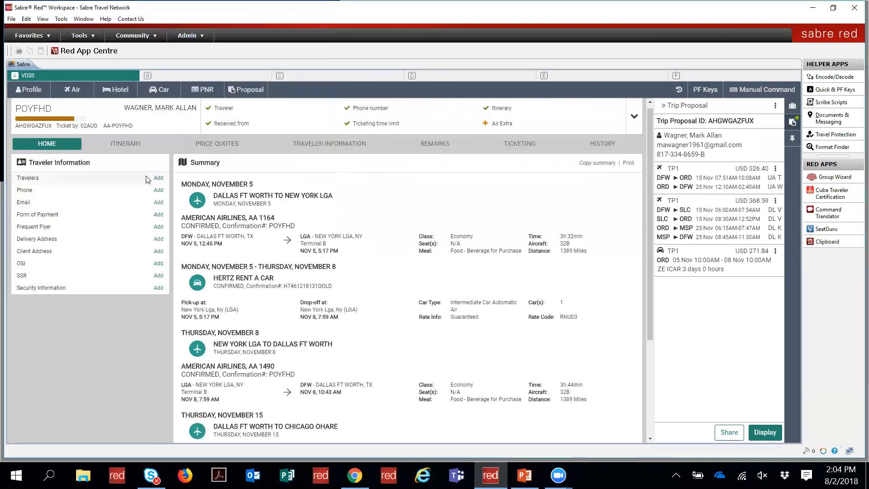
{"action": "left_click", "coordinate": [204, 91]}
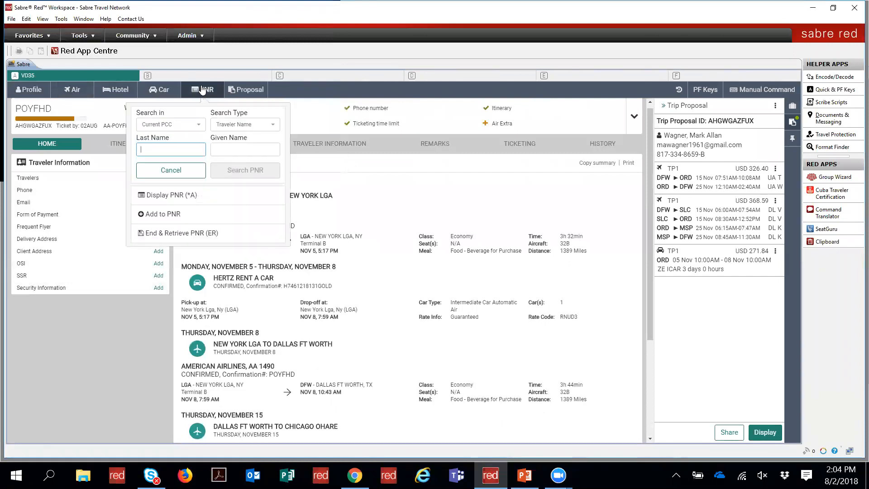
{"action": "left_click", "coordinate": [163, 199]}
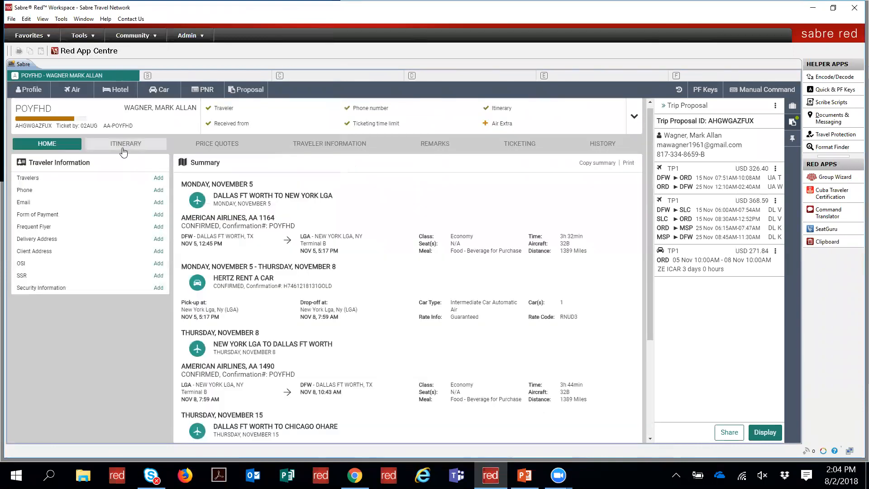
{"action": "left_click", "coordinate": [123, 151]}
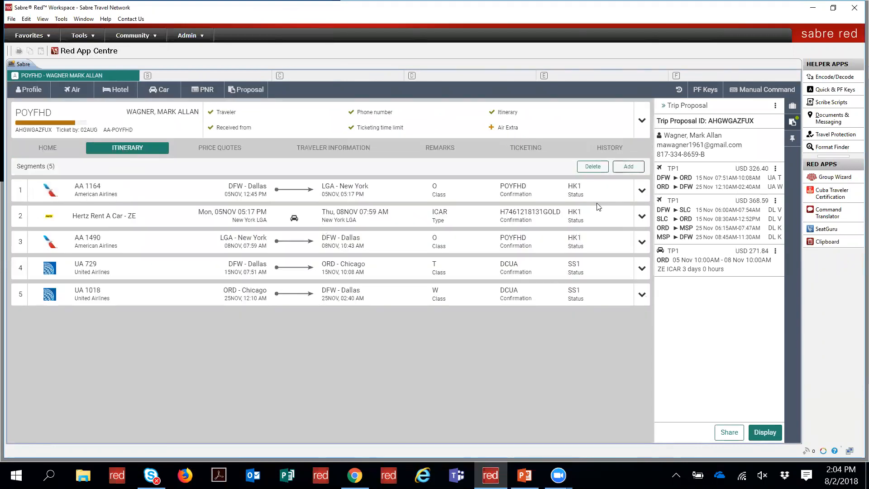
Step: Select all five itinerary segments and delete them
{"action": "left_click", "coordinate": [593, 167]}
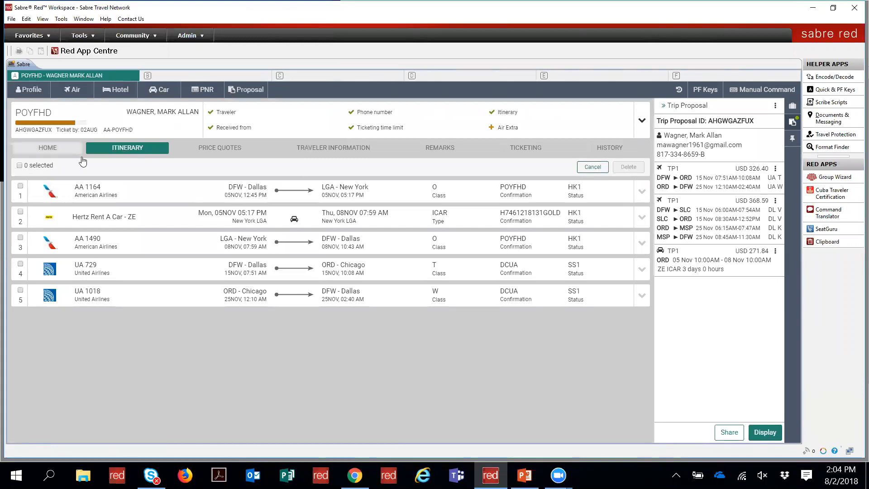
{"action": "left_click", "coordinate": [19, 165]}
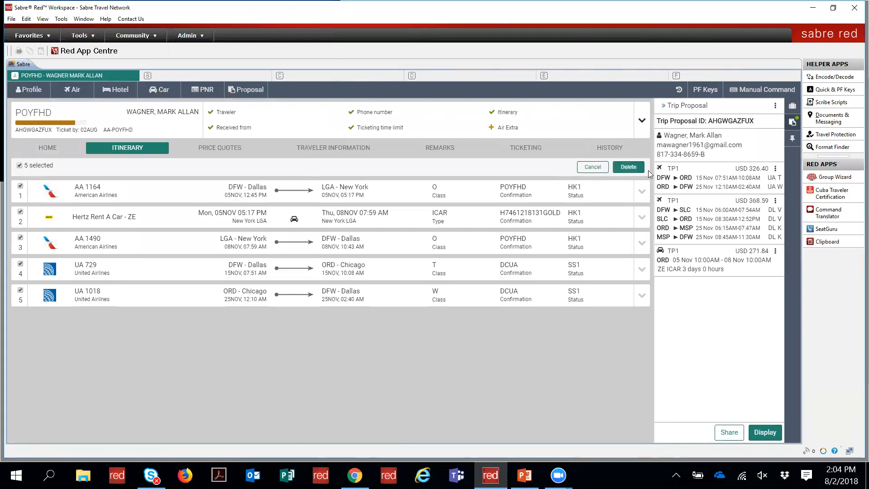
{"action": "left_click", "coordinate": [627, 166]}
{"action": "left_click", "coordinate": [373, 290]}
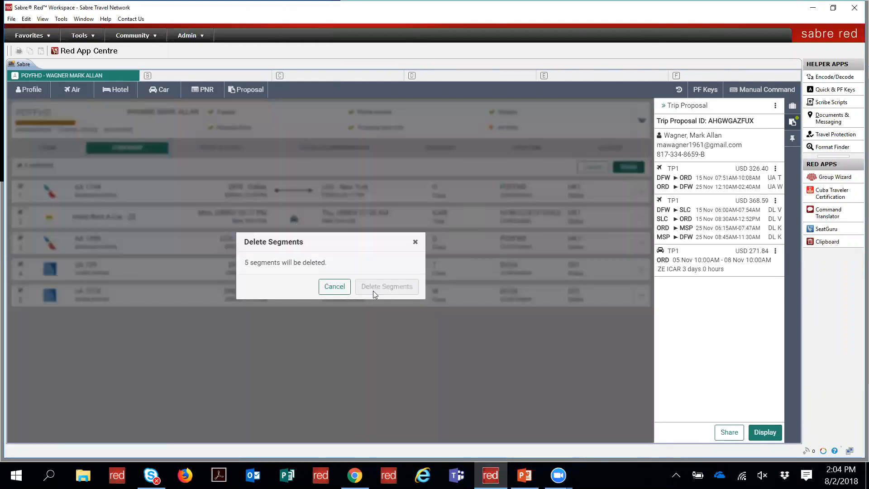